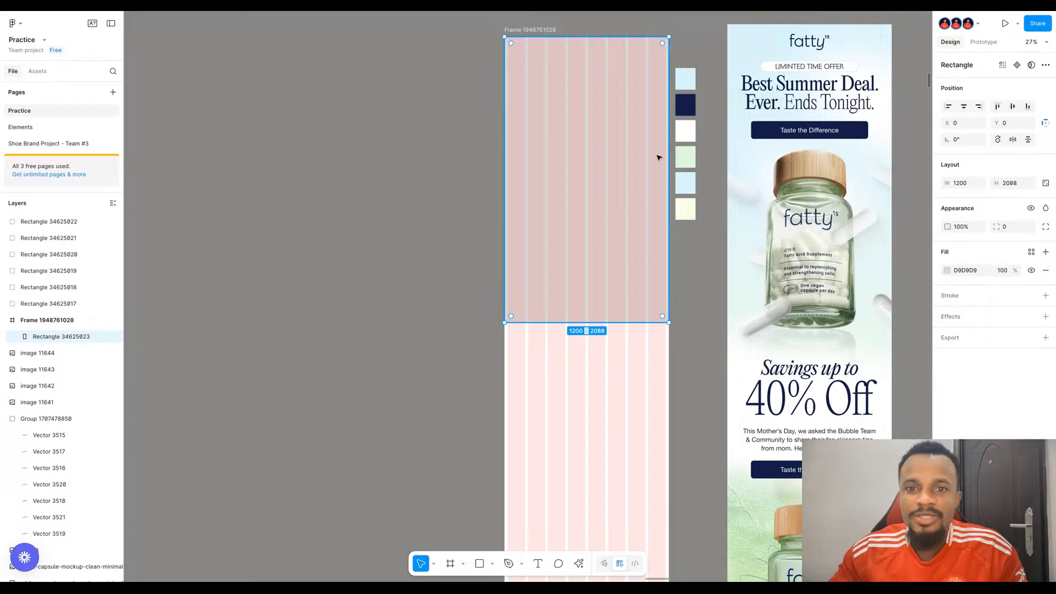
- Fill the 1200 × 2088 background rectangle with the light blue sampled from the first colour swatch
scroll(583, 132, right, 2)
key(i)
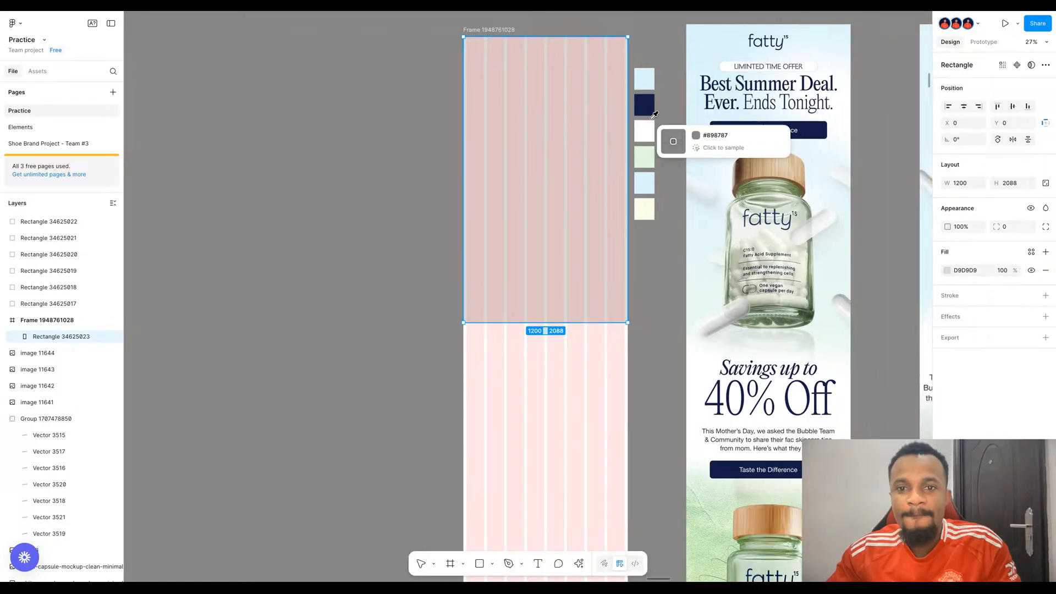
click(641, 74)
click(417, 116)
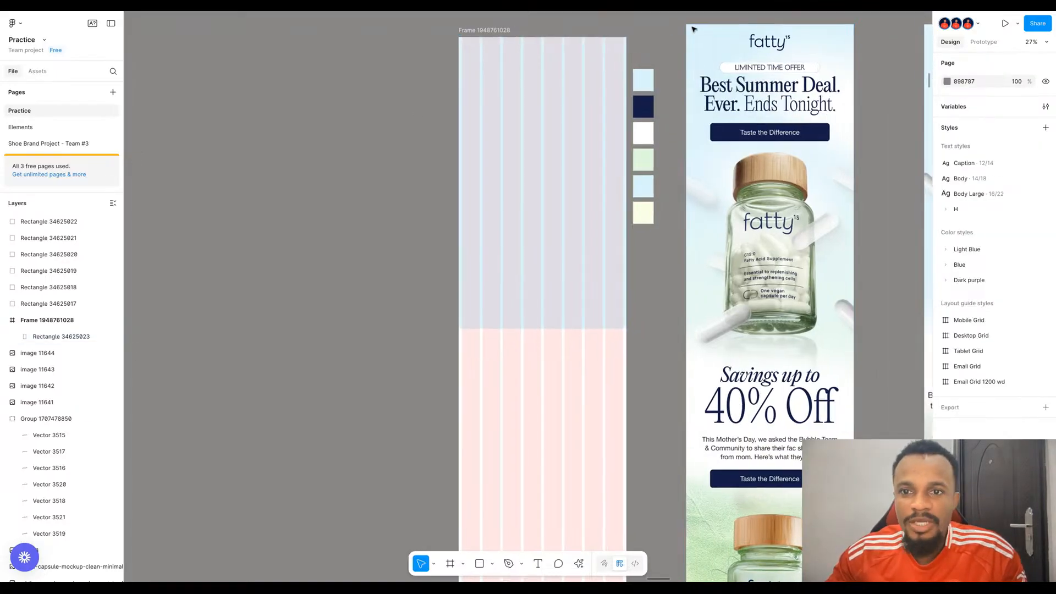
scroll(698, 52, up, 5)
scroll(413, 47, right, 4)
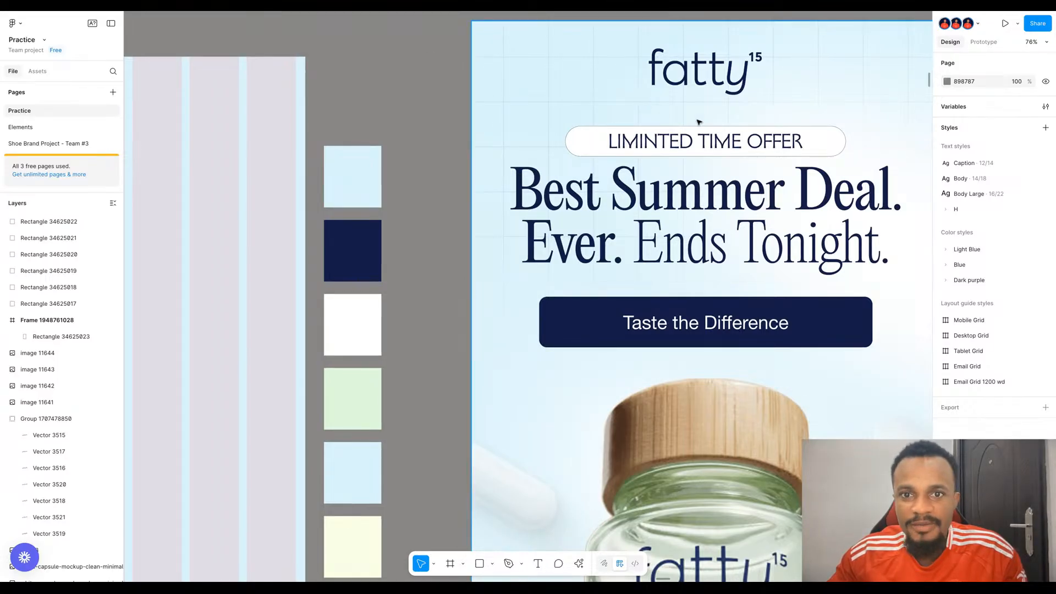
scroll(828, 142, down, 1)
scroll(828, 142, down, 5)
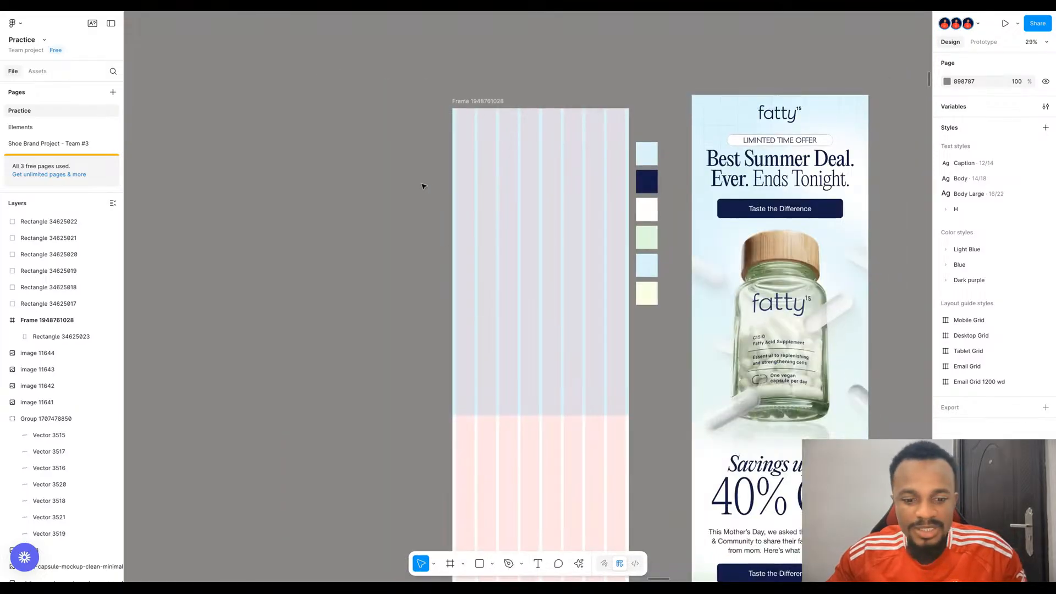
key(p)
scroll(446, 184, up, 4)
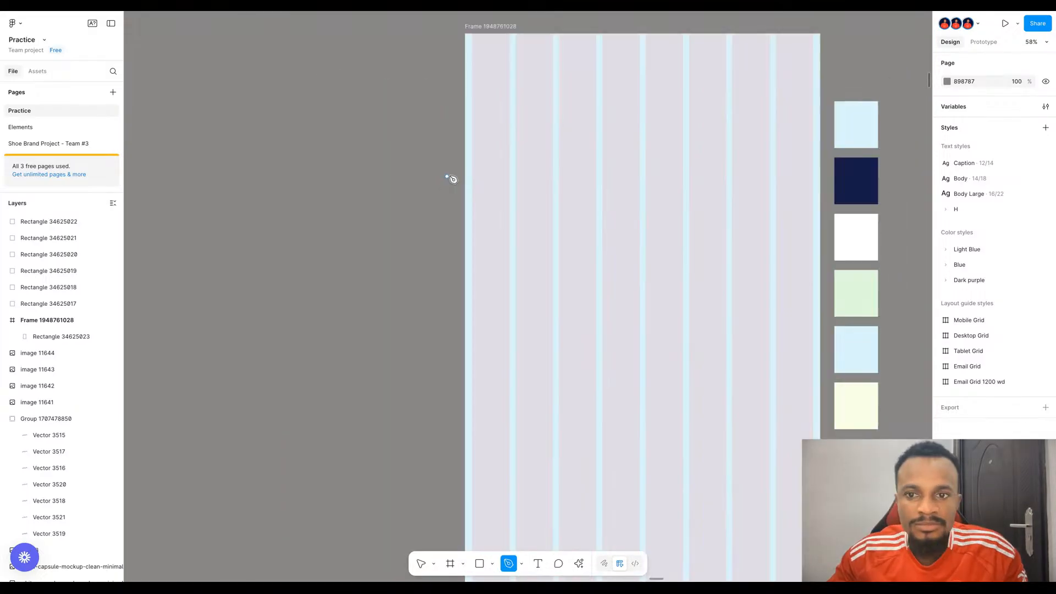
click(510, 35)
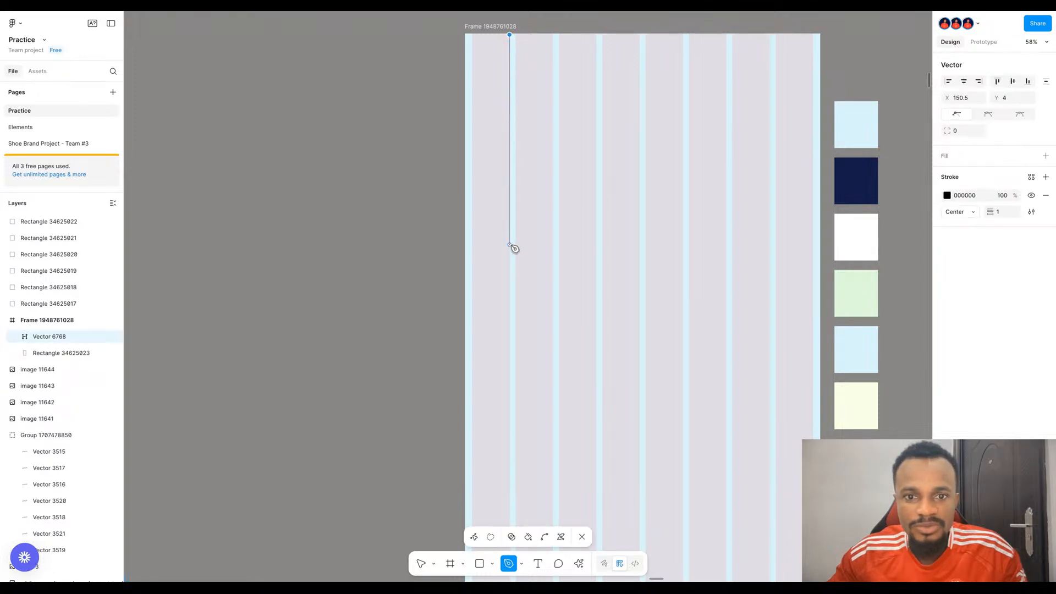
click(510, 298)
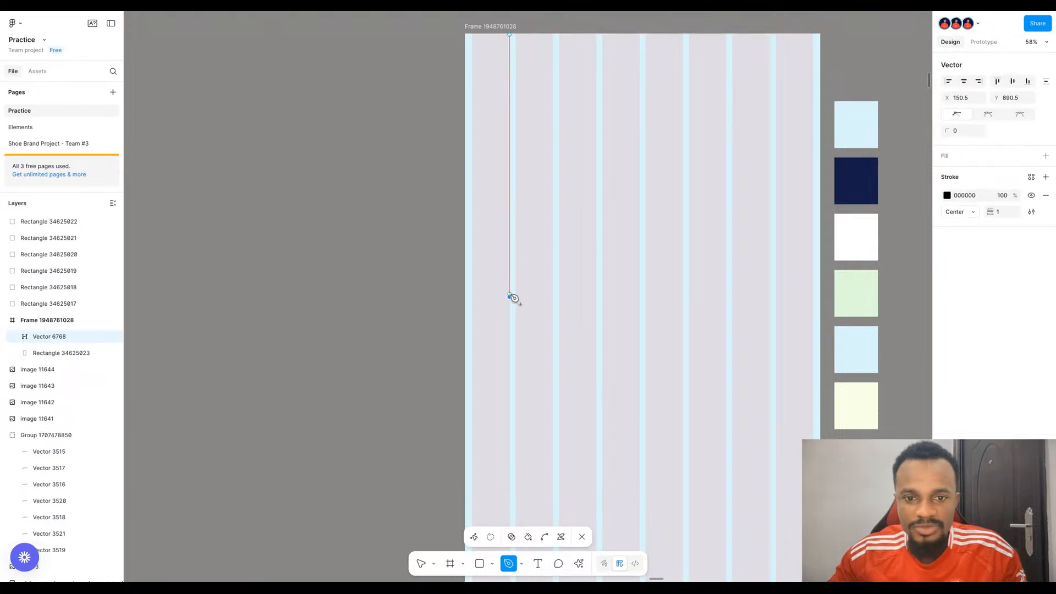
key(Escape)
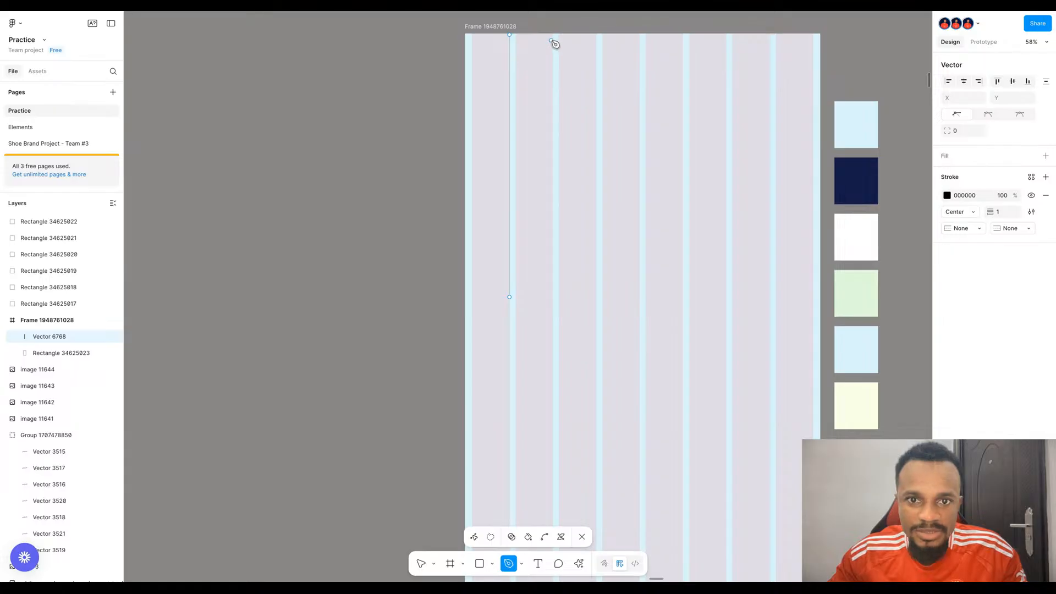
drag(544, 35, 544, 187)
click(544, 297)
key(Escape)
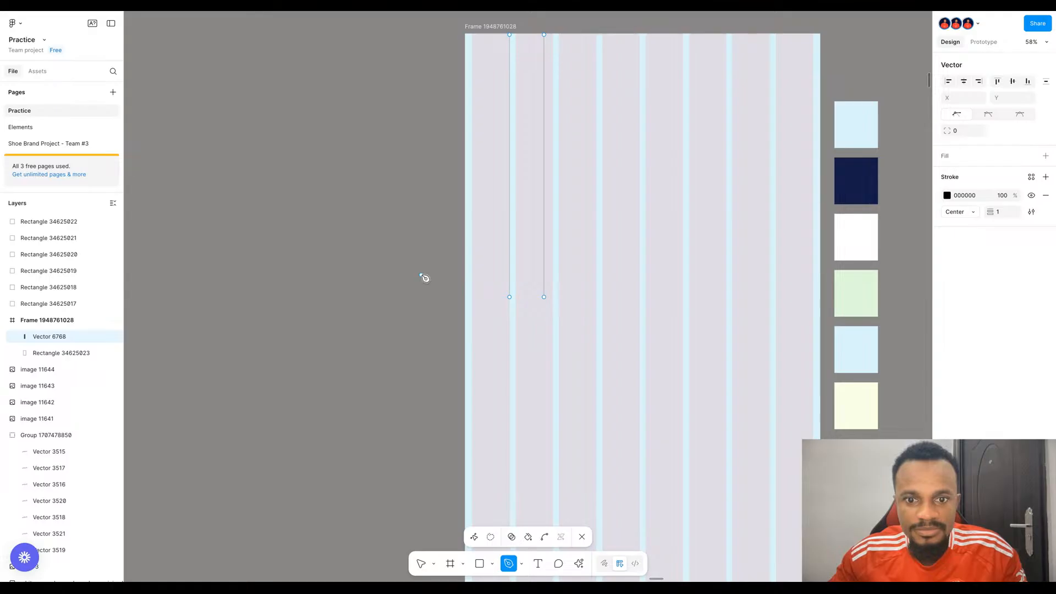
key(Escape)
key(Escape)
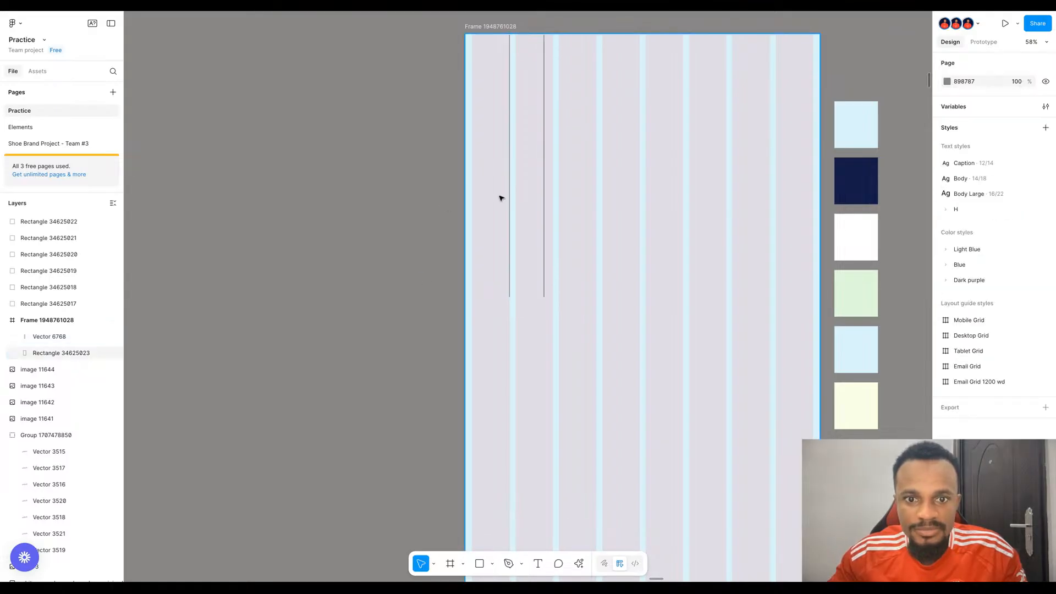
click(544, 200)
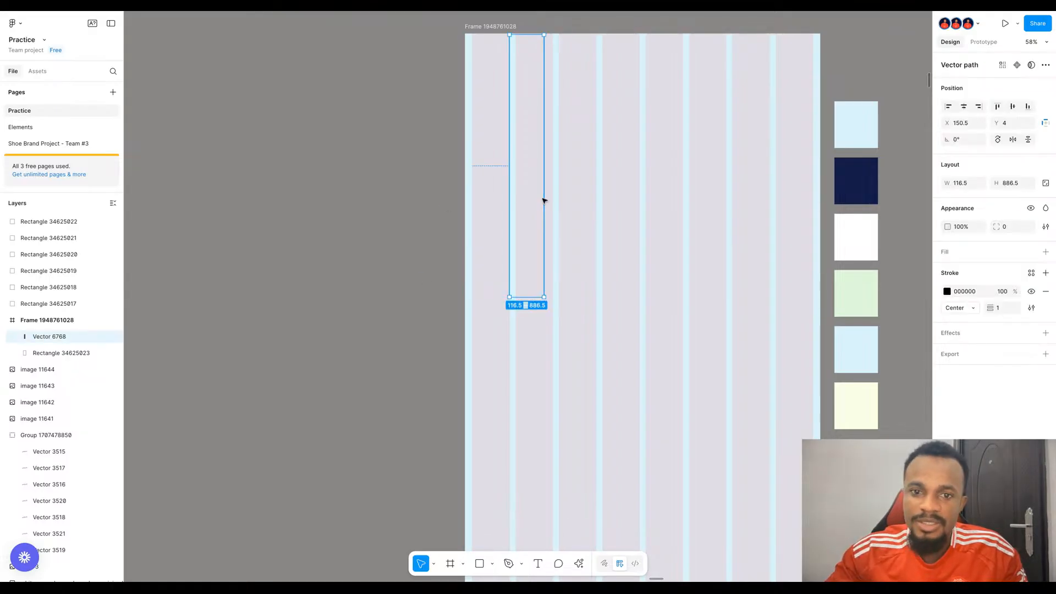
key(Delete)
- Draw a vertical line about 960 px long from the frame's top edge, about 147 px in from its left edge
key(l)
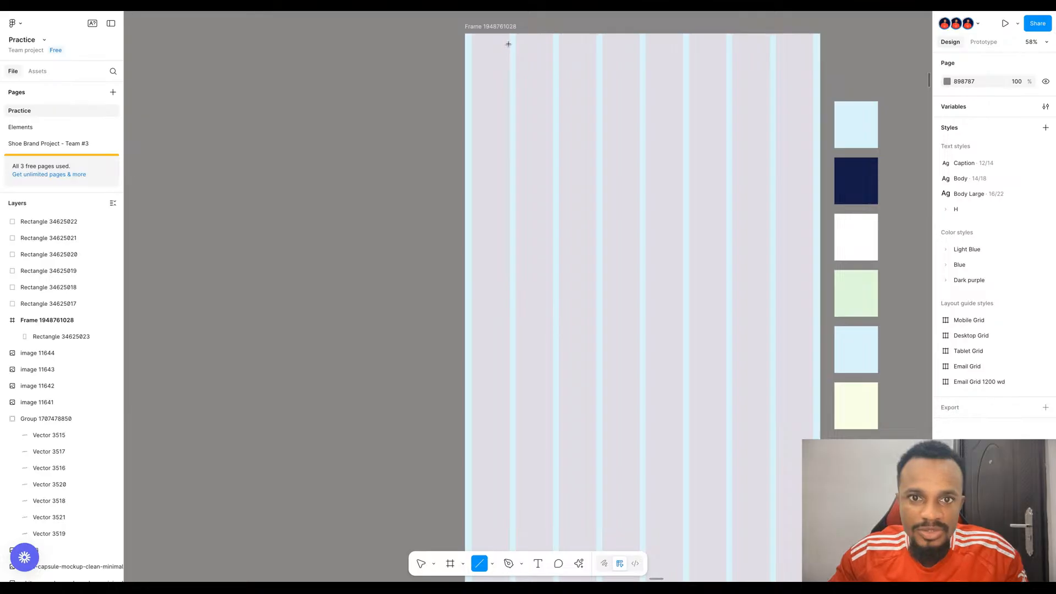
drag(508, 34, 484, 318)
click(503, 165)
click(510, 170)
- Duplicate the vertical line at 140 px intervals across the frame to make eight evenly spaced lines
key(ctrl+d)
key(shift+Right)
key(shift+Right)
key(shift+Right)
key(shift+Right)
key(shift+Right)
key(shift+Right)
key(shift+Right)
key(shift+Right)
key(shift+Right)
key(shift+Right)
key(shift+Right)
key(shift+Right)
key(shift+Right)
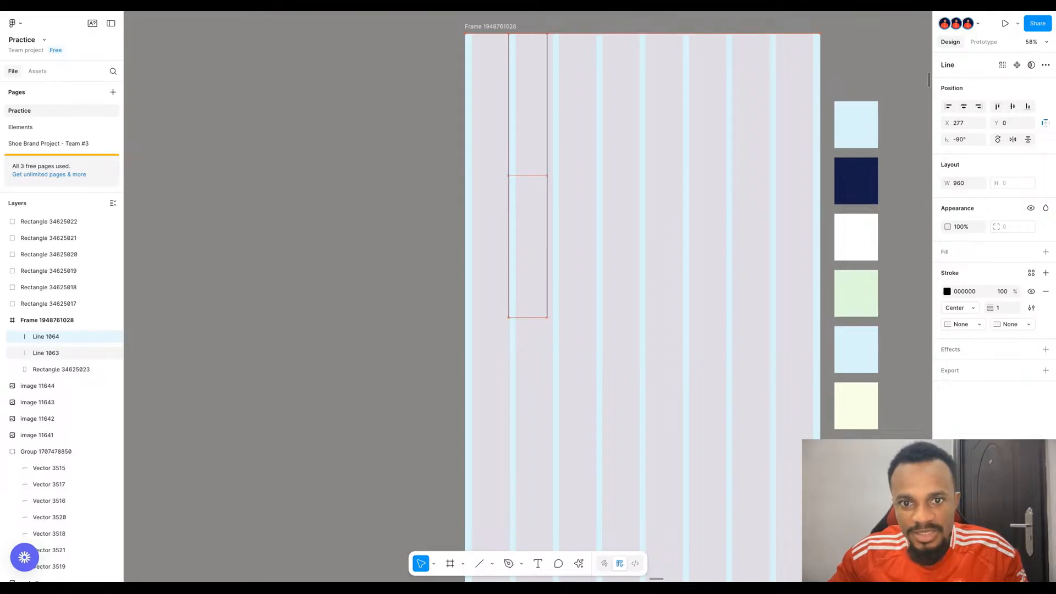
scroll(643, 297, up, 1)
key(ctrl+d)
key(ctrl+d)
key(ctrl+d)
key(ctrl+d)
key(ctrl+d)
key(ctrl+d)
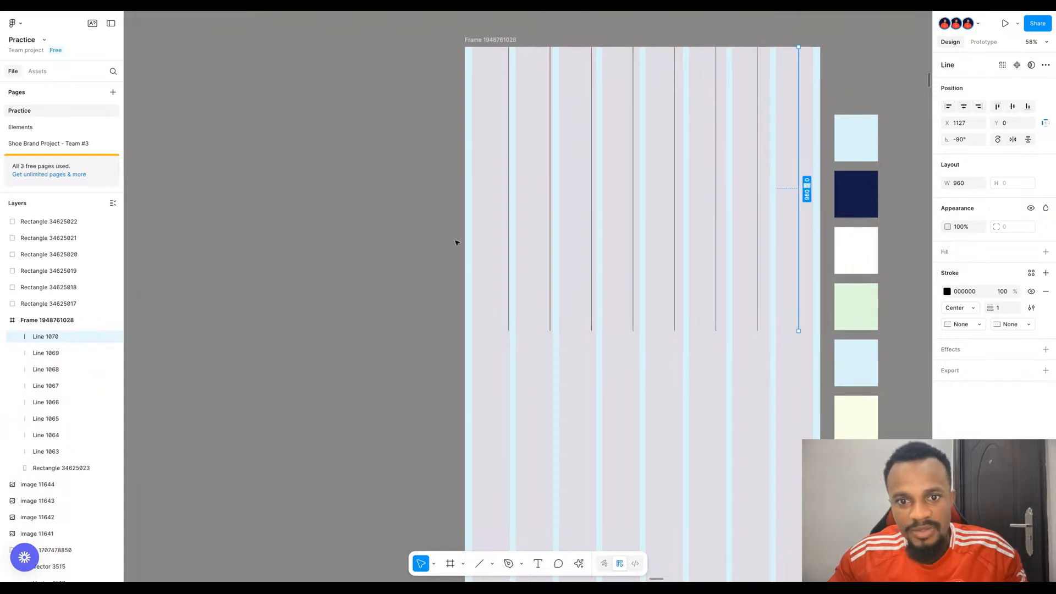
- Shift all eight vertical lines together so the first one sits 30 px from the frame's left edge
drag(421, 225, 771, 256)
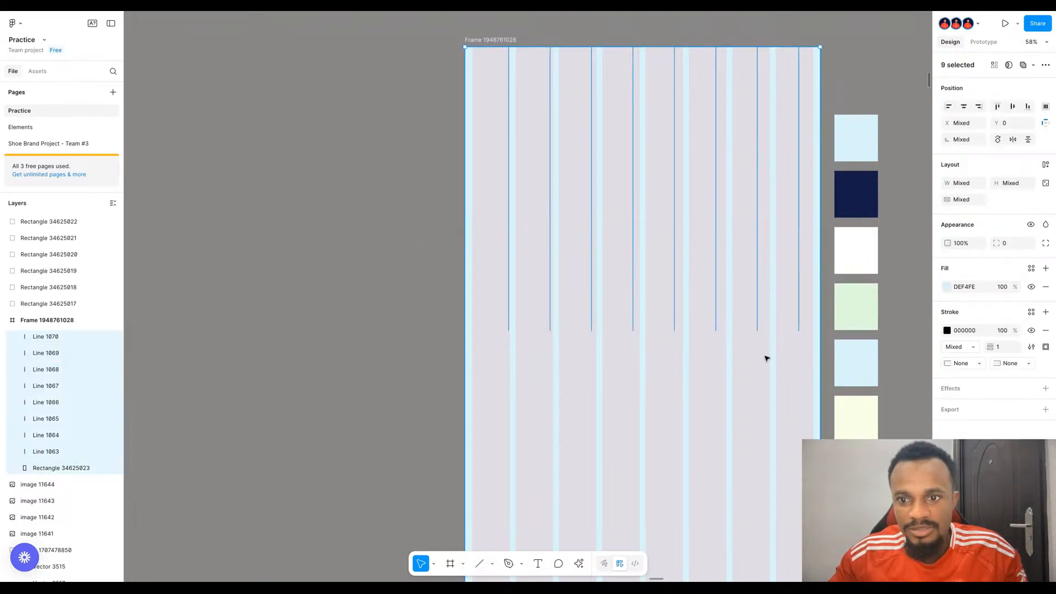
key(alt)
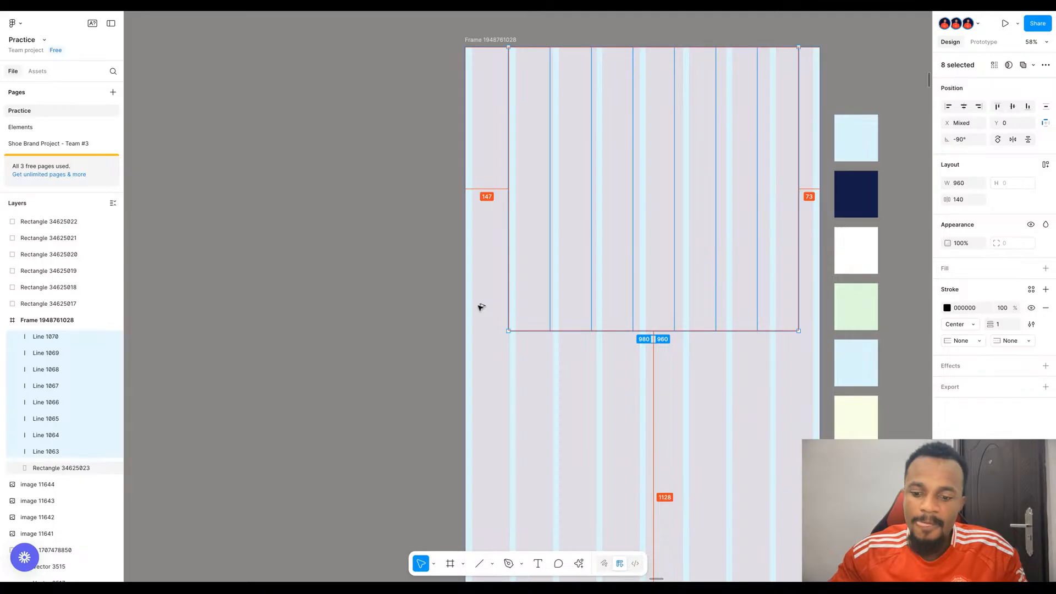
key(Left)
key(Left)
key(Left)
key(Left)
key(Left)
key(Left)
key(Left)
key(Left)
key(Left)
key(Left)
key(Left)
key(Left)
key(Left)
key(Left)
key(Left)
key(Left)
key(Left)
key(Left)
key(Left)
key(Left)
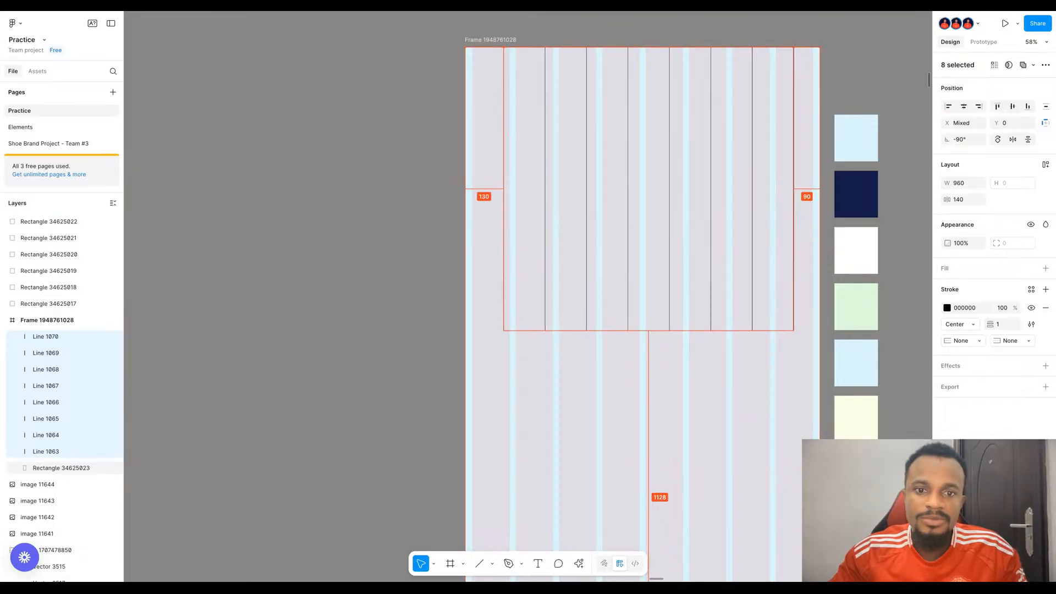
key(shift+Left)
key(shift+Left)
key(shift+Left)
key(shift+Left)
key(shift+Left)
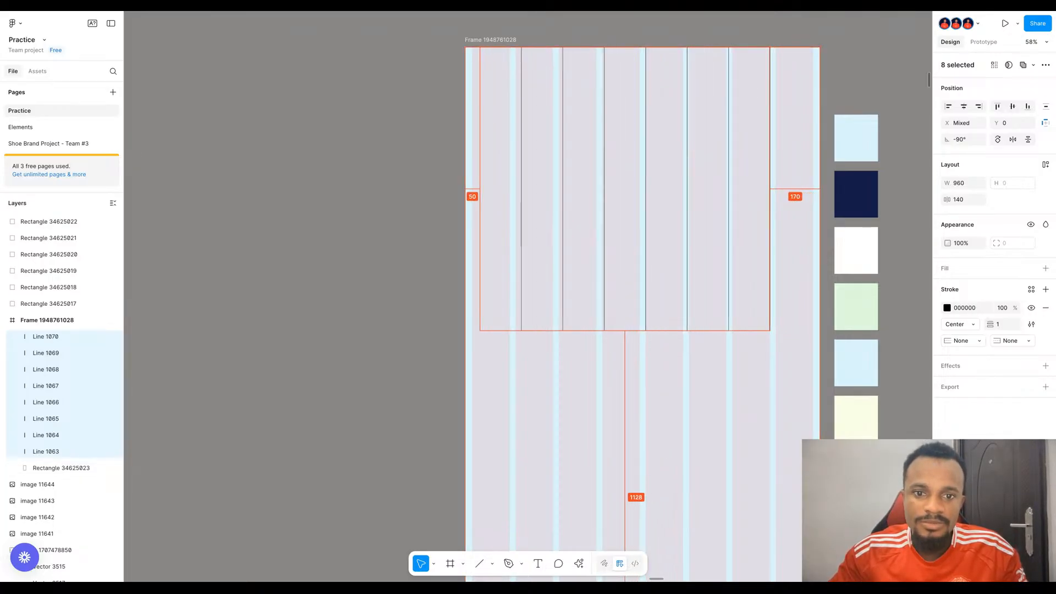
key(shift+Left)
key(shift+Left)
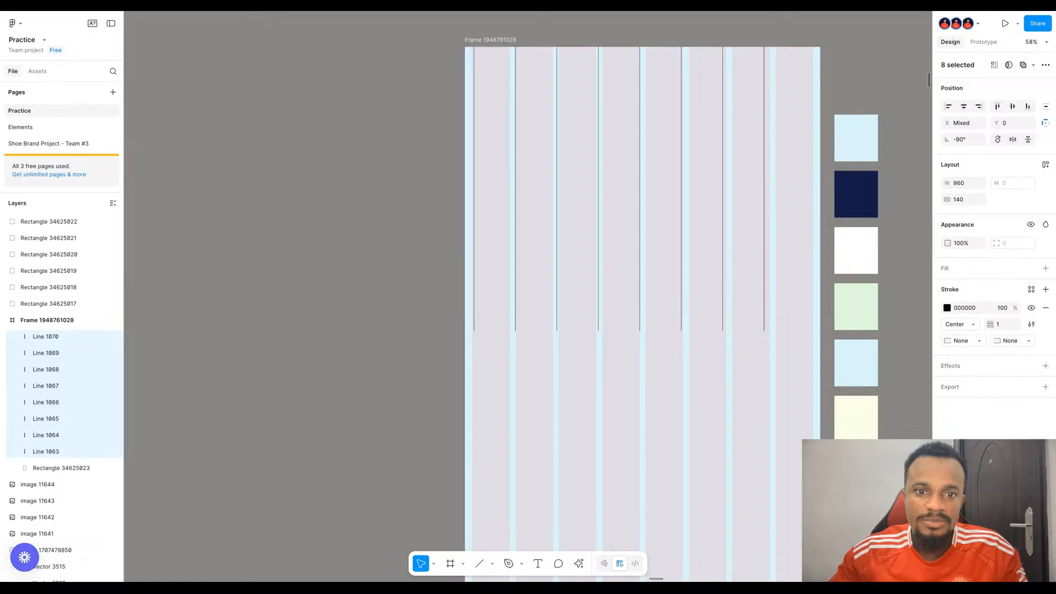
click(792, 212)
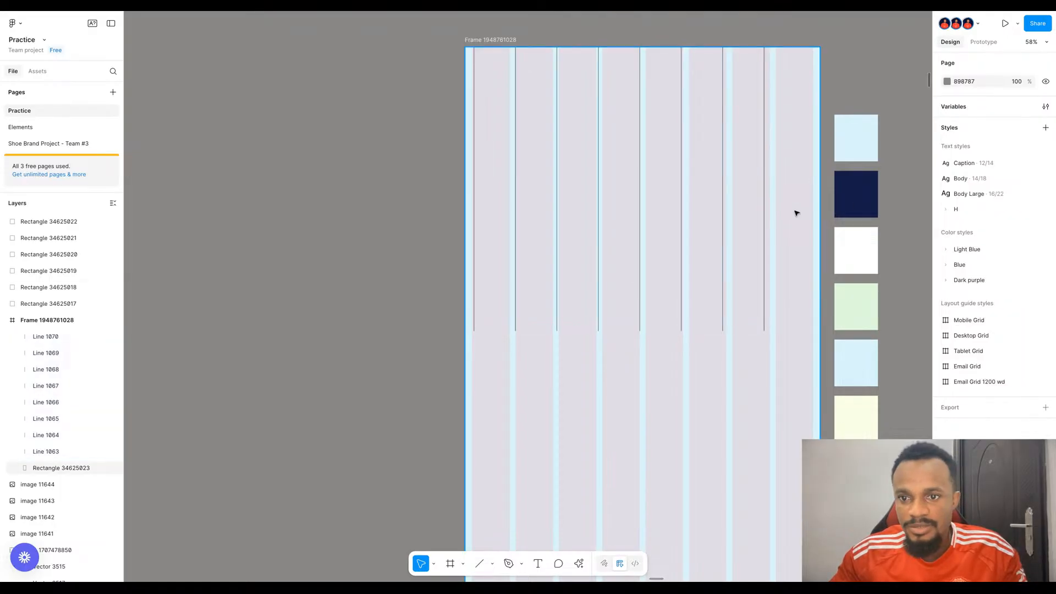
- Duplicate the last vertical line and place the copy near the frame's right edge at X 1161
click(765, 209)
key(ctrl+d)
drag(766, 208, 812, 214)
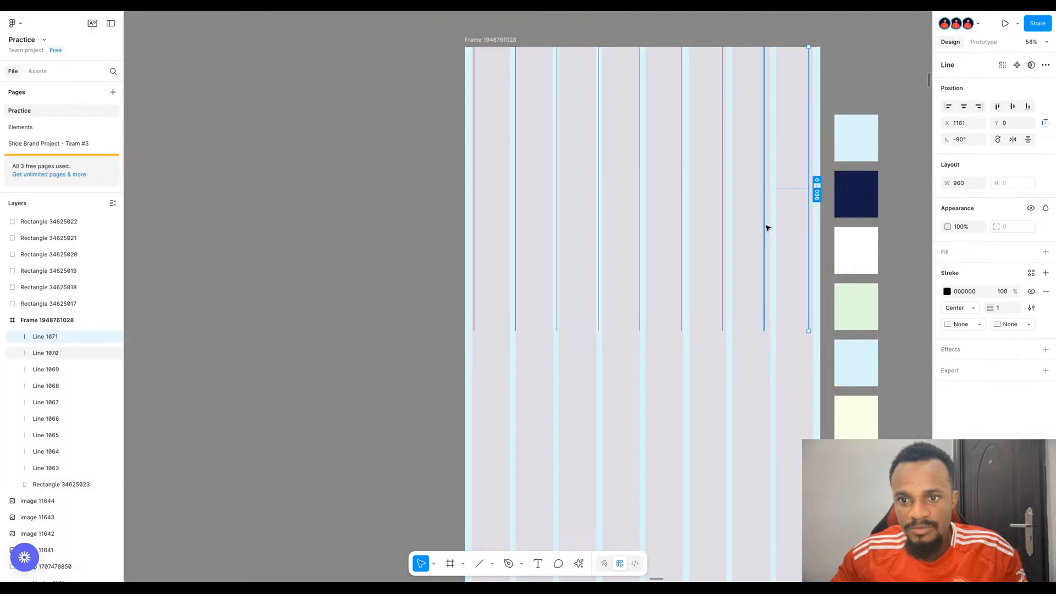
- Even out the spacing of the nine vertical lines to 141 px with auto layout, and ungroup the layout again
shift+click(765, 229)
shift+click(724, 237)
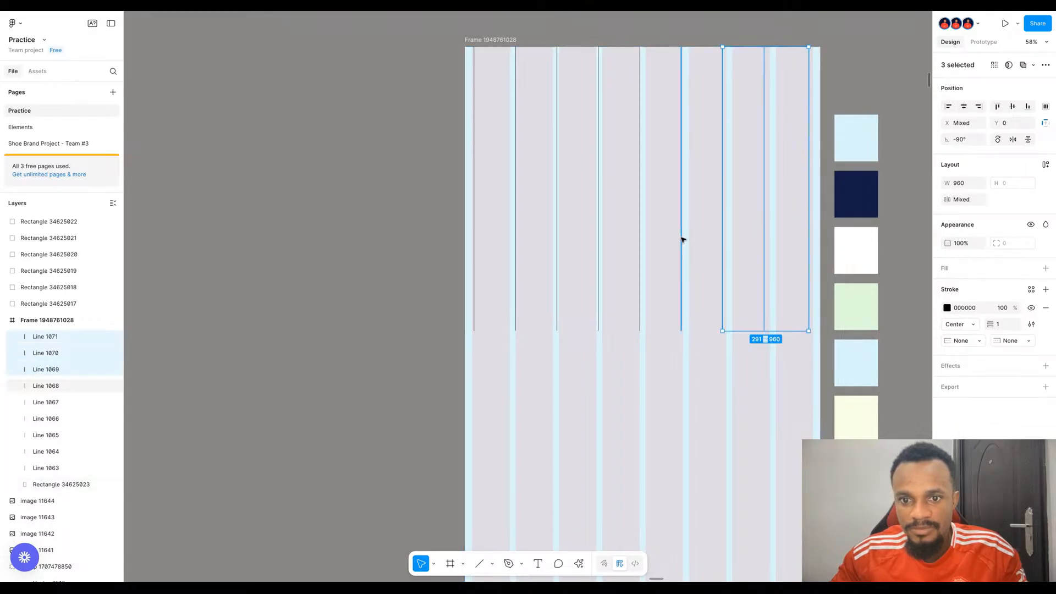
shift+click(682, 239)
shift+click(641, 248)
shift+click(599, 249)
shift+click(557, 249)
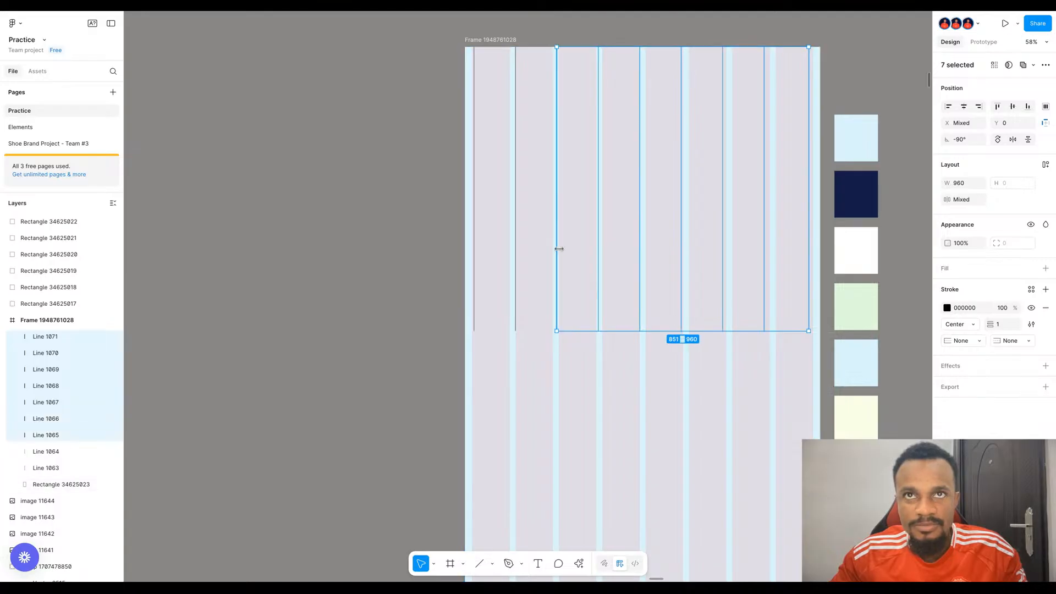
shift+click(517, 248)
shift+click(473, 247)
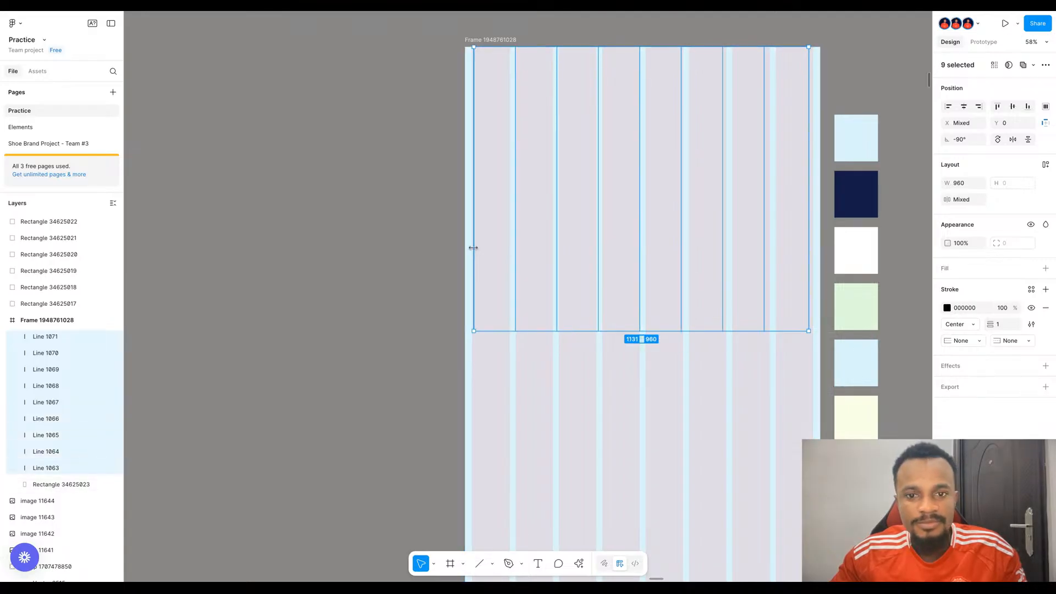
key(shift+a)
key(ctrl+shift+g)
- Move the nine vertical lines out of the frame onto the empty canvas to its left
drag(563, 208, 237, 244)
drag(307, 226, 200, 252)
scroll(419, 219, down, 3)
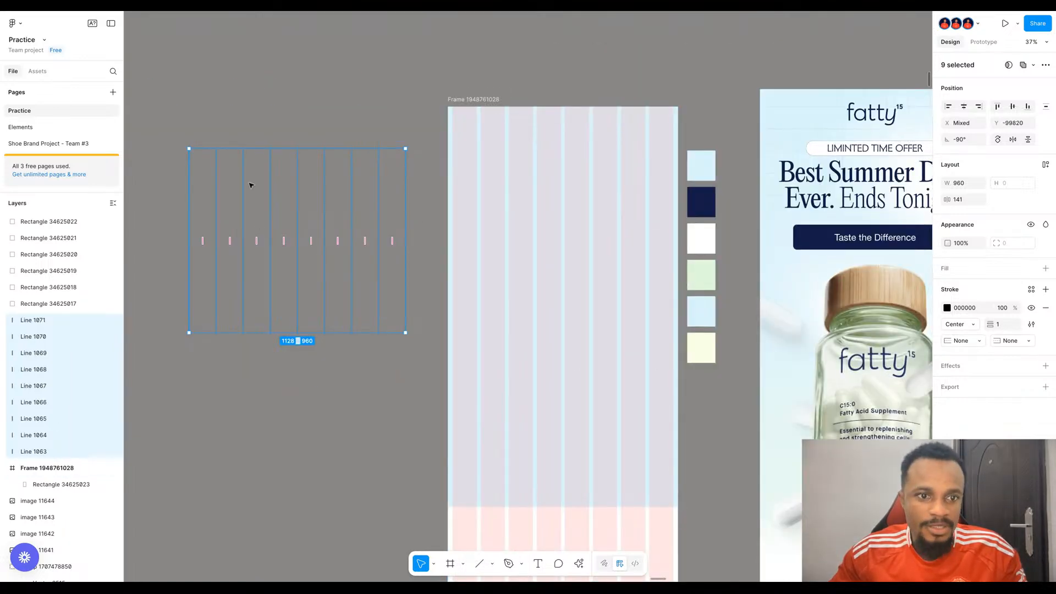
scroll(472, 210, left, 3)
- Duplicate the nine lines, rotate the copies to horizontal and stretch them across the full width of the vertical set
key(ctrl+d)
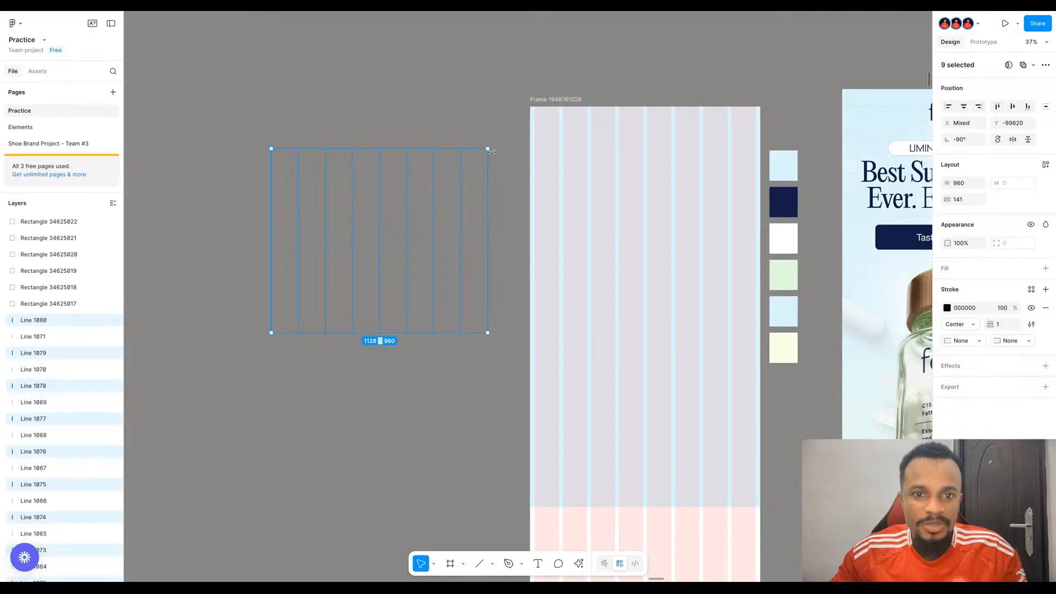
drag(493, 144, 456, 318)
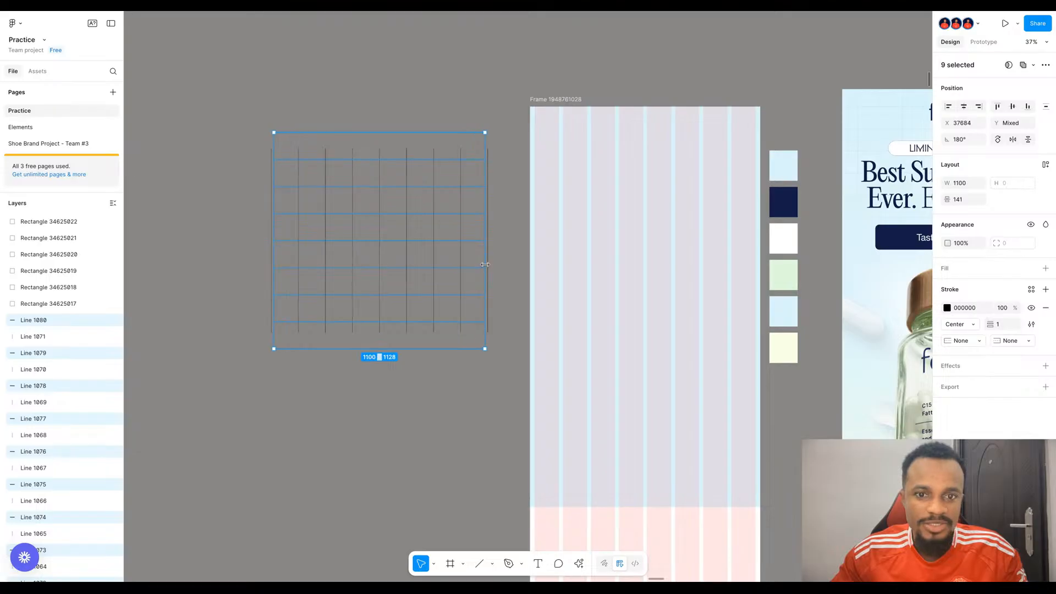
click(390, 126)
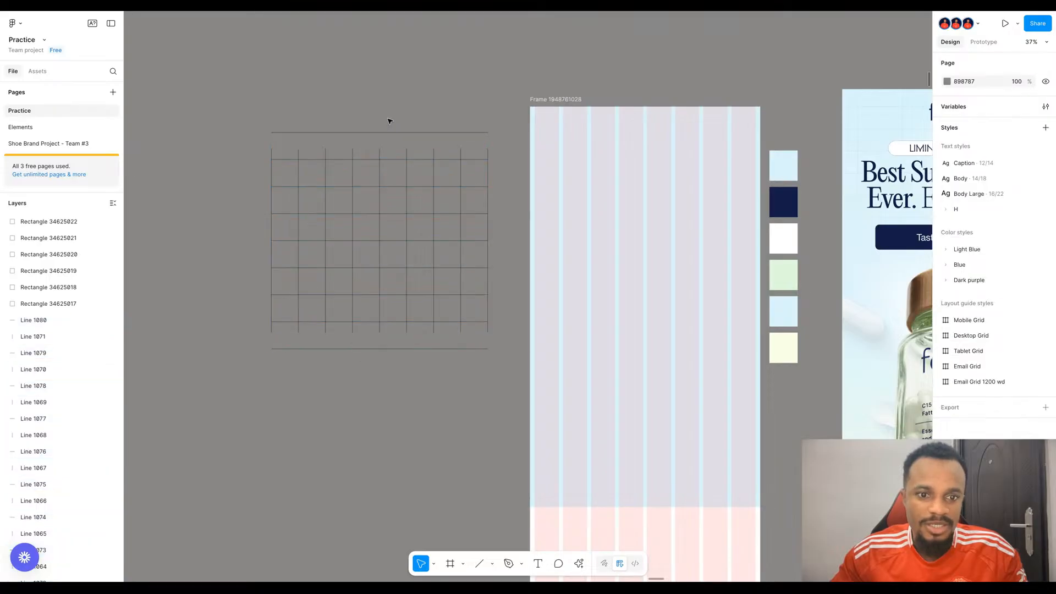
- Delete the two horizontal lines that lie above and below the vertical ones, and group the remaining grid lines
click(397, 133)
key(Delete)
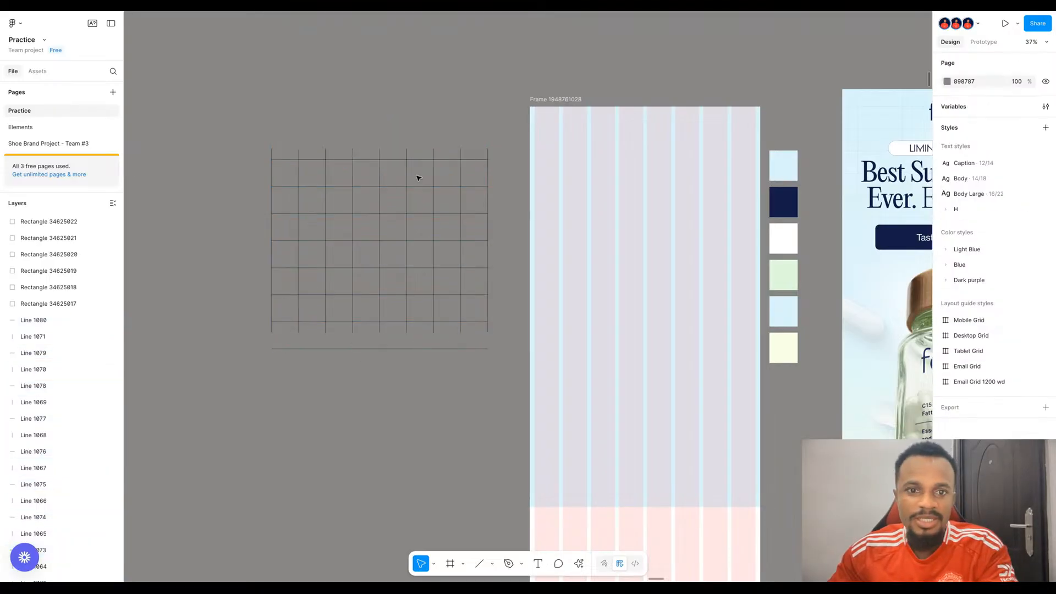
click(415, 349)
key(Delete)
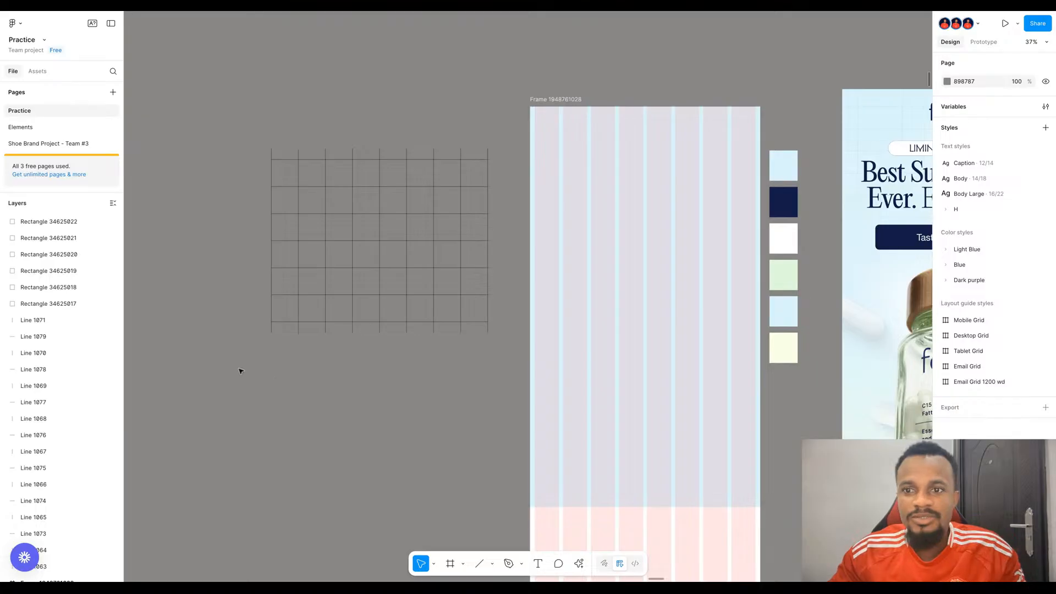
drag(462, 346, 507, 138)
key(ctrl+g)
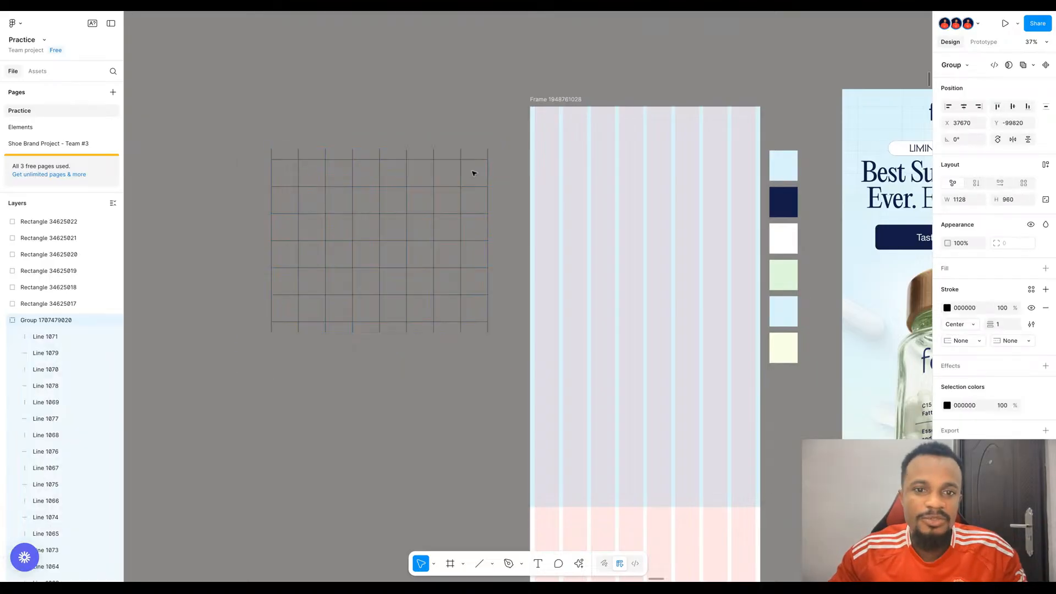
- Place the grid group at the top centre of the frame and scale it from its centre to span the frame's full width
click(391, 233)
drag(391, 233, 633, 218)
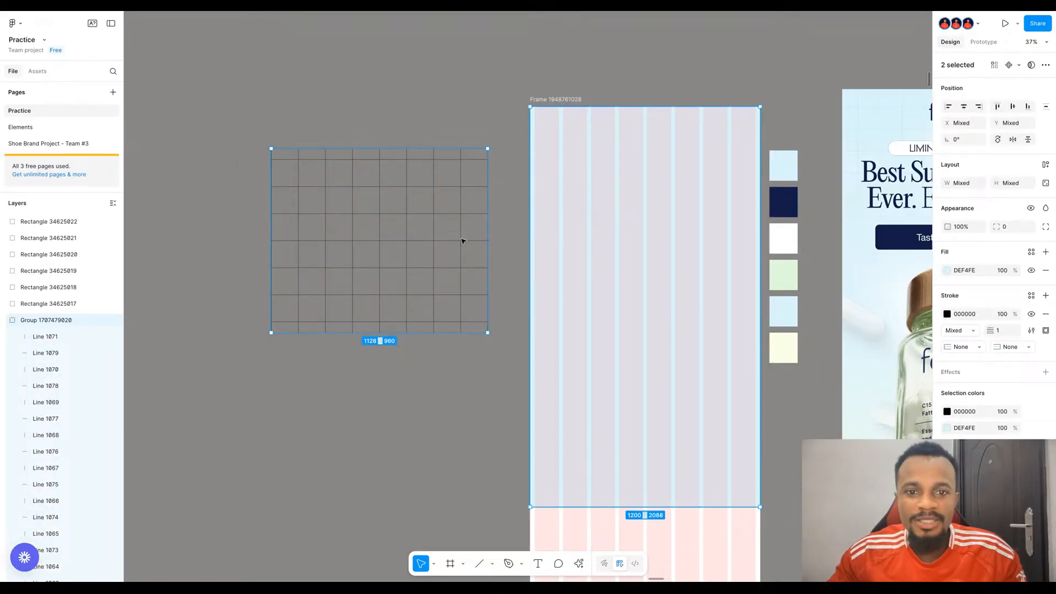
click(461, 225)
drag(462, 221, 684, 220)
key(alt+h)
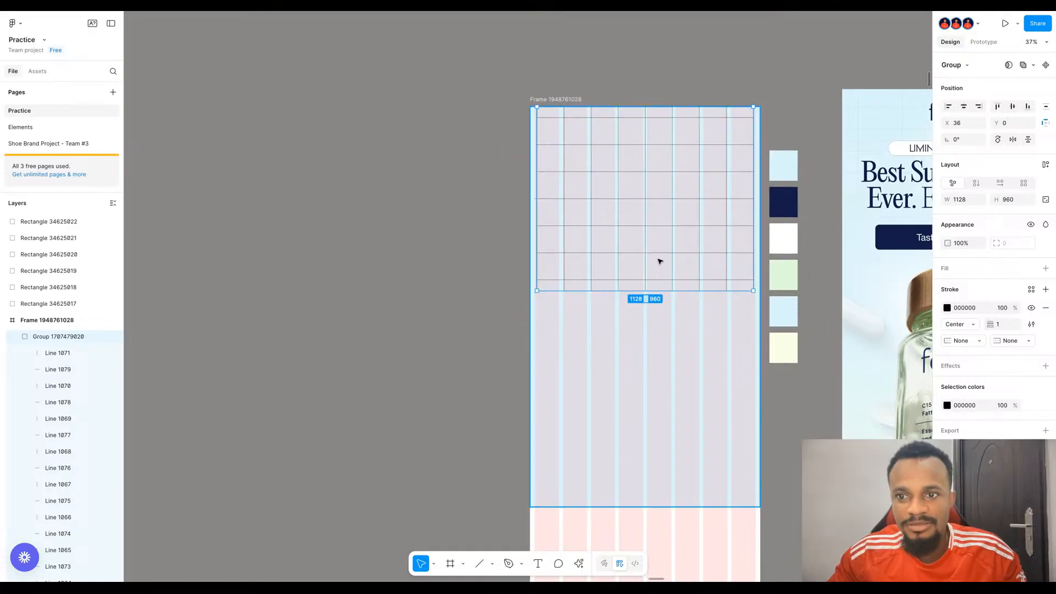
drag(645, 288, 641, 302)
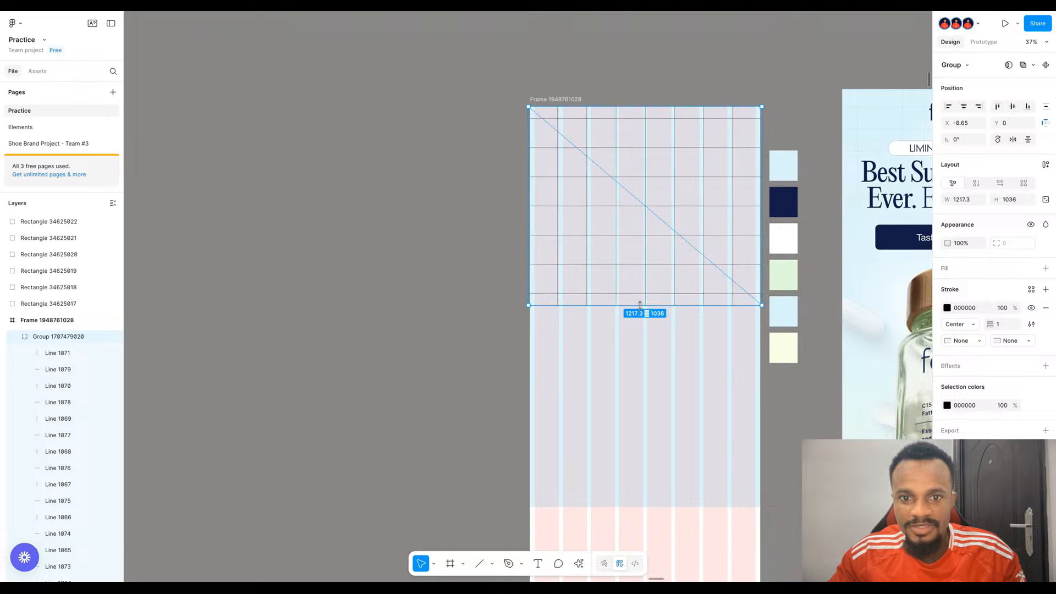
click(439, 283)
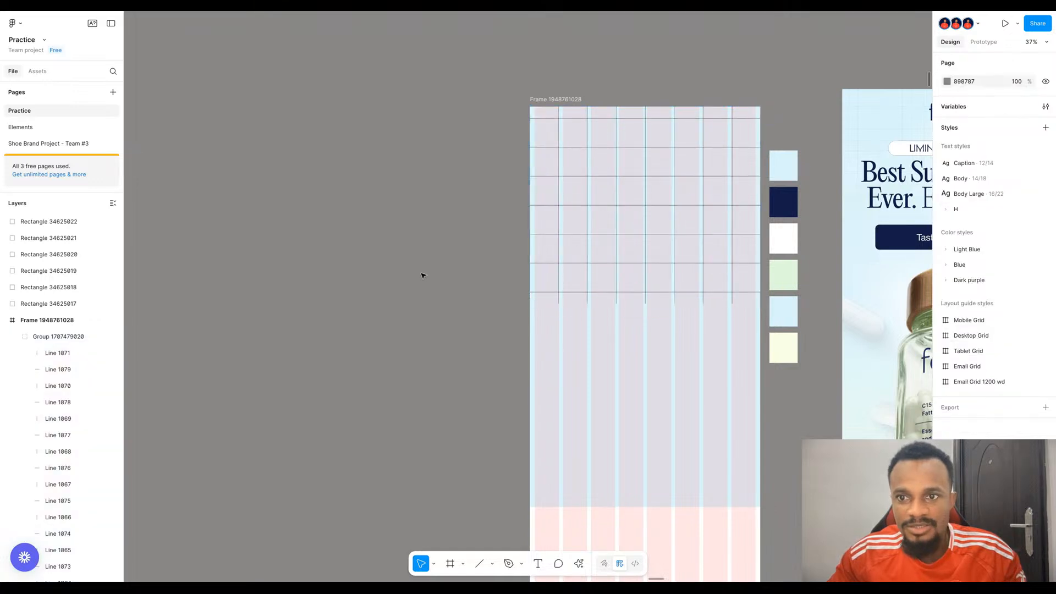
- Stretch the grid group vertically from its centre to about 1308 px tall
scroll(423, 275, down, 1)
scroll(652, 168, up, 2)
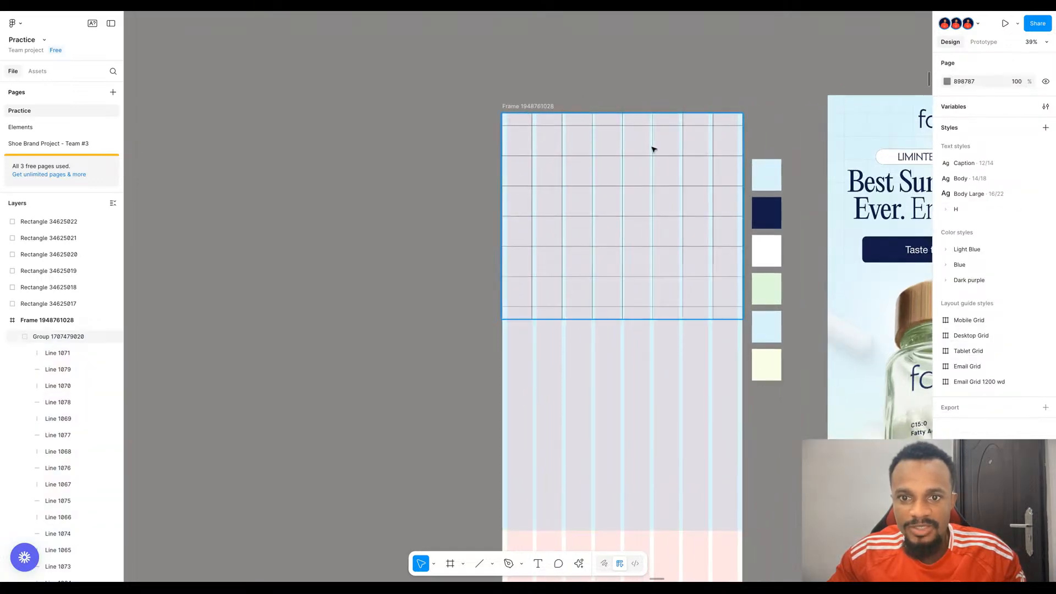
click(654, 149)
drag(639, 319, 647, 347)
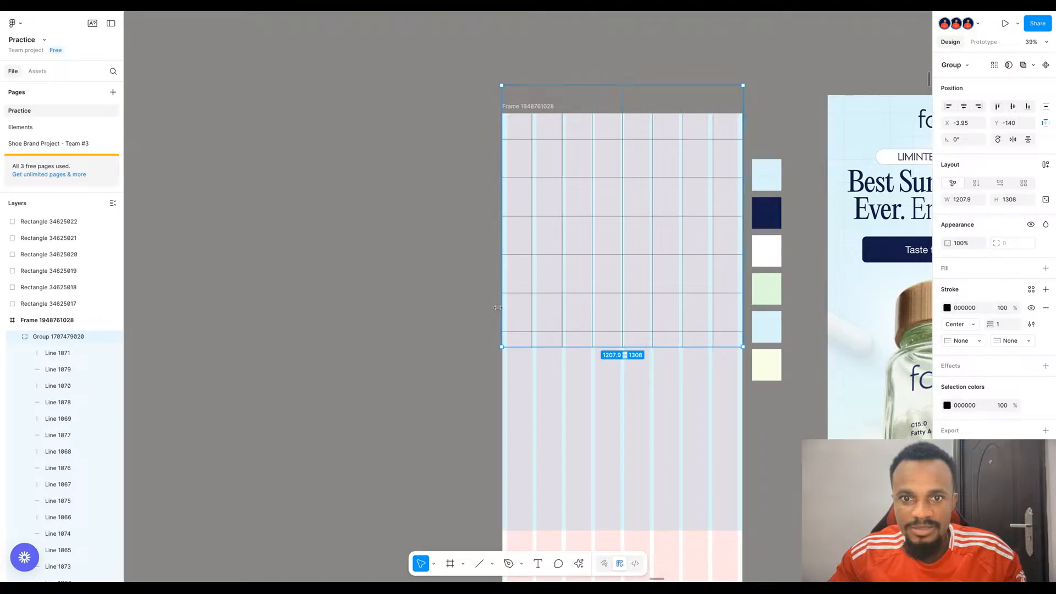
click(460, 301)
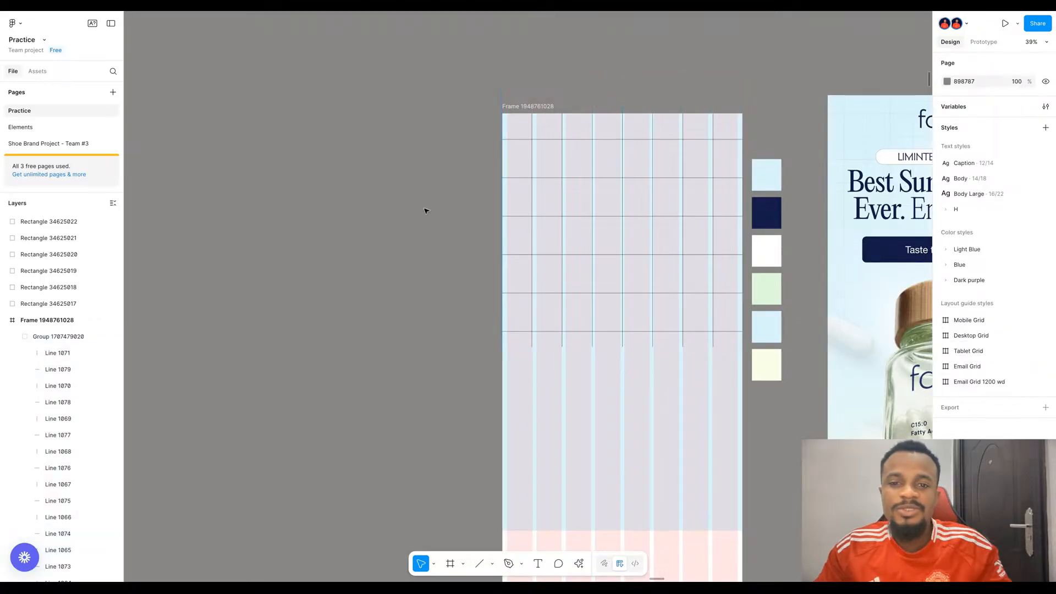
- Recolour the grid group's lines to the dark navy 151B4A sampled from the colour swatch
click(624, 179)
key(i)
key(Escape)
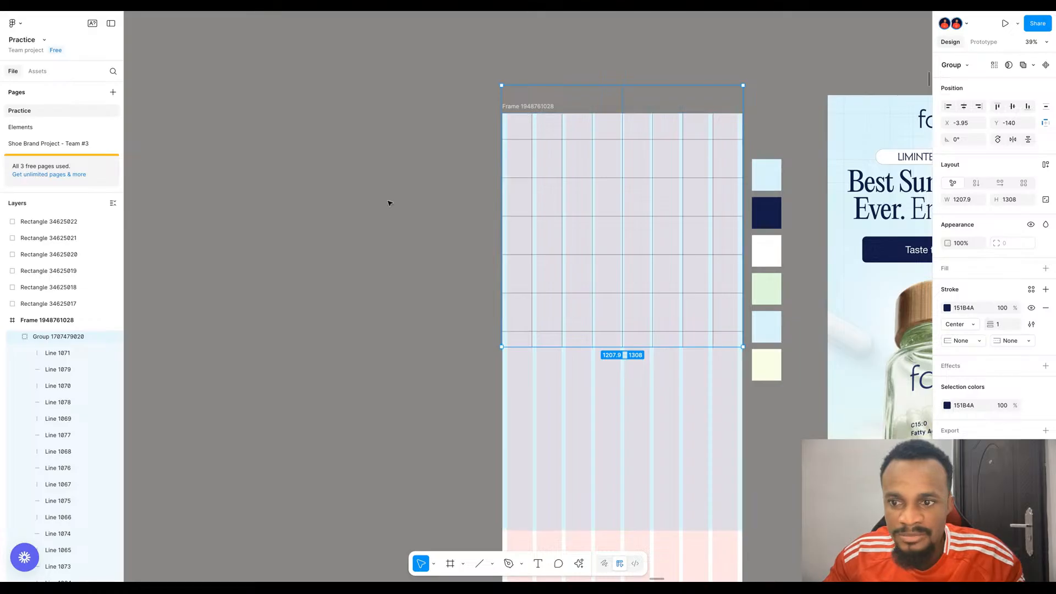
click(388, 203)
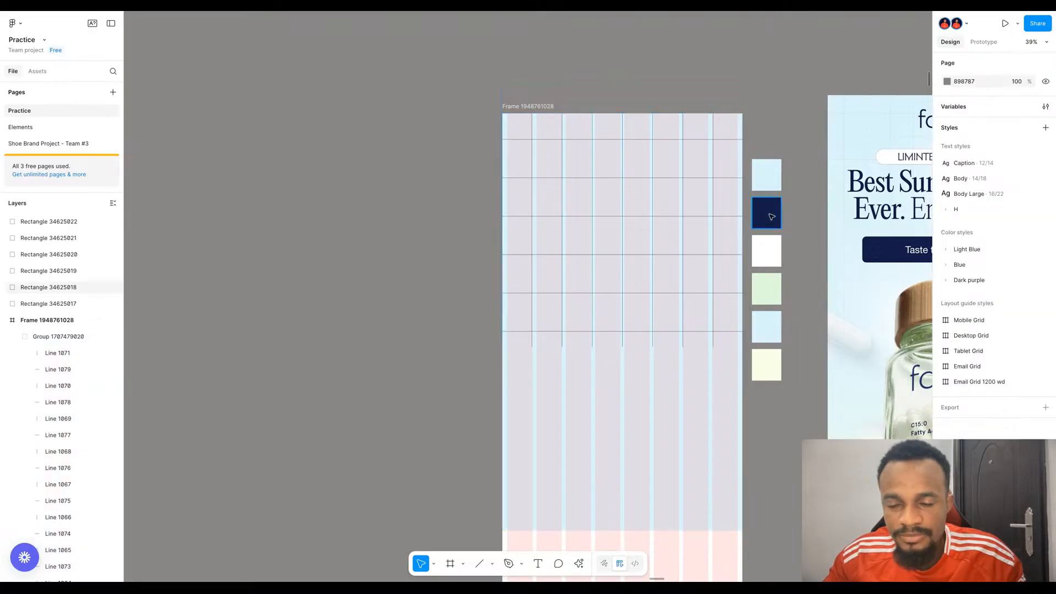
- Hide the layout guides and set the grid lines' stroke to CAD0FF, copied from the reference email's colours
key(shift+g)
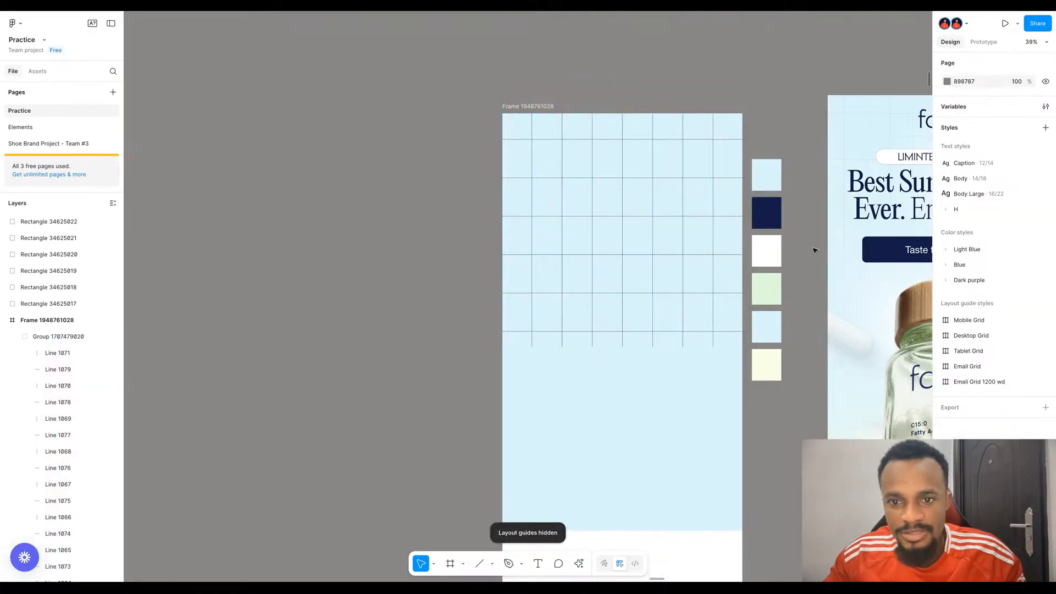
scroll(818, 221, up, 5)
scroll(785, 202, down, 3)
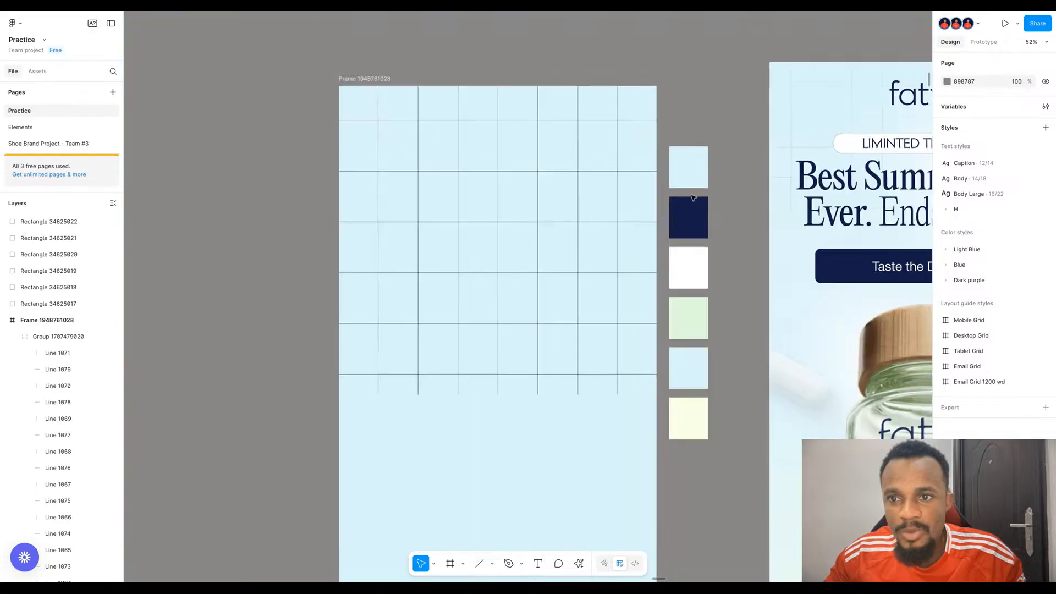
click(773, 167)
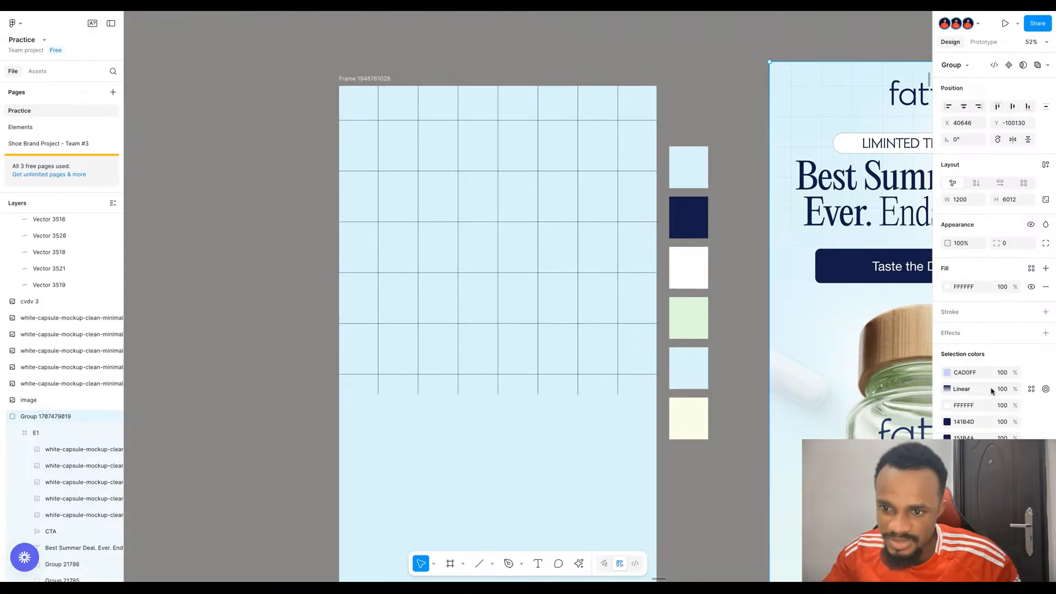
click(958, 376)
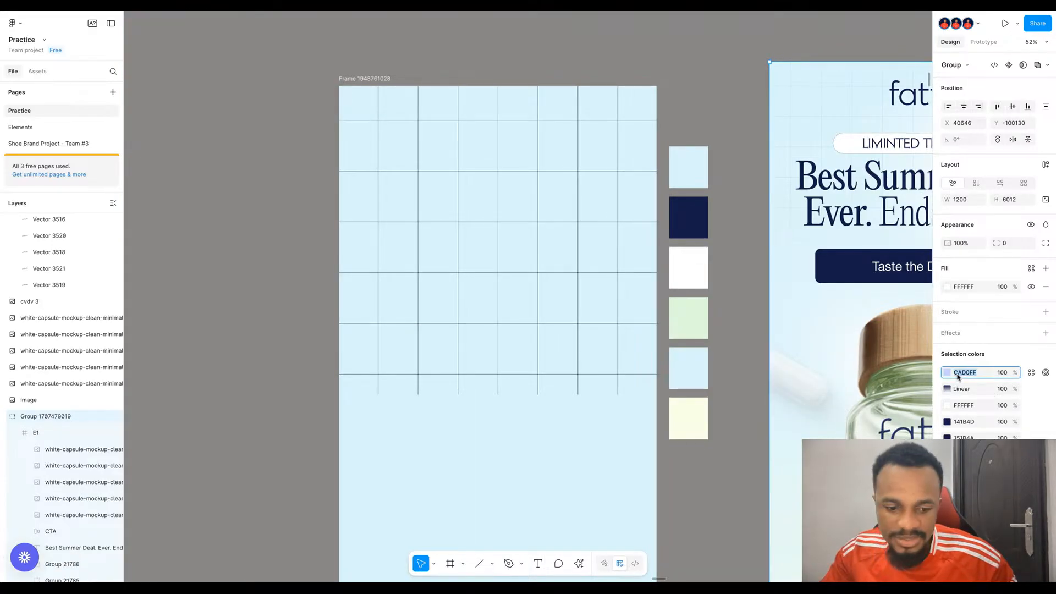
click(748, 189)
click(619, 171)
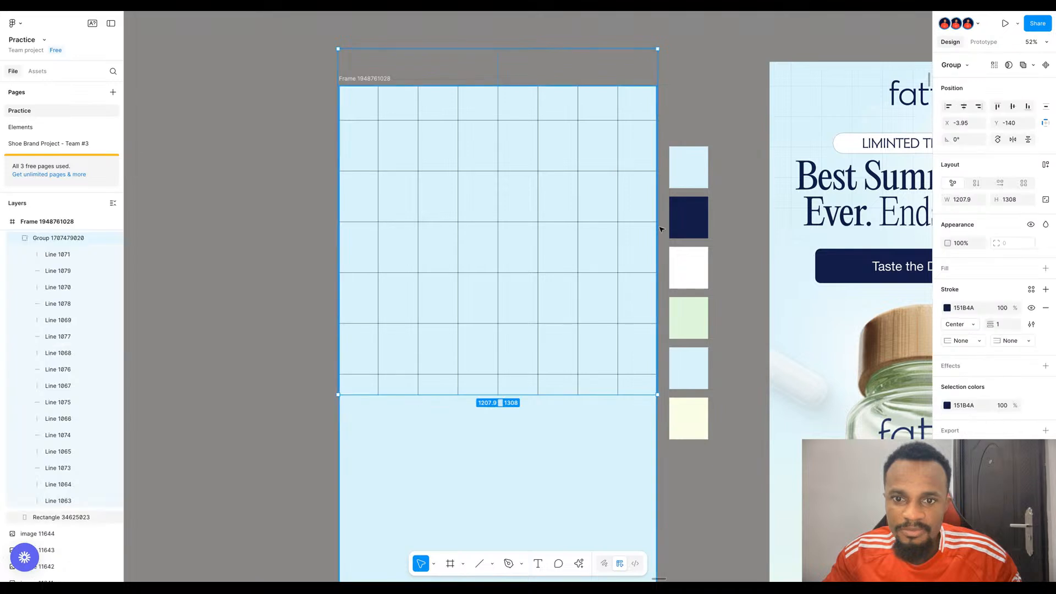
click(960, 307)
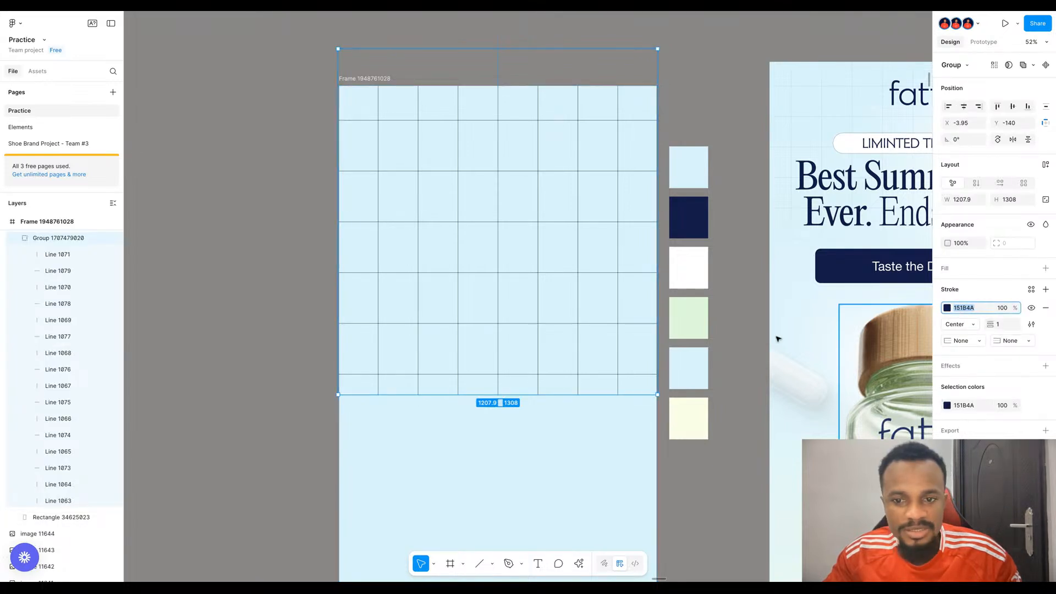
click(743, 354)
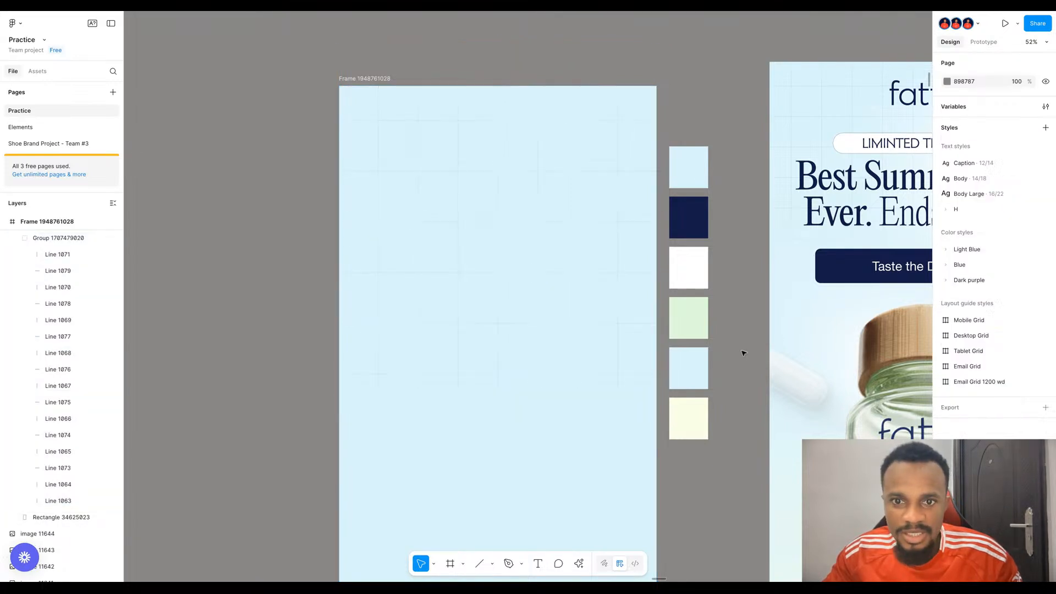
- Duplicate the pale yellow swatch 32 px below the swatch column and set the copy's fill to CAD0FF
click(688, 424)
key(ctrl+d)
drag(691, 420, 694, 472)
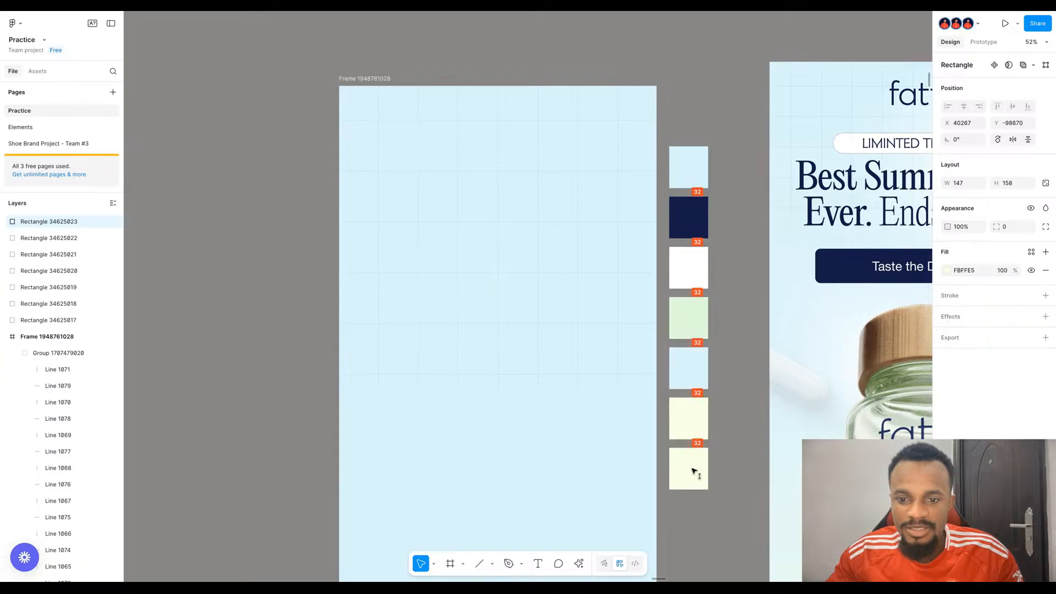
click(964, 270)
text(CAD0FF)
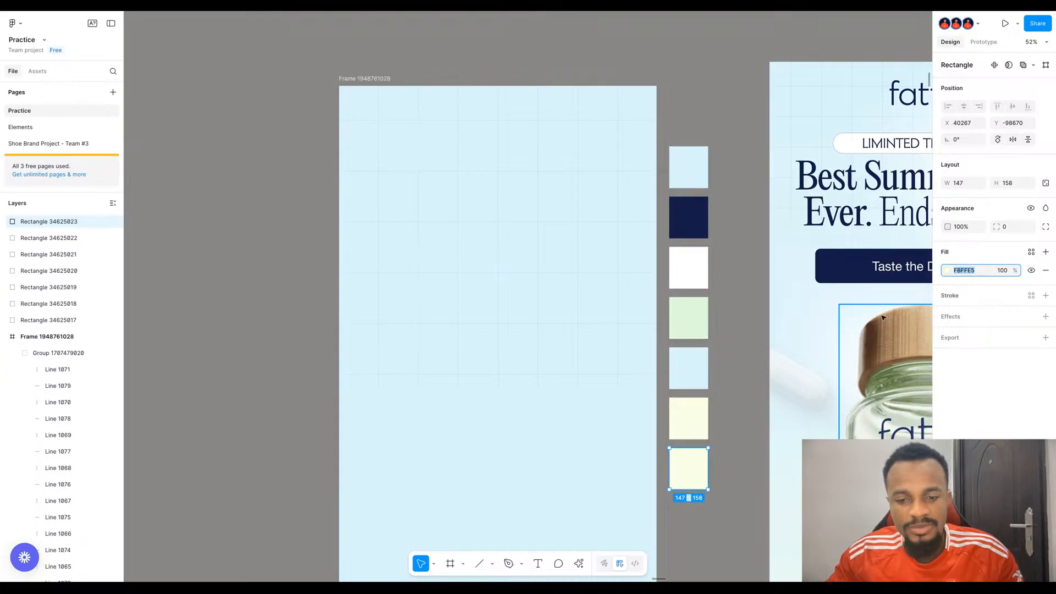
click(743, 355)
click(580, 275)
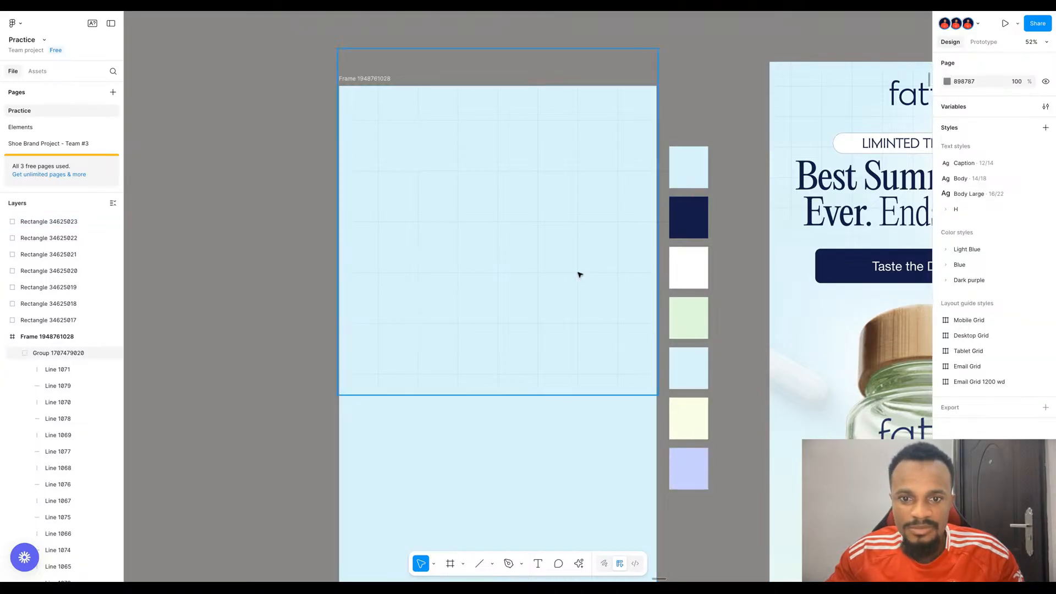
scroll(577, 275, down, 3)
click(361, 228)
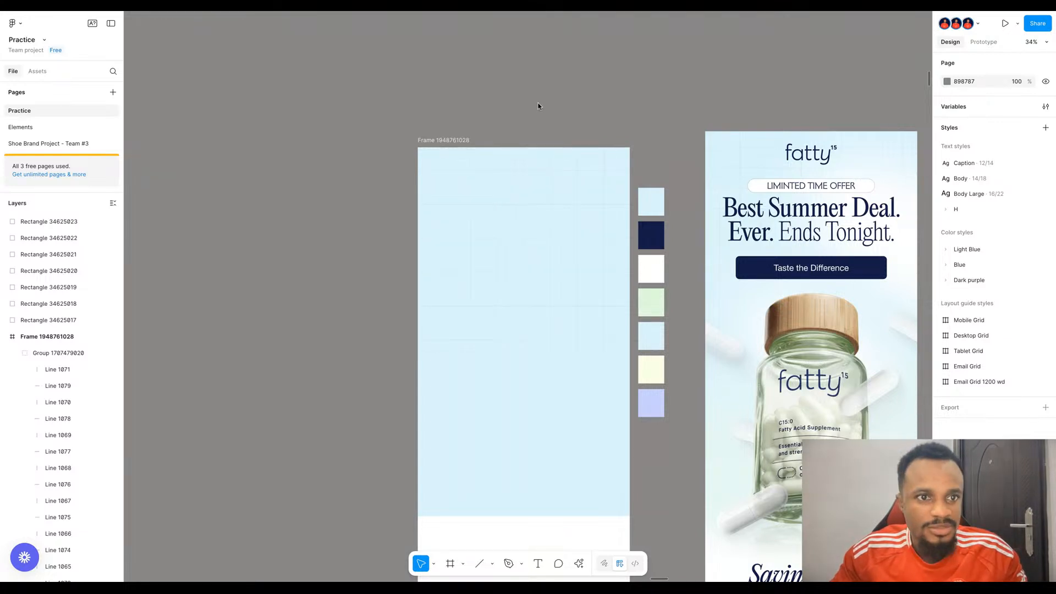
key(ctrl+v)
drag(518, 291, 339, 190)
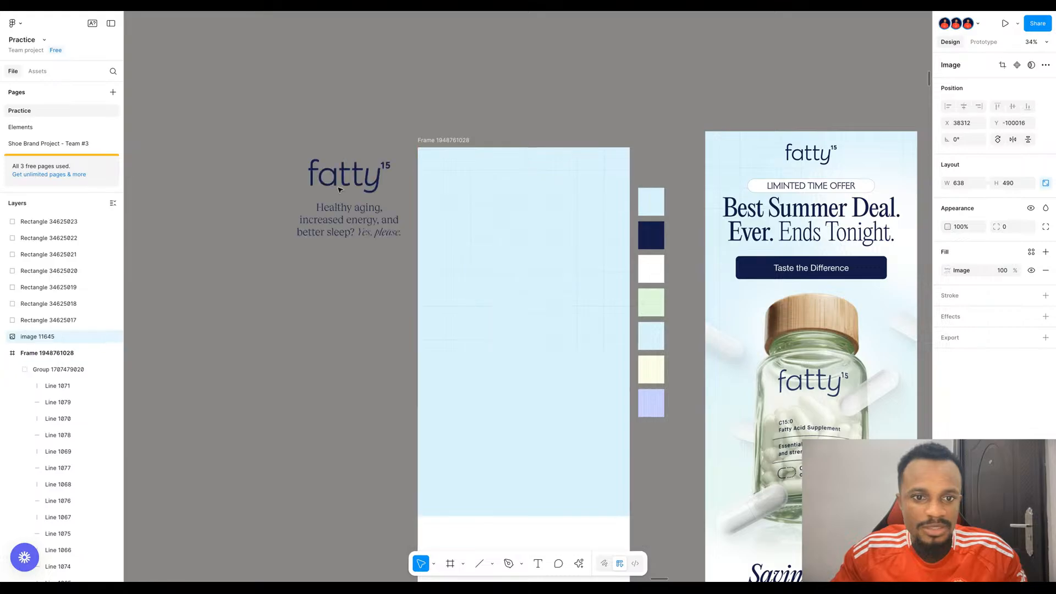
key(Delete)
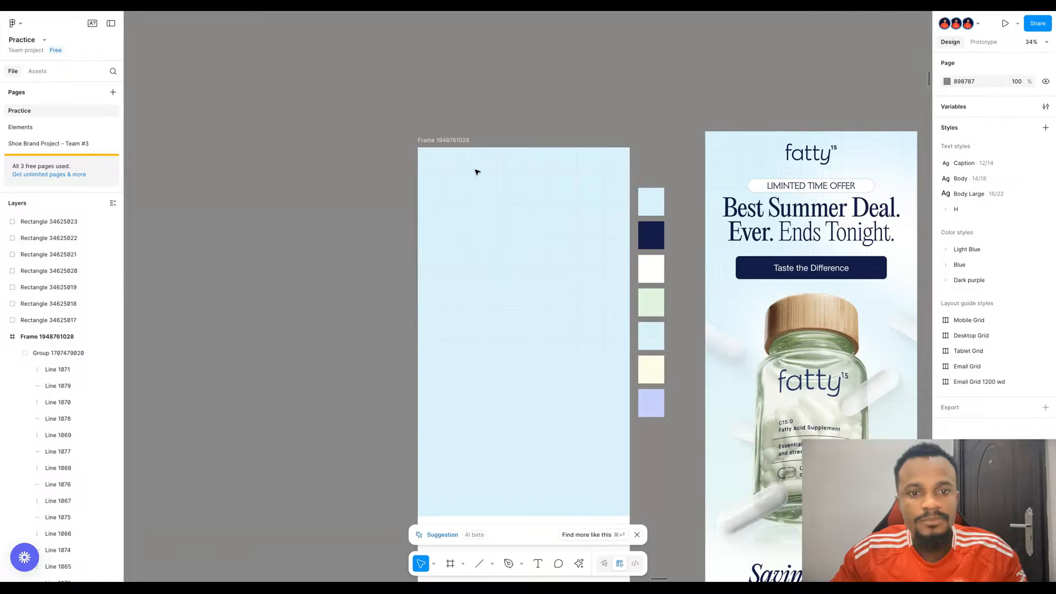
- Paste the cropped fatty15 logo image onto the empty canvas beside the email frame
key(ctrl+v)
drag(369, 162, 369, 163)
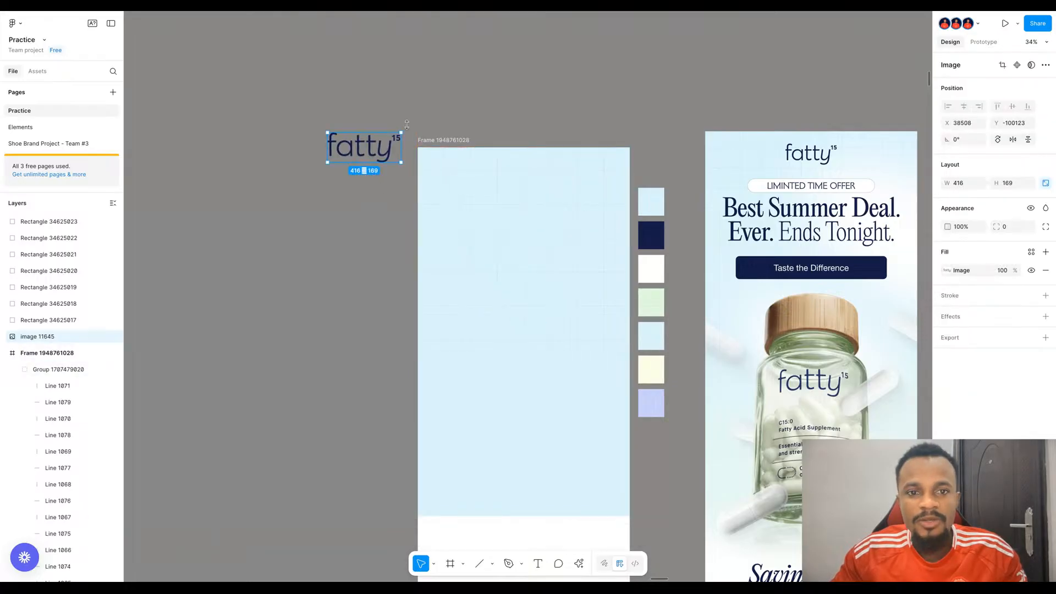
scroll(415, 125, left, 5)
click(408, 173)
- Draw a new frame on the empty canvas near the pasted logo and size it to 1200 × 200 px
key(f)
drag(313, 188, 531, 232)
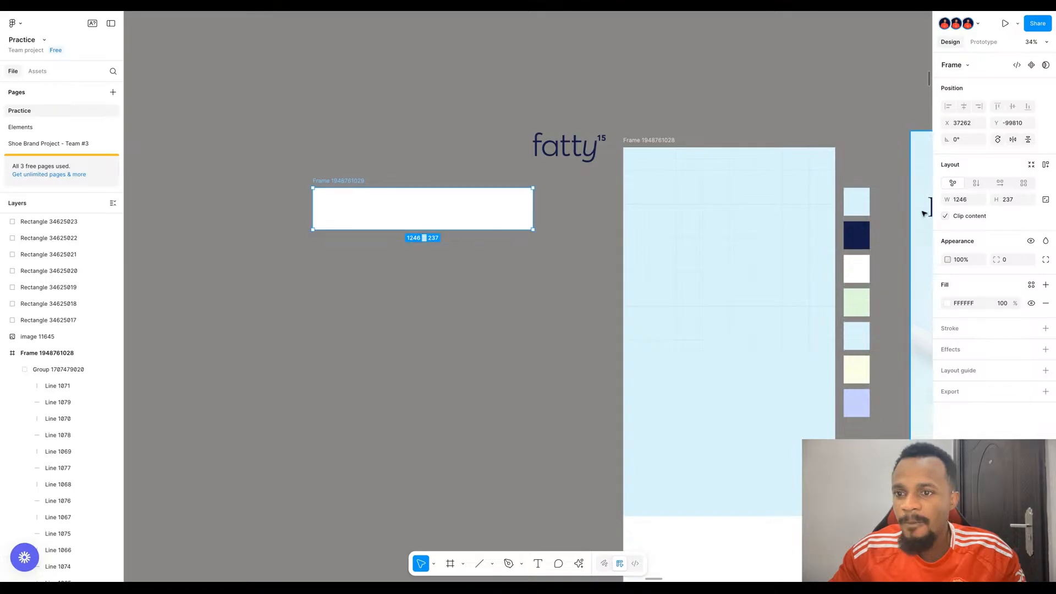
click(960, 200)
text(1200)
key(Return)
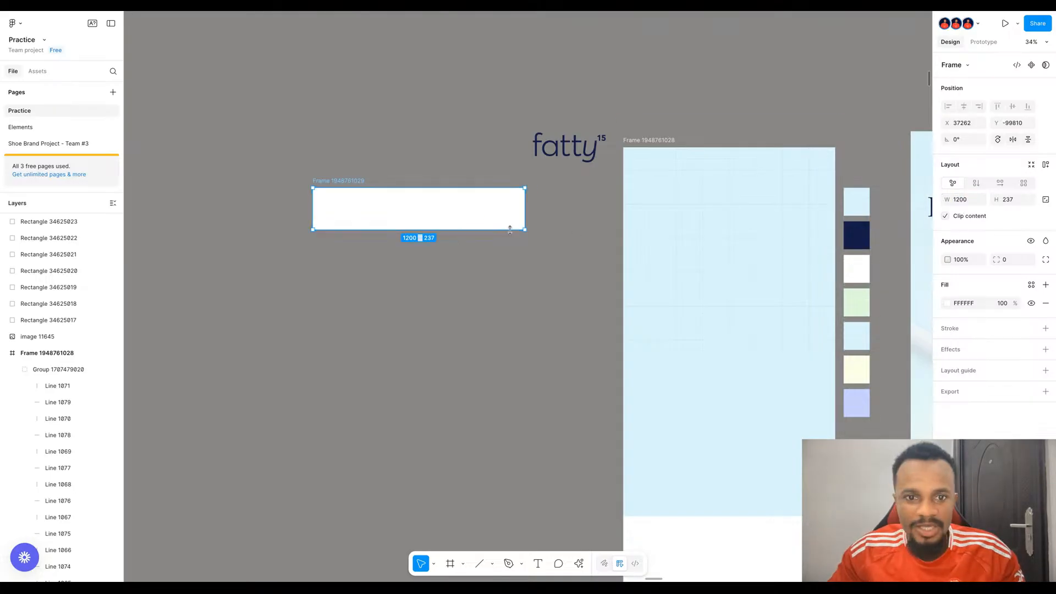
click(1005, 202)
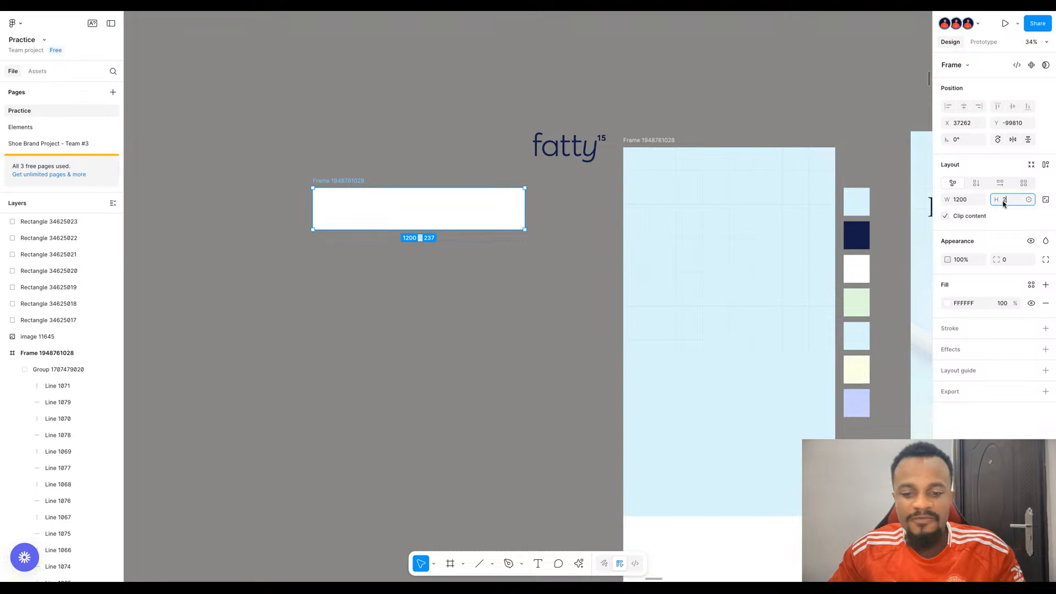
key(Return)
- Centre the fatty15 logo in the new frame, scaled to about 292 × 119 px, and rename the frame Logo
drag(567, 148, 418, 195)
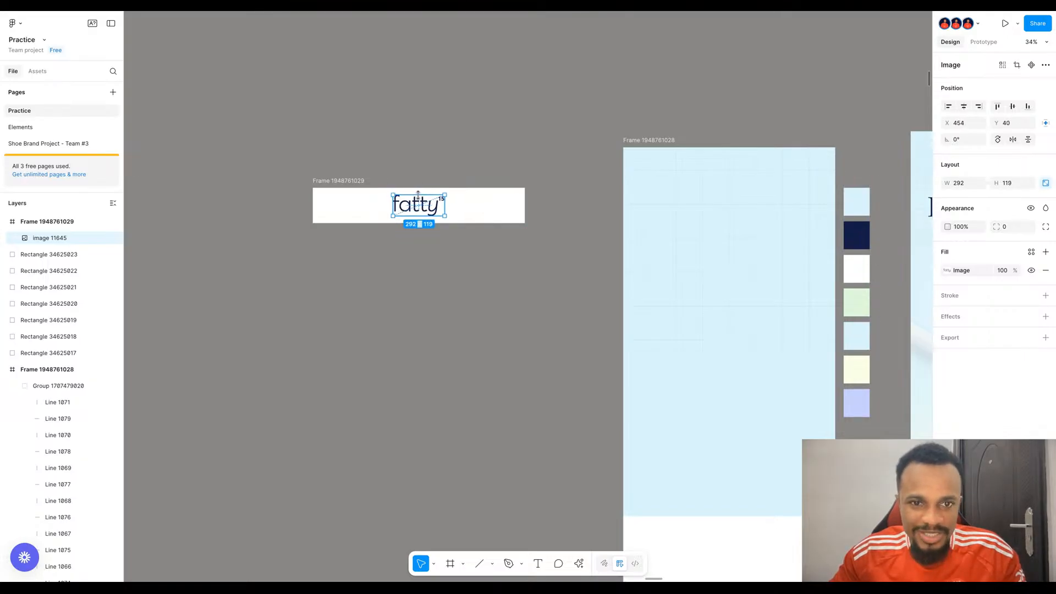
click(359, 191)
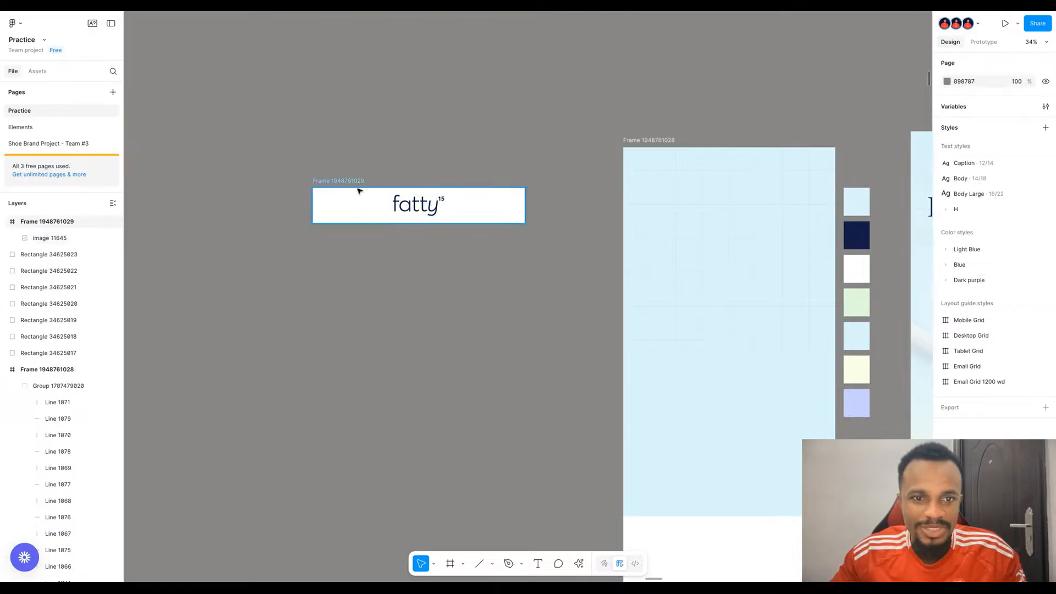
double_click(334, 180)
text(Logo)
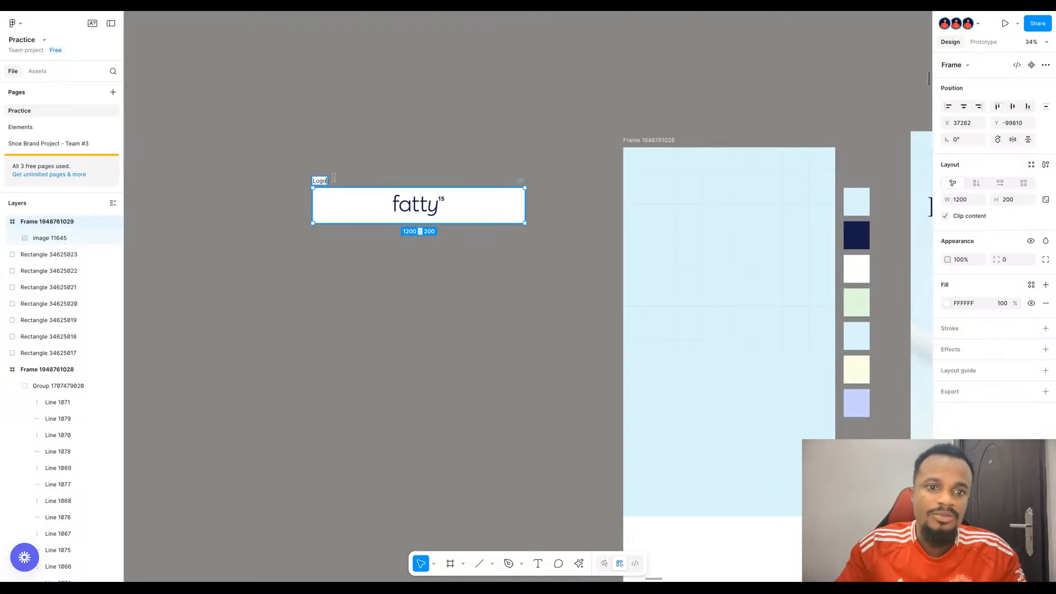
key(Return)
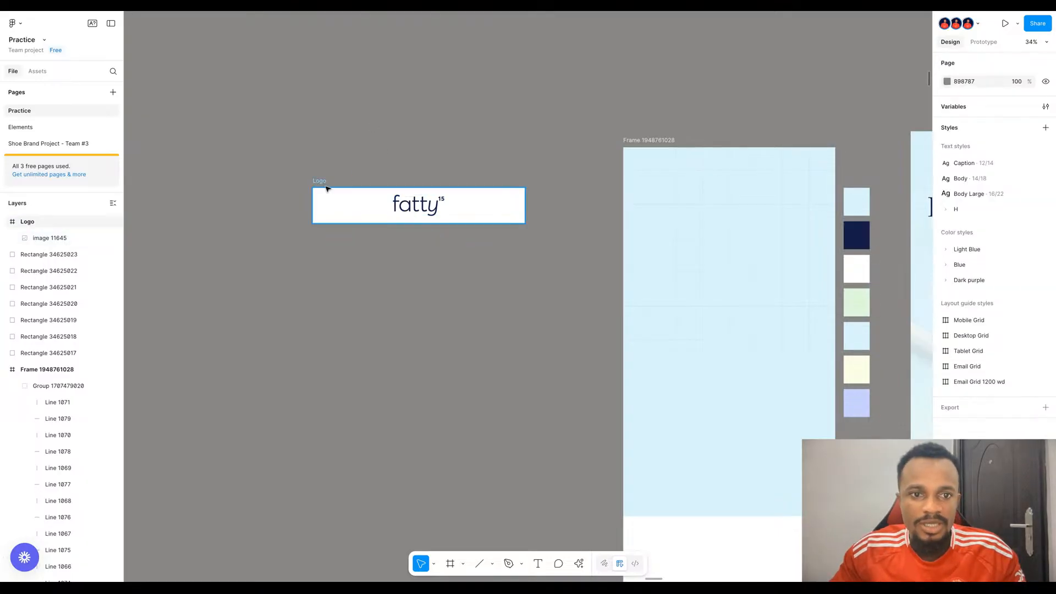
- Hide the Logo frame's white fill and move the frame to the top of the email frame
click(1032, 304)
click(434, 254)
drag(316, 185, 648, 194)
click(453, 213)
scroll(452, 212, right, 3)
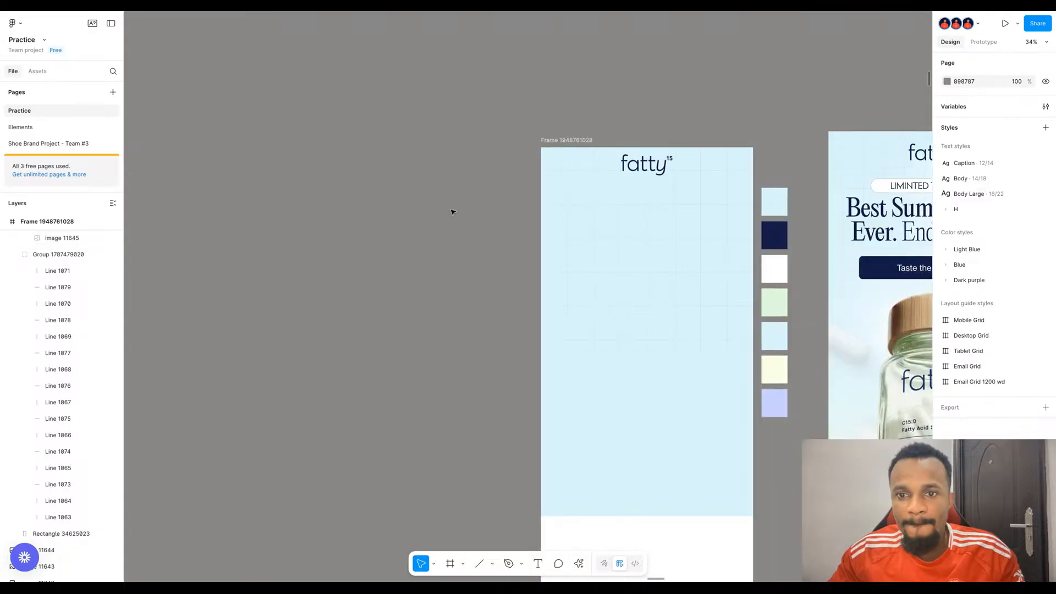
scroll(439, 206, down, 2)
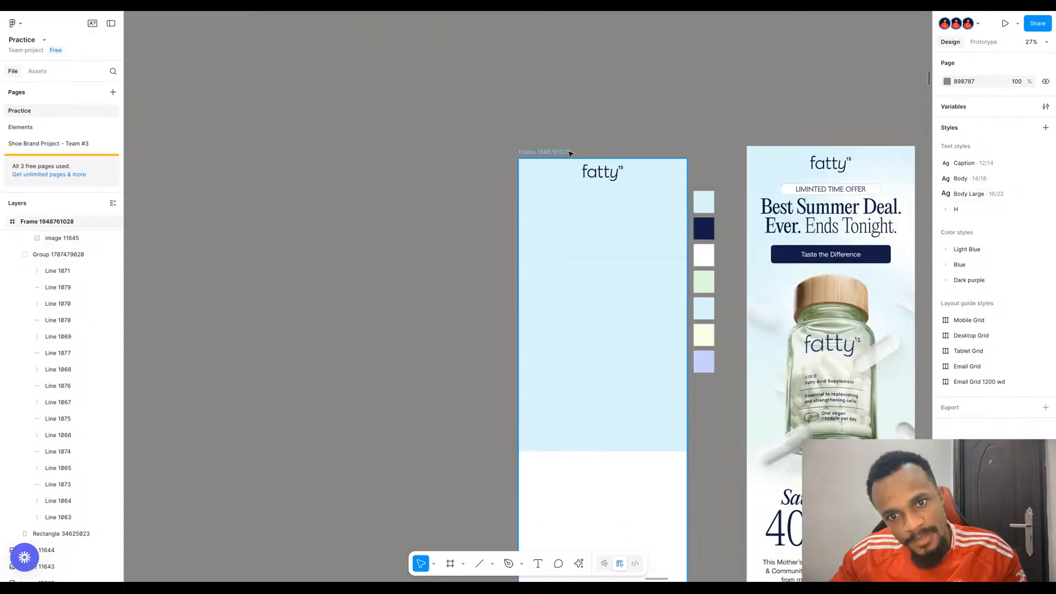
- Try increasing the Logo frame's height in 10 px increments, and undo the changes
scroll(605, 176, up, 5)
click(605, 178)
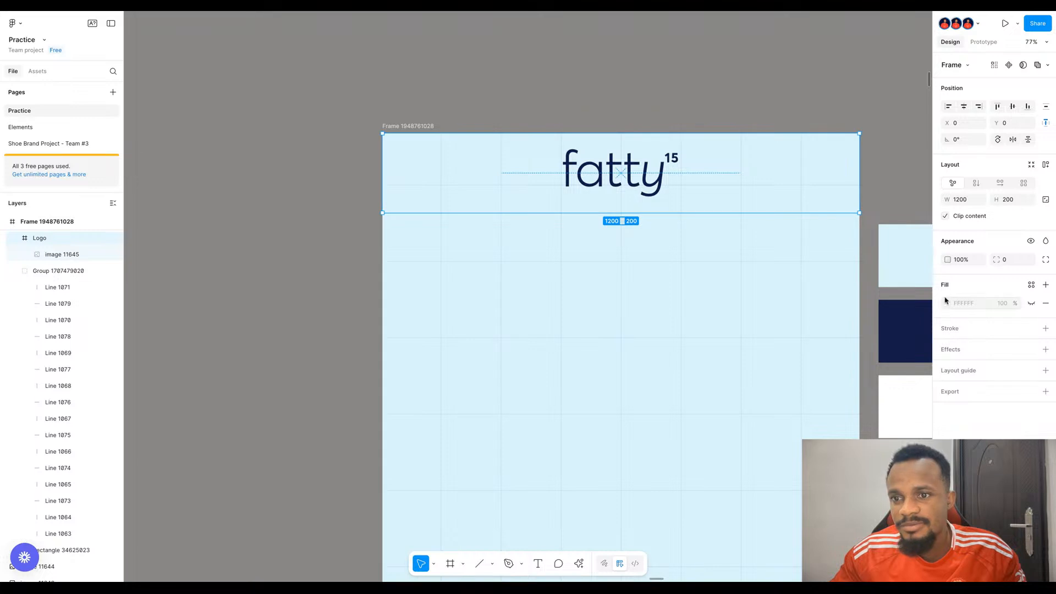
click(1003, 201)
key(shift+Up)
key(shift+Up)
key(shift+Up)
key(shift+Up)
key(shift+Up)
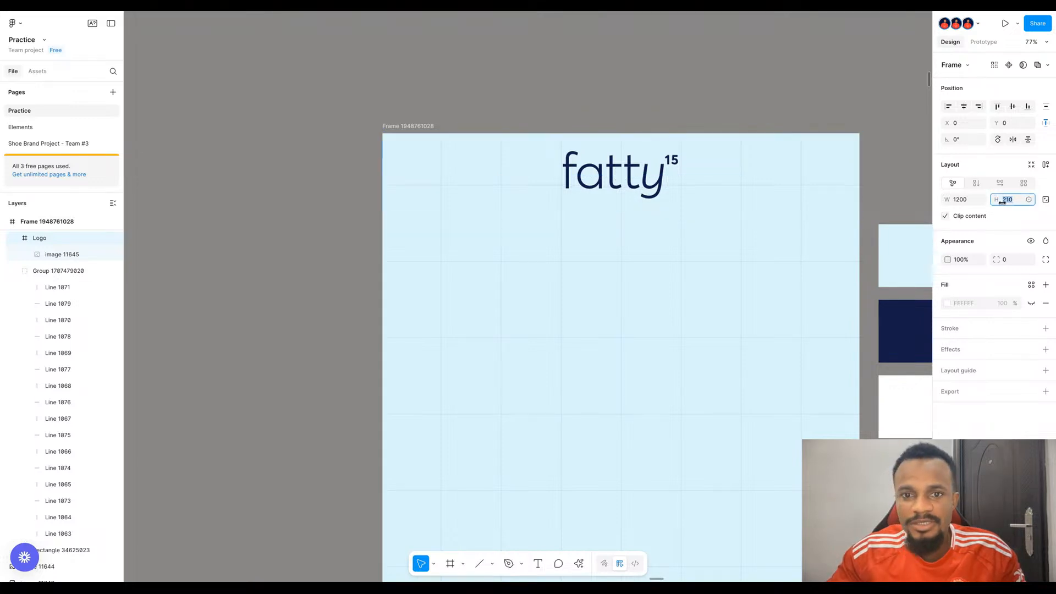
double_click(661, 181)
key(ctrl+z)
key(ctrl+z)
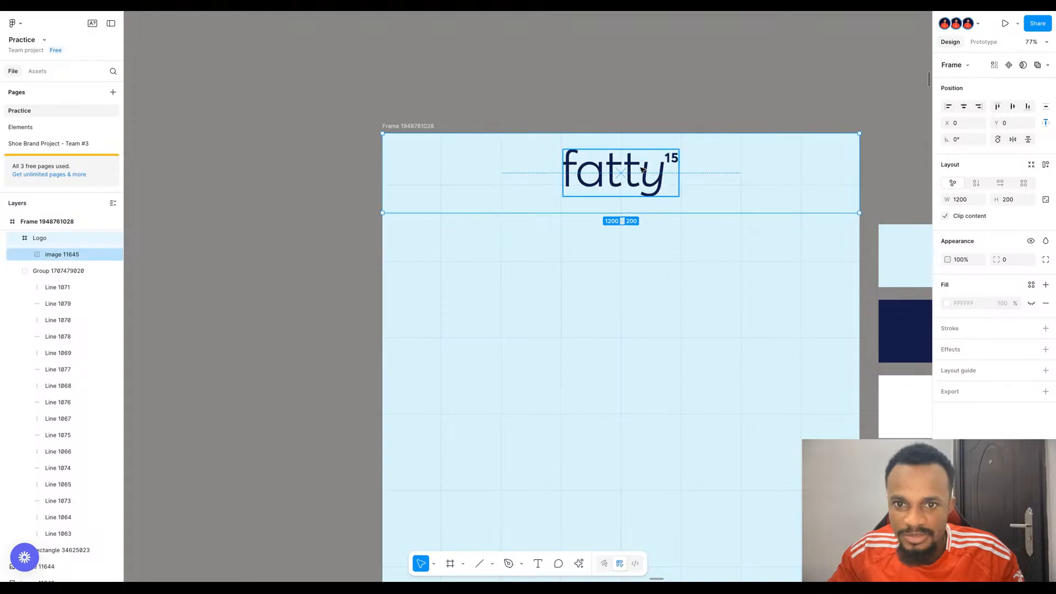
- Scale the logo image down to about 188 × 77 px and shorten the Logo frame to about 130 px tall
double_click(647, 182)
drag(644, 196, 642, 180)
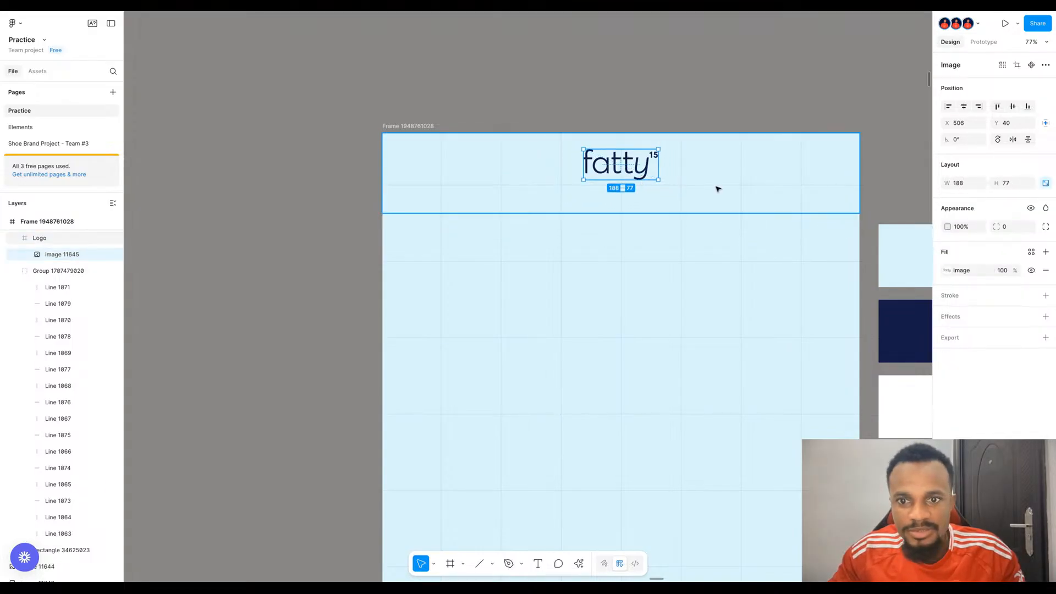
click(695, 210)
drag(693, 212, 694, 185)
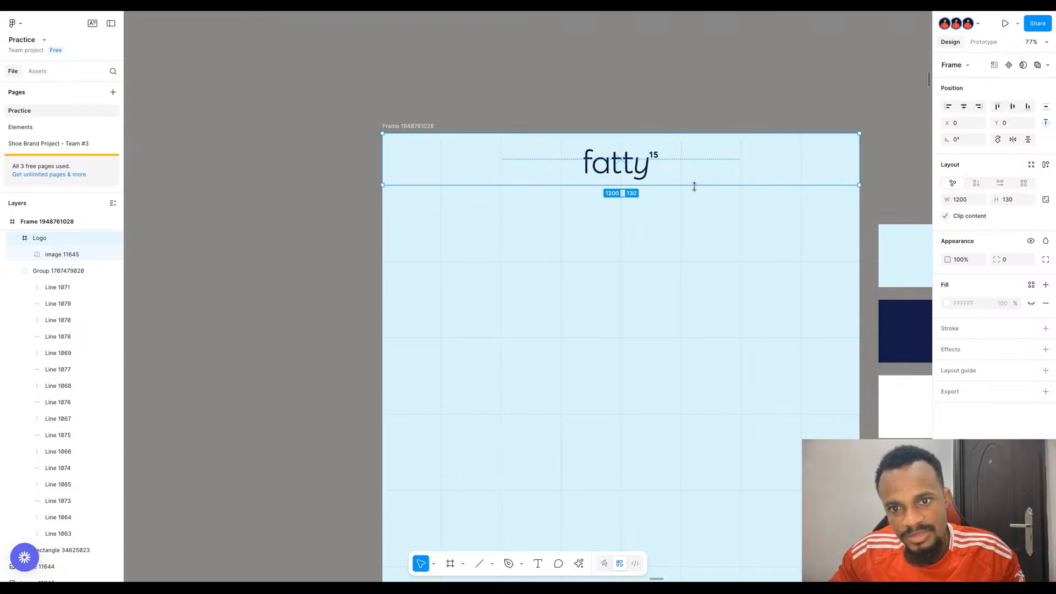
- Scale the logo image down to about 140 × 57 px and centre it within the Logo frame
click(628, 173)
drag(622, 150, 622, 153)
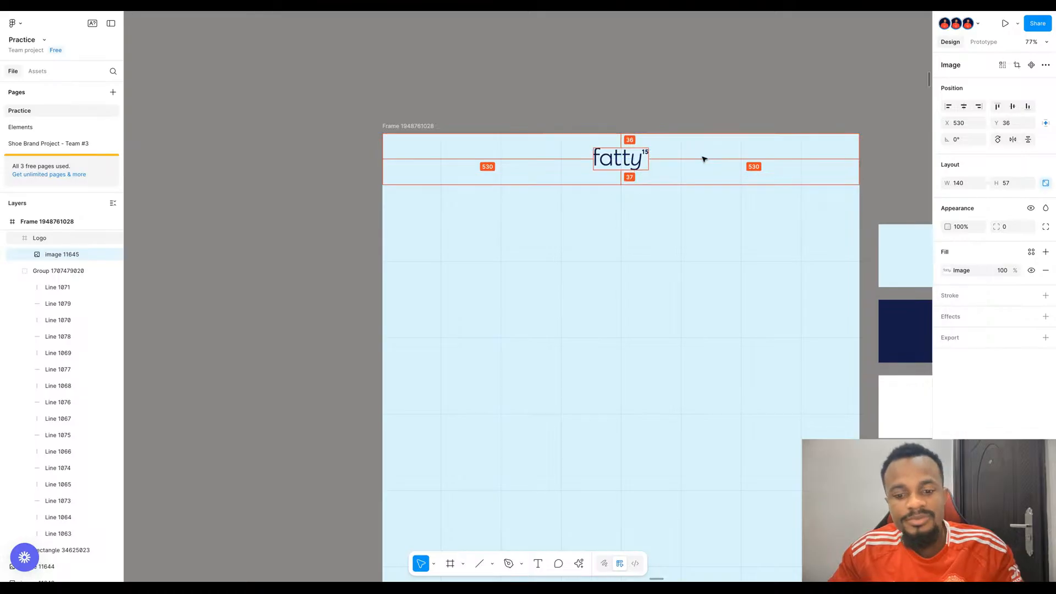
click(657, 77)
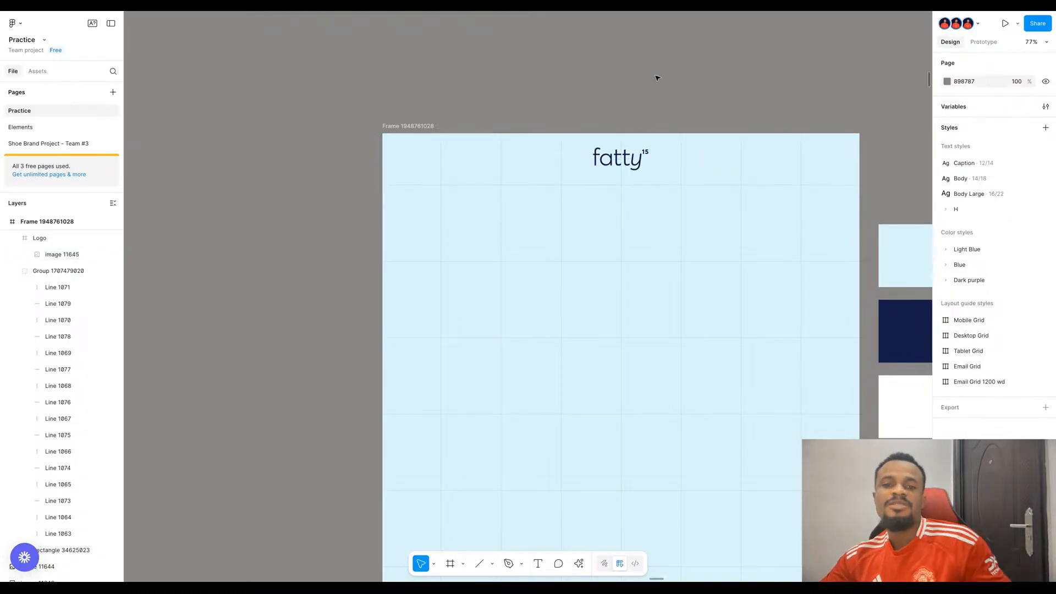
- Scale the logo image up from its centre to about 194 × 79 px, keeping it centred in the Logo frame
scroll(657, 77, down, 5)
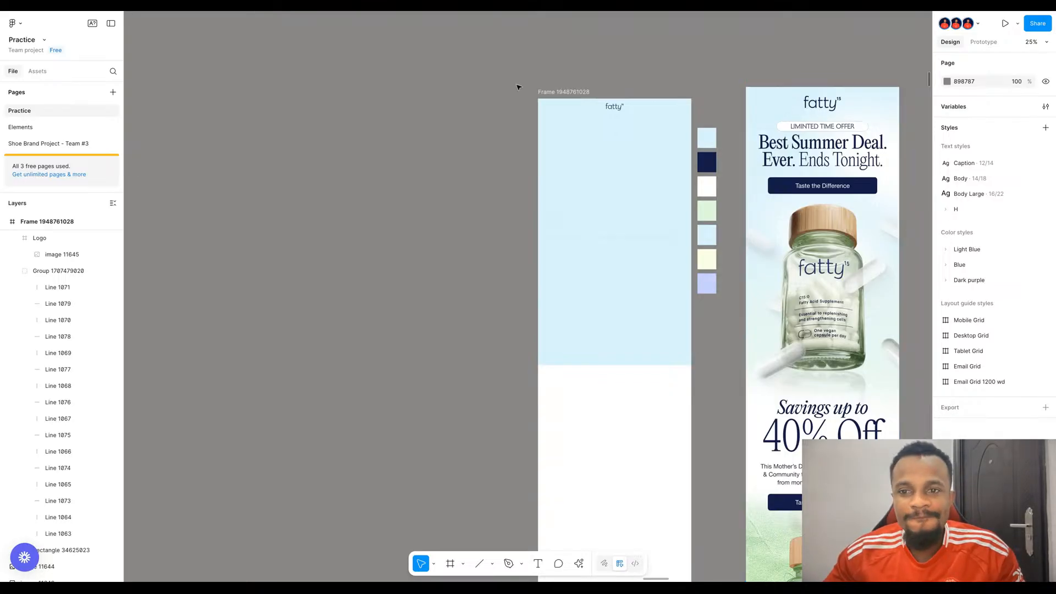
scroll(599, 109, up, 1)
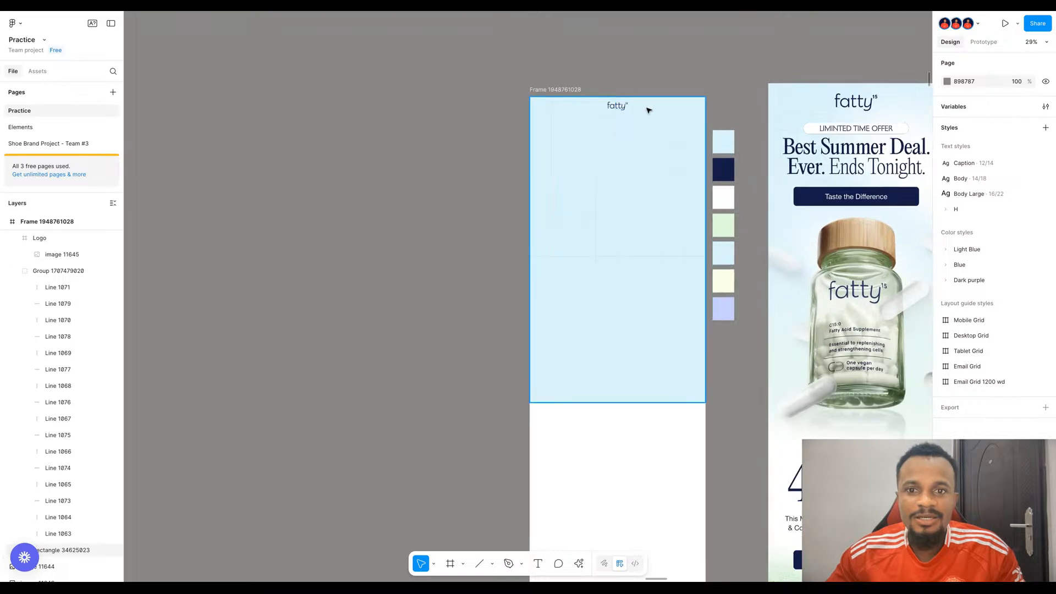
scroll(649, 110, up, 3)
click(590, 109)
click(591, 108)
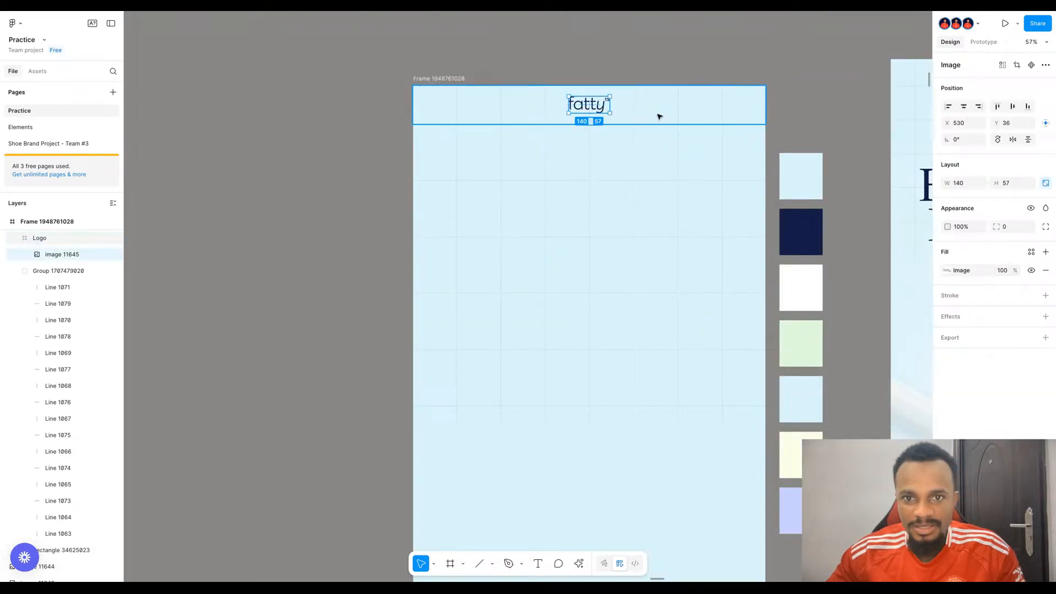
scroll(621, 113, up, 5)
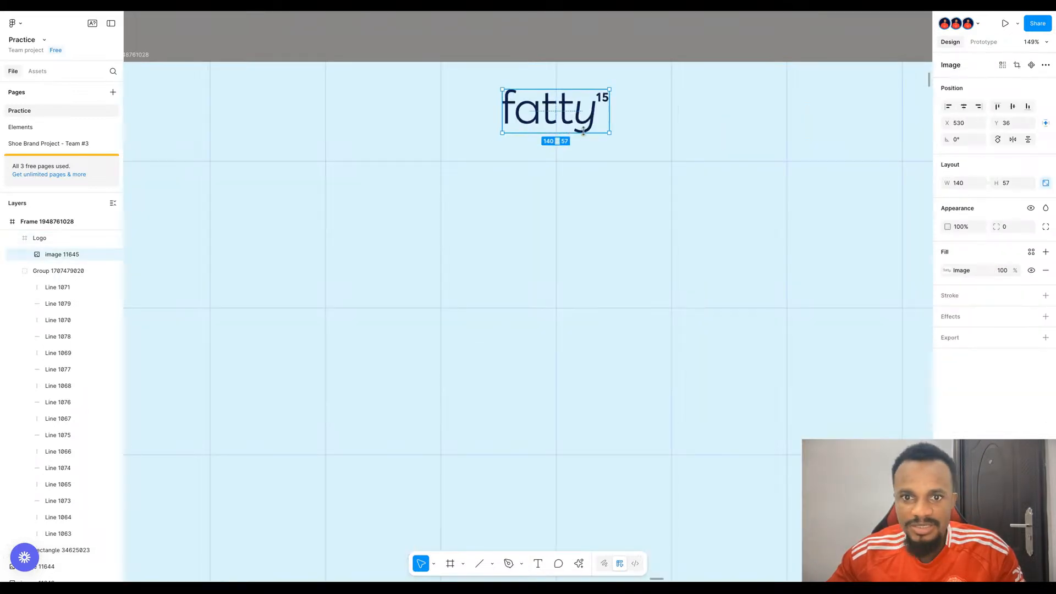
drag(583, 134, 586, 142)
key(alt)
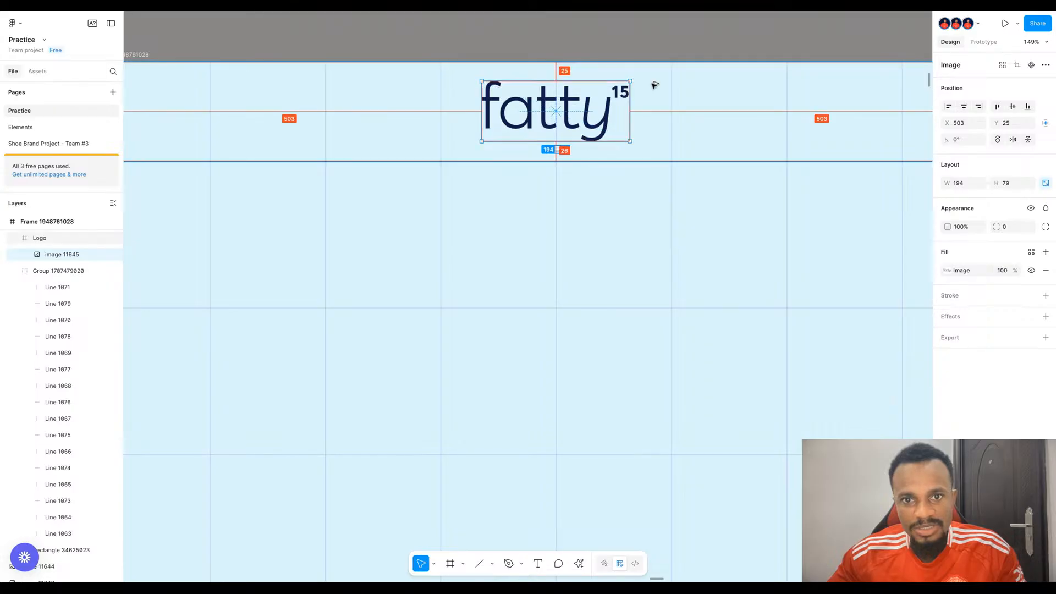
scroll(642, 87, down, 4)
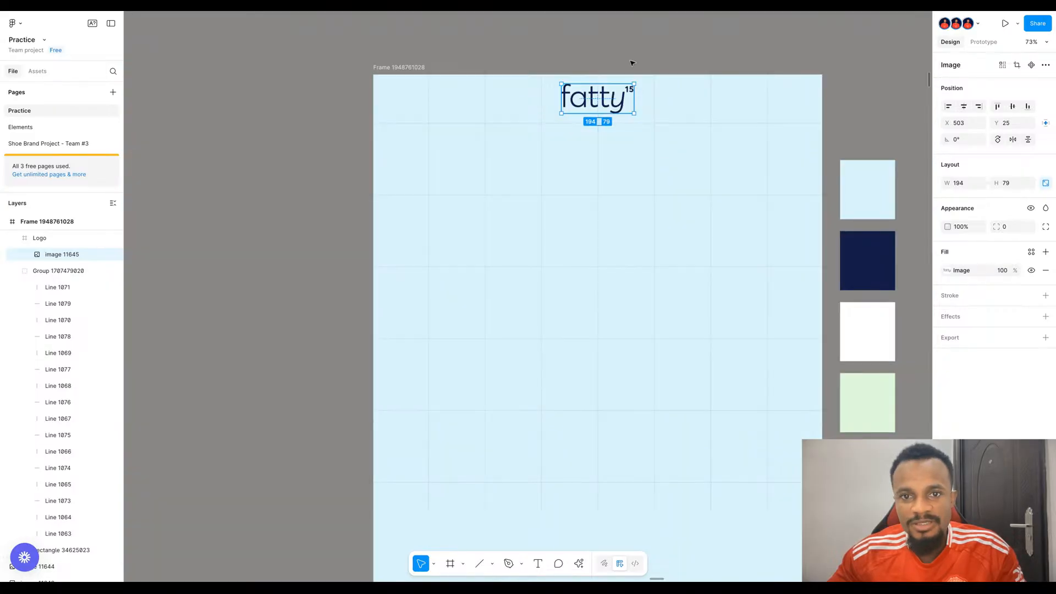
click(632, 64)
- Draw an ellipse about 1170 × 681 px on the empty canvas beside the email frame and fill it with the white swatch colour
scroll(616, 66, down, 5)
scroll(611, 68, up, 1)
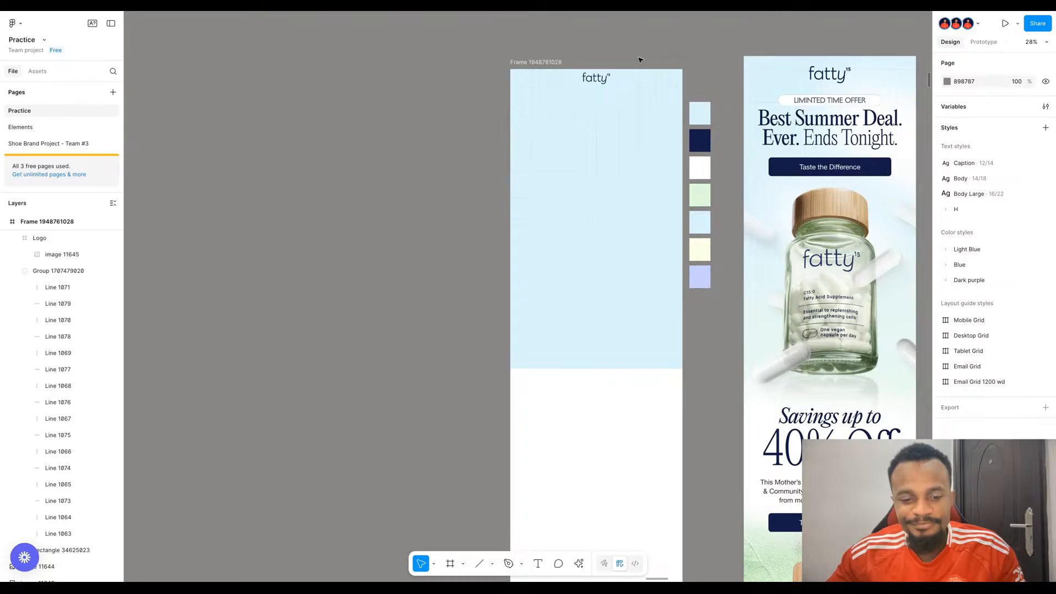
key(o)
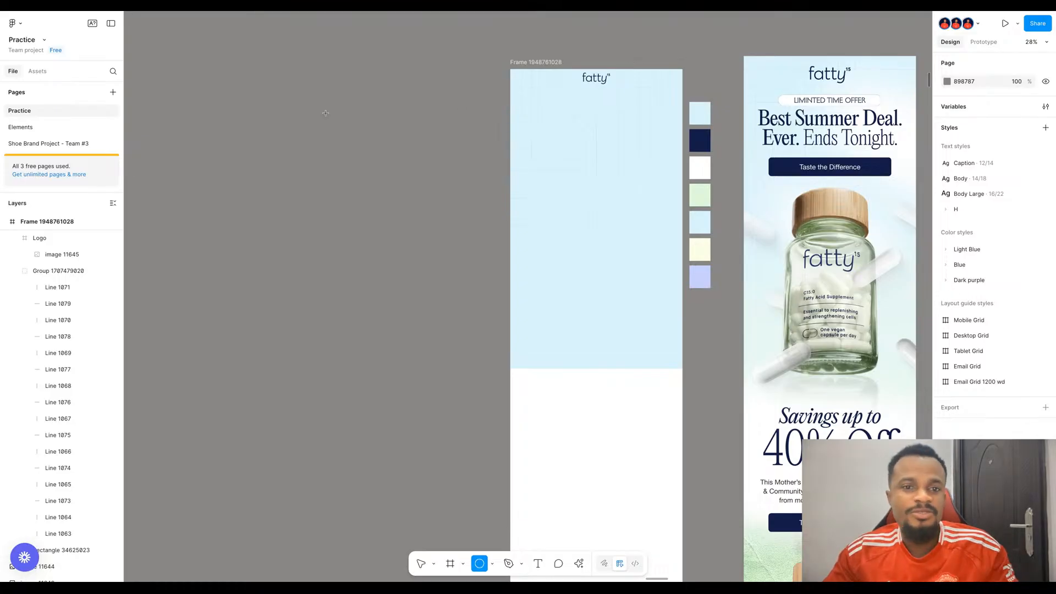
mouse_move(308, 110)
mouse_down()
mouse_move(403, 180)
mouse_move(477, 211)
mouse_up()
key(i)
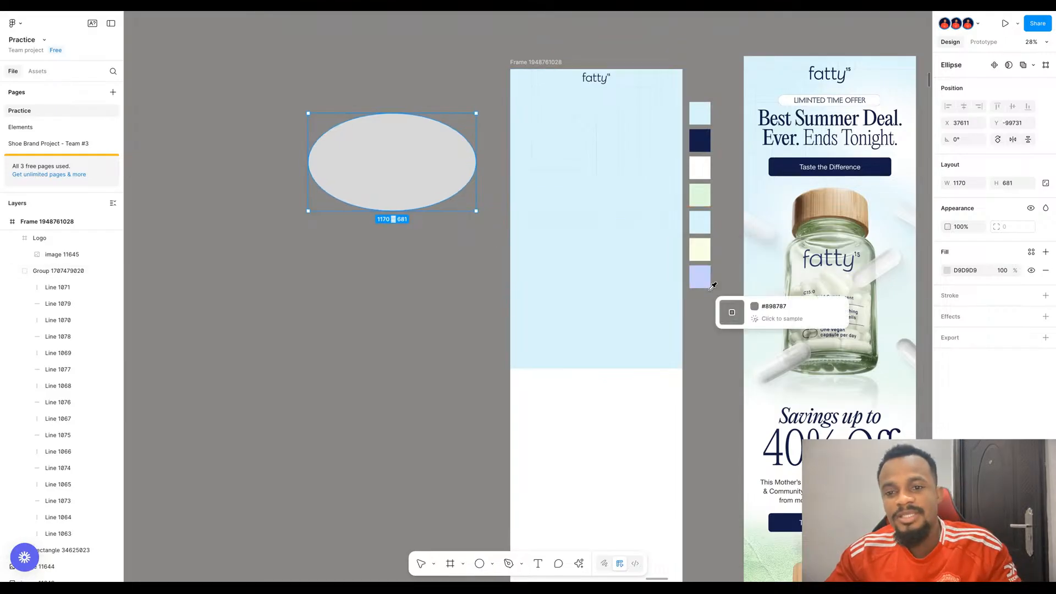
click(696, 168)
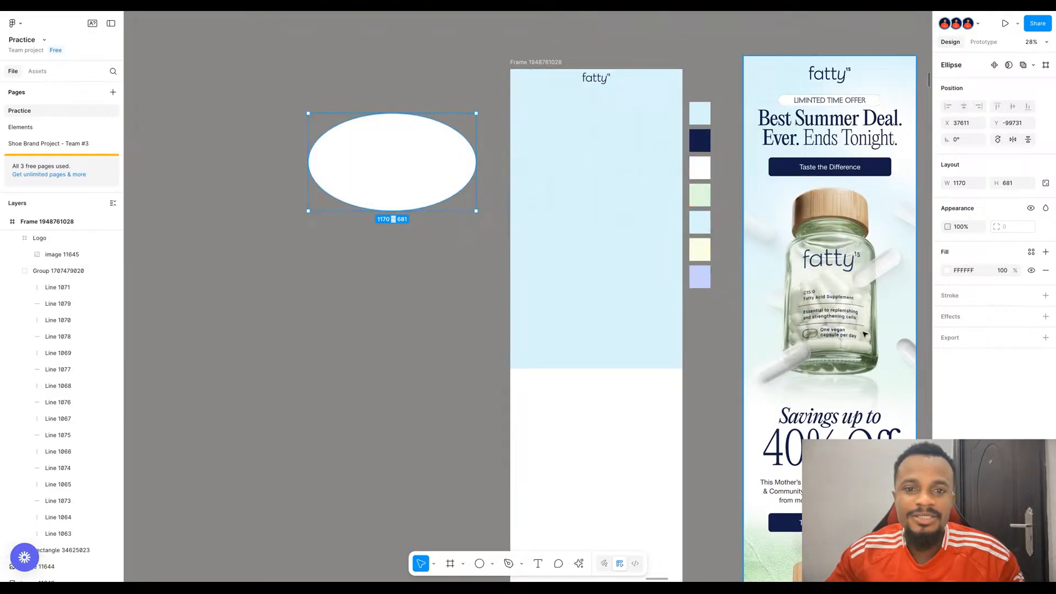
- Add a uniform layer blur of 300 to the white ellipse
click(1046, 317)
click(997, 342)
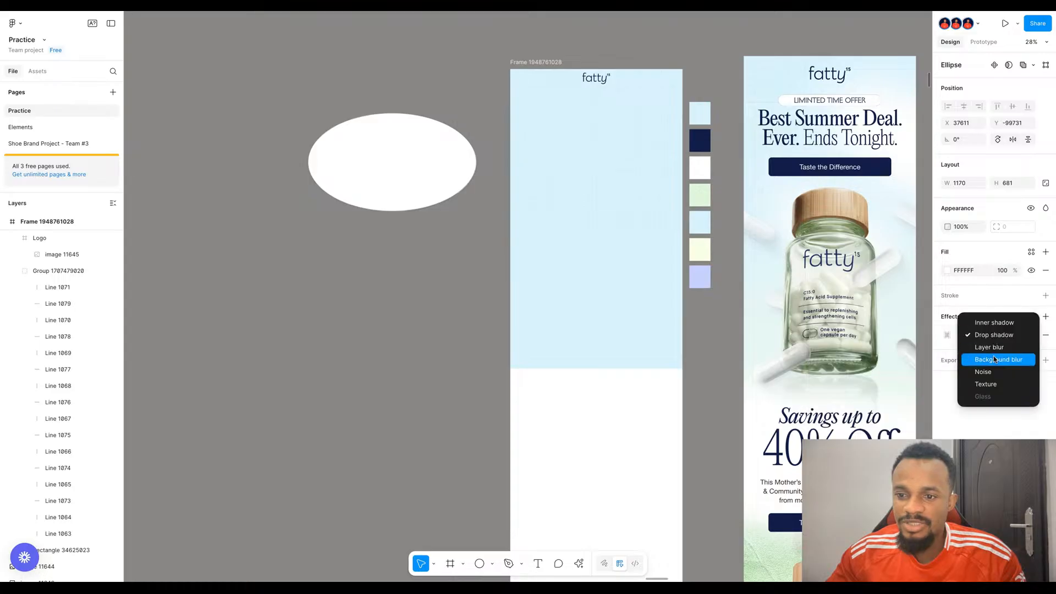
click(990, 346)
click(948, 339)
text(300)
key(Return)
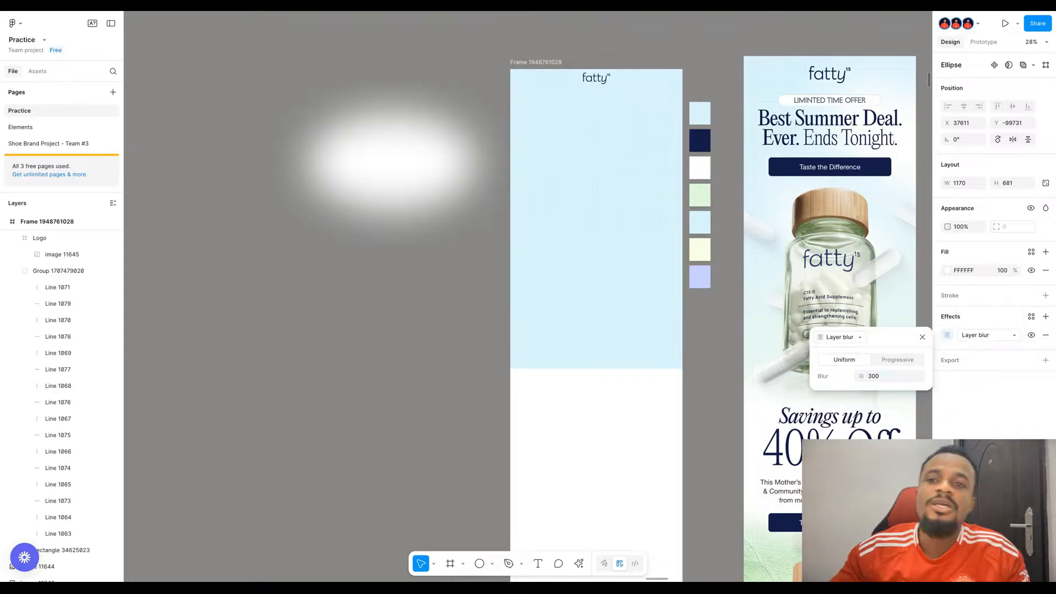
- Move the blurred ellipse into the email frame's upper-right area and rotate it to about -22.5°
click(408, 170)
drag(408, 170, 672, 170)
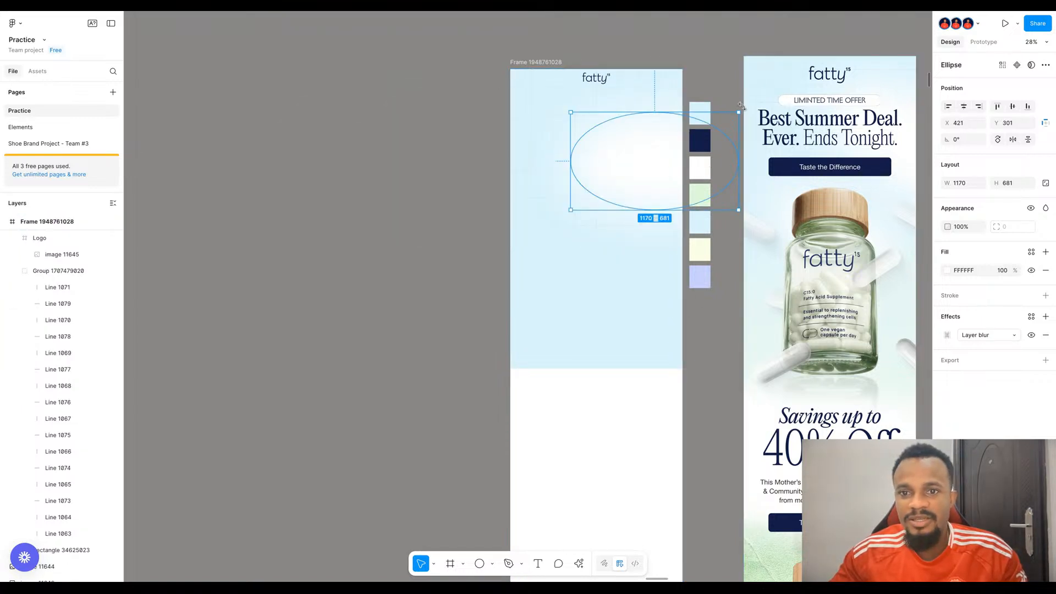
drag(739, 103, 758, 144)
drag(637, 153, 646, 151)
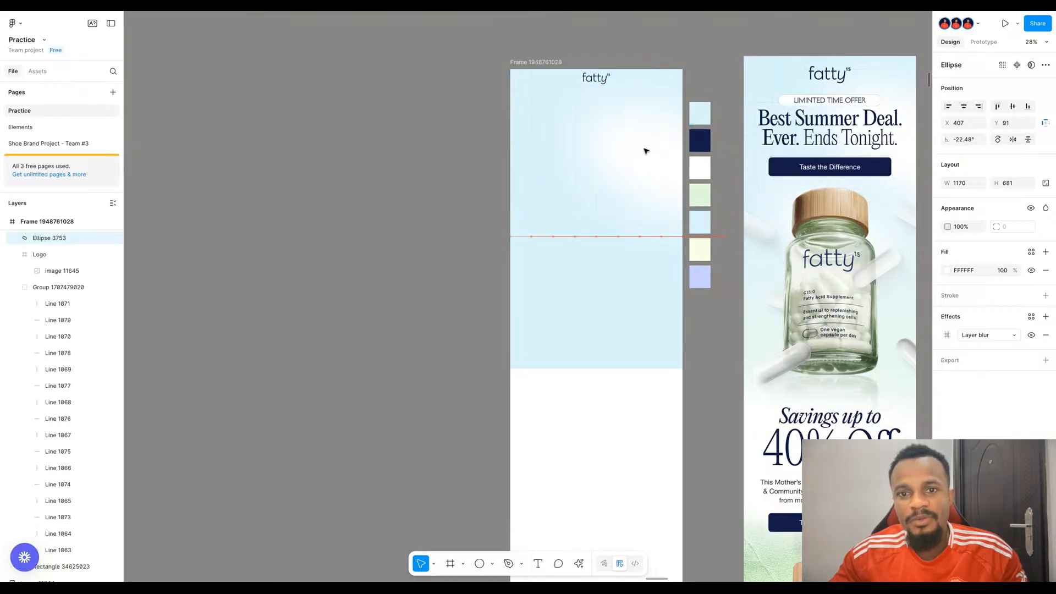
click(386, 156)
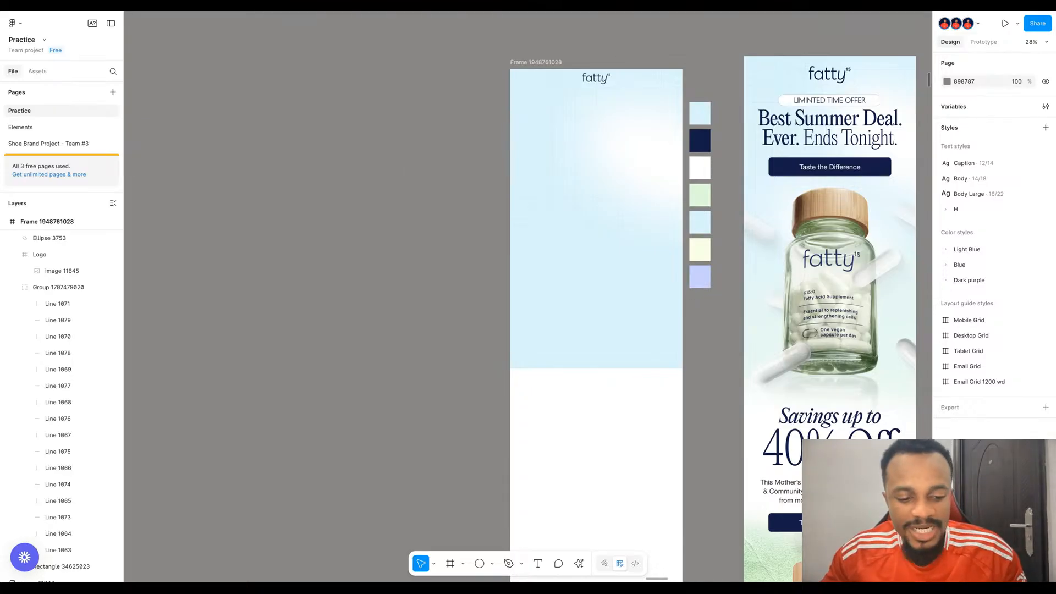
- Show the layout guides and copy the offer badge and "Best Summer Deal" headline from the reference design, centred below the new frame's logo
key(ctrl+shift+4)
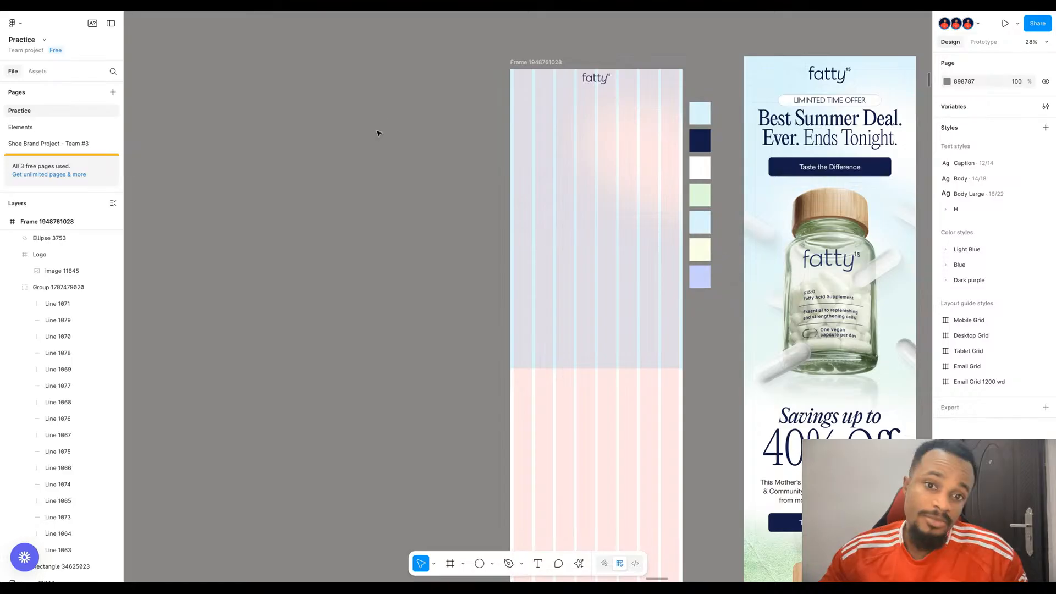
double_click(839, 104)
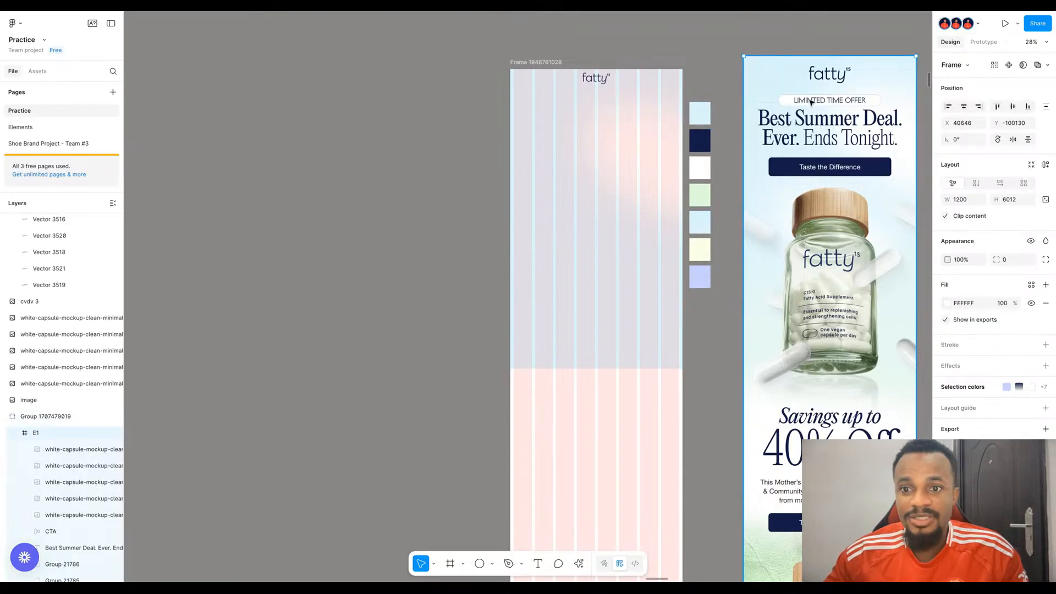
double_click(812, 102)
shift+click(822, 124)
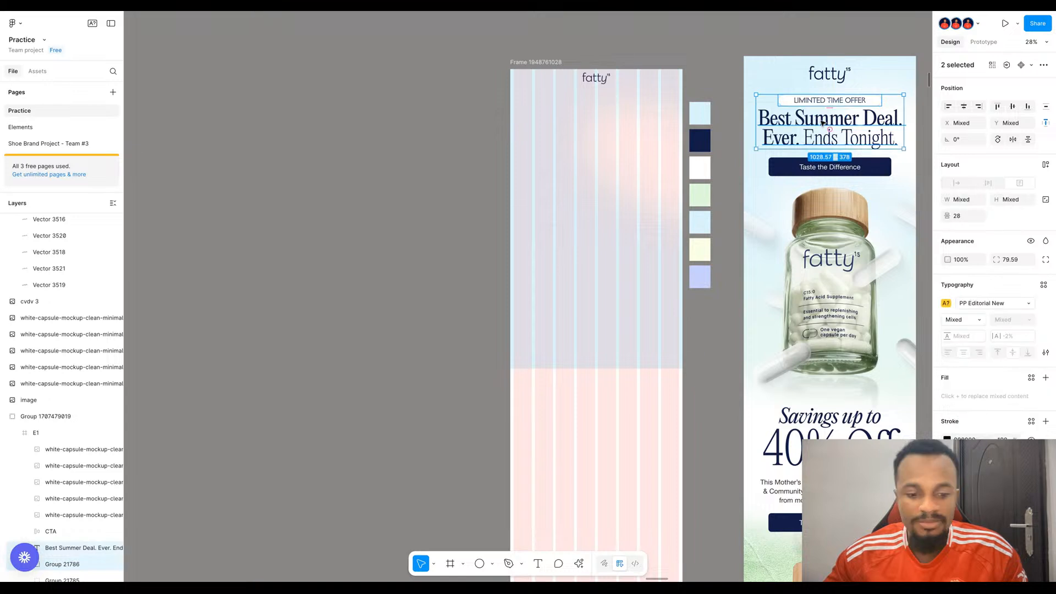
drag(841, 121, 617, 121)
click(964, 106)
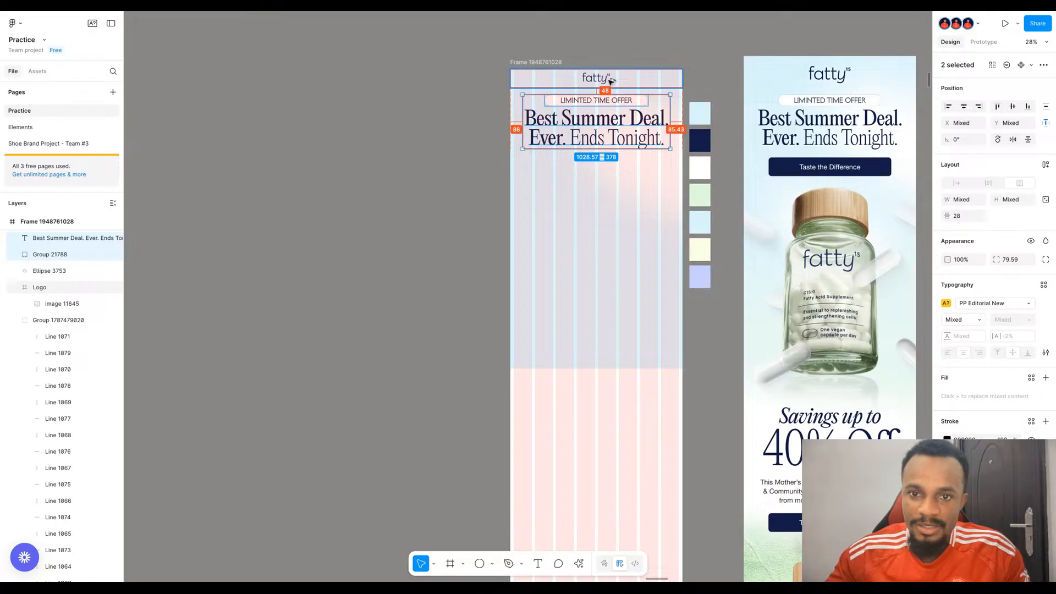
- Move the offer badge and headline down together in 10 px increments until the headline sits at Y 336
key(shift+Down)
key(shift+Down)
key(shift+Down)
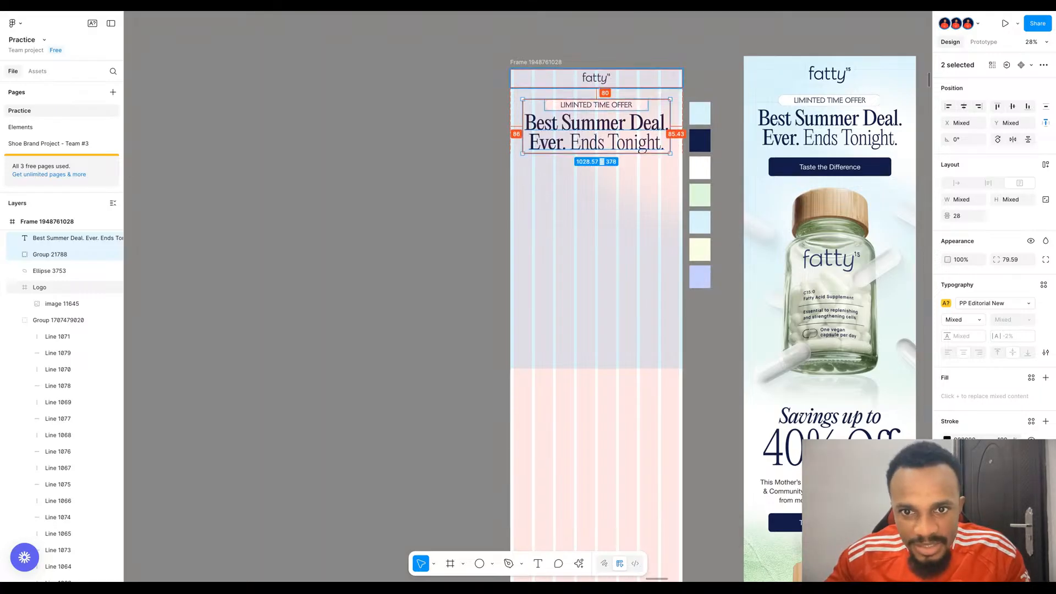
key(shift+Down)
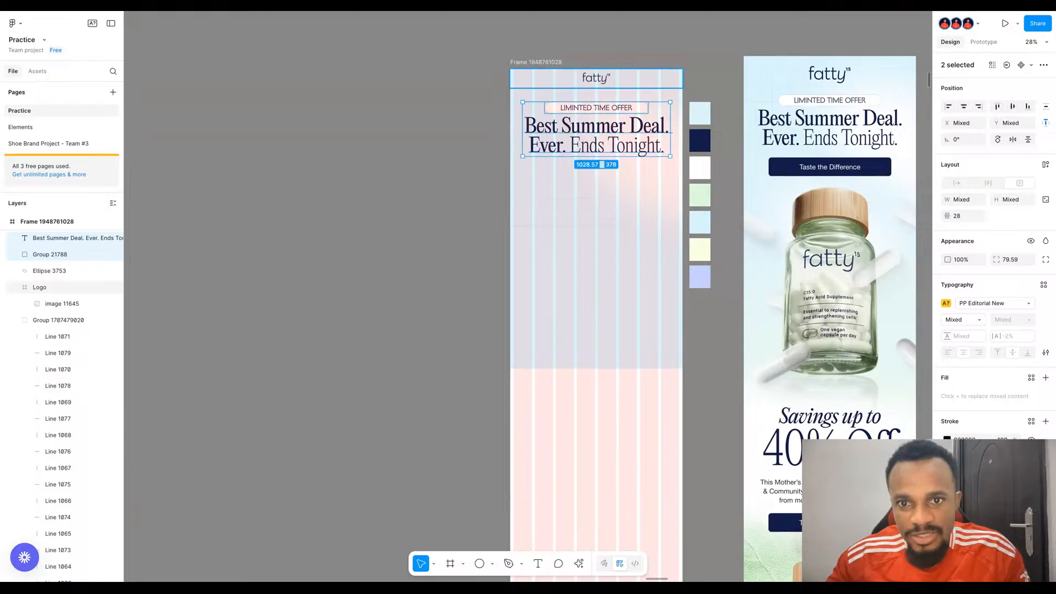
click(626, 130)
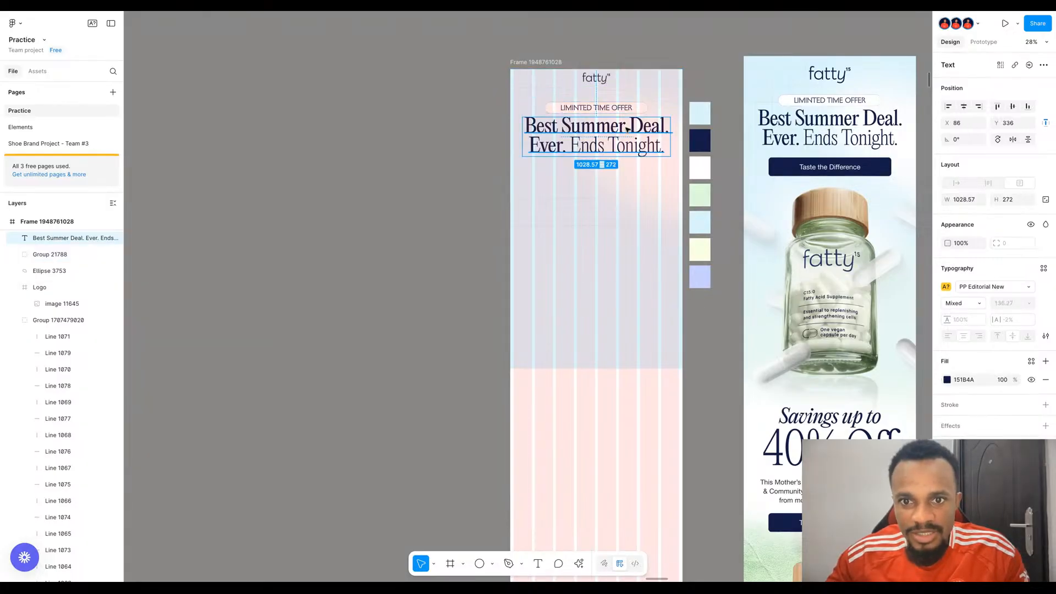
click(389, 129)
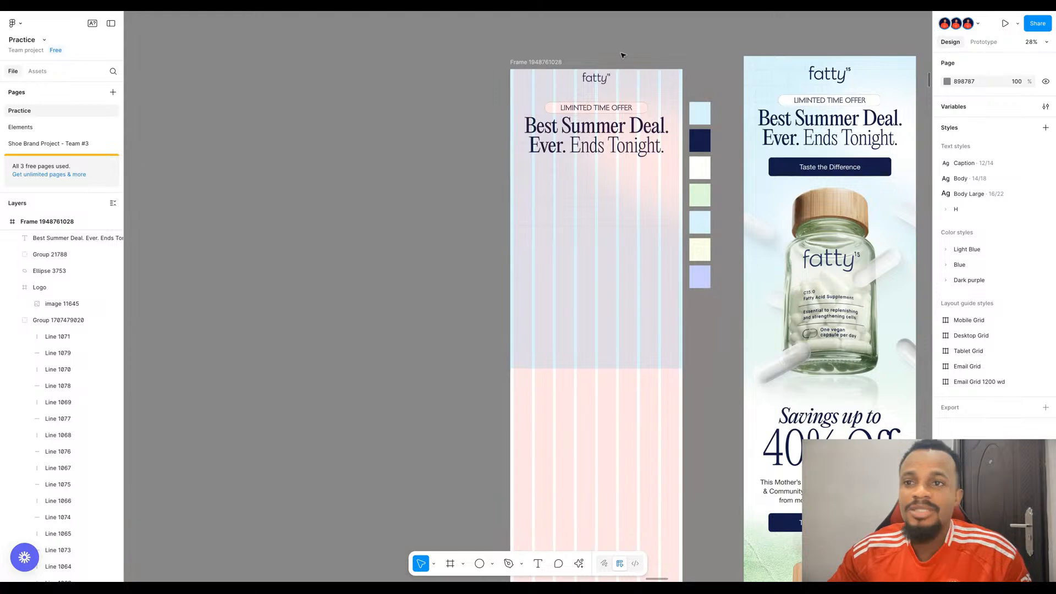
- Move the bottle image from the loose assets beyond the reference designs into the new email frame, below the headline
scroll(616, 47, down, 2)
scroll(615, 44, down, 3)
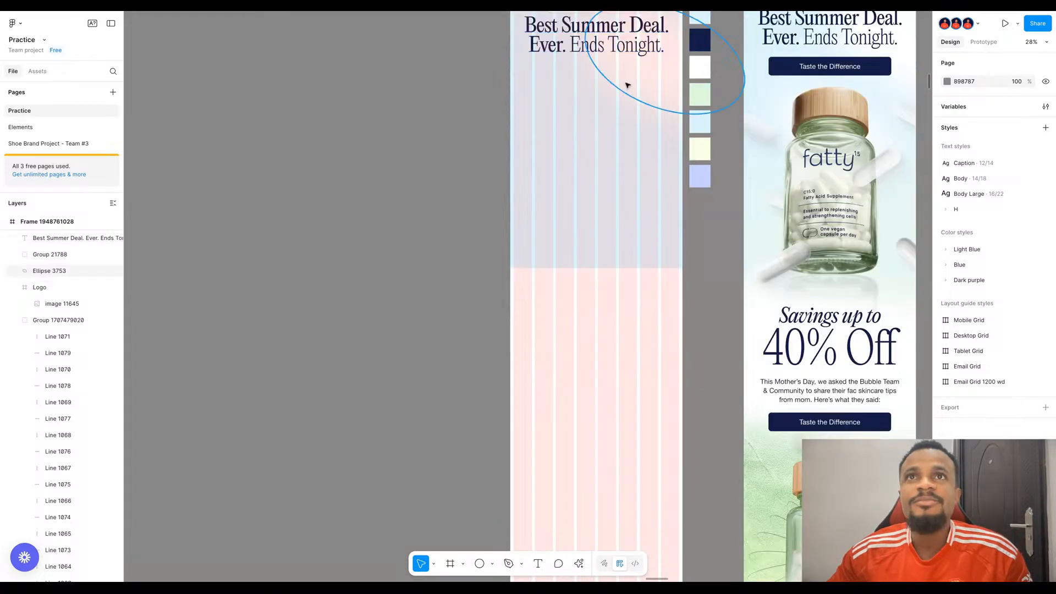
scroll(680, 189, up, 3)
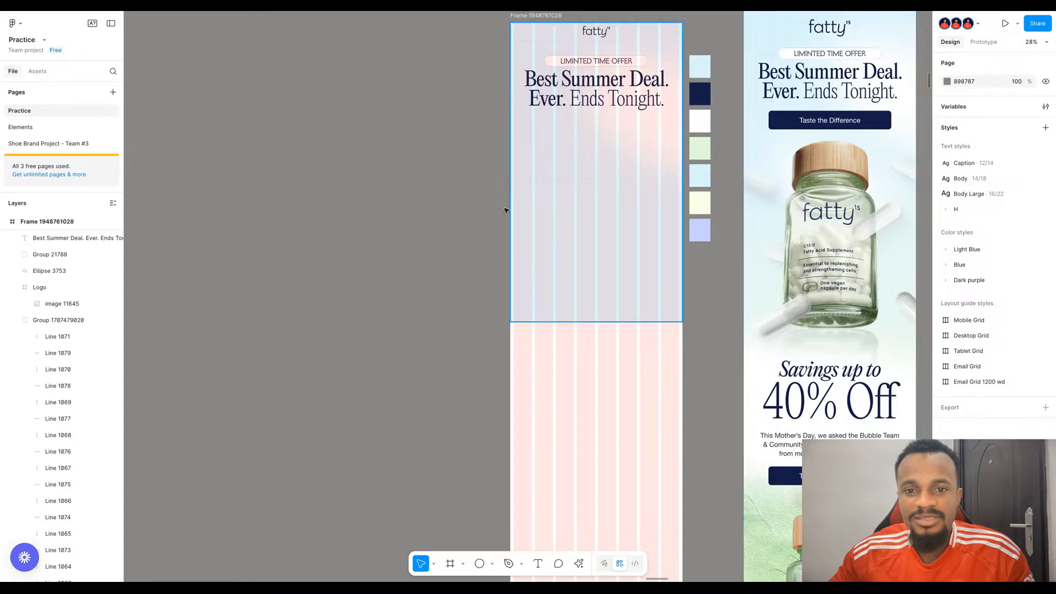
scroll(465, 194, down, 3)
scroll(465, 194, down, 5)
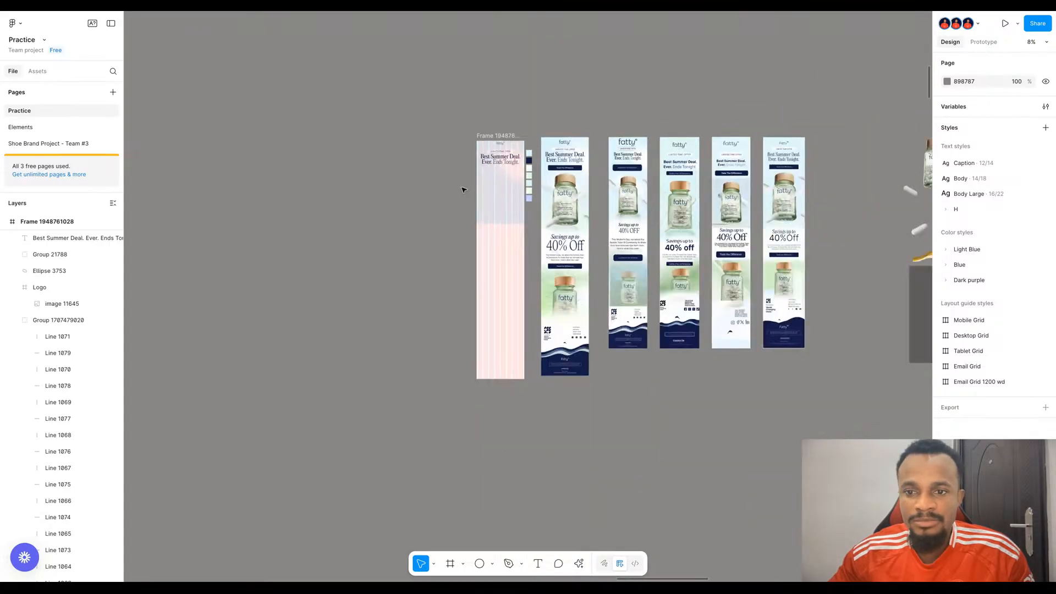
scroll(462, 189, right, 5)
click(725, 178)
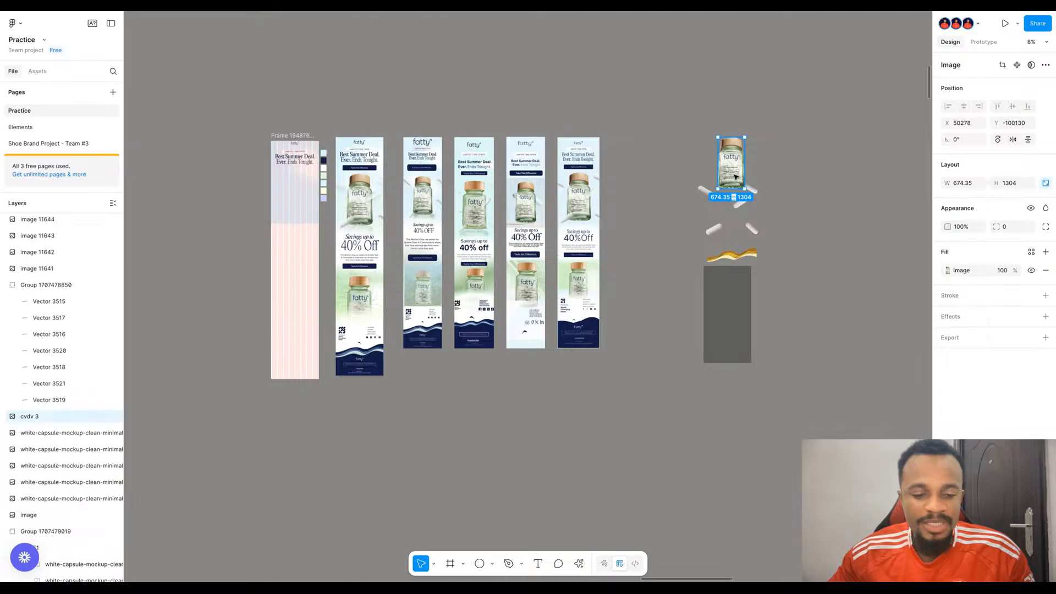
drag(735, 177, 636, 199)
scroll(712, 184, left, 3)
scroll(641, 197, left, 5)
drag(619, 213, 615, 234)
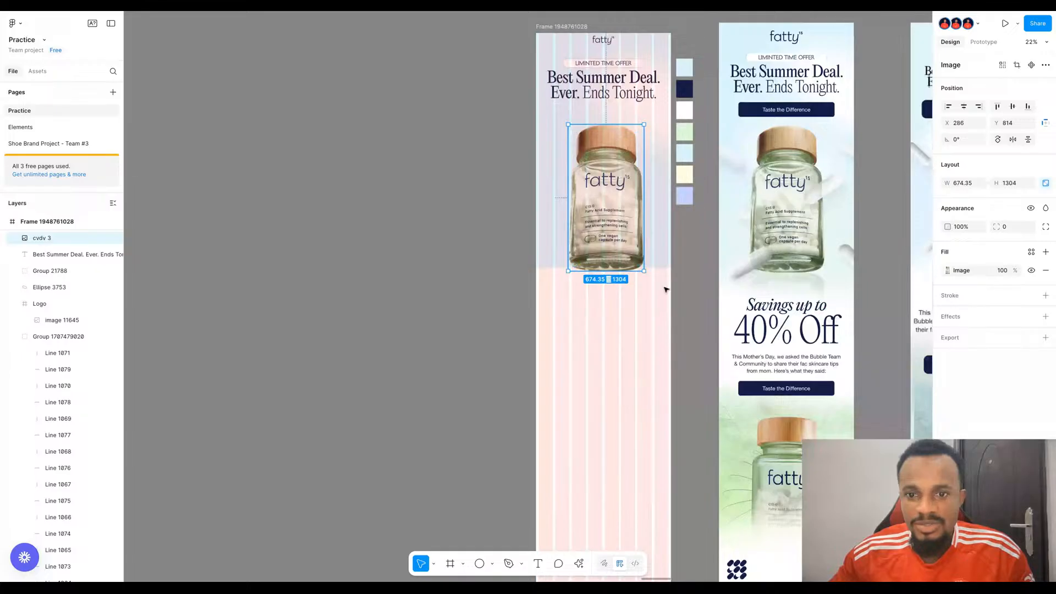
- Copy the upper "Taste the Difference" button from the reference design, centred below the new headline, and move the bottle down to Y 887
click(779, 112)
click(779, 112)
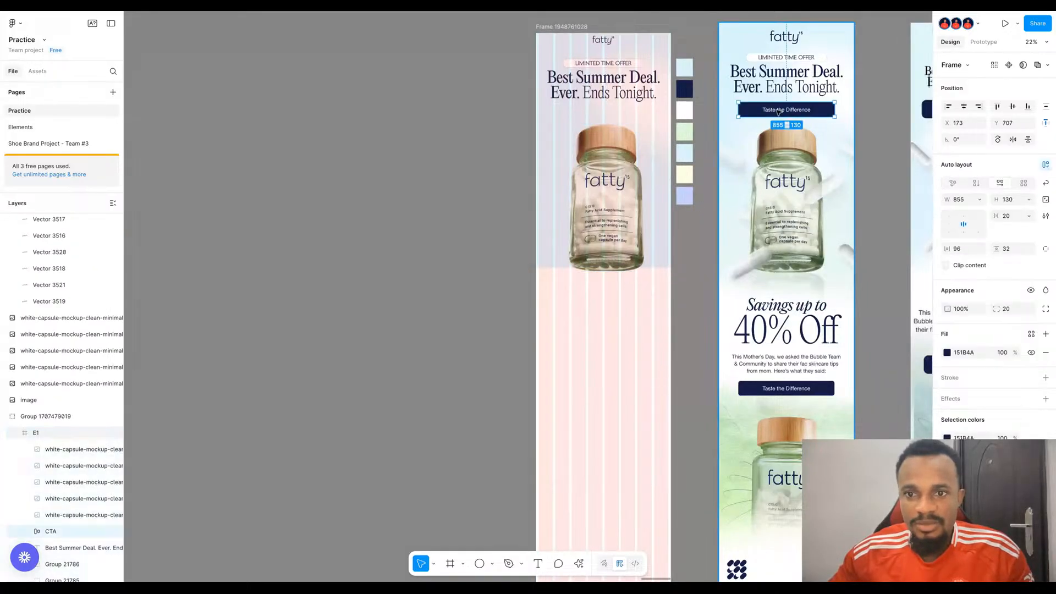
alt+drag(779, 112, 618, 114)
key(alt+h)
drag(616, 164, 616, 173)
- Nudge the "Taste the Difference" button down until it is 60 px below the headline
scroll(610, 113, up, 5)
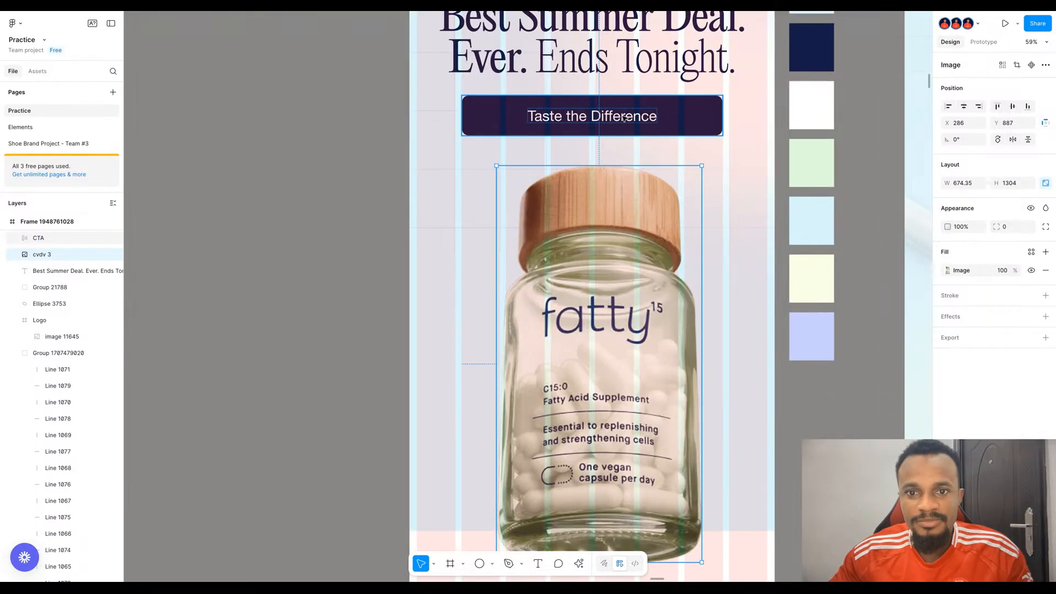
click(611, 114)
key(alt)
key(shift+Down)
key(Down)
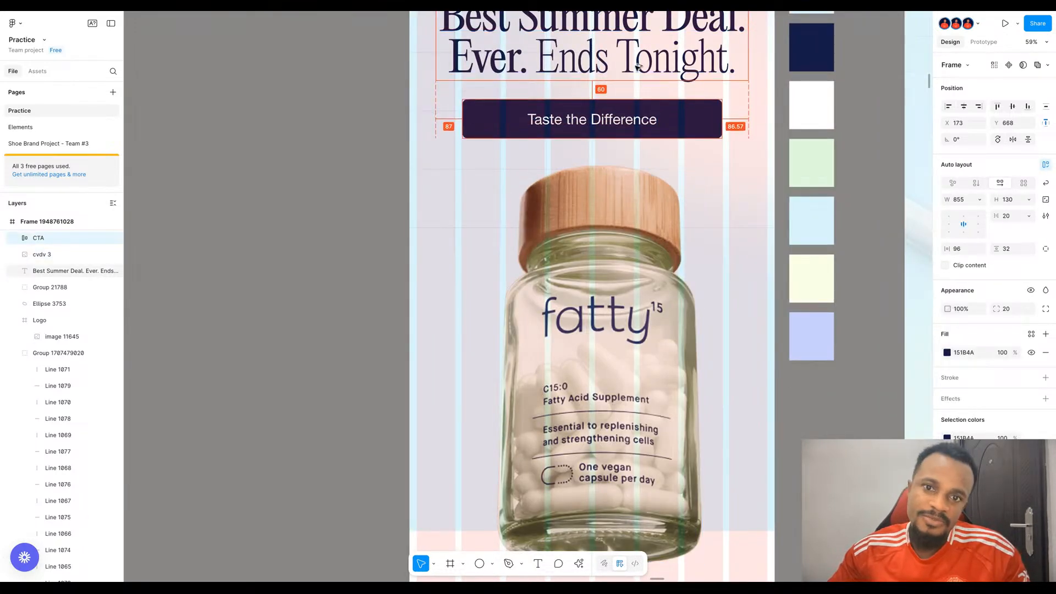
key(alt)
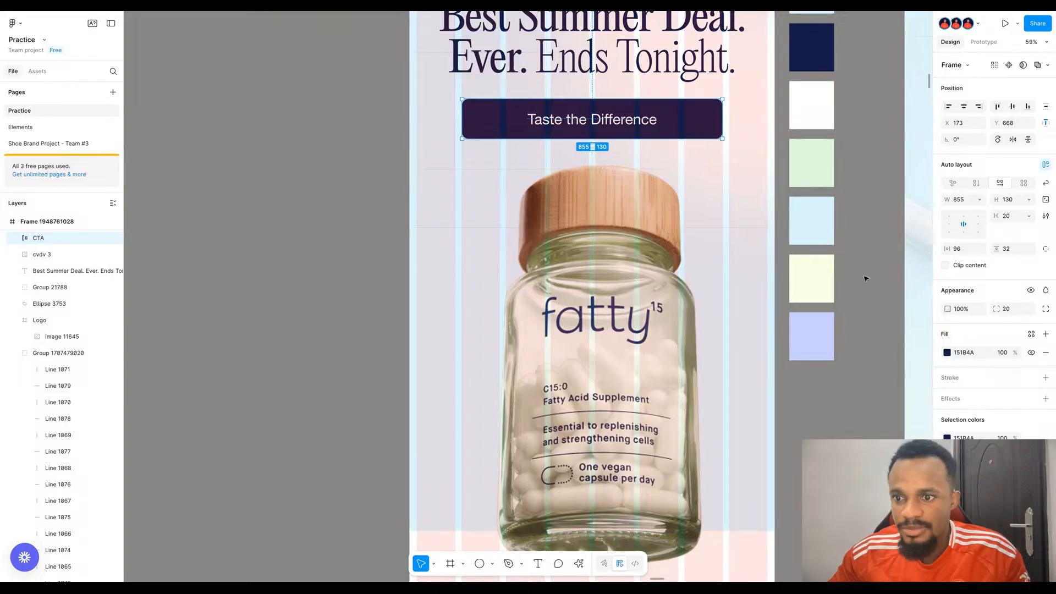
- Set the "Taste the Difference" button's width to 860 px and centre it horizontally in the email frame
click(961, 201)
key(Down)
key(Down)
key(Down)
key(Down)
key(Down)
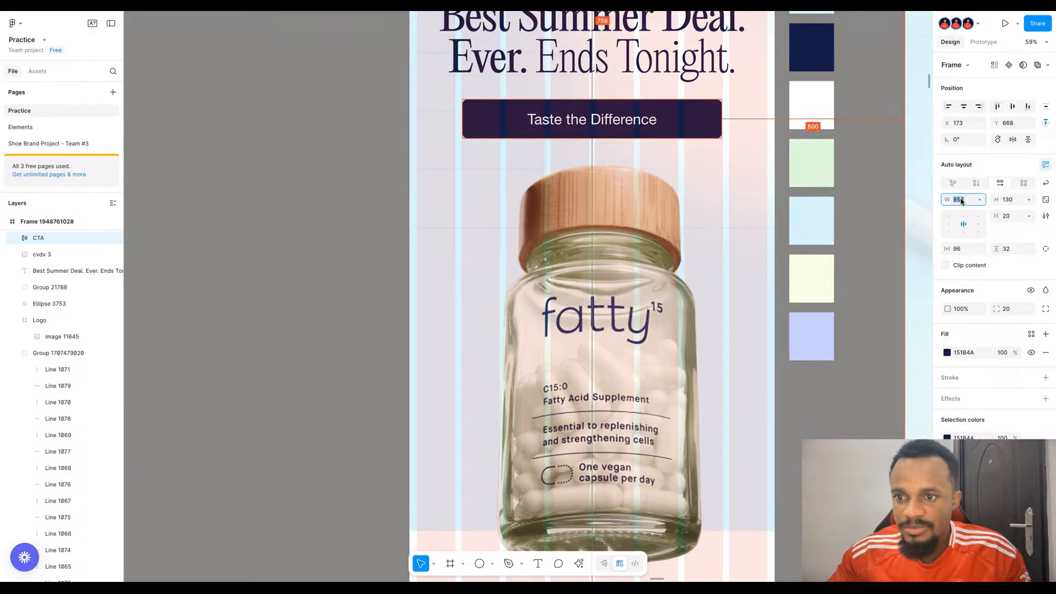
key(shift+Up)
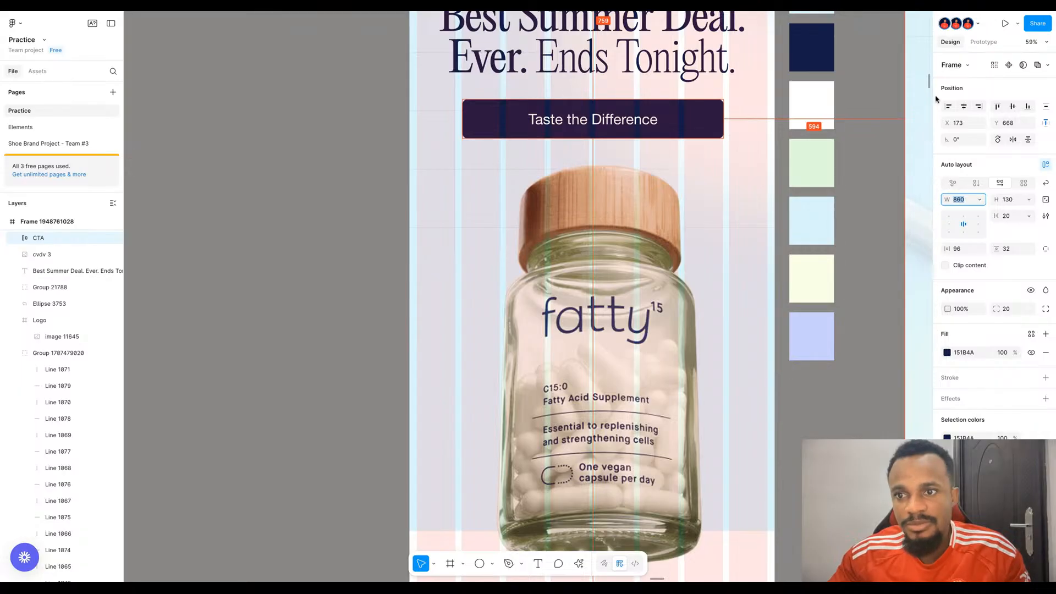
click(964, 106)
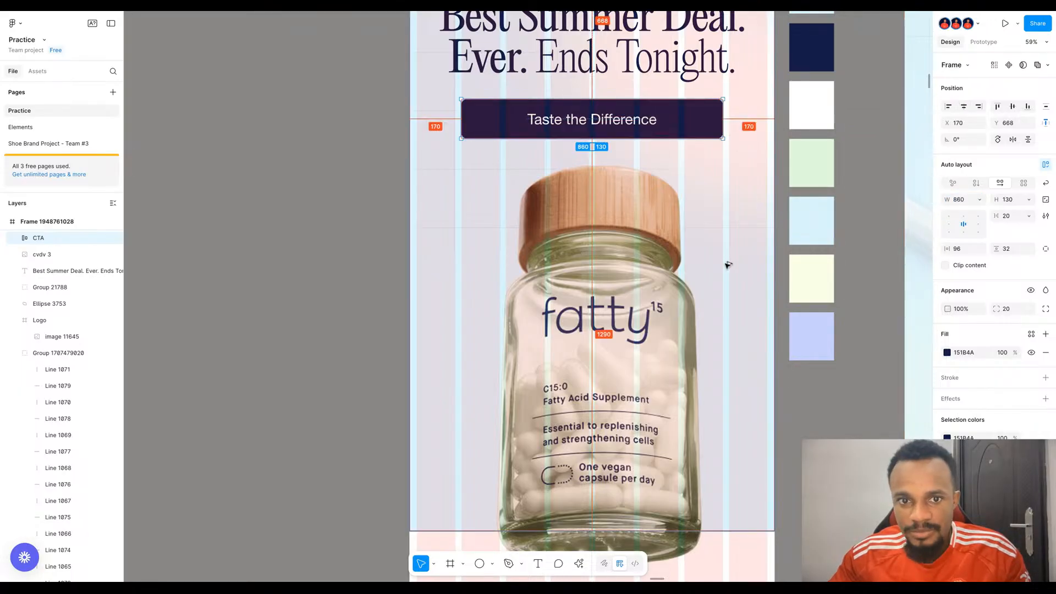
- Move the bottle image down to Y 898 and extend the light blue background rectangle well below the bottle
scroll(631, 77, down, 5)
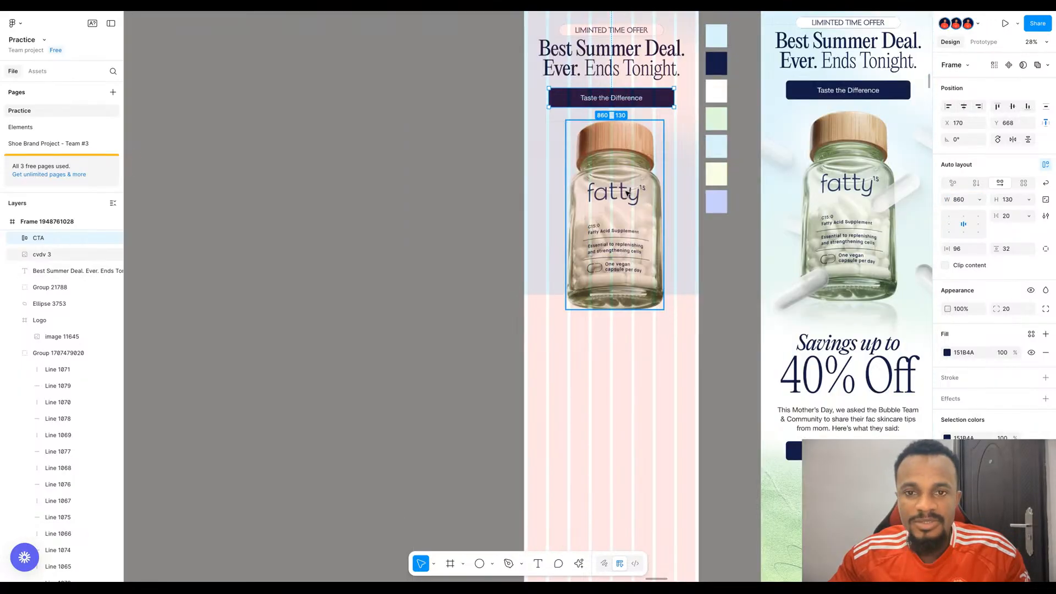
click(628, 194)
key(Down)
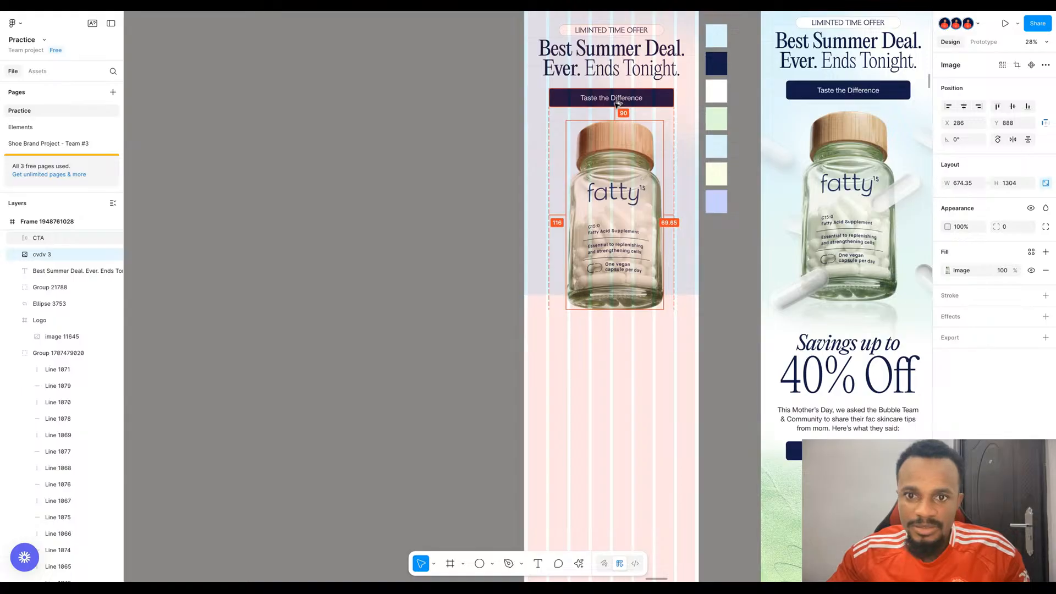
click(547, 283)
drag(543, 293, 550, 396)
- Centre the bottle image horizontally in the email frame, set its width to 674 px with the aspect ratio unlocked, and relock the ratio
click(629, 285)
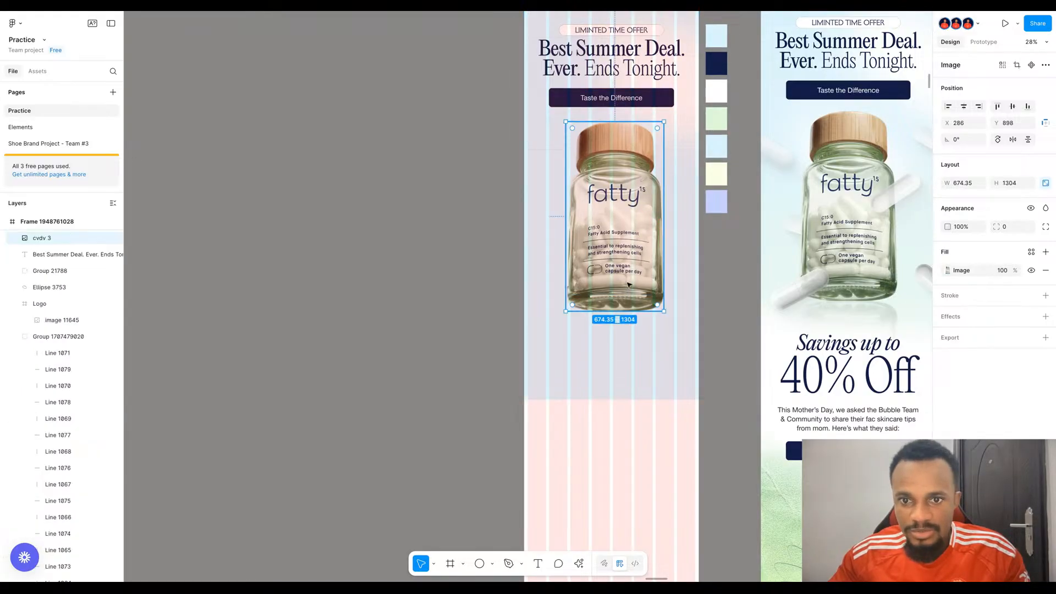
key(alt+h)
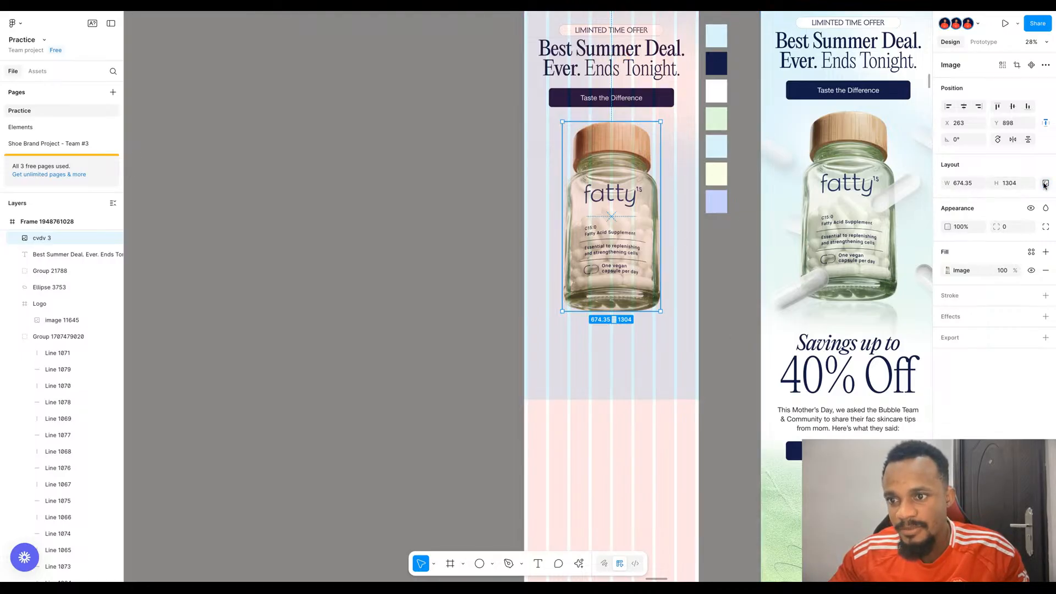
click(968, 186)
click(968, 186)
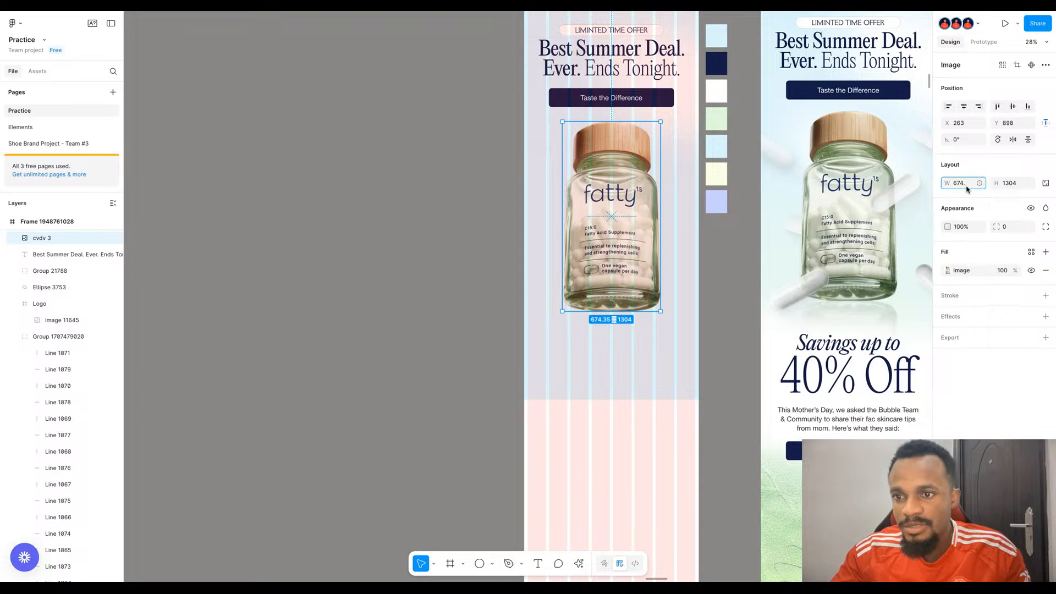
key(Return)
click(1047, 185)
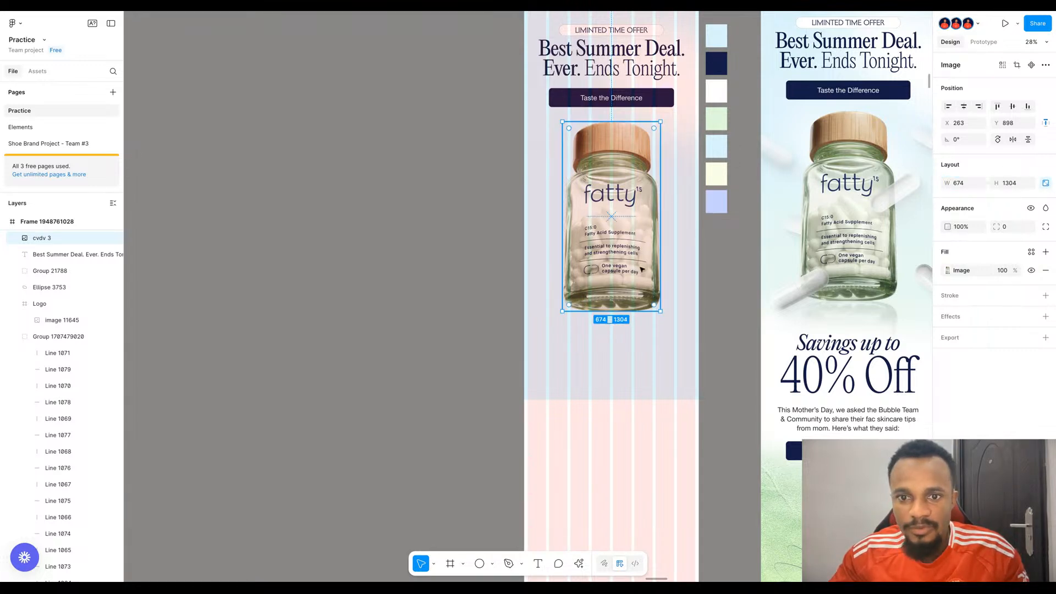
key(alt)
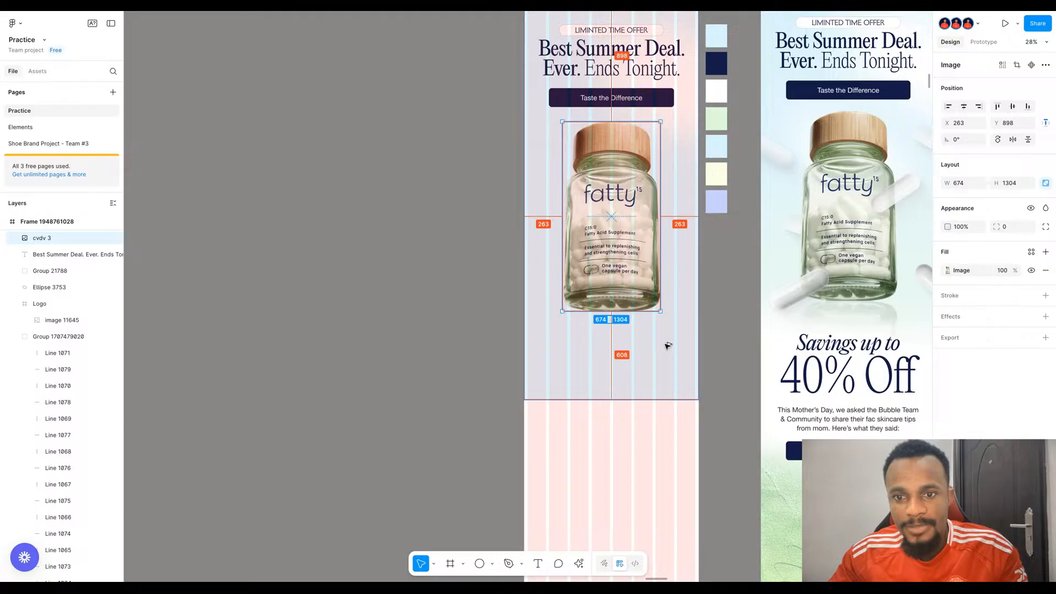
click(513, 300)
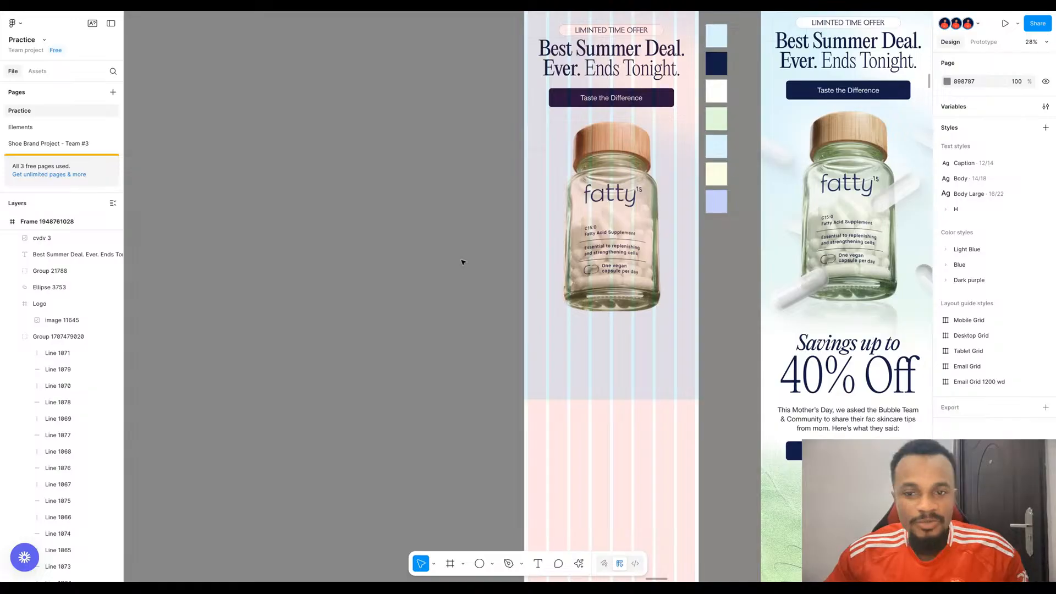
- Examine the bottle sections of the neighbouring email designs, comparing the reflections beneath the bottles, the floating capsules and the backgrounds
scroll(463, 262, down, 5)
scroll(792, 319, up, 5)
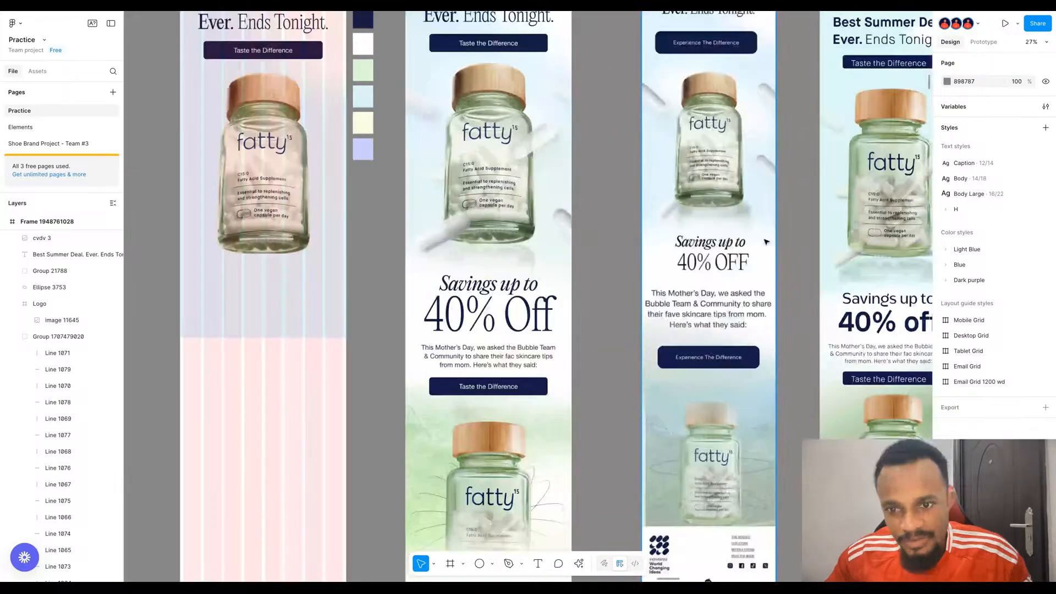
scroll(767, 242, up, 4)
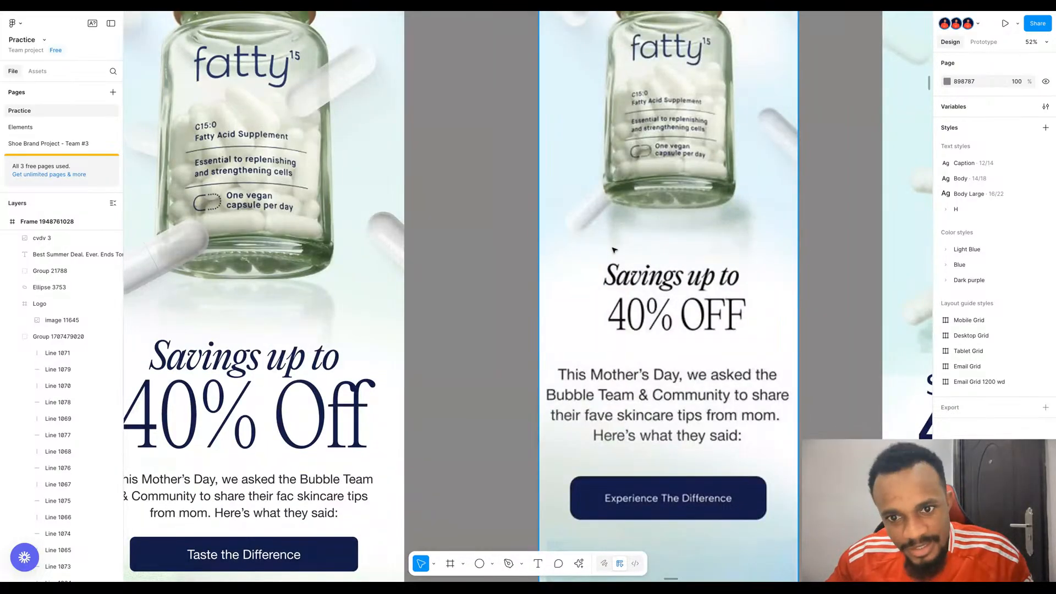
scroll(614, 250, down, 5)
scroll(647, 294, up, 5)
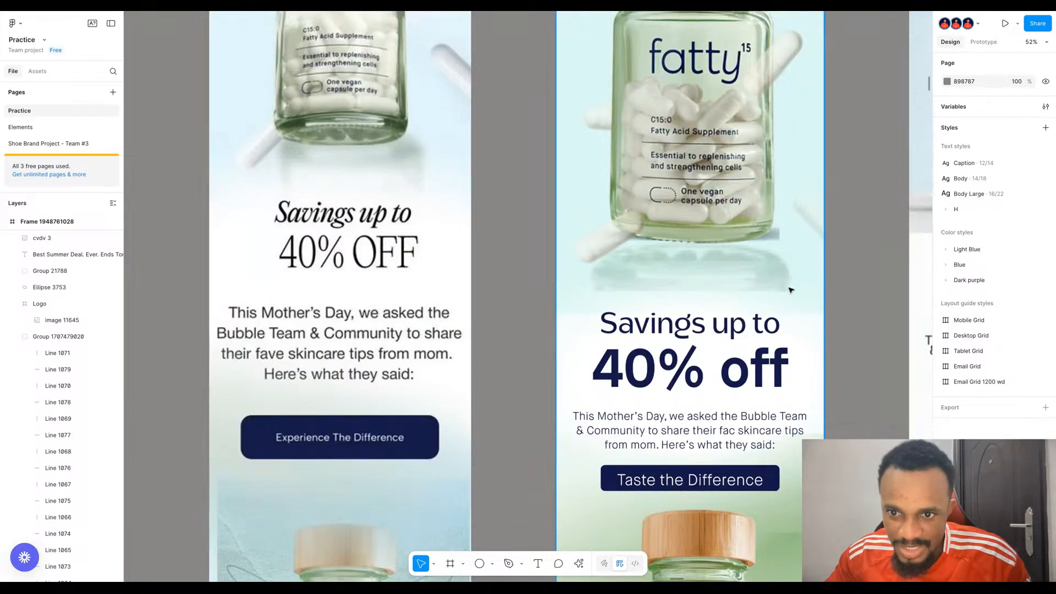
scroll(666, 266, up, 3)
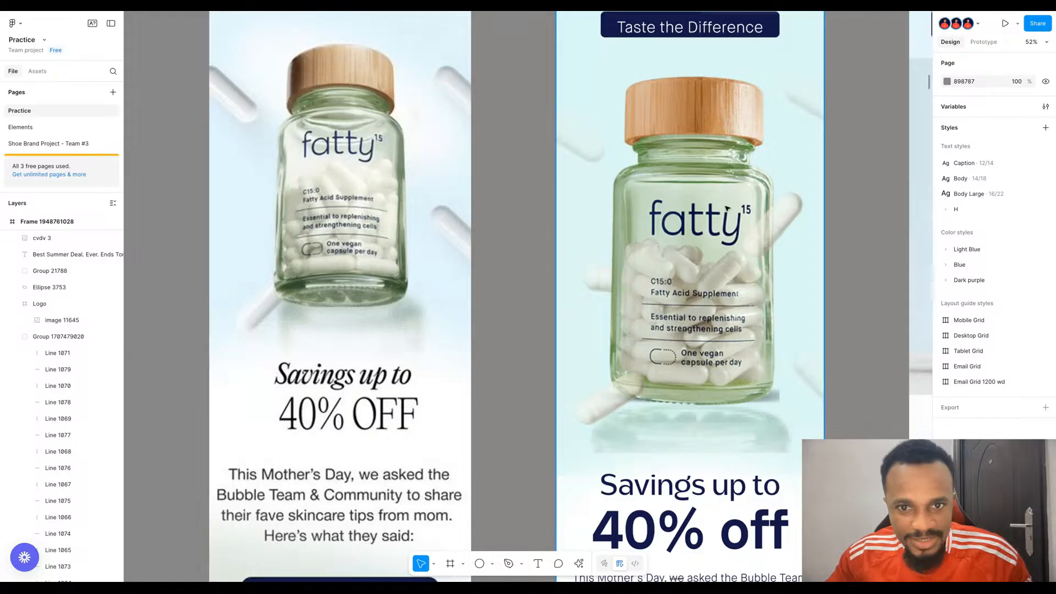
scroll(769, 404, up, 3)
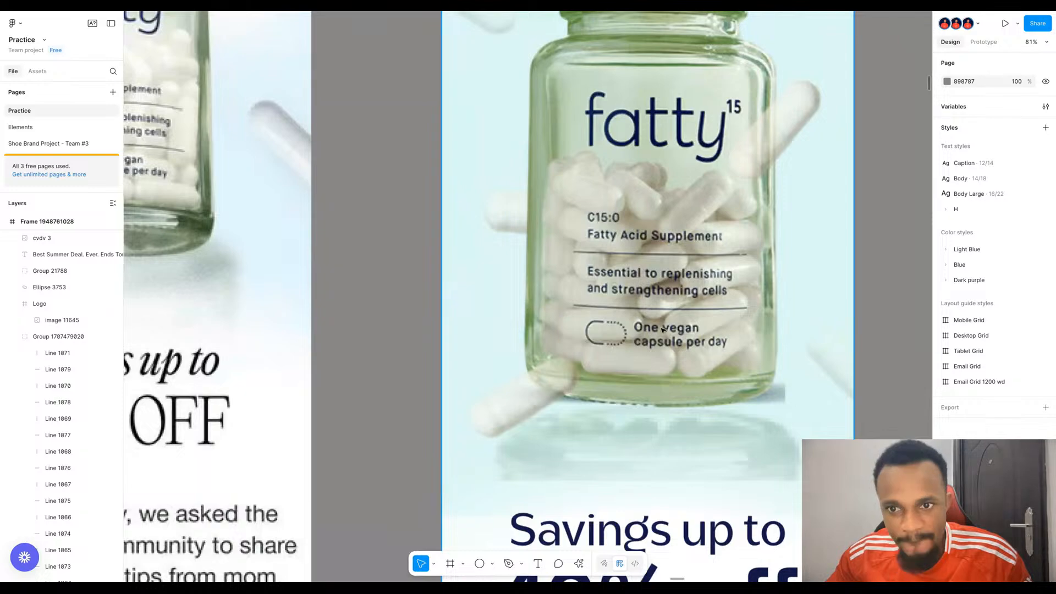
scroll(663, 329, down, 6)
scroll(663, 324, up, 5)
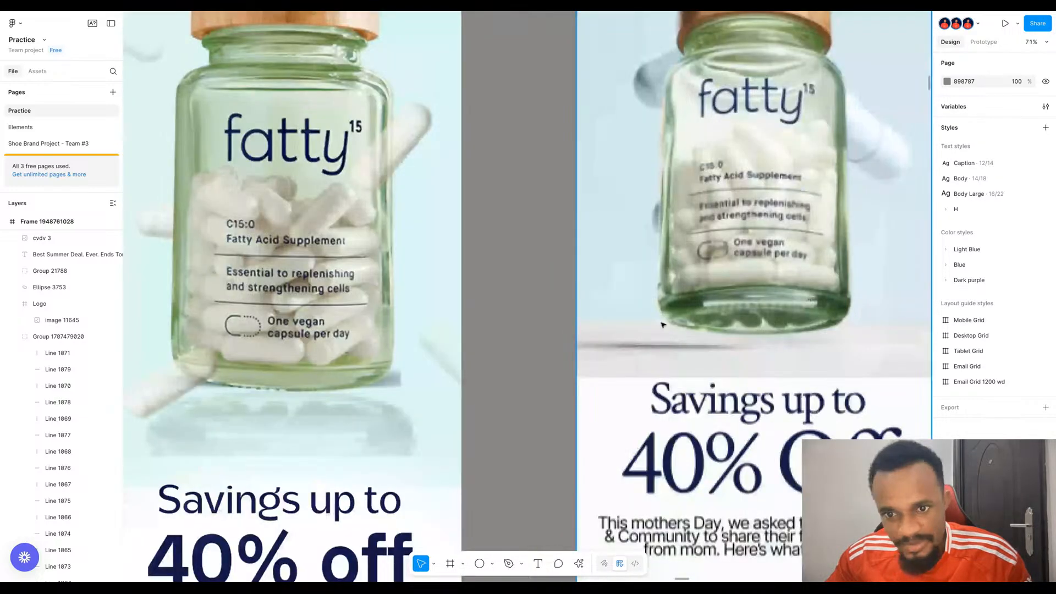
scroll(663, 324, down, 4)
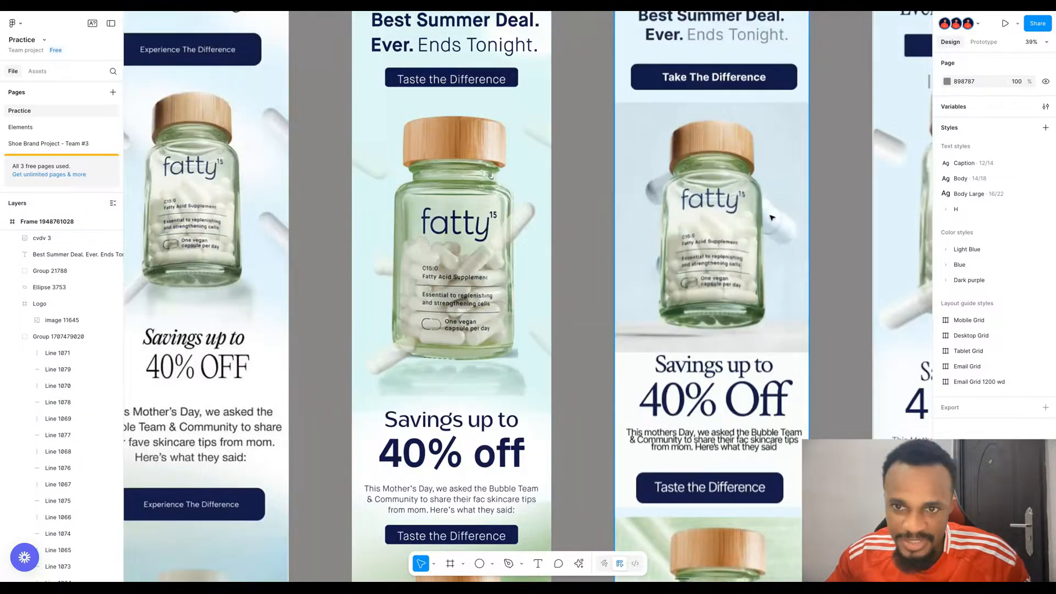
scroll(622, 185, up, 3)
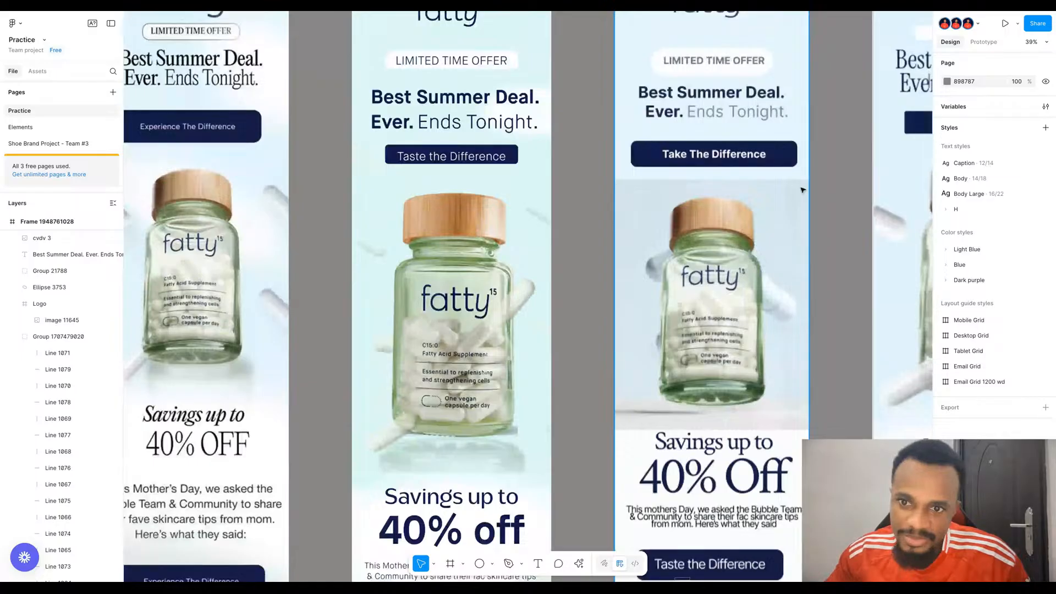
scroll(658, 224, up, 1)
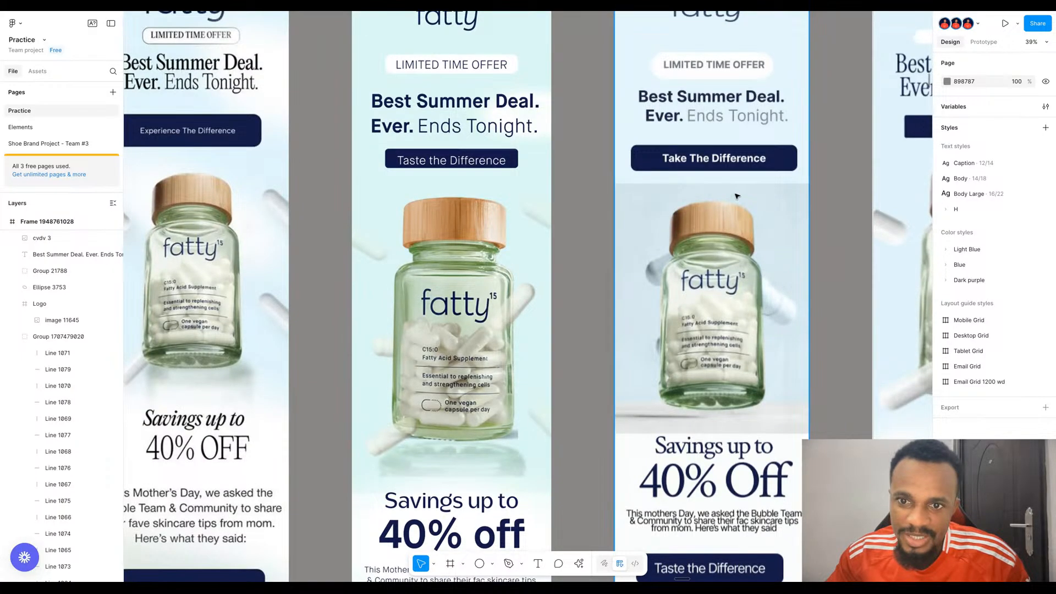
scroll(720, 256, up, 4)
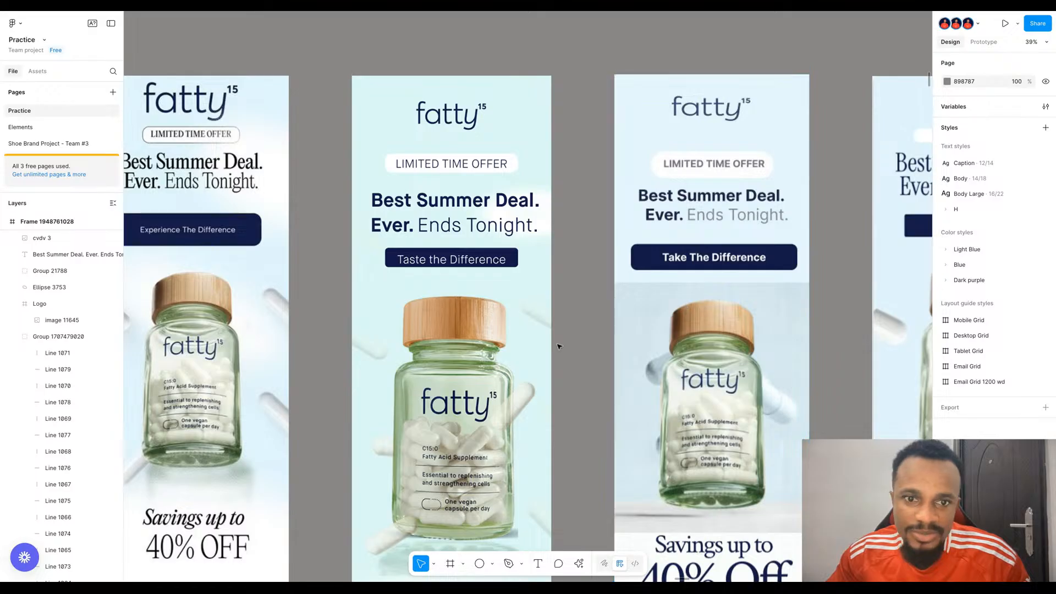
scroll(559, 341, down, 3)
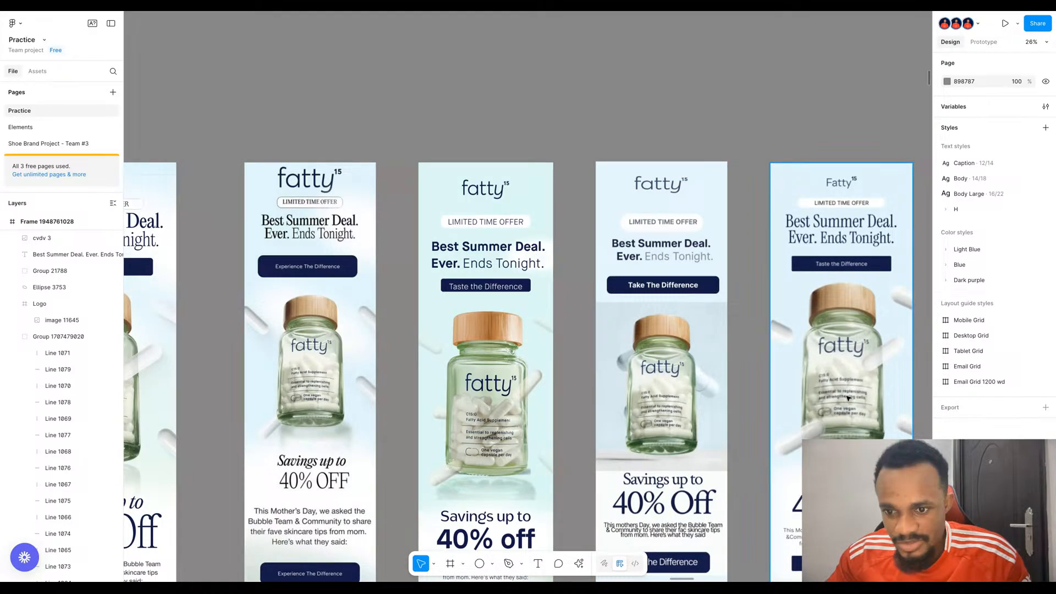
scroll(849, 398, up, 5)
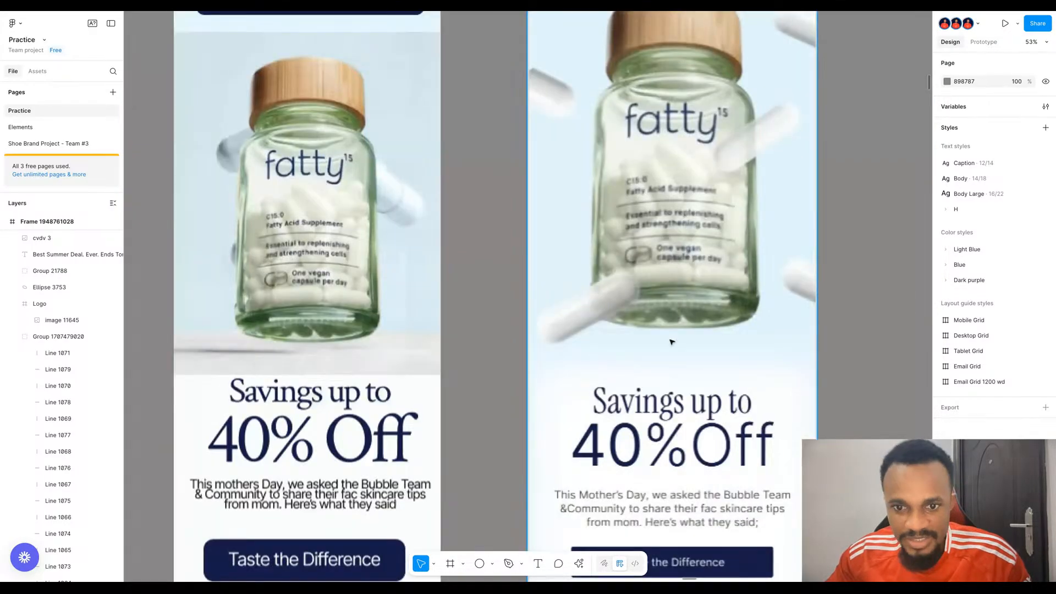
scroll(671, 341, down, 3)
scroll(672, 341, down, 8)
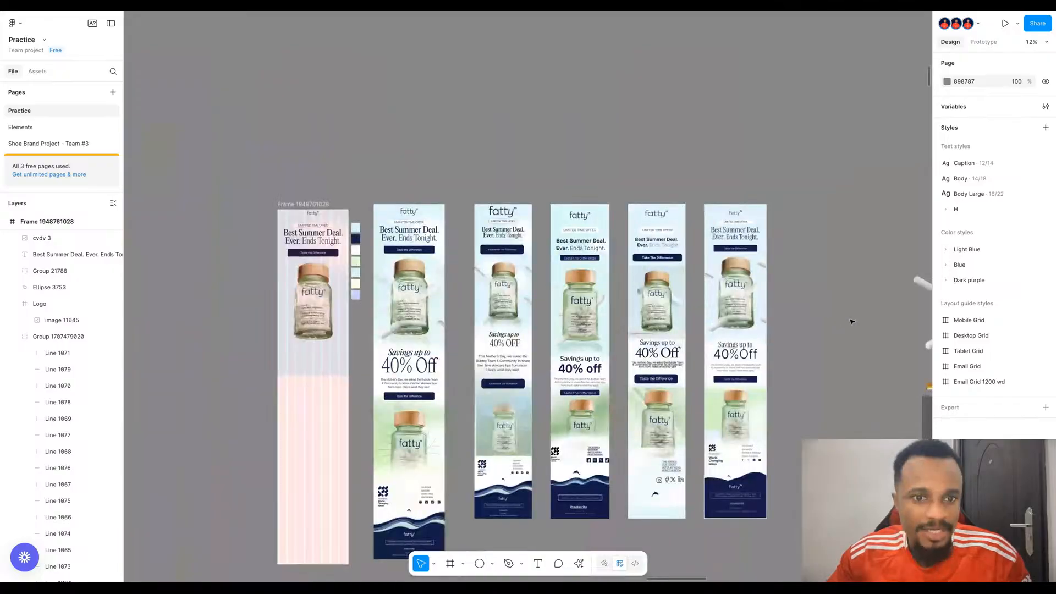
scroll(246, 300, up, 3)
scroll(246, 300, up, 4)
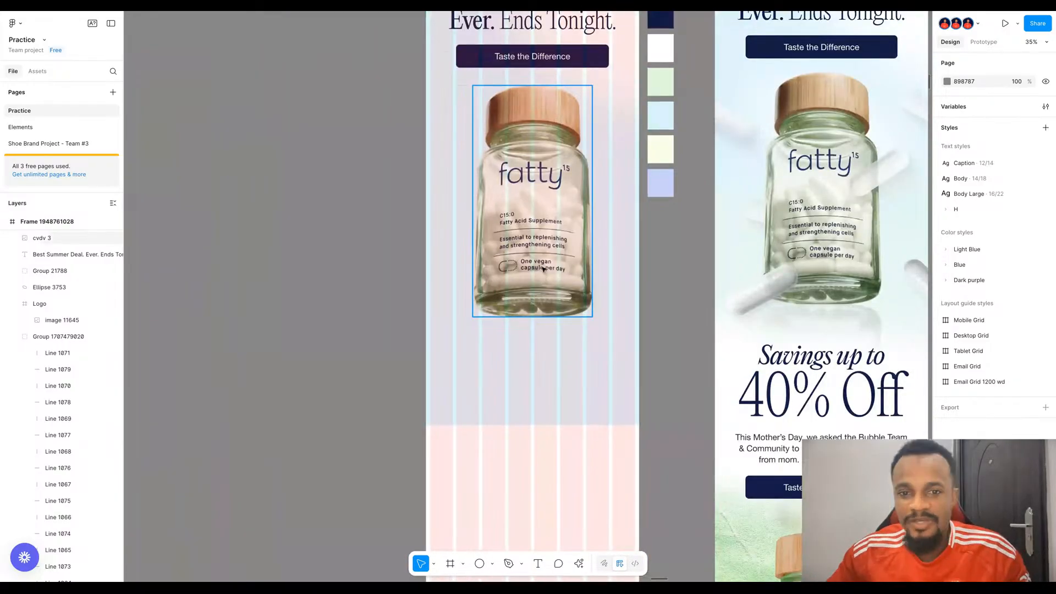
- Duplicate the bottle image, rotate the copy 180°, and place it directly beneath the original at Y 2212
click(544, 269)
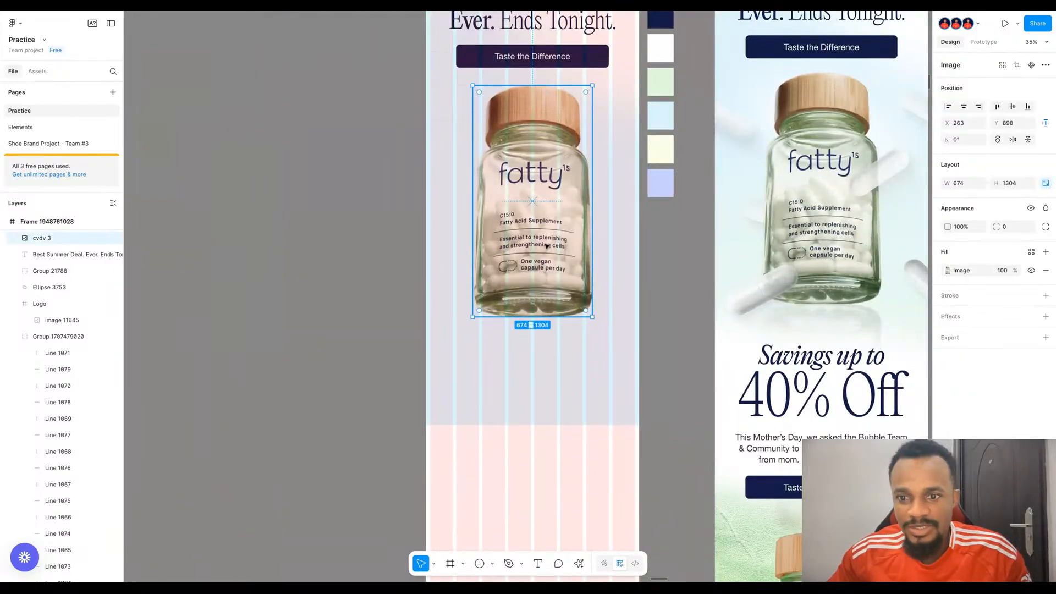
key(ctrl+d)
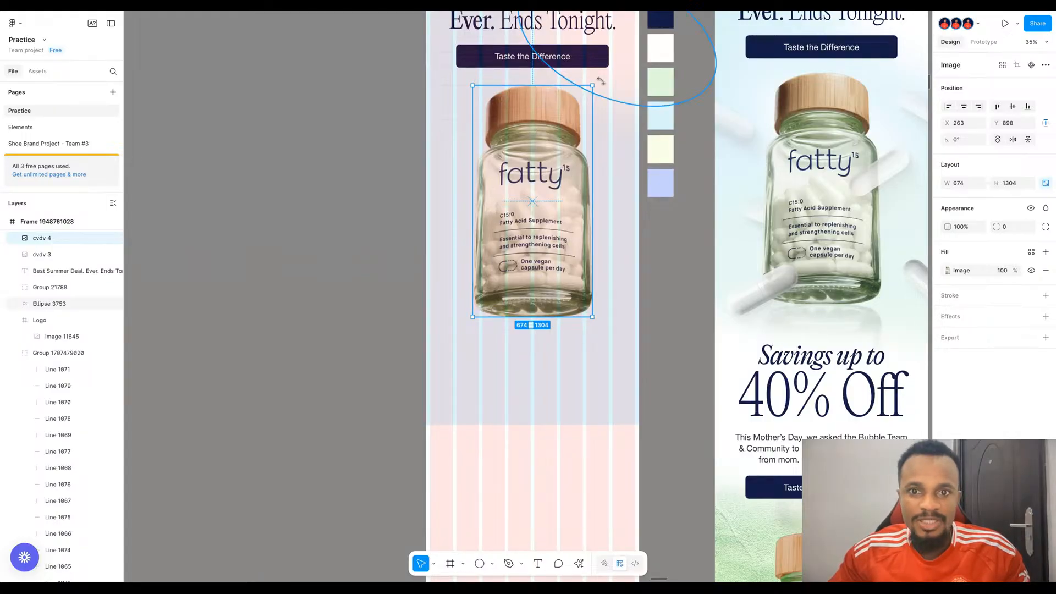
drag(594, 81, 444, 327)
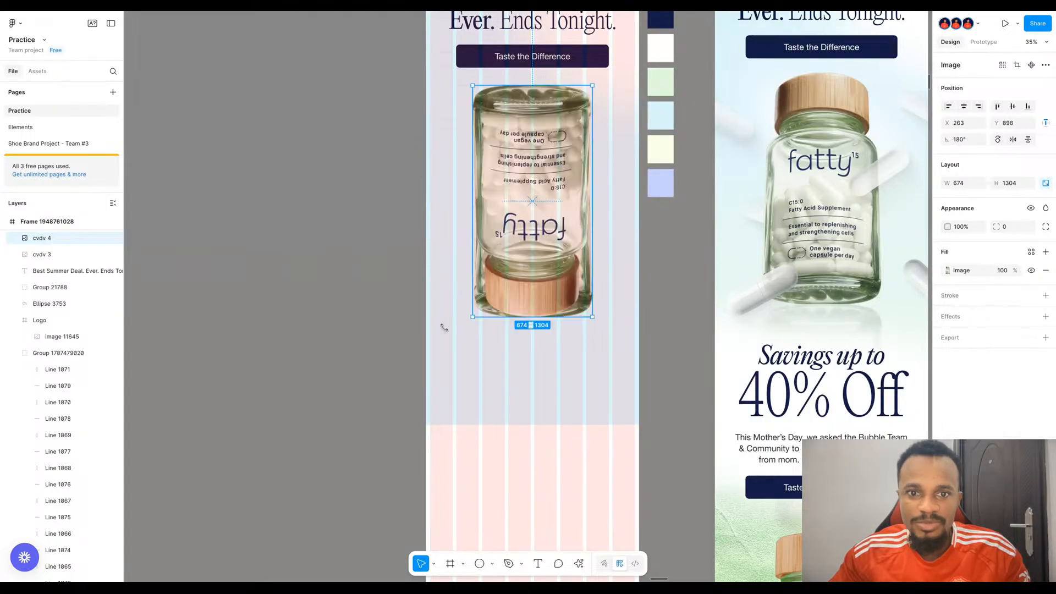
drag(544, 135, 552, 370)
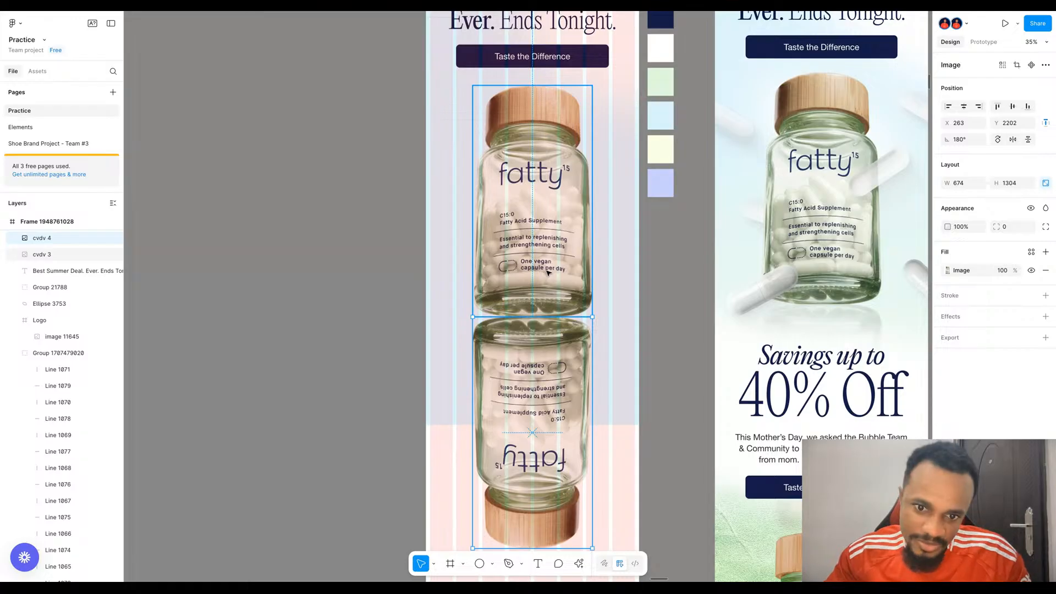
key(shift+Down)
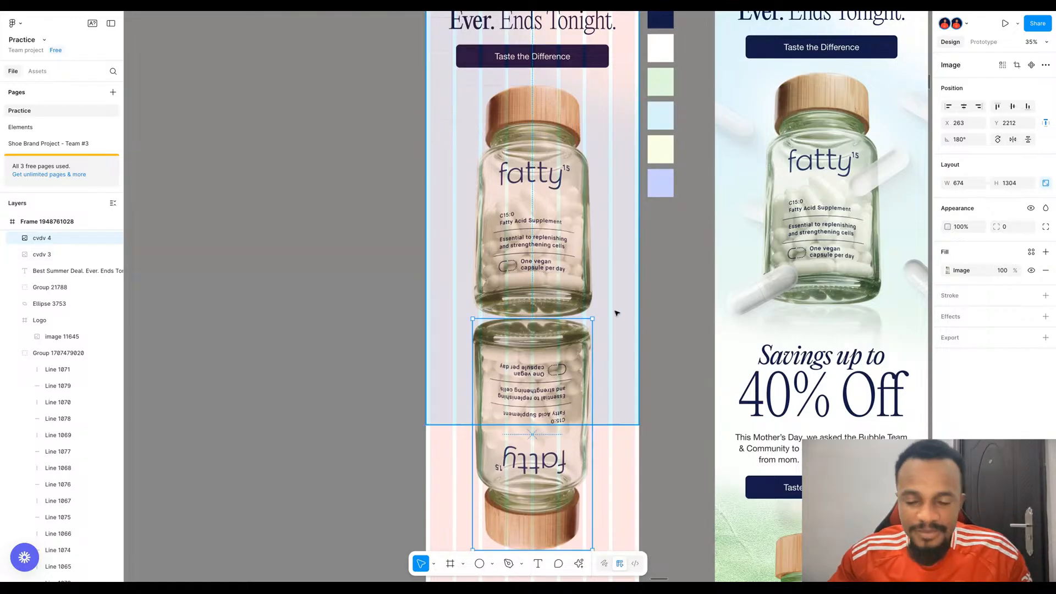
- Extend the light blue background rectangle to a height of 3672 px so it reaches below the upside-down bottle
scroll(616, 312, down, 3)
scroll(603, 240, up, 1)
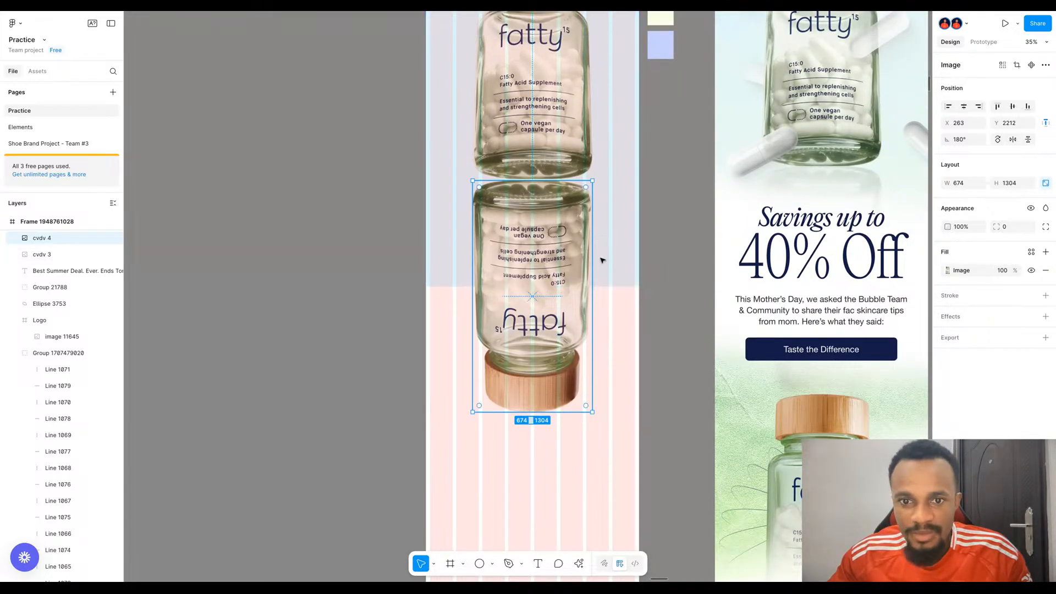
click(608, 283)
drag(608, 285, 607, 442)
scroll(615, 297, up, 2)
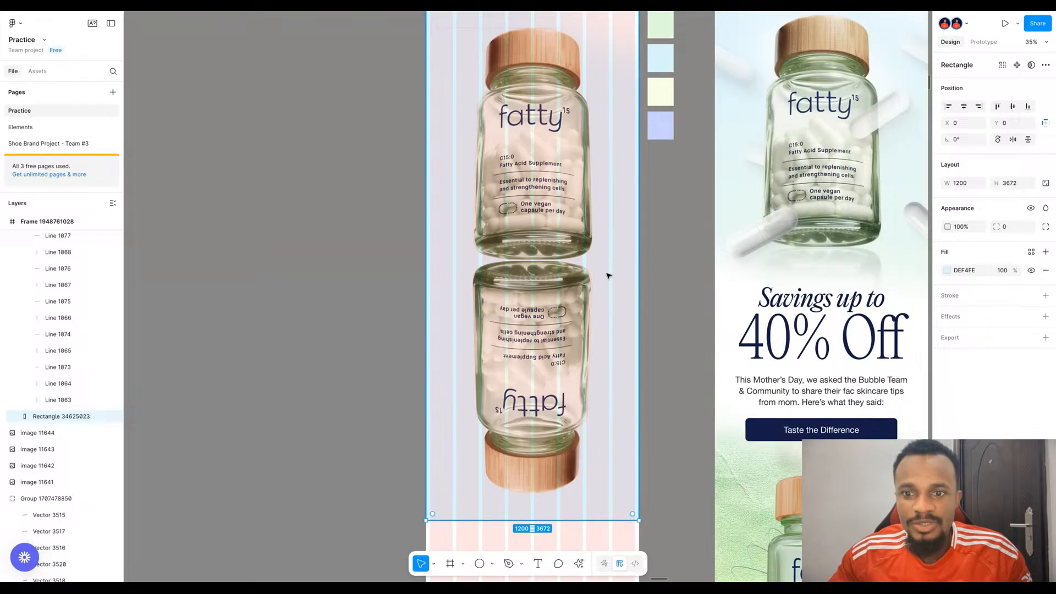
- Duplicate the blurred white glow ellipse over the upside-down bottle, bring it to the front, and reset its rotation to 0°
scroll(608, 275, up, 2)
click(611, 217)
drag(610, 215, 559, 304)
scroll(608, 220, down, 4)
key(])
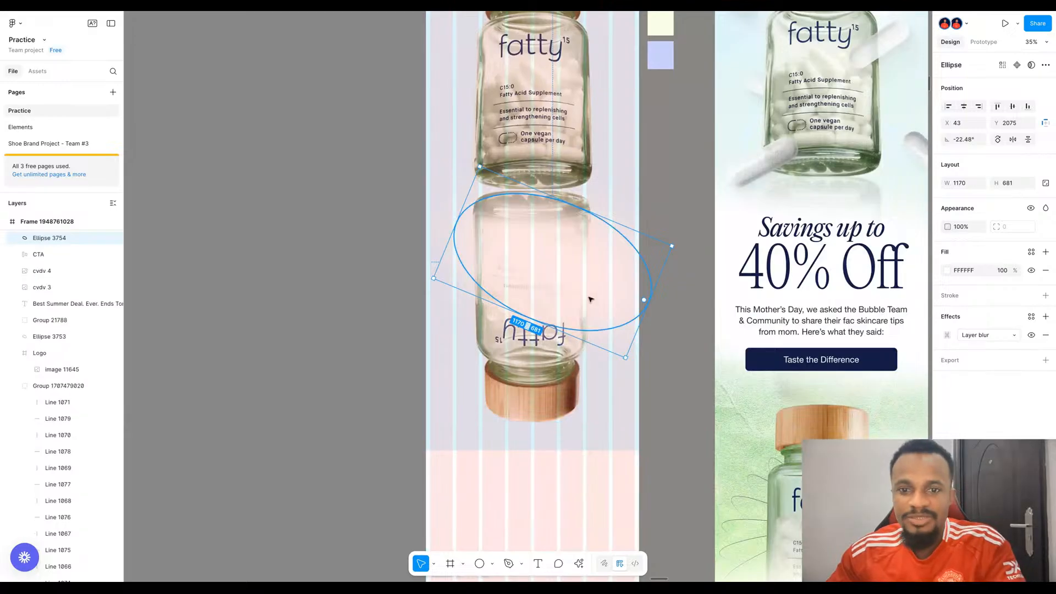
drag(676, 242, 662, 208)
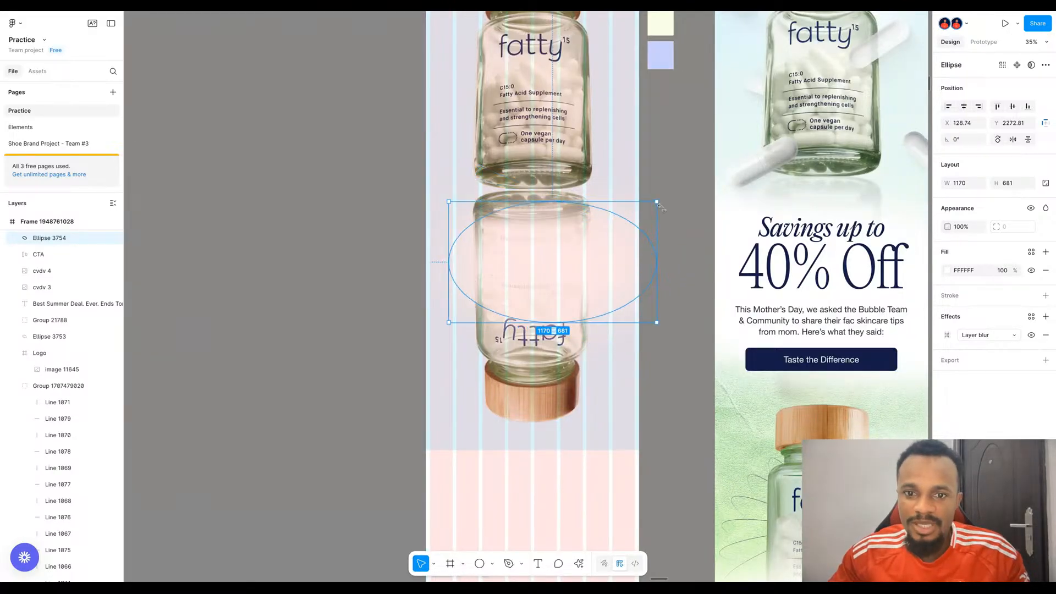
- Centre the copied glow ellipse horizontally, enlarge it to fade out the upside-down bottle, and hide the layout grid
key(alt+h)
drag(641, 269, 599, 253)
key(shift+g)
drag(556, 338, 531, 325)
click(528, 424)
click(378, 329)
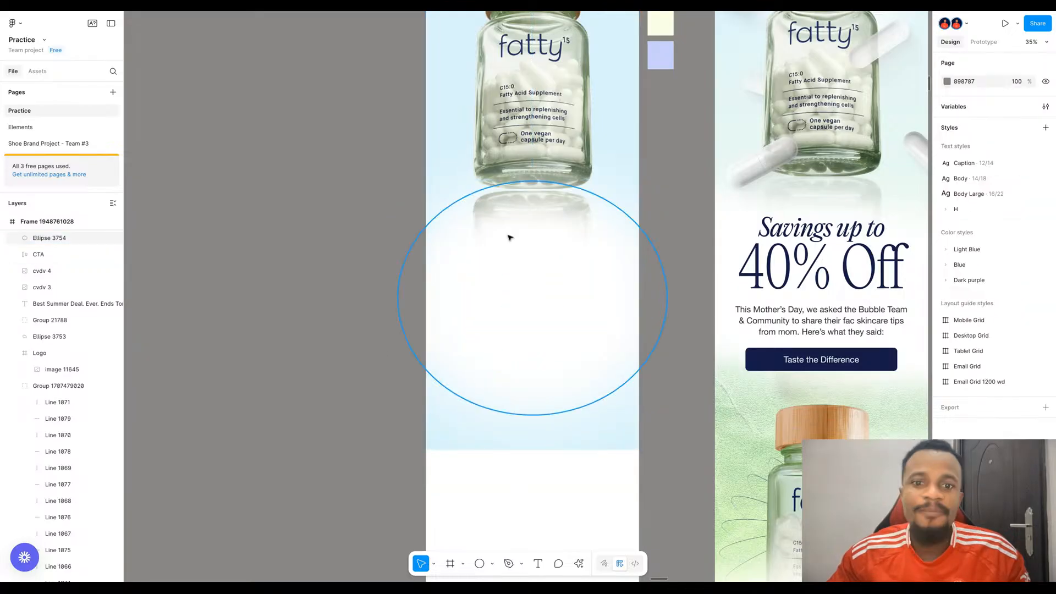
- Undo the last two changes and add a background blur effect to the upside-down bottle image
key(ctrl+z)
key(ctrl+z)
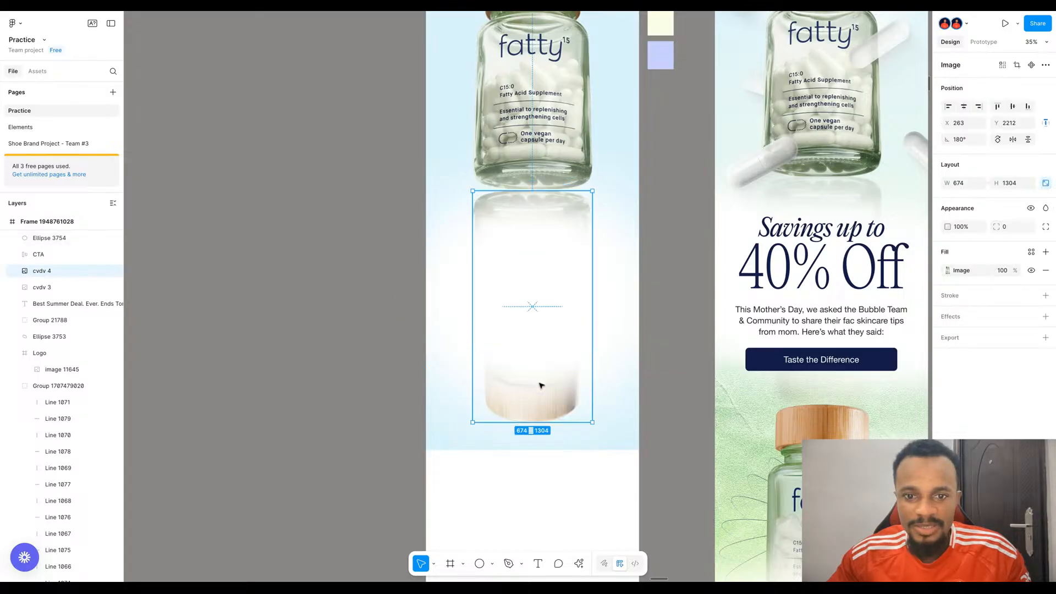
click(1046, 317)
click(977, 335)
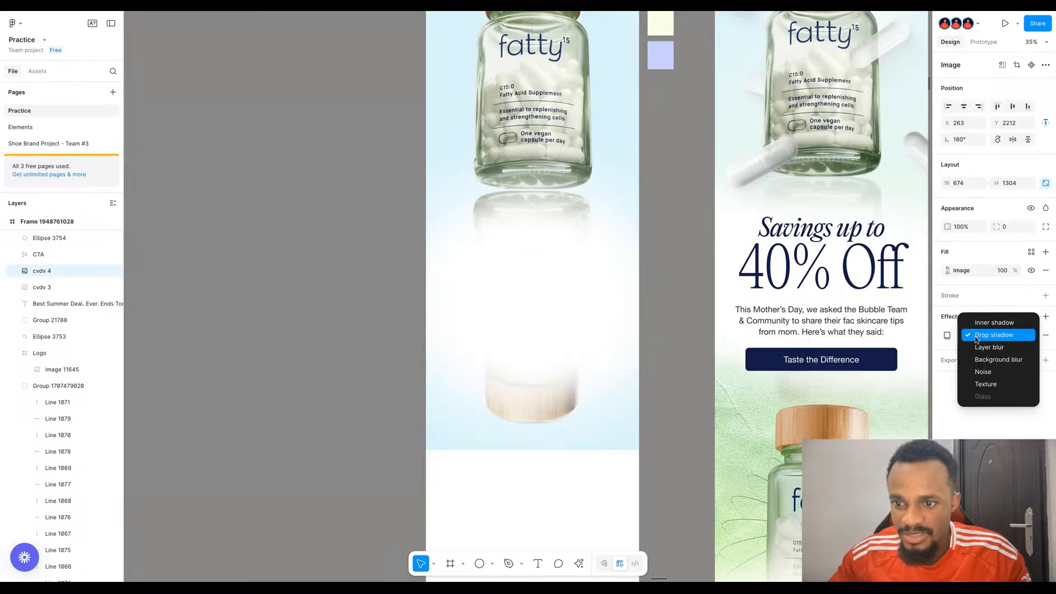
click(993, 360)
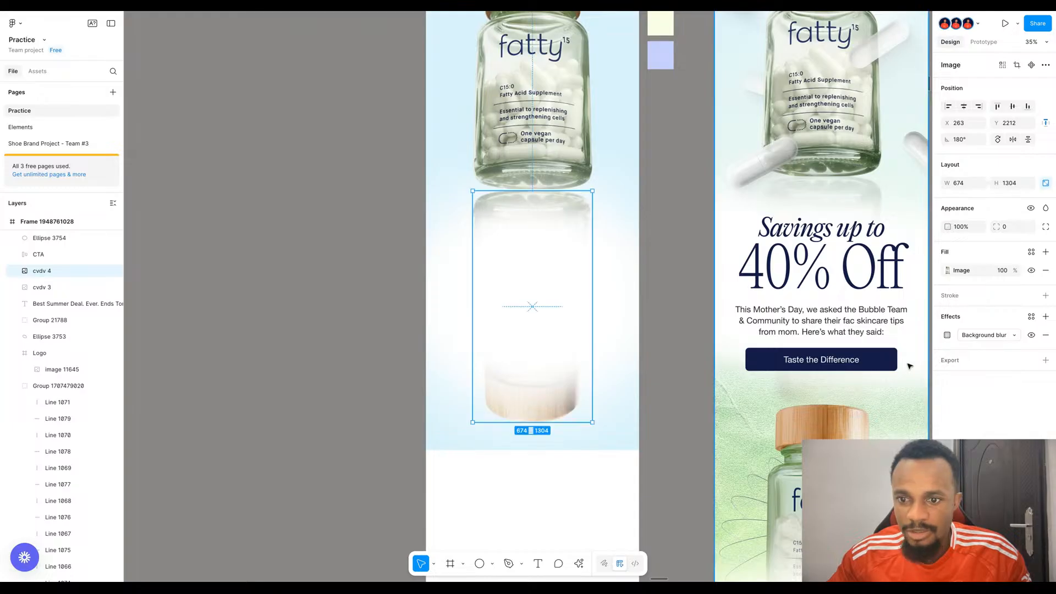
- Make the upside-down bottle's background blur progressive, with a start value of 70 and an end value of 0
click(948, 335)
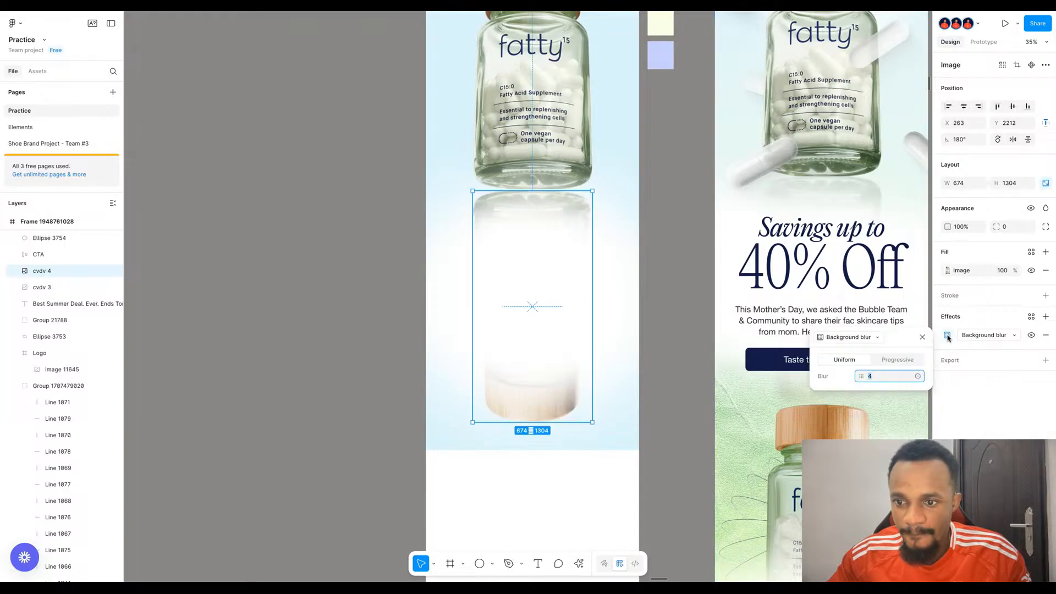
click(898, 361)
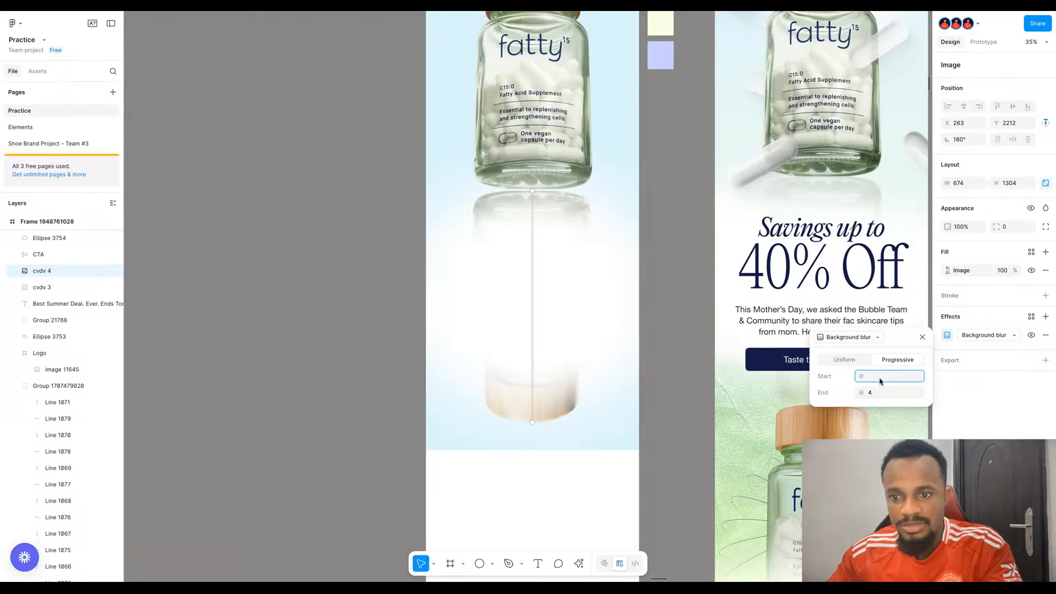
click(881, 394)
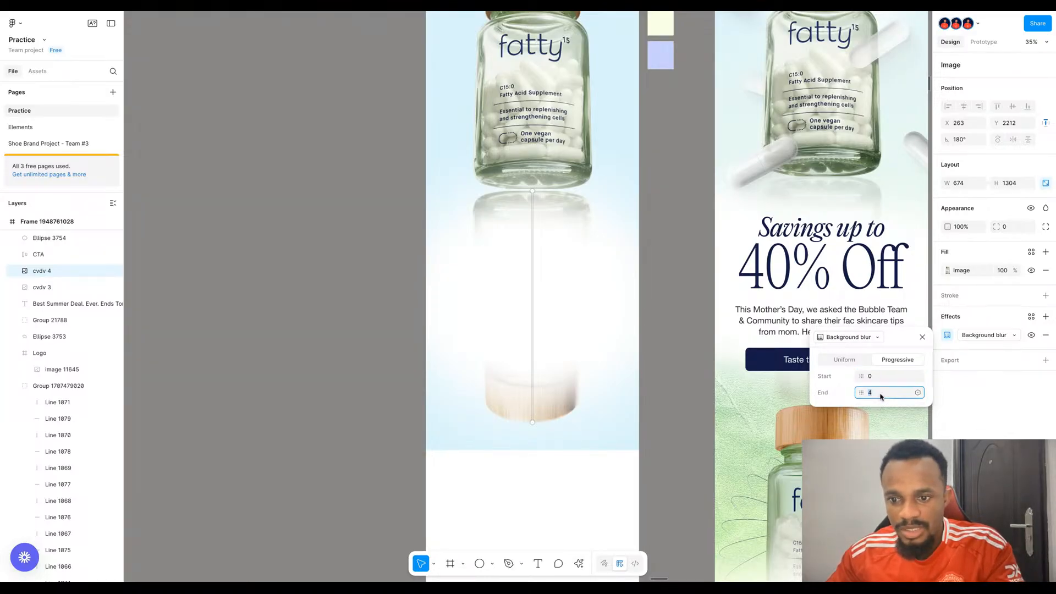
click(881, 377)
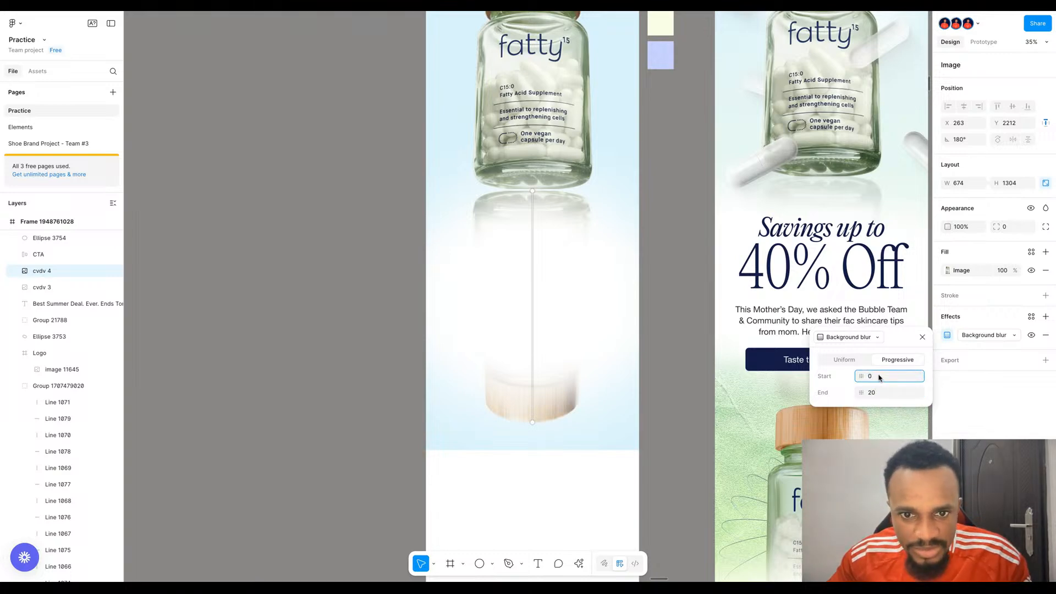
scroll(542, 434, up, 3)
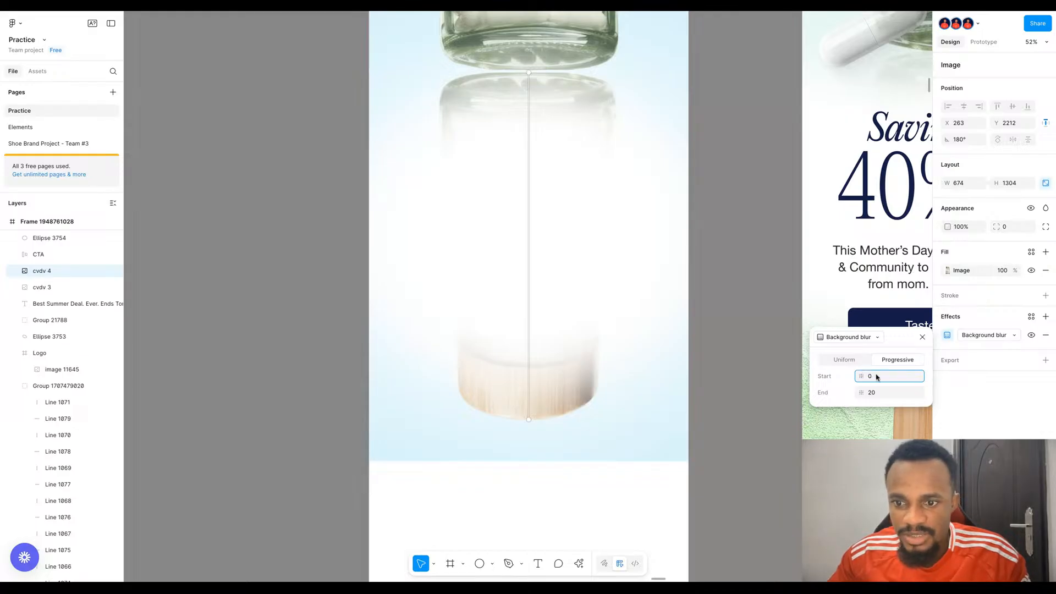
text(0)
click(879, 393)
text(0)
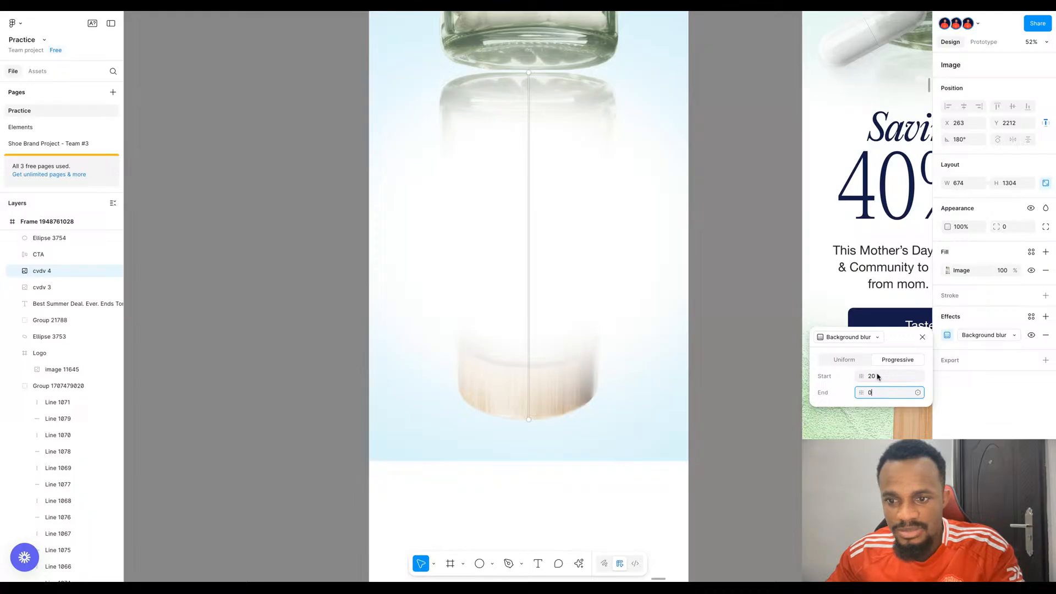
click(876, 376)
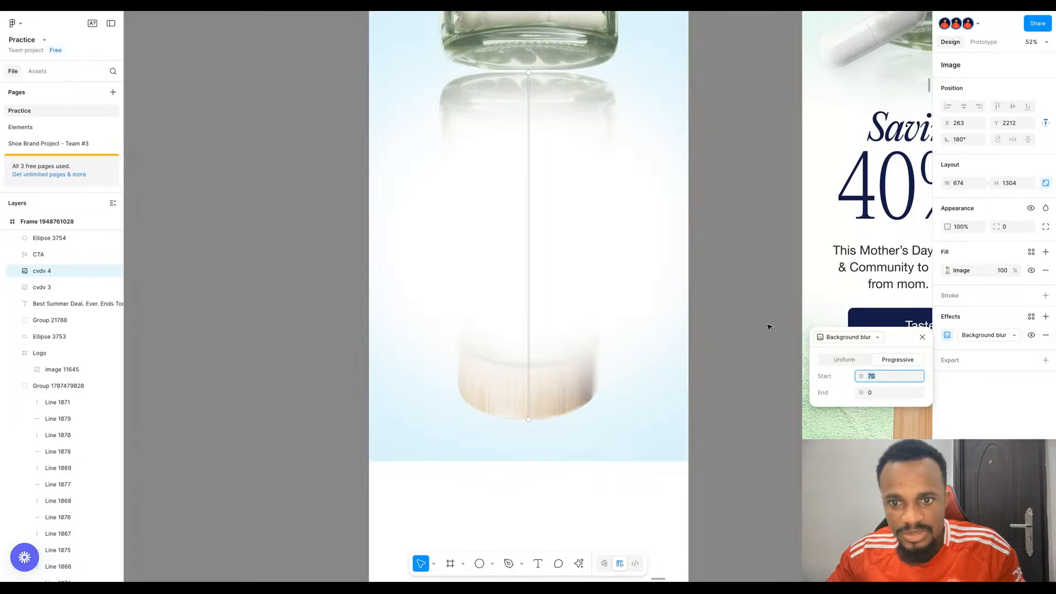
key(Escape)
- Move the white glow ellipse out of the frame onto the empty canvas and change the upside-down bottle's effect to a layer blur
scroll(773, 328, down, 5)
drag(649, 300, 347, 308)
click(608, 339)
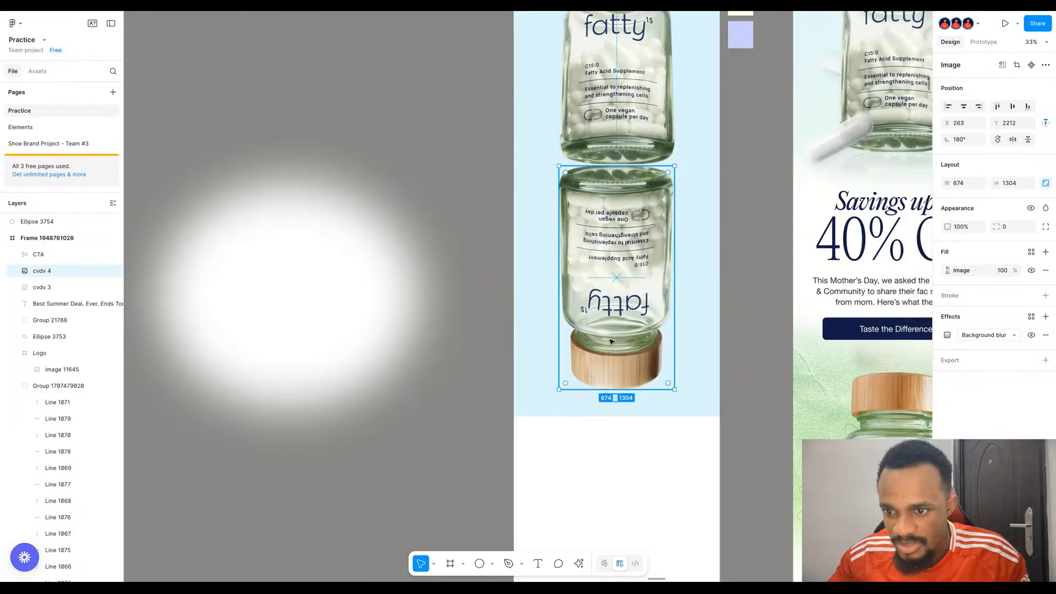
scroll(612, 342, up, 5)
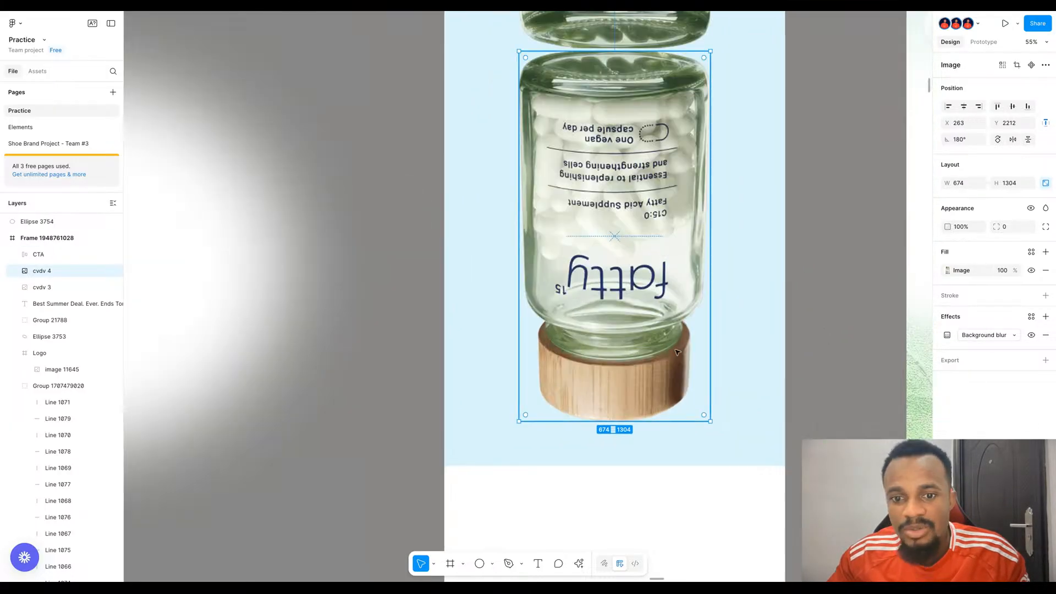
click(982, 337)
click(986, 320)
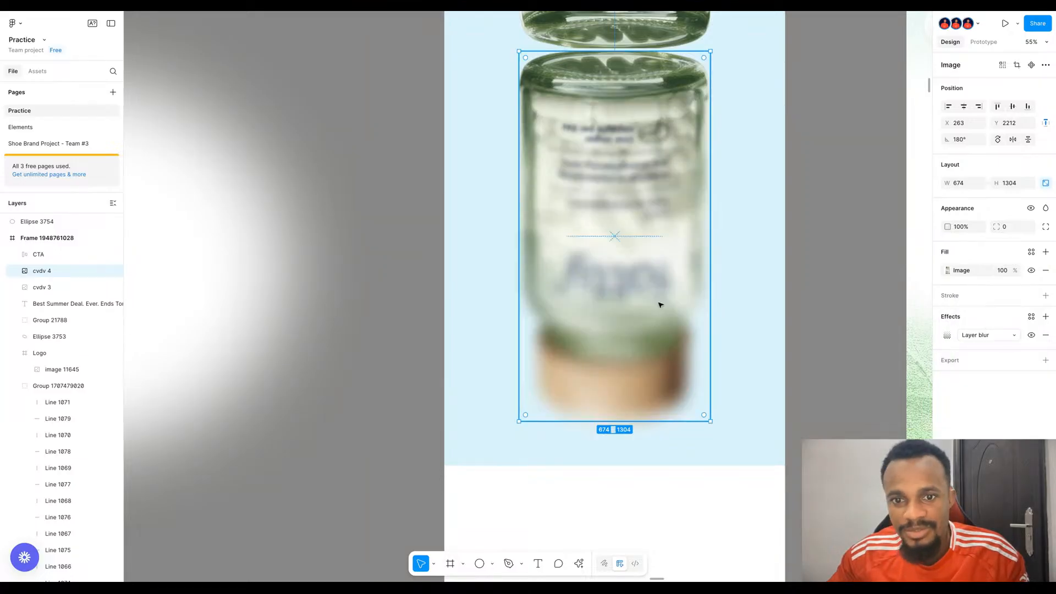
click(824, 294)
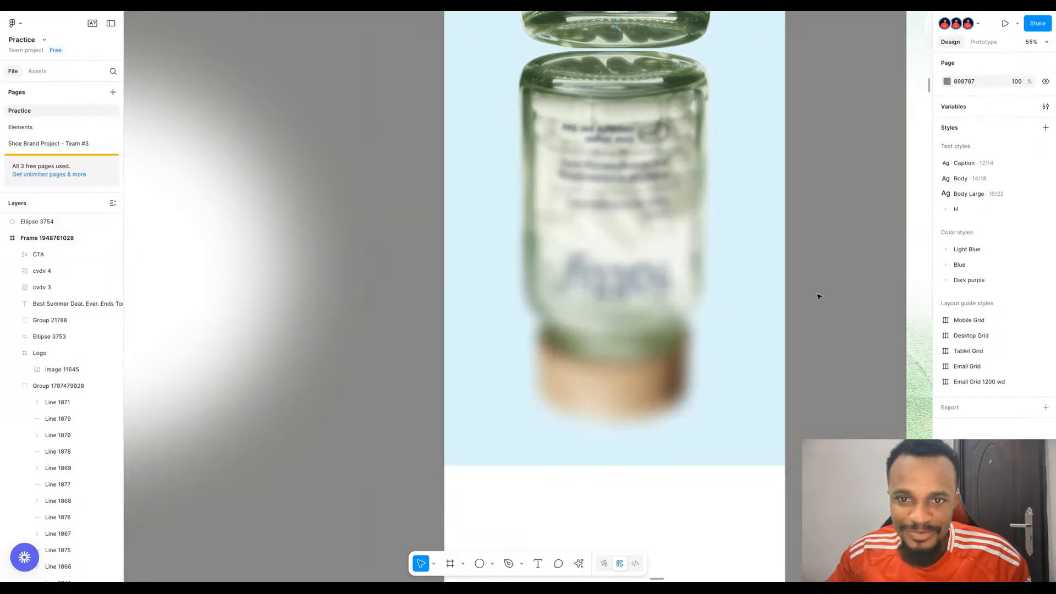
scroll(655, 265, down, 3)
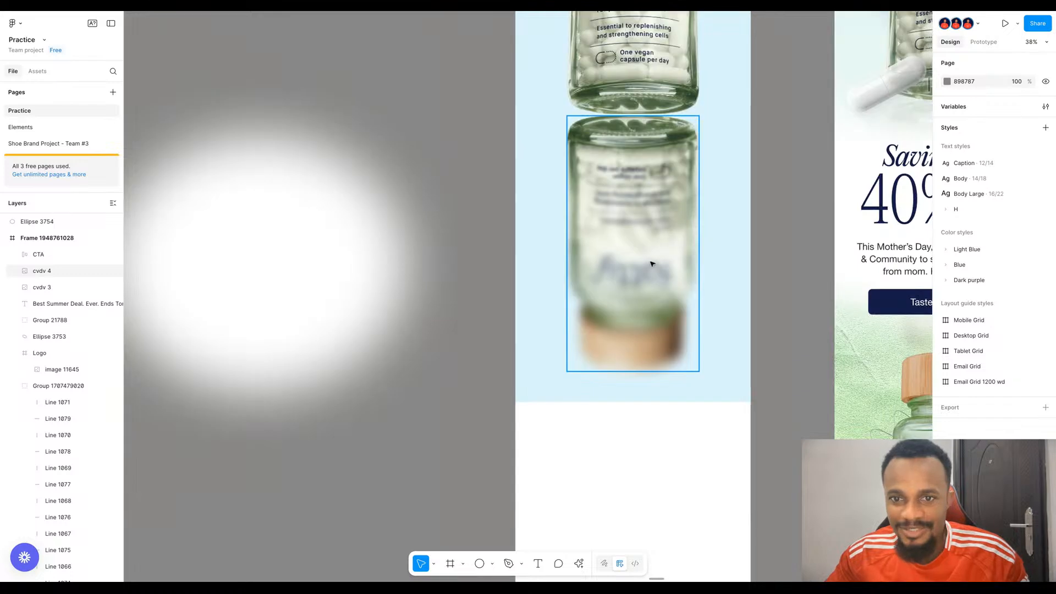
- Shorten the range of the upside-down bottle's progressive layer blur so that it ends around the middle of the bottle
click(655, 264)
click(948, 335)
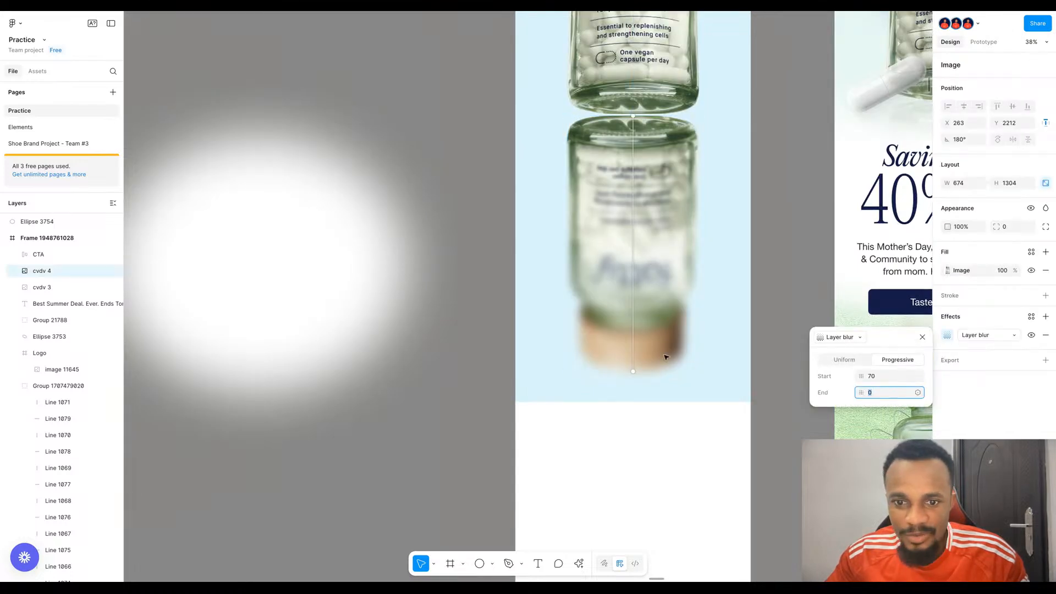
drag(634, 371, 637, 219)
key(Escape)
scroll(737, 319, down, 3)
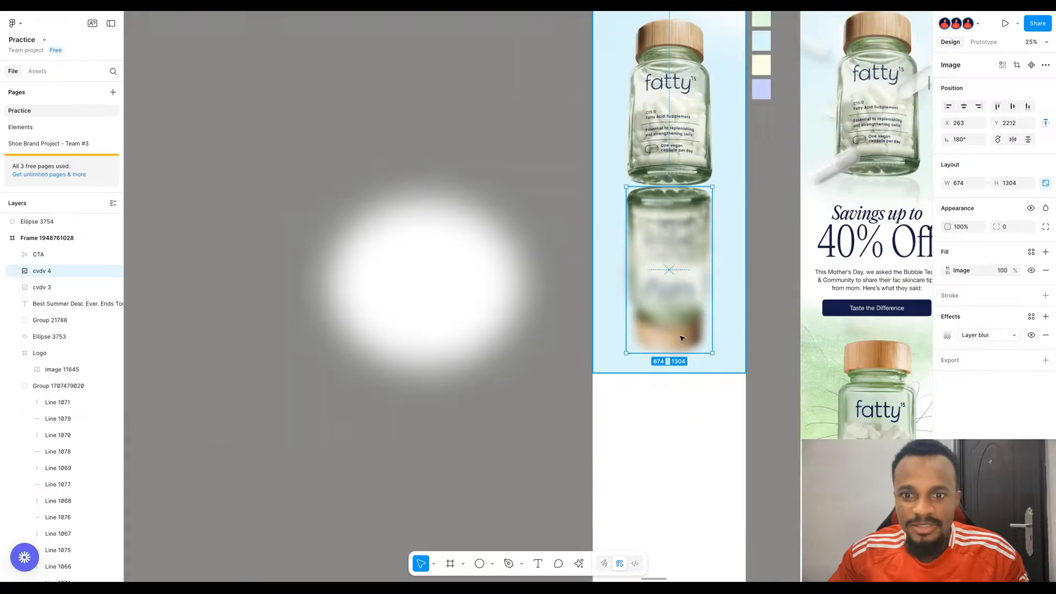
- Move the white glow ellipse back over the upside-down bottle, centred in the frame at about X -158, Y 2298
click(553, 316)
drag(447, 300, 674, 297)
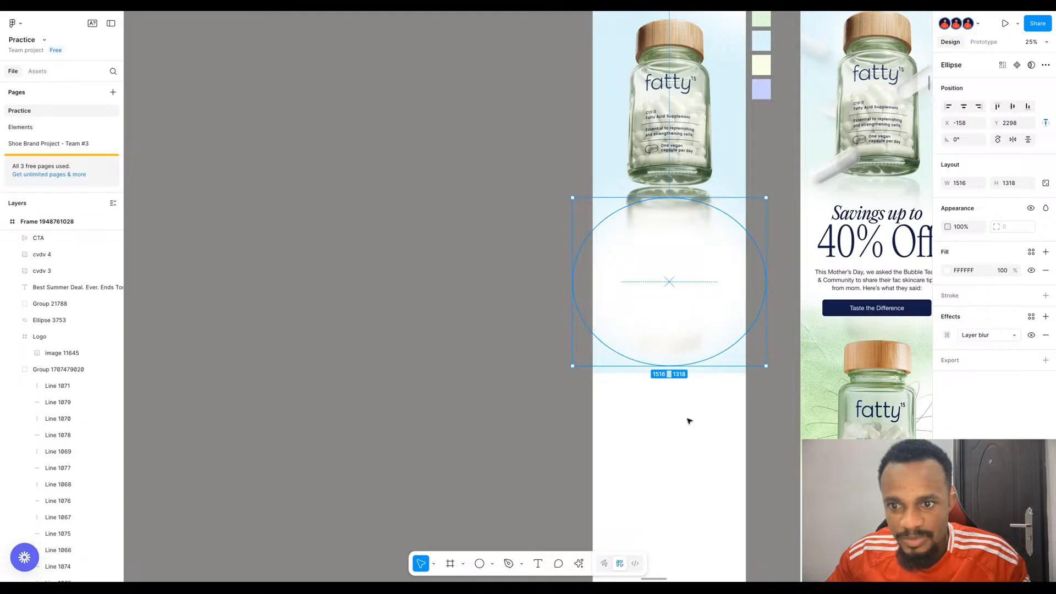
click(517, 381)
- Change the background rectangle's fill to a linear gradient from DEF4FE to the pale yellow FBFFE5 sampled from the colour swatches
scroll(519, 380, down, 5)
scroll(525, 378, down, 2)
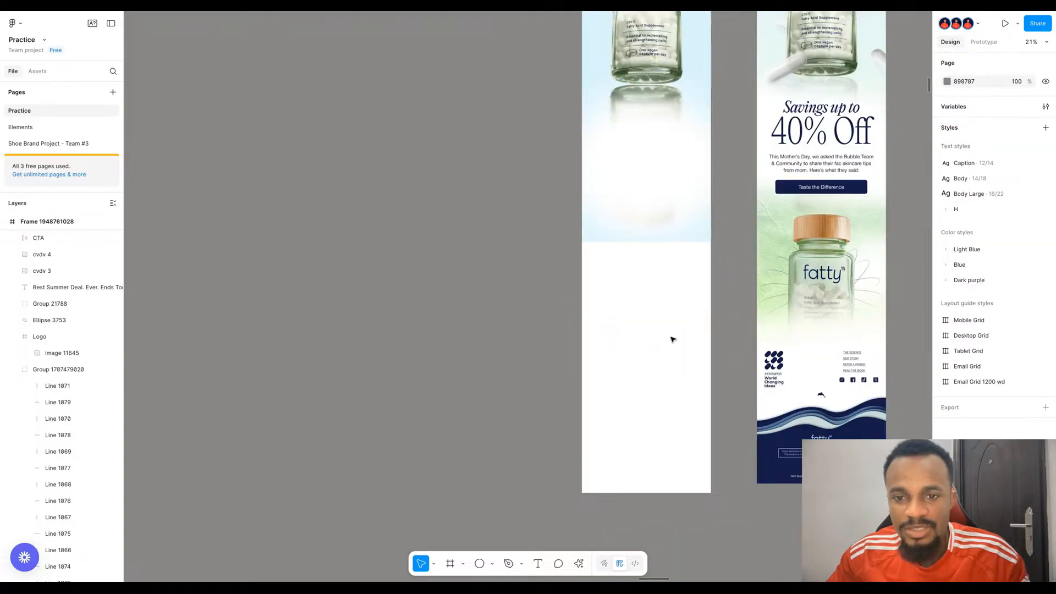
click(700, 243)
click(947, 271)
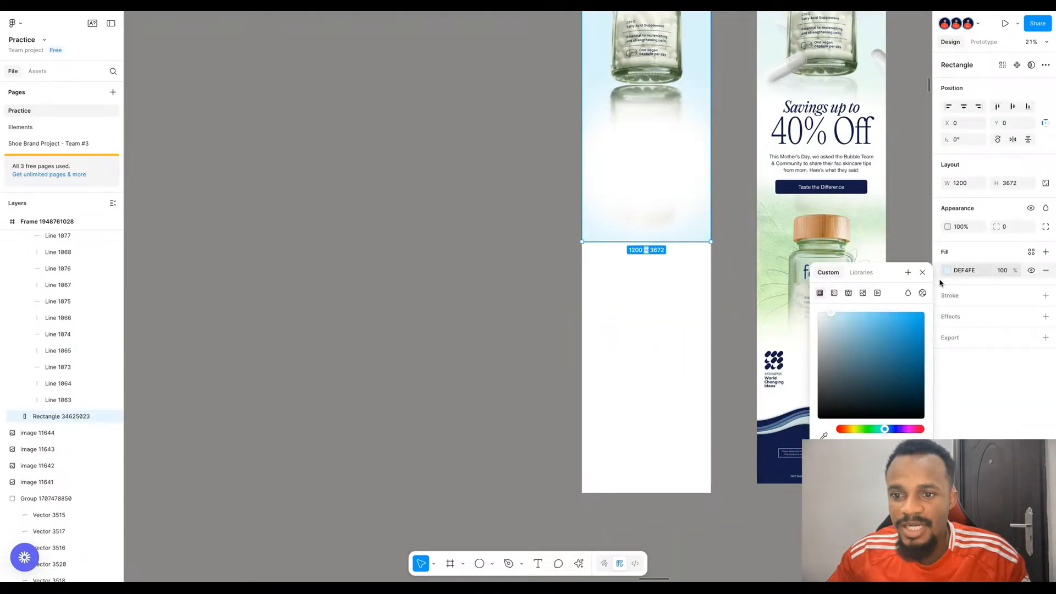
click(834, 294)
scroll(643, 308, right, 3)
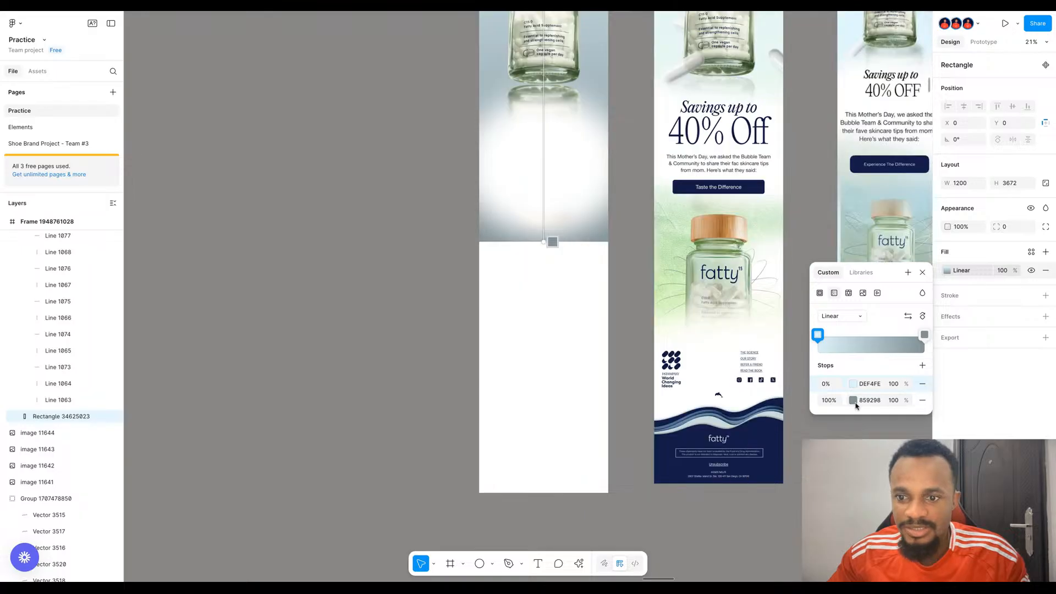
click(853, 400)
click(700, 468)
scroll(618, 320, right, 5)
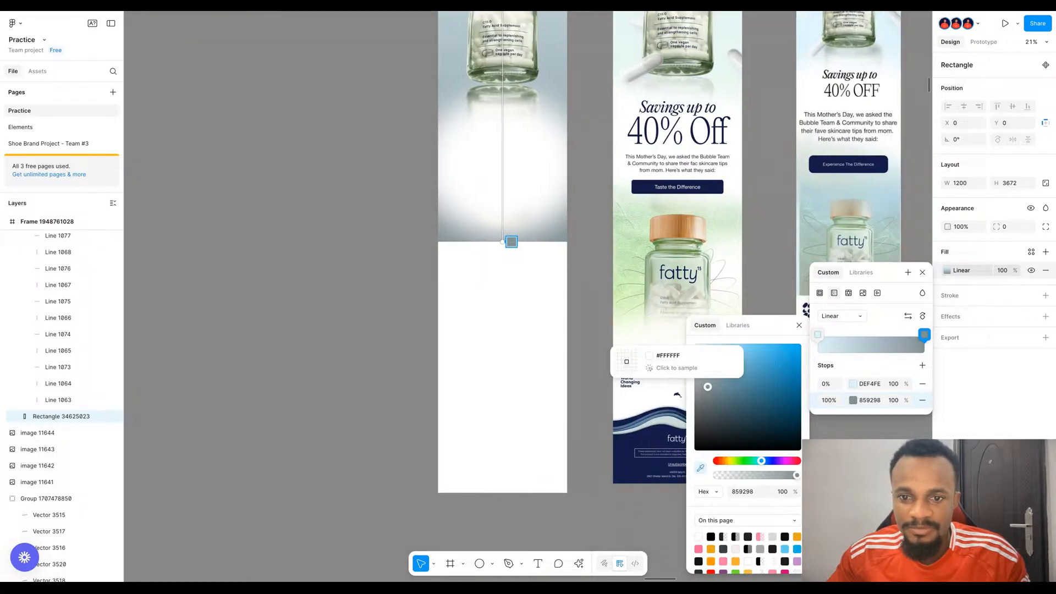
scroll(618, 319, up, 5)
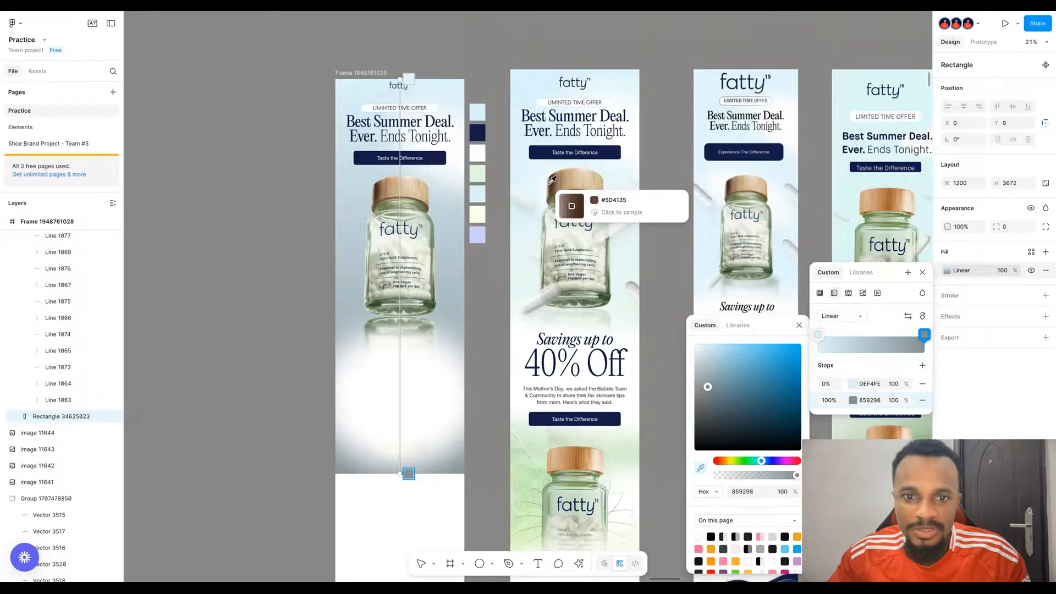
click(477, 213)
scroll(451, 286, left, 7)
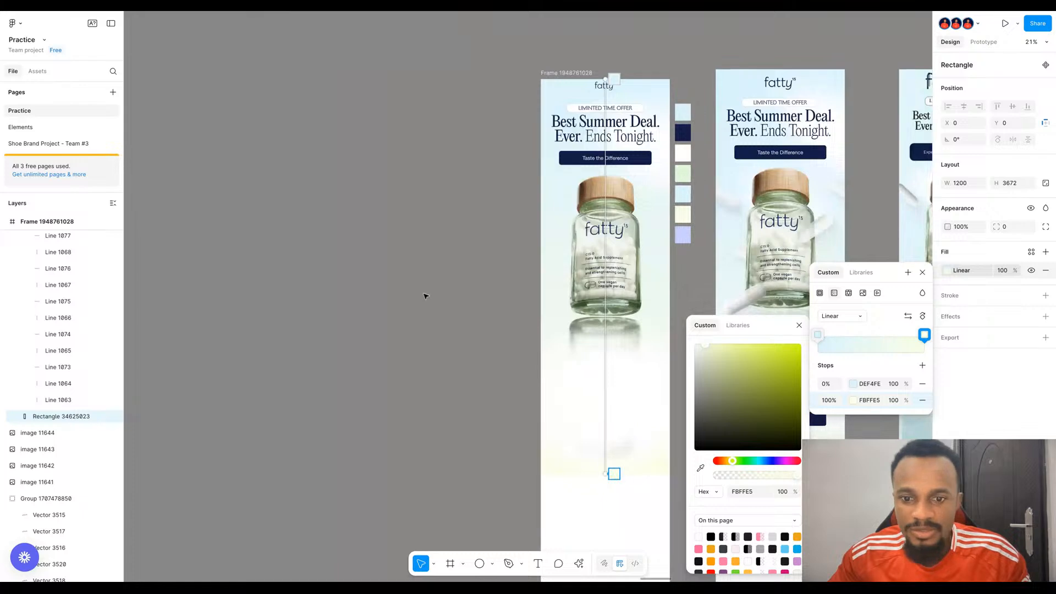
key(Escape)
scroll(424, 293, down, 3)
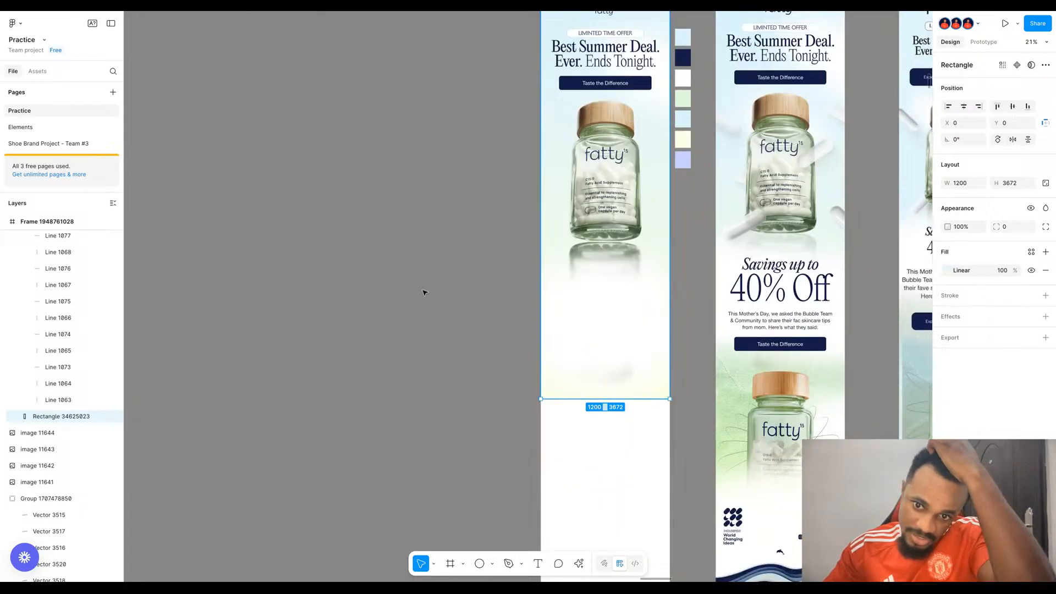
- Reduce the glow ellipse's height to about 1162 px and move it up to about X -187, Y 2092
click(606, 374)
drag(607, 374, 608, 376)
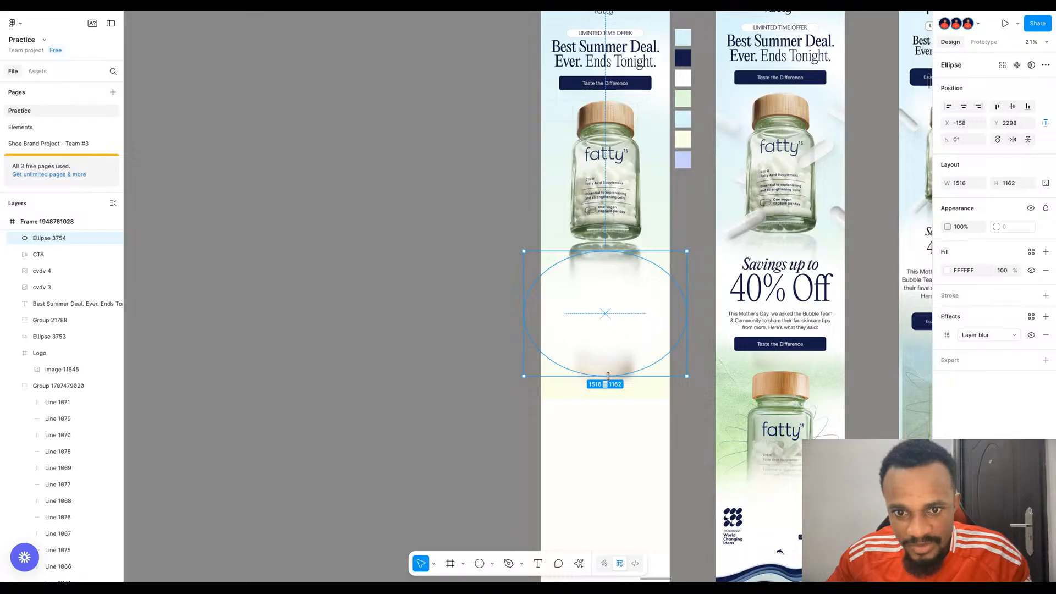
scroll(609, 295, up, 3)
mouse_move(610, 318)
mouse_down()
mouse_move(608, 292)
mouse_move(626, 306)
mouse_up()
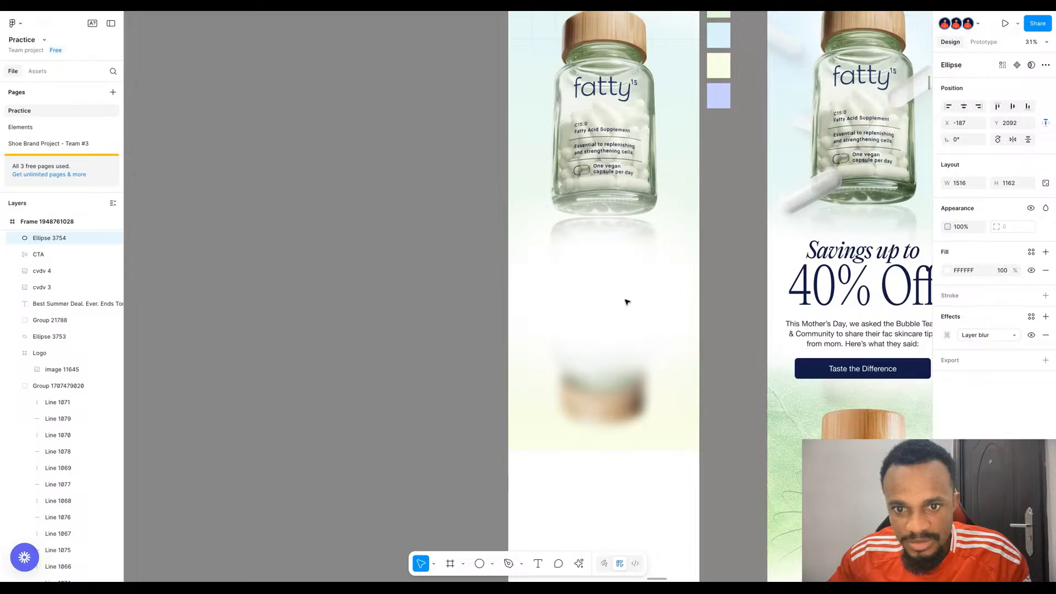
- Shrink the upside-down bottle image to a height of about 781 px and extend its progressive blur range slightly downward
click(623, 409)
drag(620, 423, 623, 342)
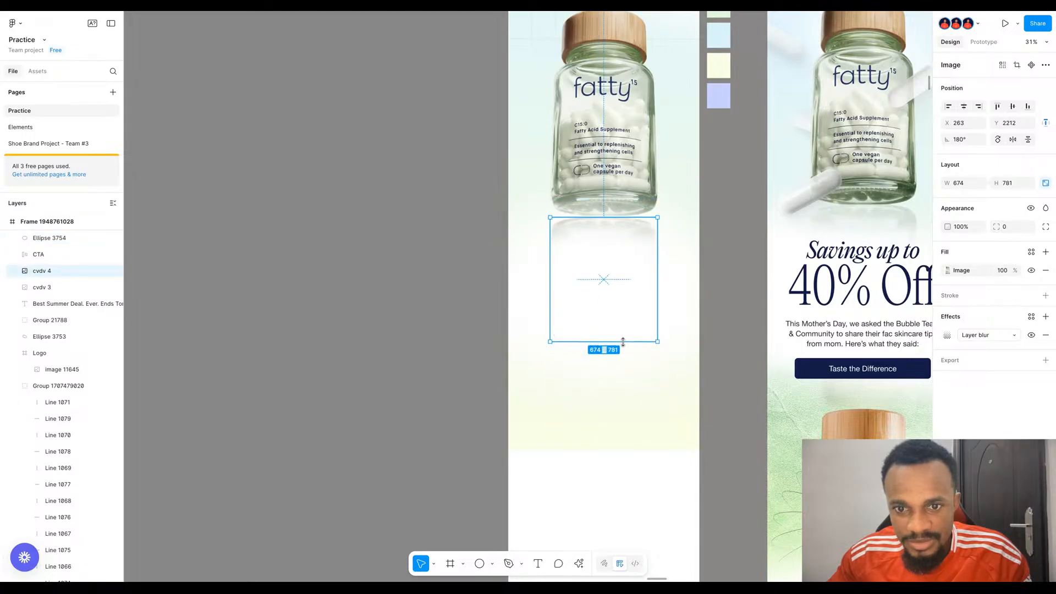
click(947, 335)
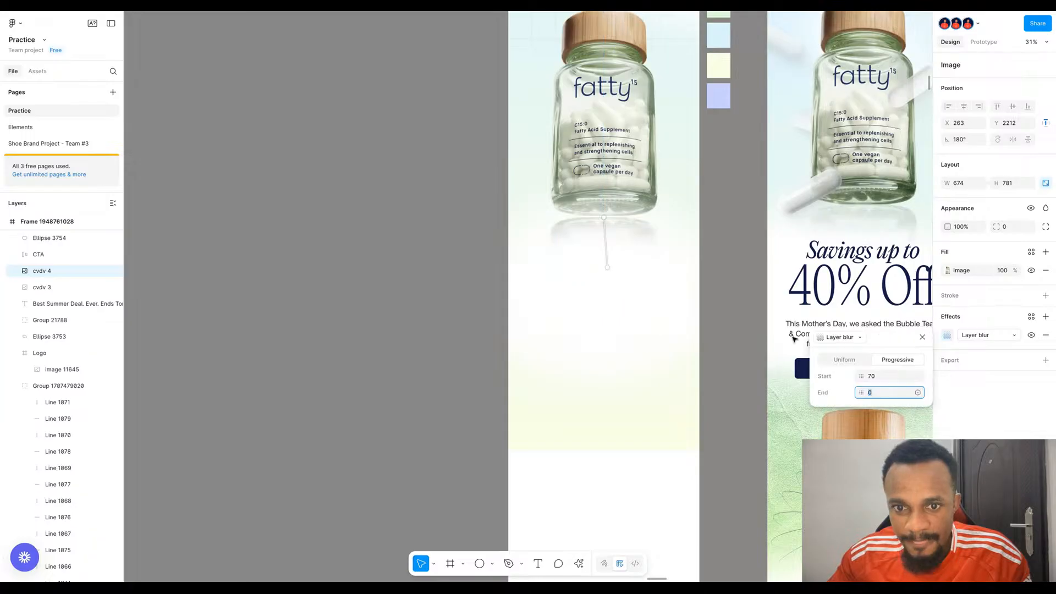
drag(609, 270, 604, 287)
key(Escape)
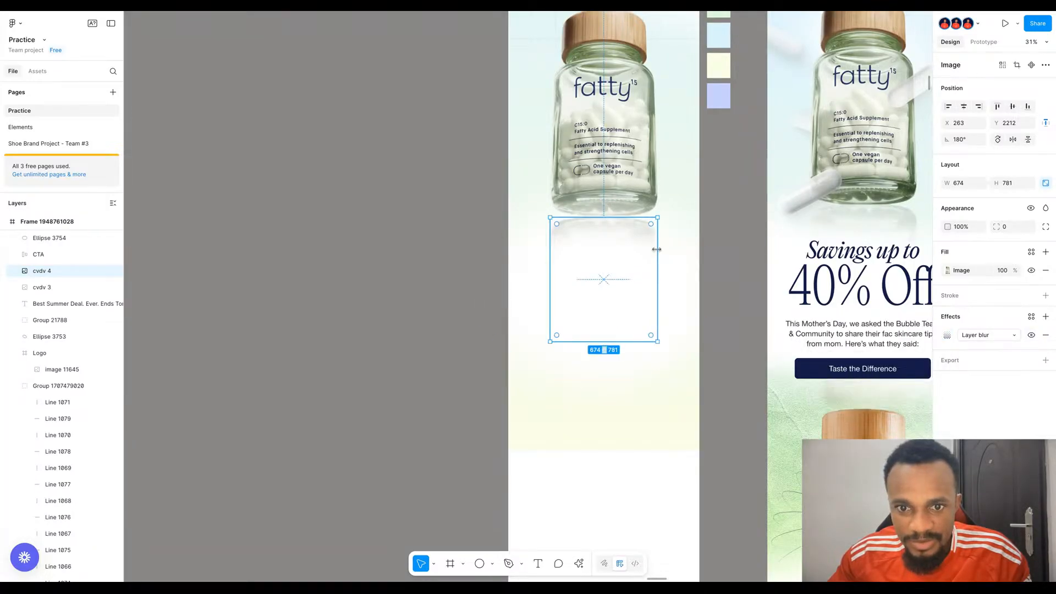
- Move the upside-down bottle's layer down to just above the background rectangle and shift the image up to Y 2190
drag(648, 254, 648, 250)
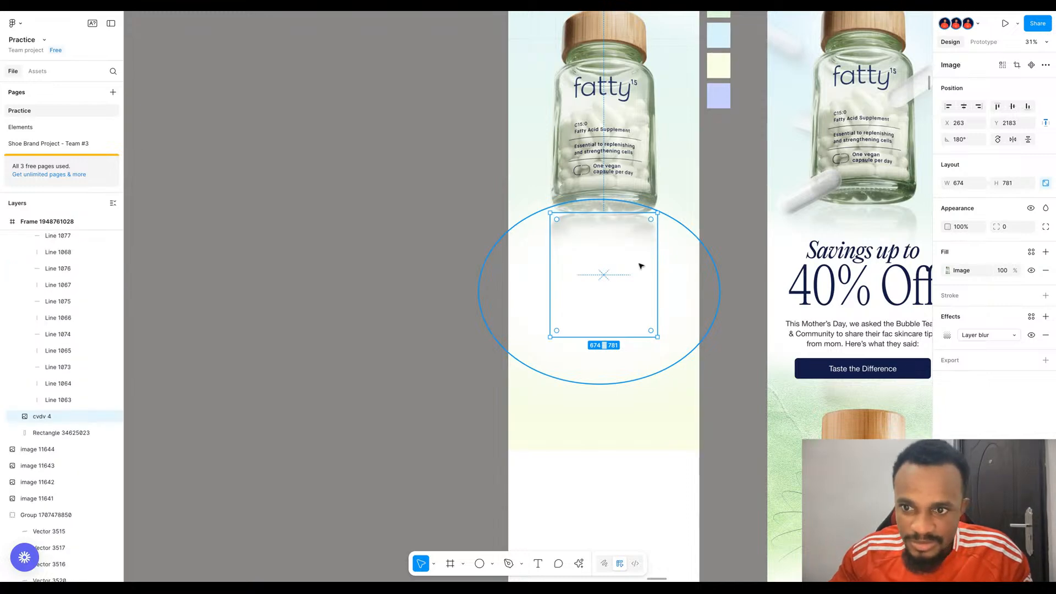
key(shift+Down)
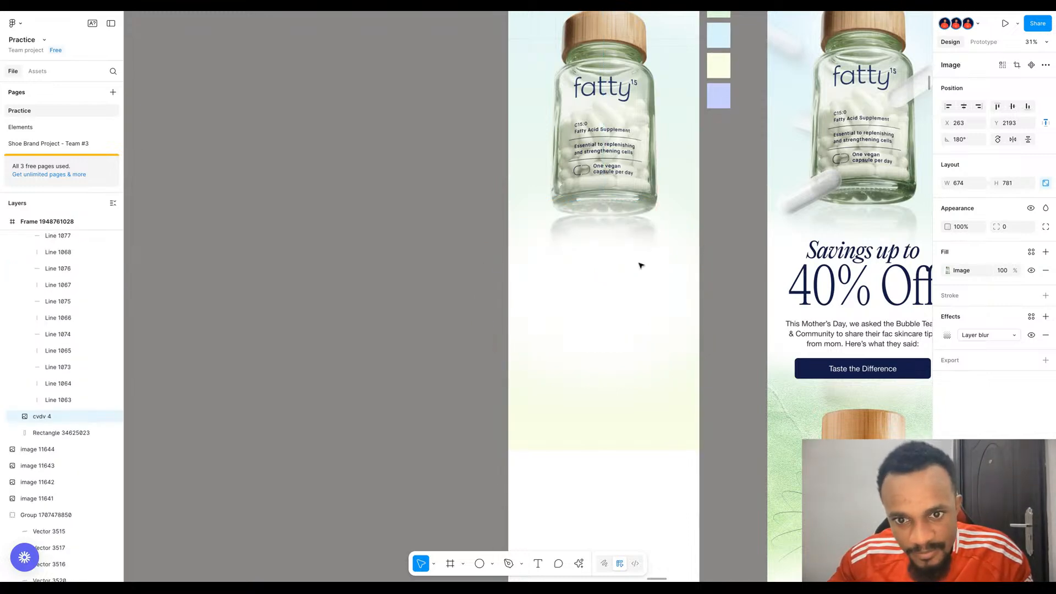
key(Up)
key(Up)
key(Up)
key(Up)
key(Up)
key(Up)
key(Up)
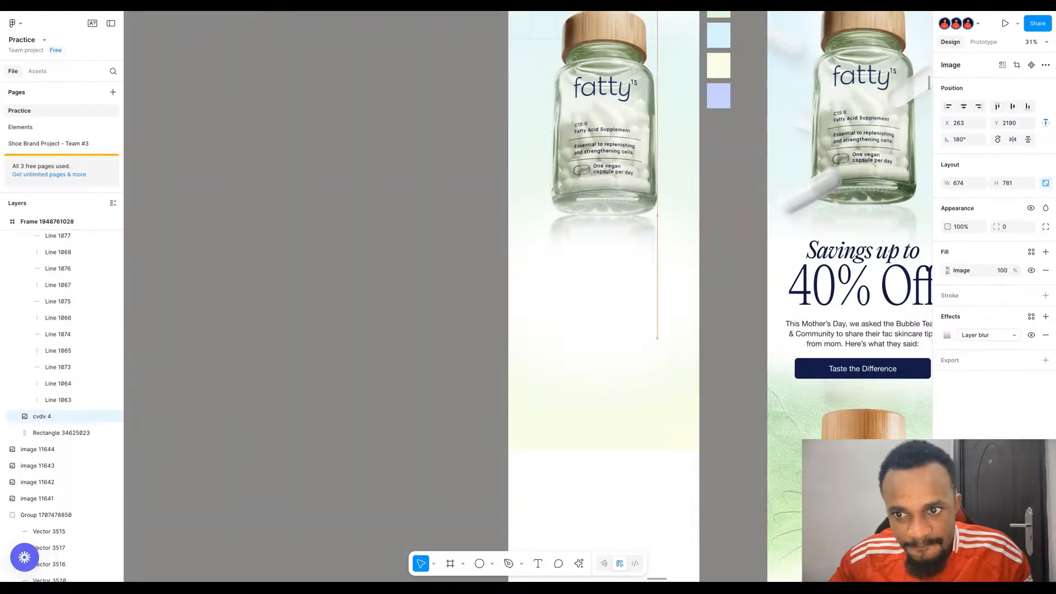
- Compare the recreated hero section with the reference email, examining the background and floating capsules around the reference bottle
click(370, 282)
scroll(387, 334, down, 5)
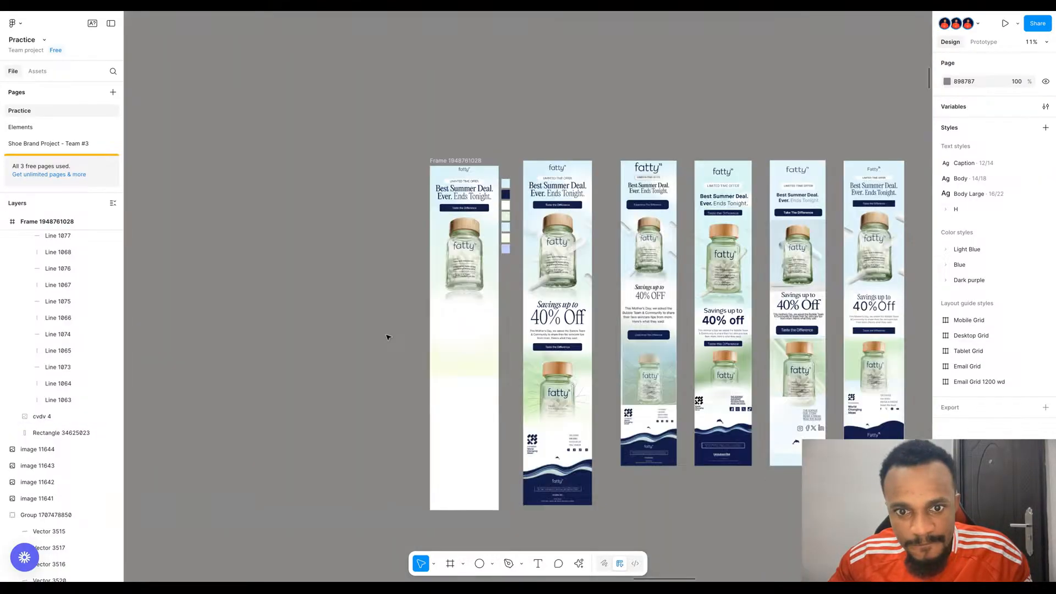
scroll(379, 341, left, 3)
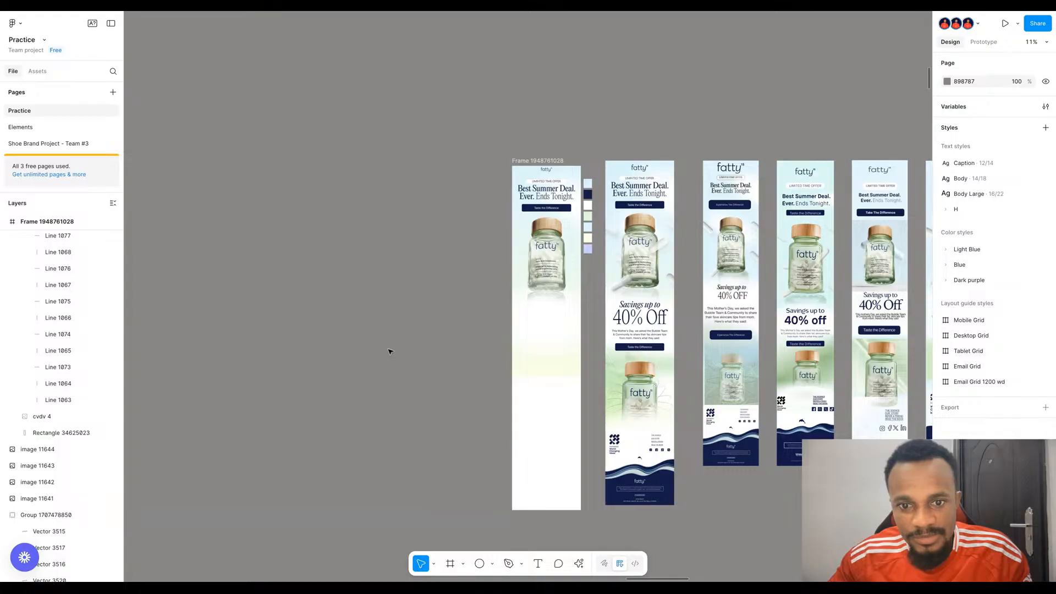
scroll(388, 351, up, 1)
scroll(389, 351, up, 4)
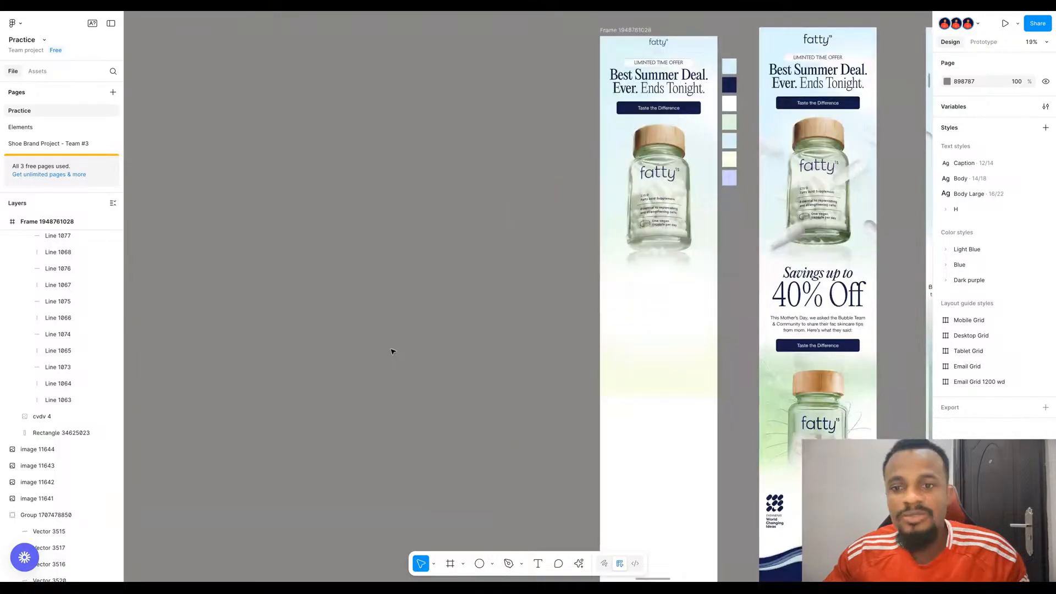
scroll(820, 165, up, 10)
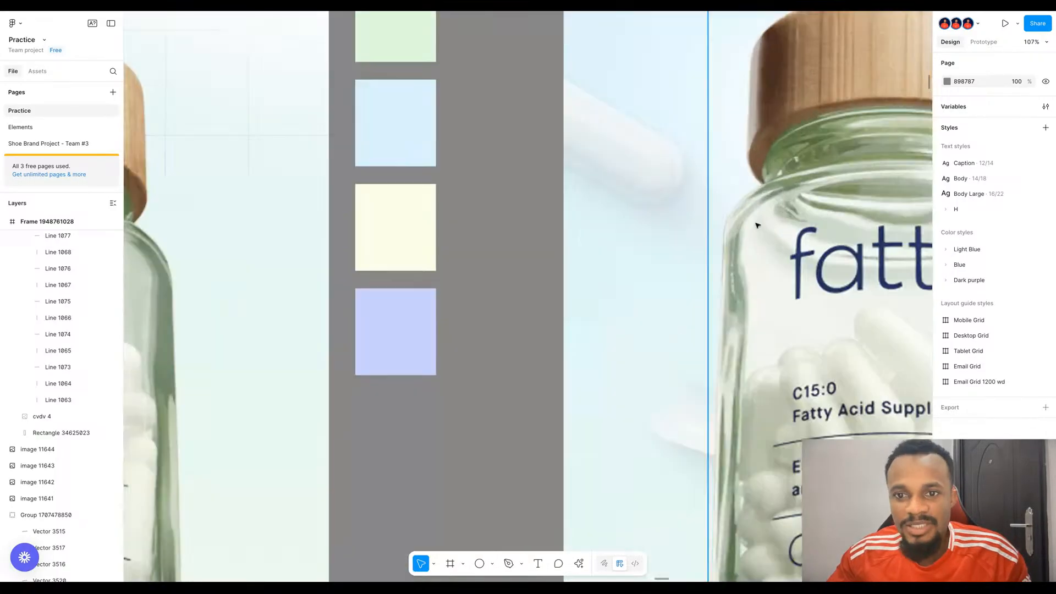
scroll(756, 233, down, 6)
scroll(709, 89, up, 6)
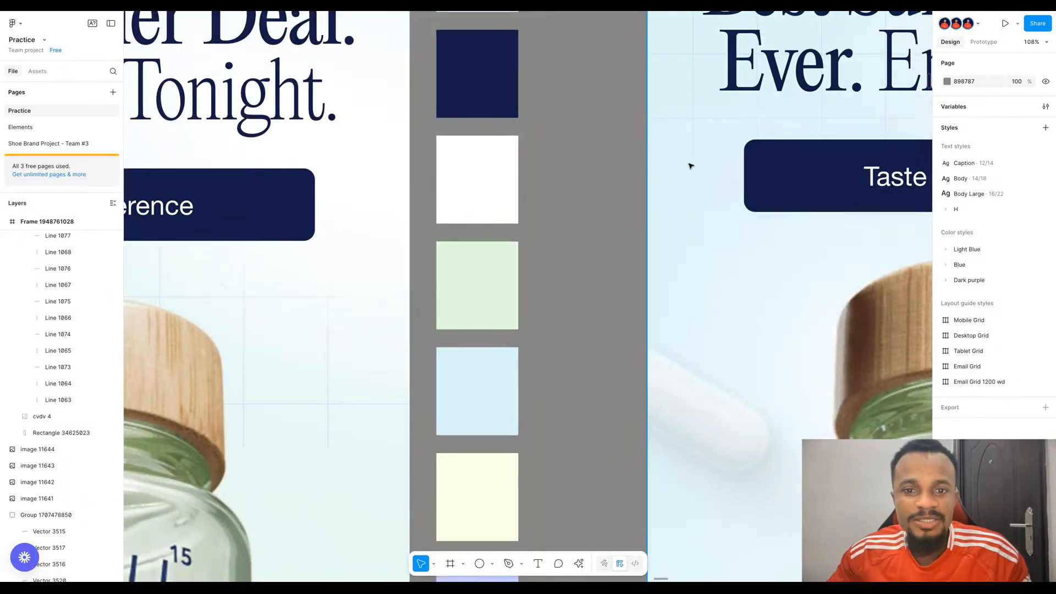
- Draw an ellipse about 777 × 1856 px across the bottle in the new frame, rotated to about 80° at X -381, Y 826
scroll(340, 356, down, 1)
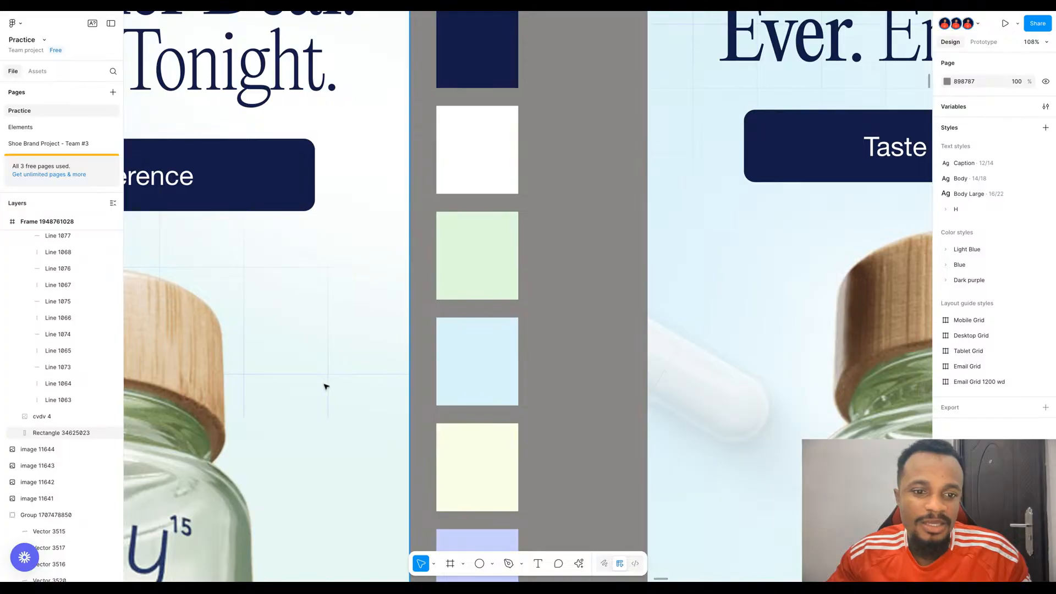
scroll(341, 378, left, 8)
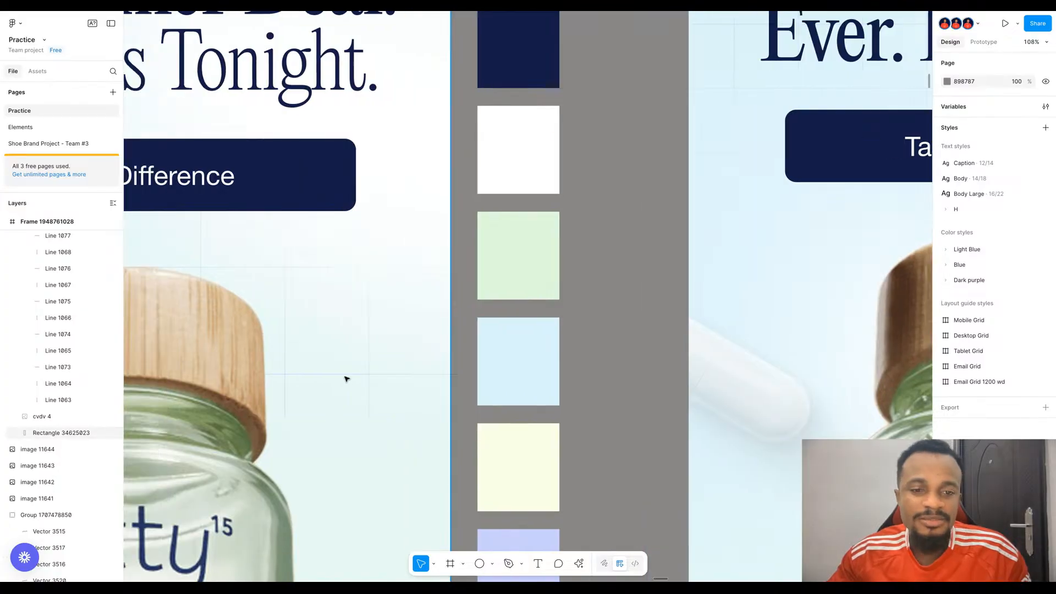
scroll(361, 369, left, 6)
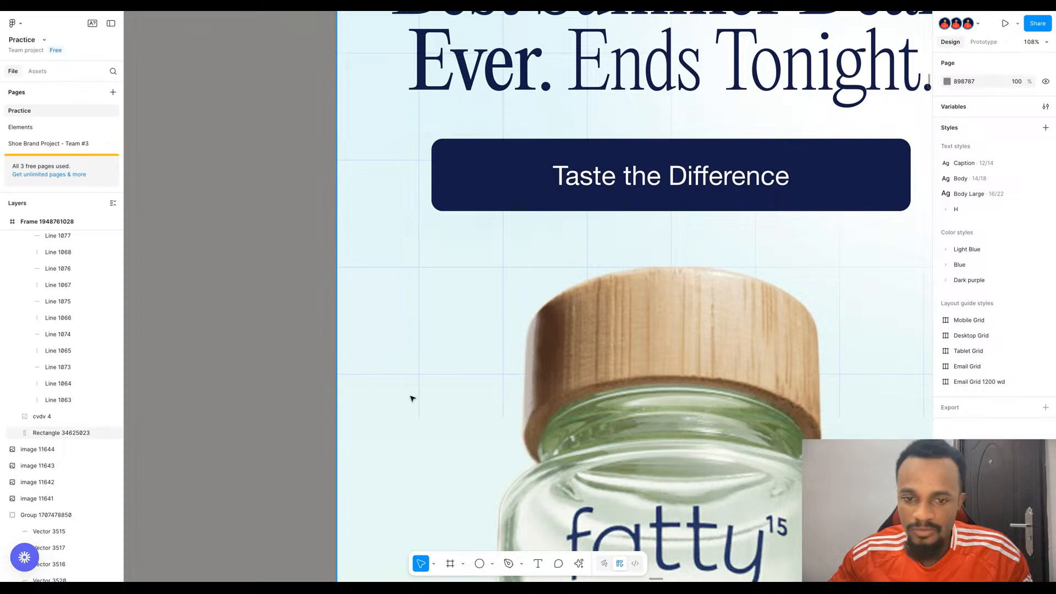
scroll(413, 398, down, 1)
scroll(412, 399, down, 3)
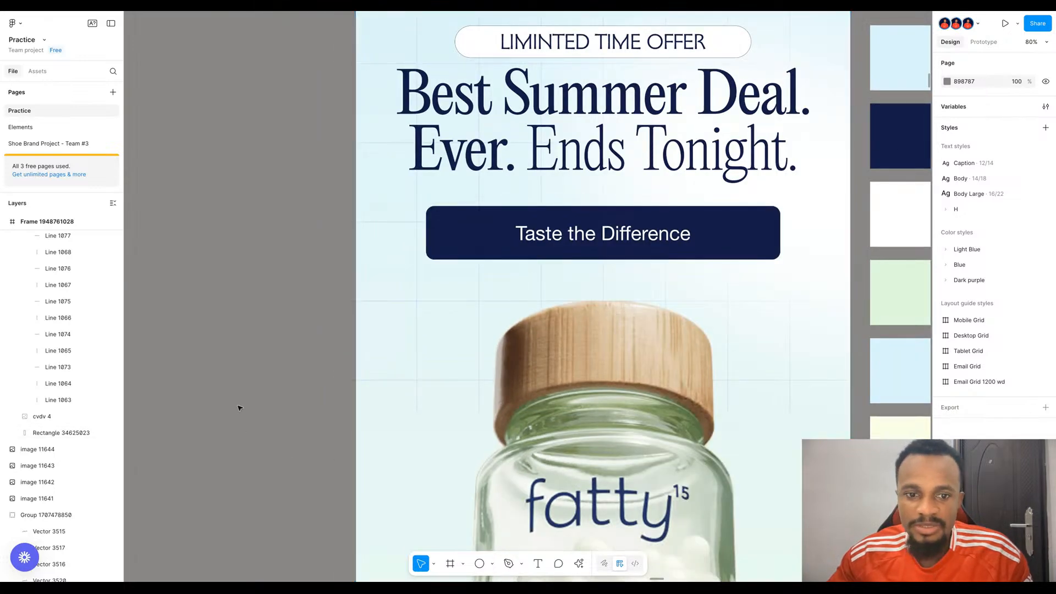
scroll(251, 309, down, 5)
key(r)
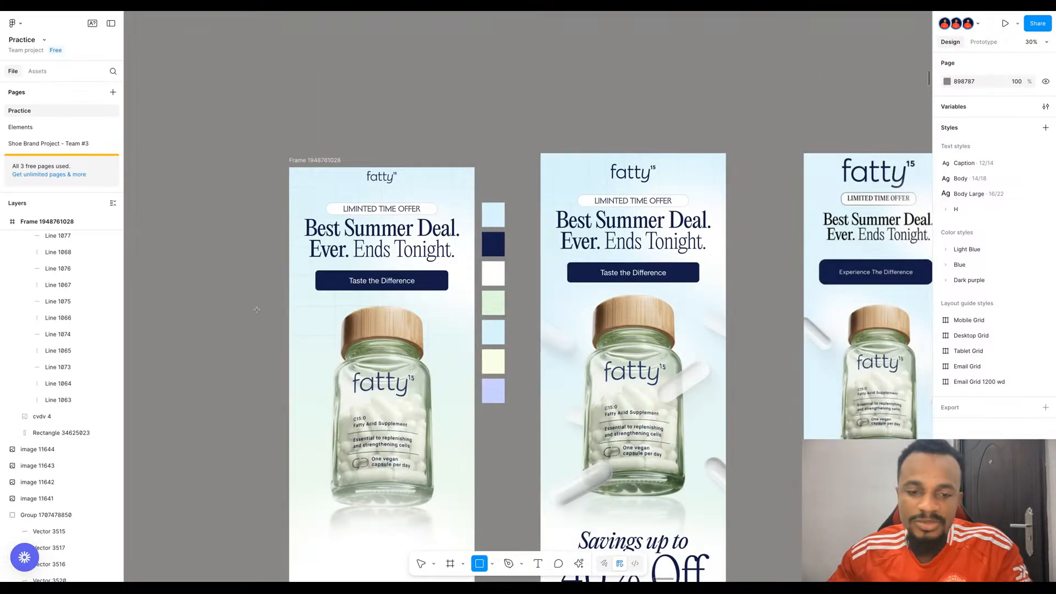
drag(203, 296, 367, 470)
drag(246, 392, 324, 372)
drag(407, 425, 515, 429)
drag(460, 405, 468, 348)
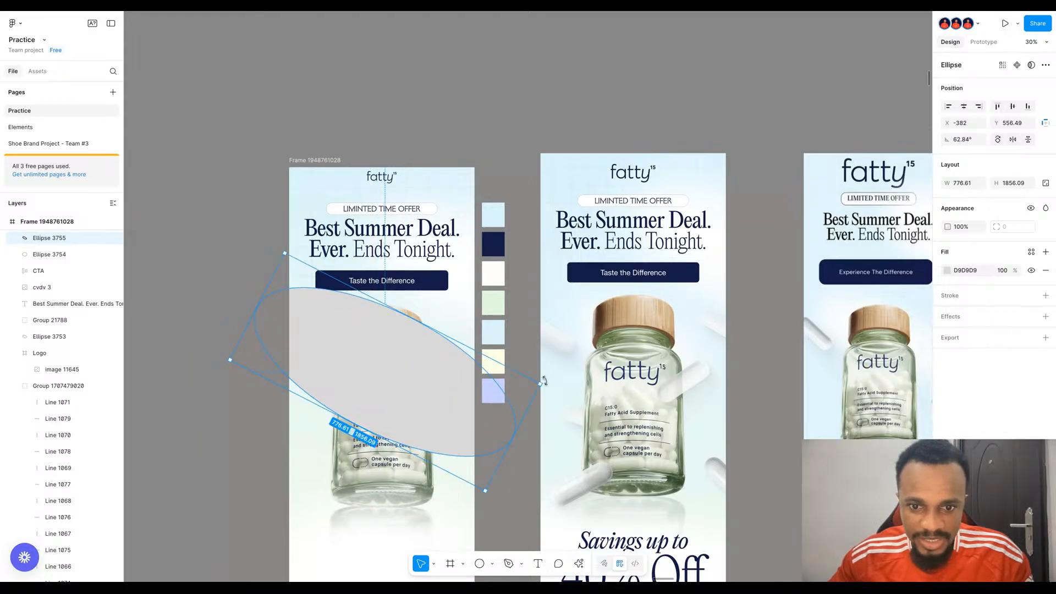
drag(543, 380, 542, 332)
drag(360, 340, 359, 346)
- Move the new ellipse's layer down to just above the background rectangle and fill it with light blue DFF4FE sampled from the frame's background
key(bracketleft)
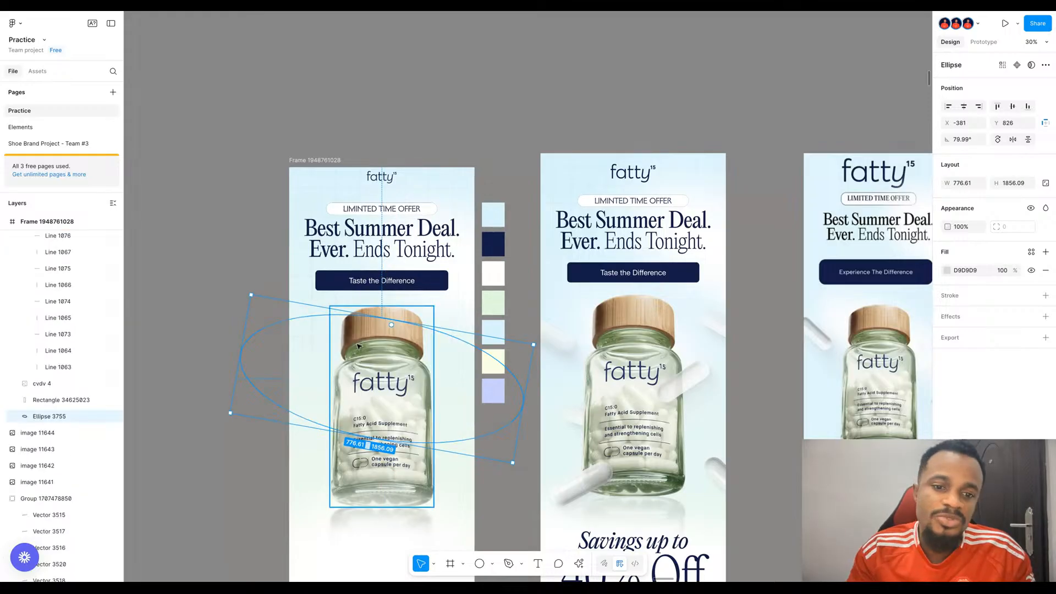
key(i)
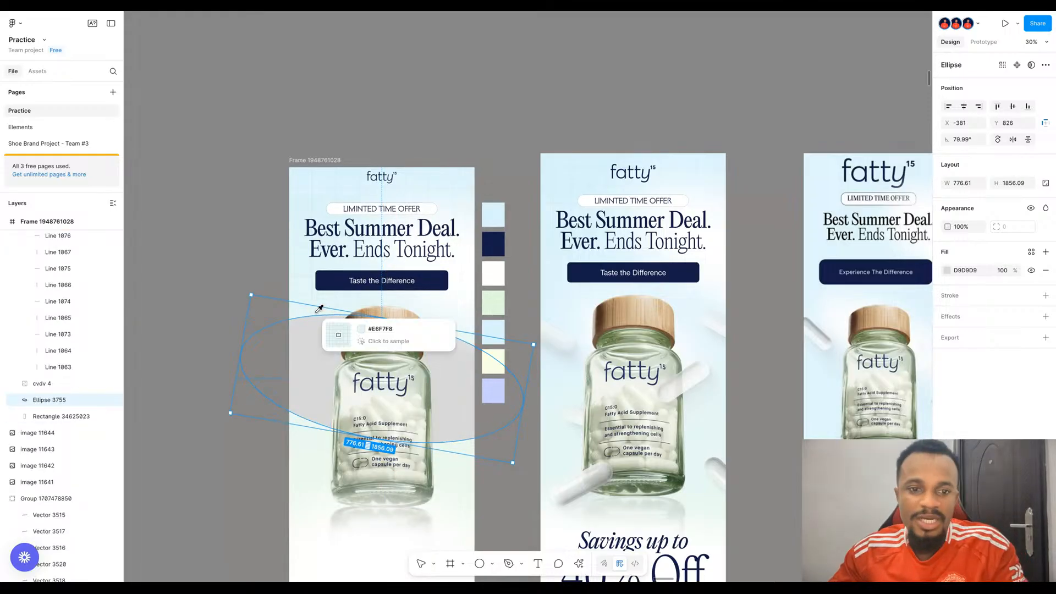
click(306, 175)
key(Escape)
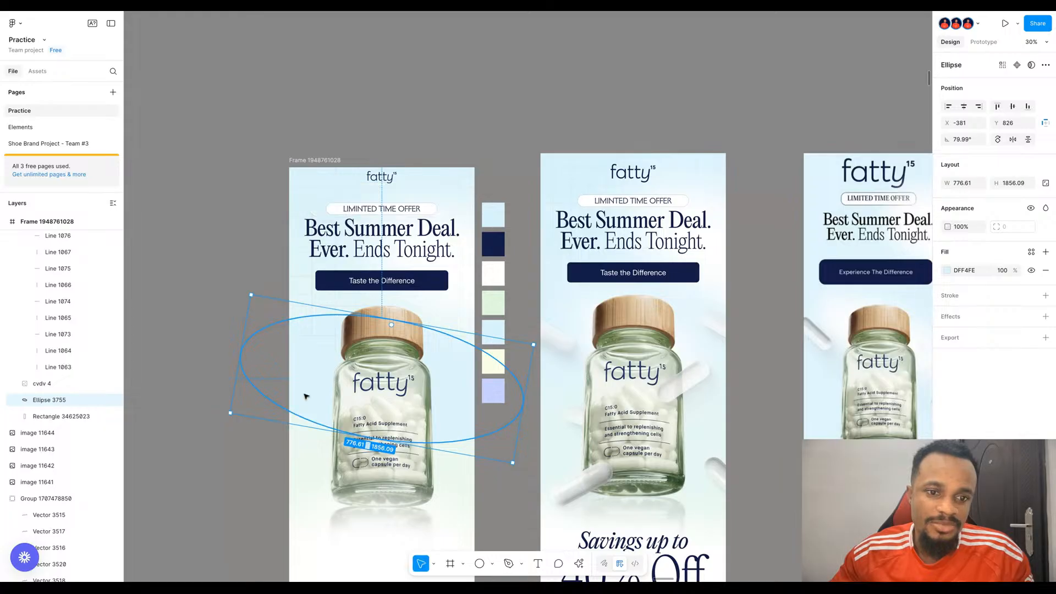
- Raise the light-blue ellipse's layer to just above the Logo layer, over the grid lines and the bottle
scroll(306, 395, up, 5)
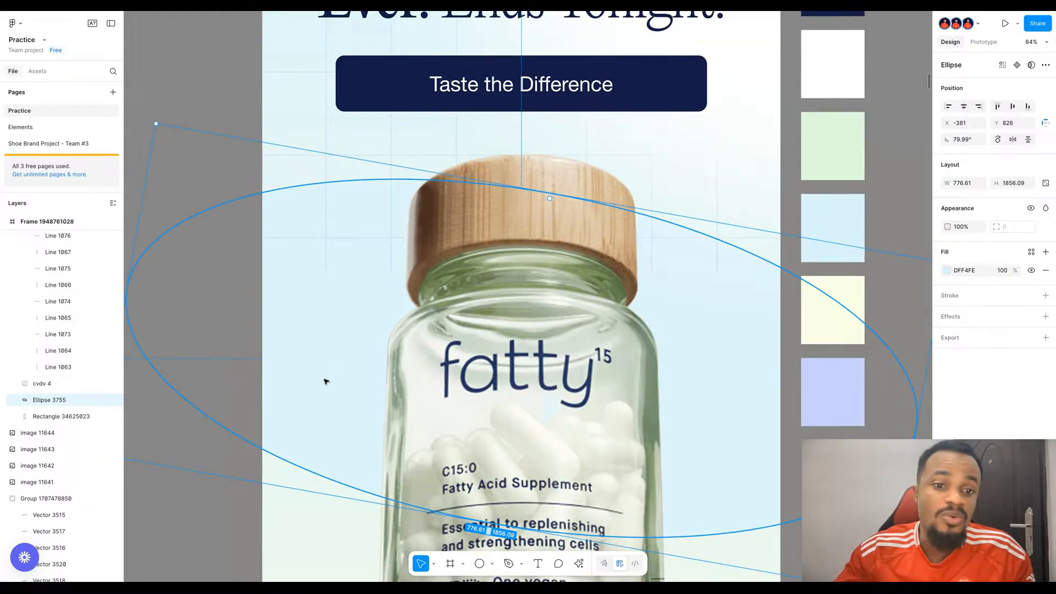
key(ctrl+bracketright)
key(bracketright)
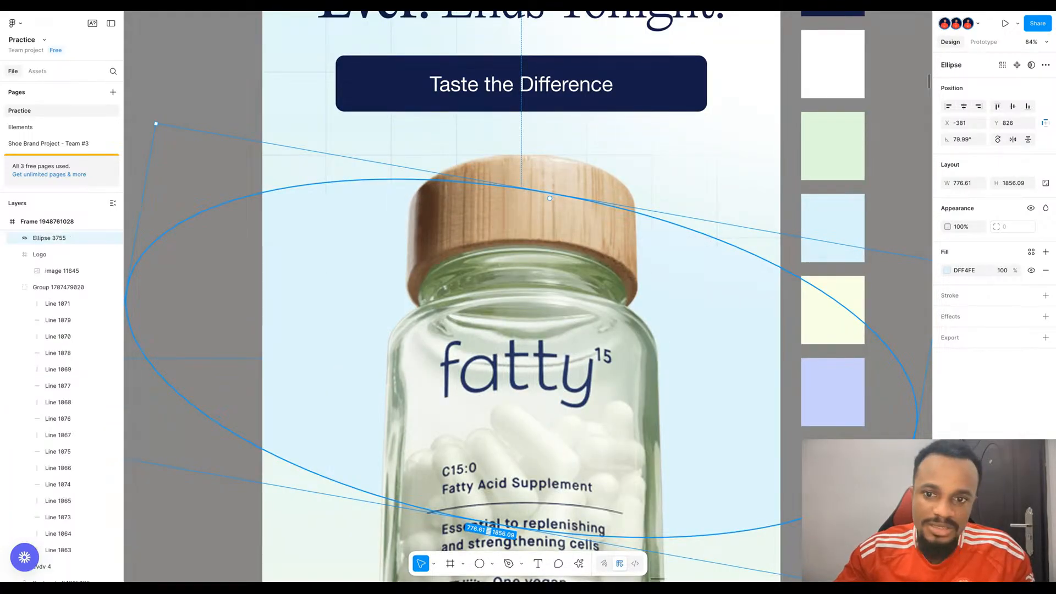
- Add a uniform layer blur of 200 to the light-blue ellipse
scroll(337, 381, down, 5)
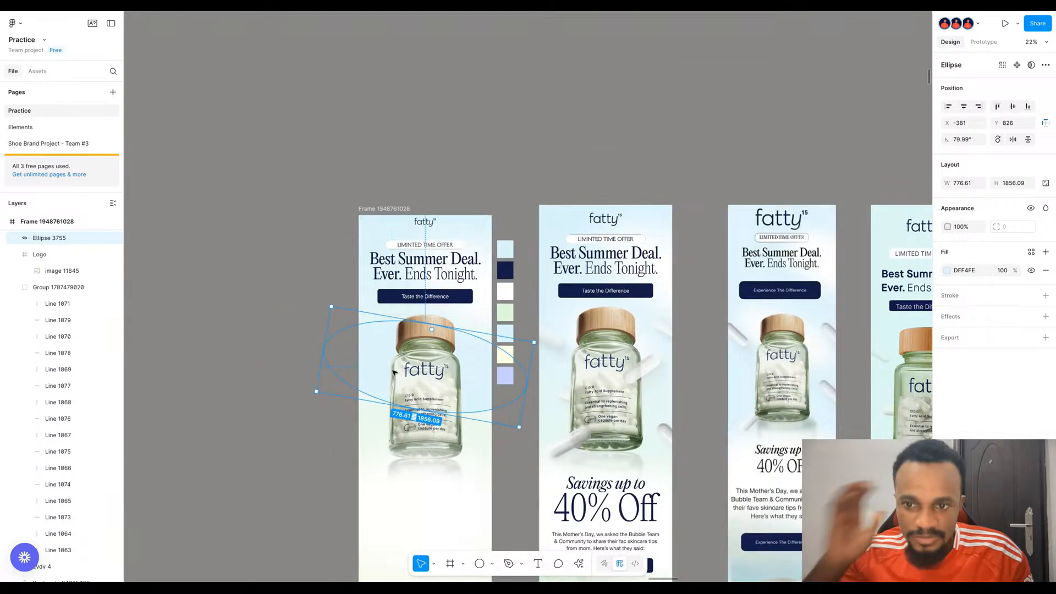
scroll(394, 373, up, 3)
click(1046, 317)
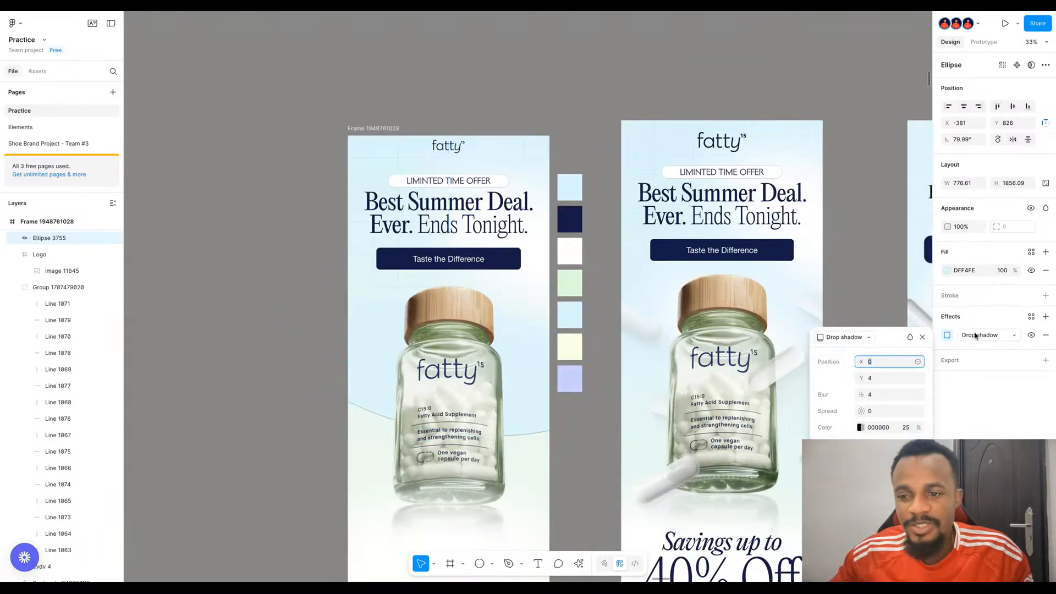
click(976, 335)
click(992, 351)
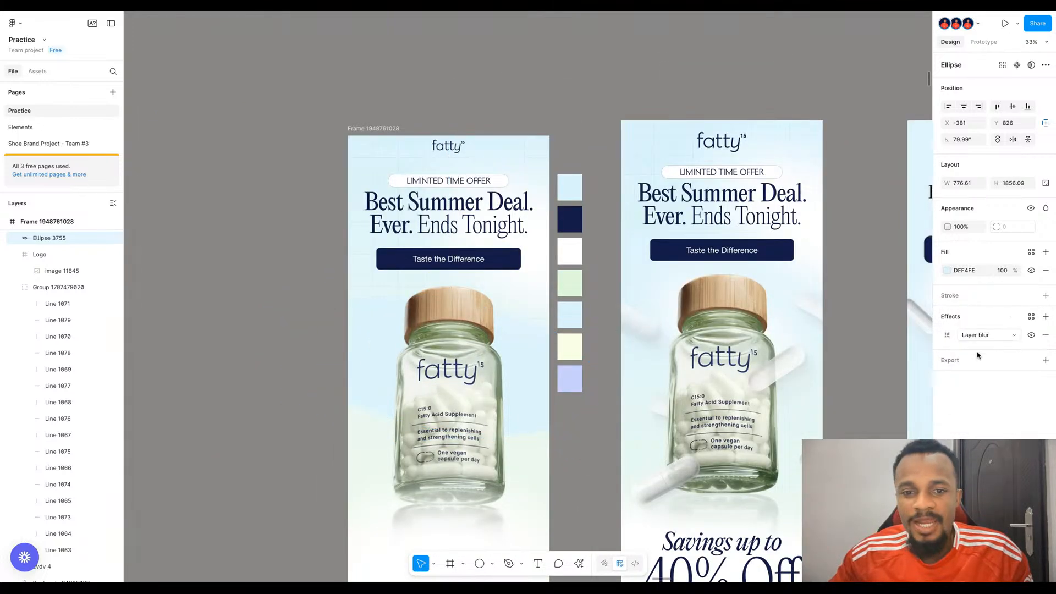
click(949, 337)
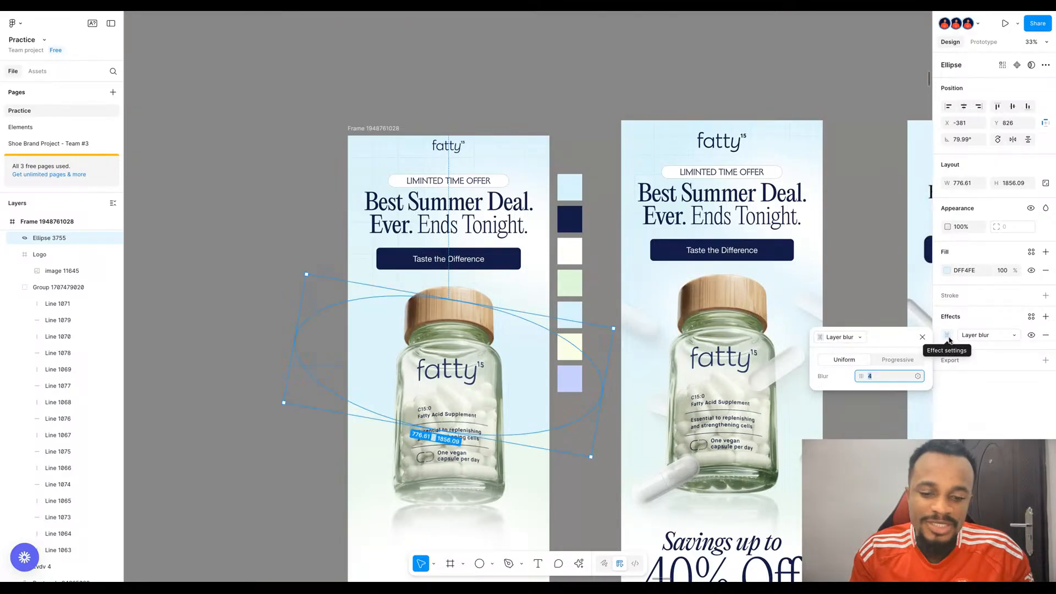
text(200)
key(Return)
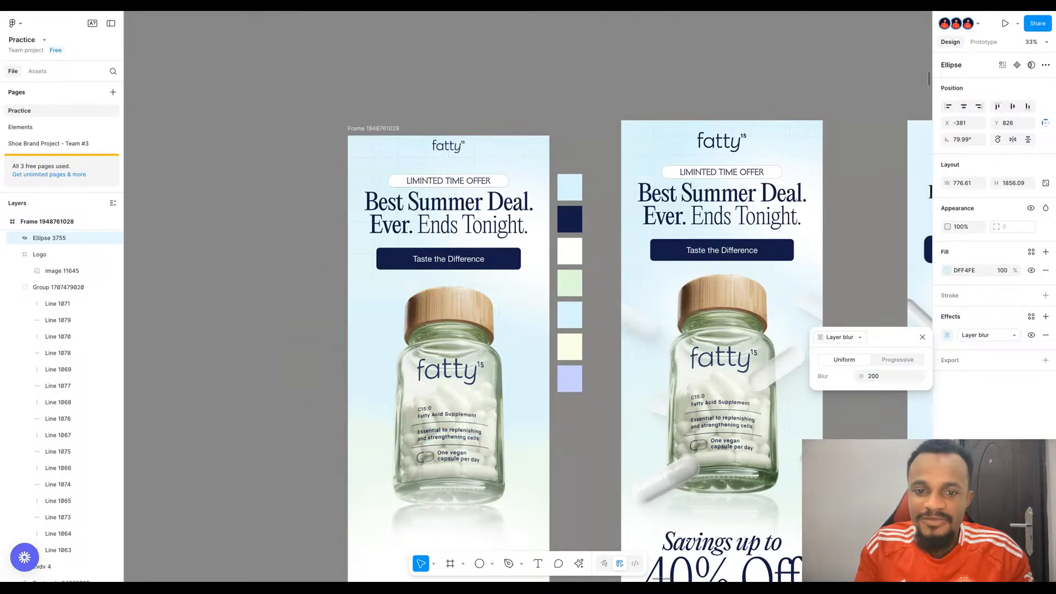
- Rotate the blurred light-blue ellipse to about 84°, after examining how it blends with the background and grid lines
scroll(359, 371, up, 3)
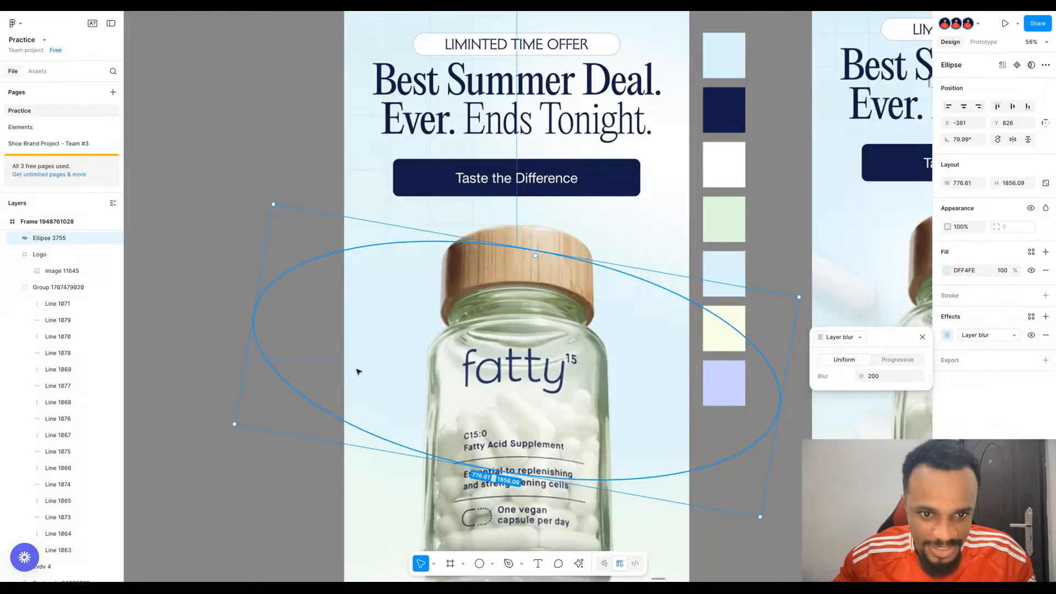
scroll(365, 295, up, 5)
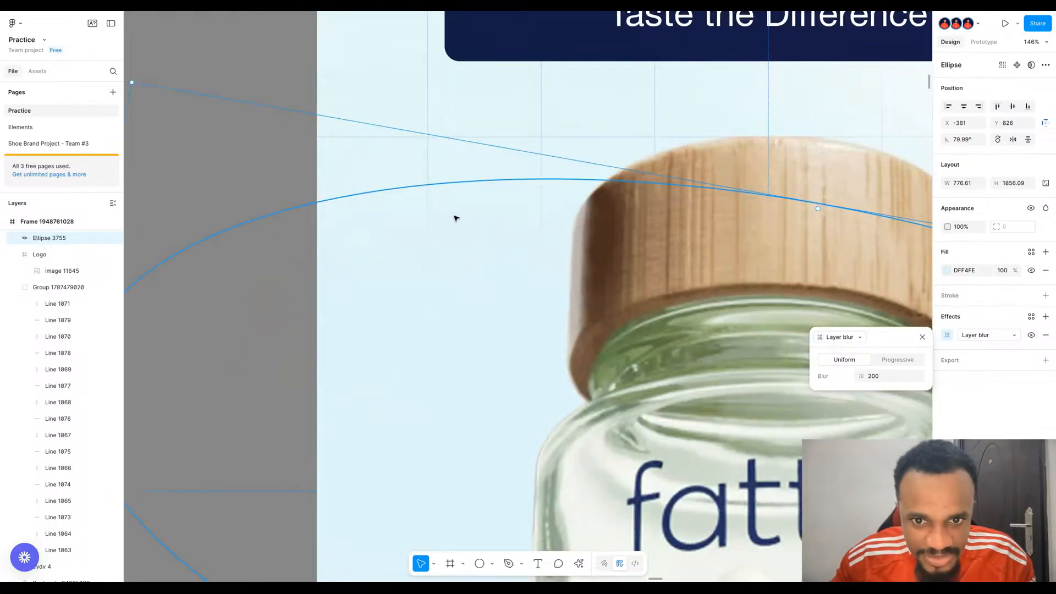
click(410, 79)
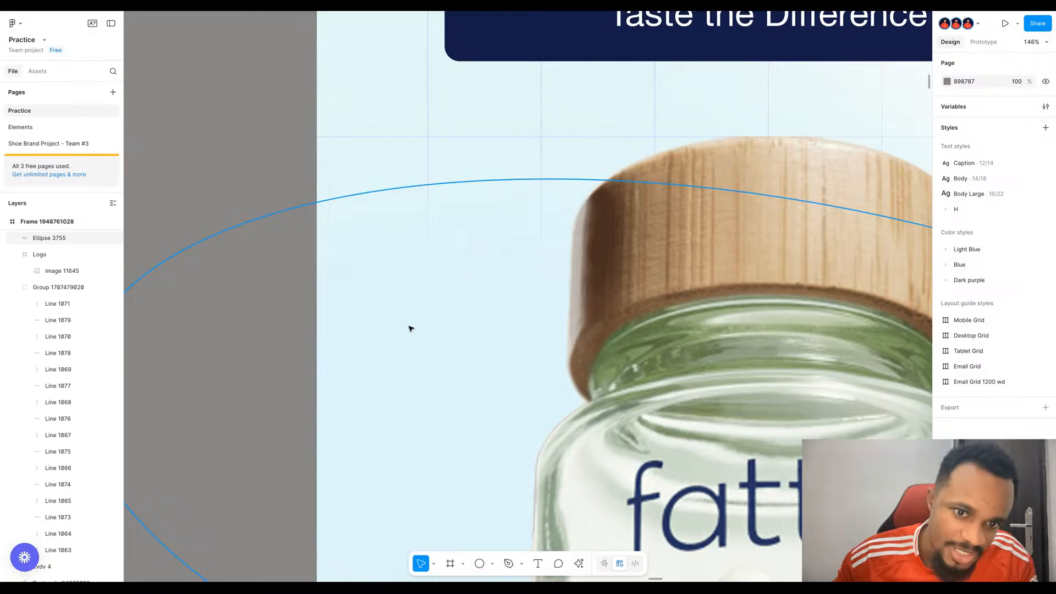
scroll(410, 330, up, 7)
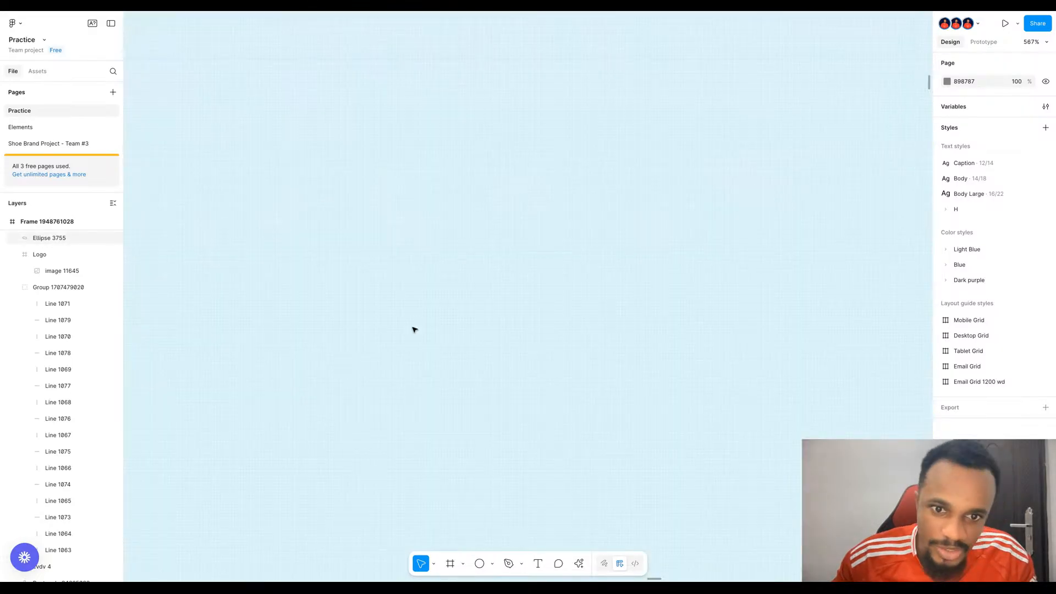
scroll(419, 330, down, 10)
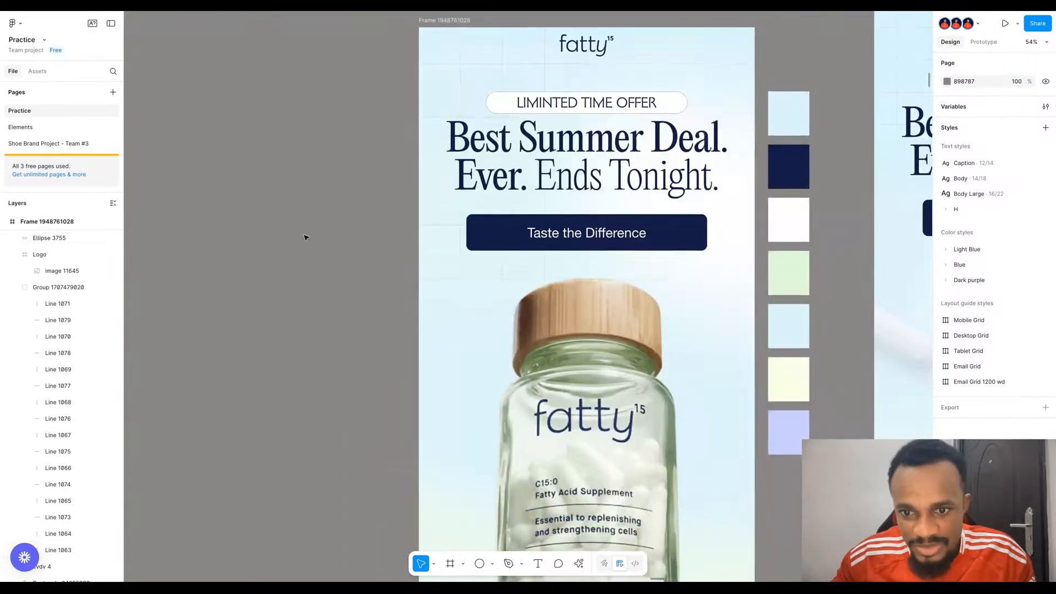
scroll(686, 328, down, 2)
scroll(816, 253, up, 6)
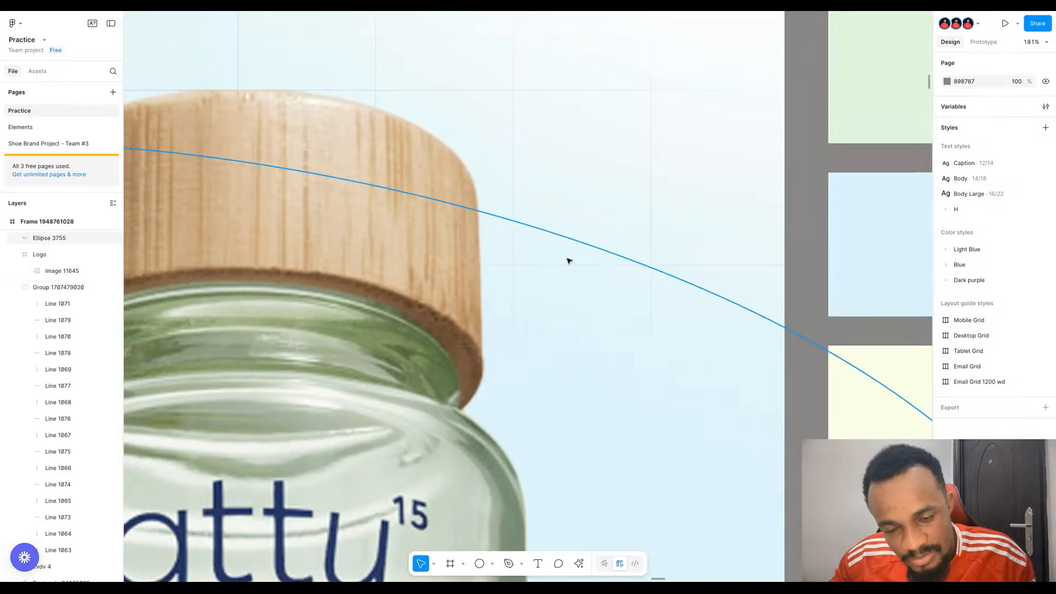
scroll(570, 261, down, 4)
click(570, 251)
drag(776, 275, 763, 255)
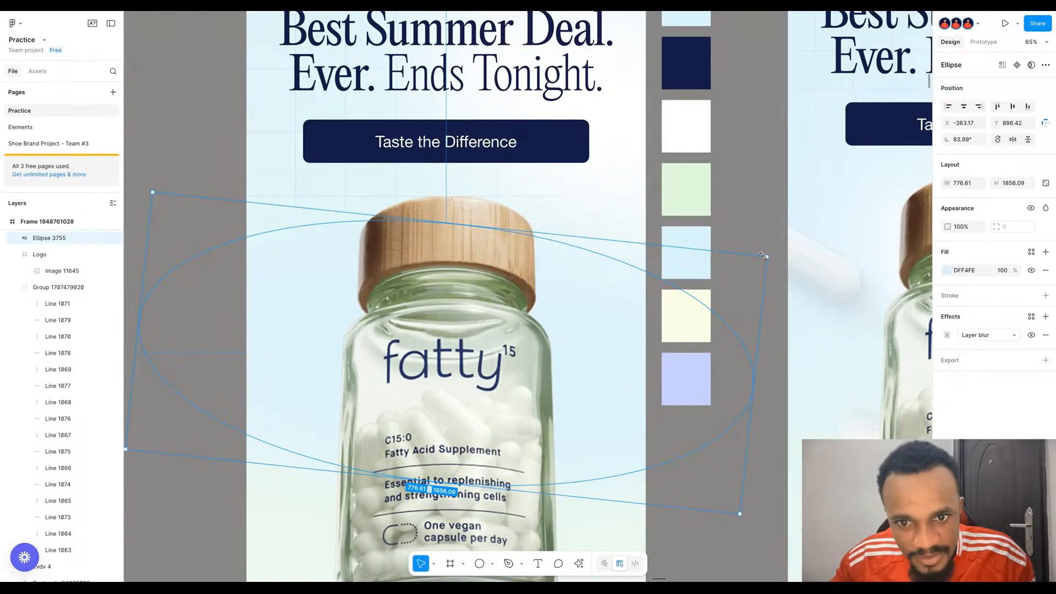
- Bring the upper glow ellipse, offer badge, headline, button and bottle image to the front, above the other glow ellipses
click(736, 201)
click(611, 170)
click(599, 325)
click(605, 206)
scroll(567, 212, up, 3)
shift+click(391, 99)
shift+click(392, 99)
shift+click(404, 253)
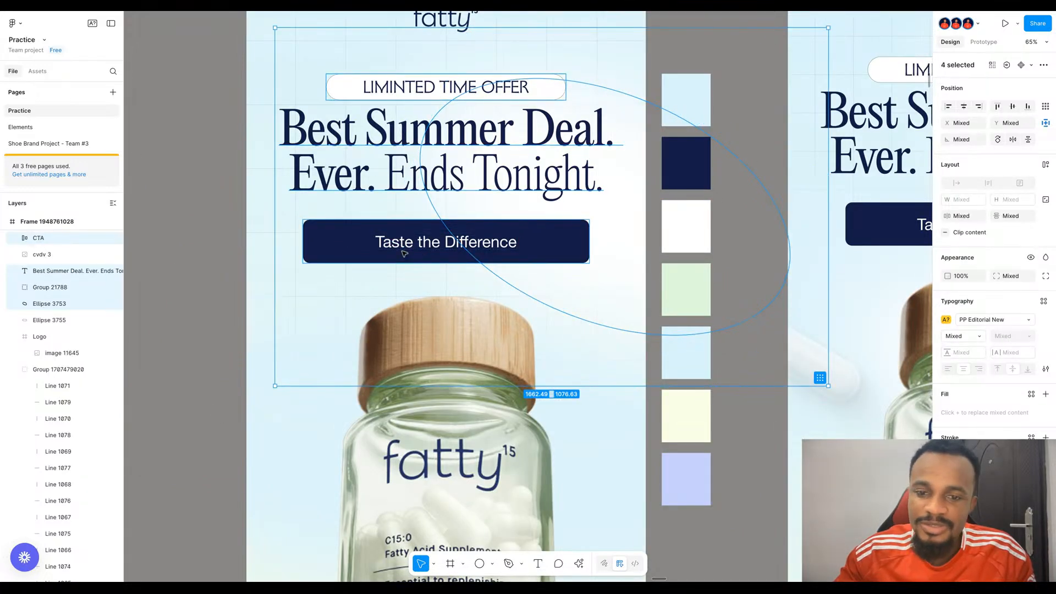
click(422, 438)
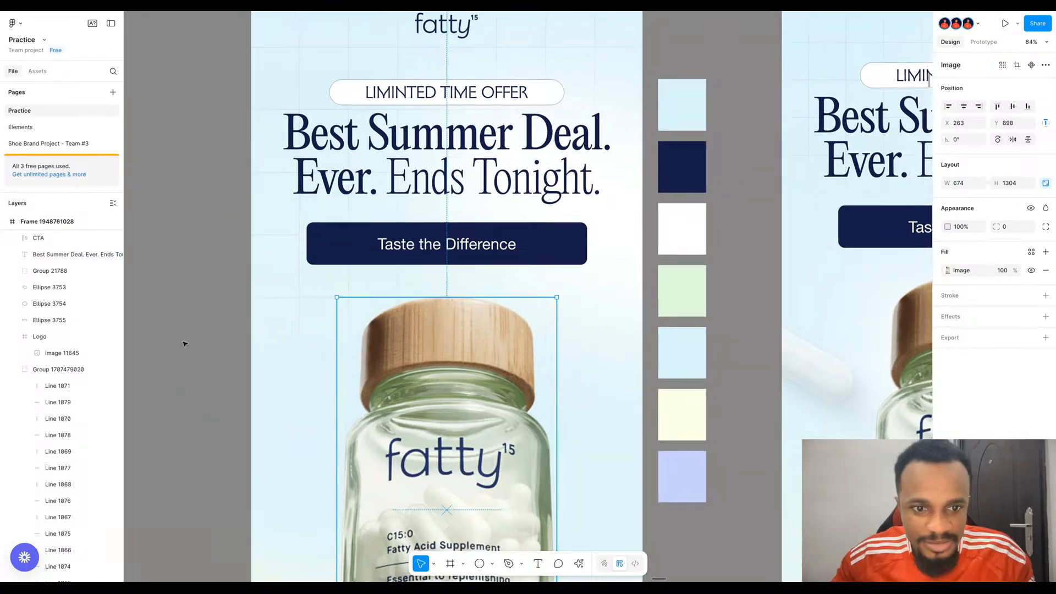
key(Escape)
- Duplicate the reference's "Savings up to 40% Off" heading, paragraph and button into the new frame below the bottle, centred horizontally
scroll(508, 325, down, 5)
scroll(345, 318, down, 3)
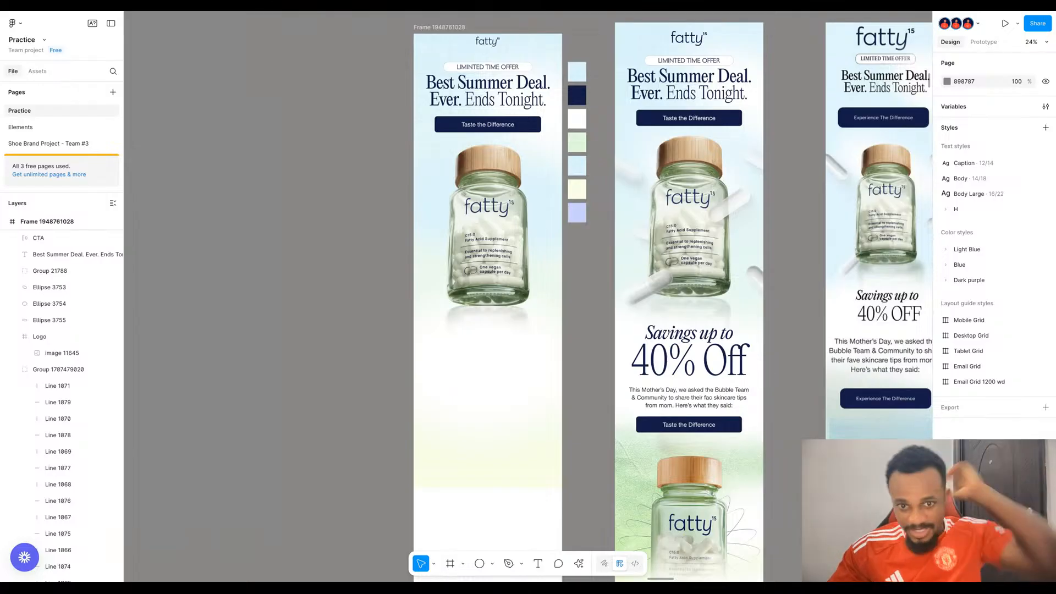
click(693, 337)
click(710, 340)
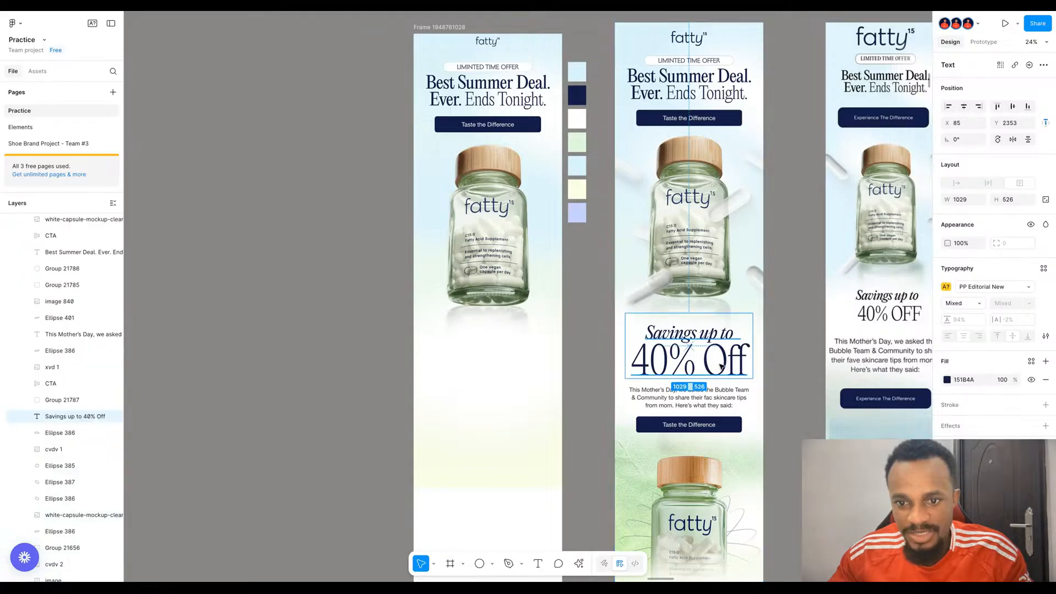
shift+click(699, 397)
shift+click(715, 423)
drag(715, 400, 512, 399)
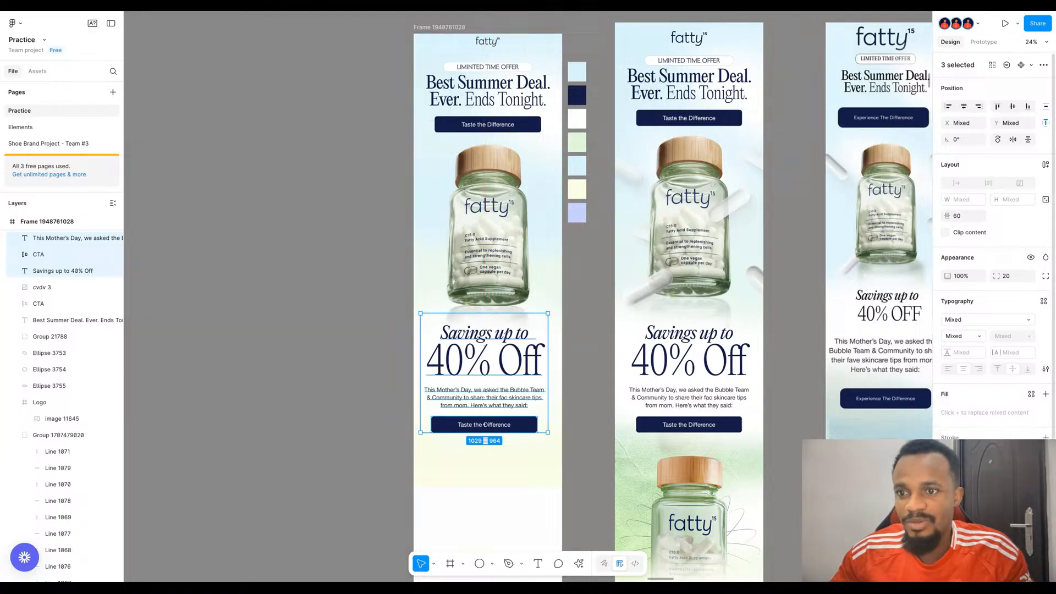
click(964, 107)
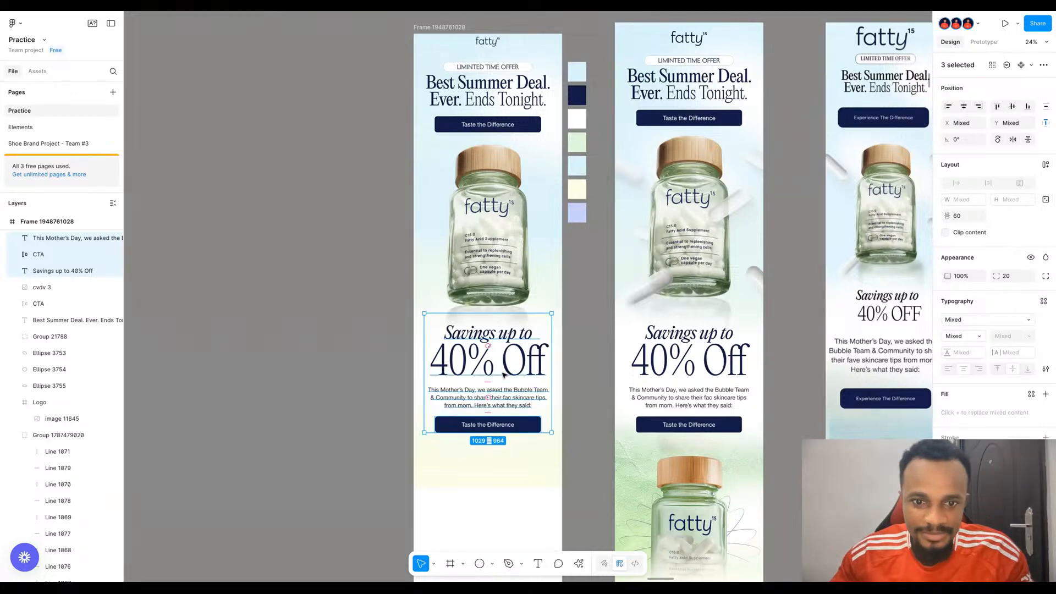
- Measure the copied savings block's distances to the background edges and examine the reference email's remaining lower sections
key(alt)
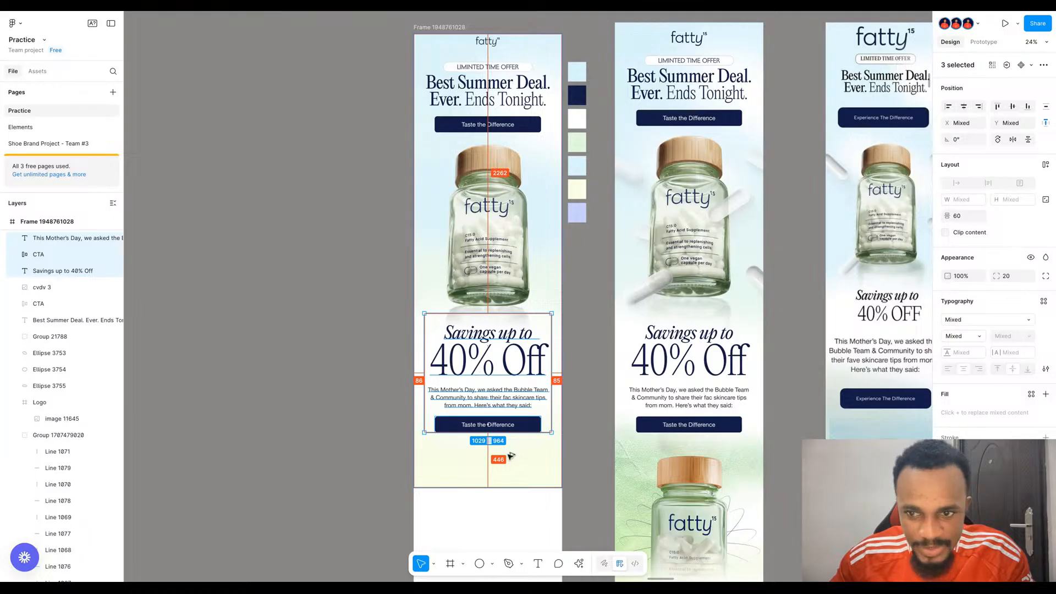
click(589, 388)
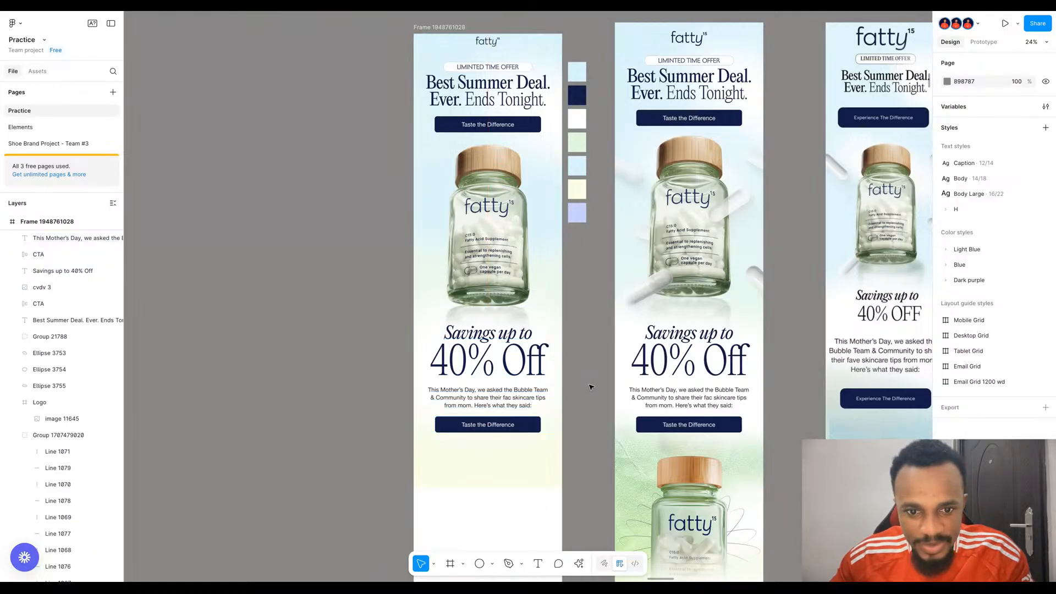
click(488, 424)
shift+click(487, 397)
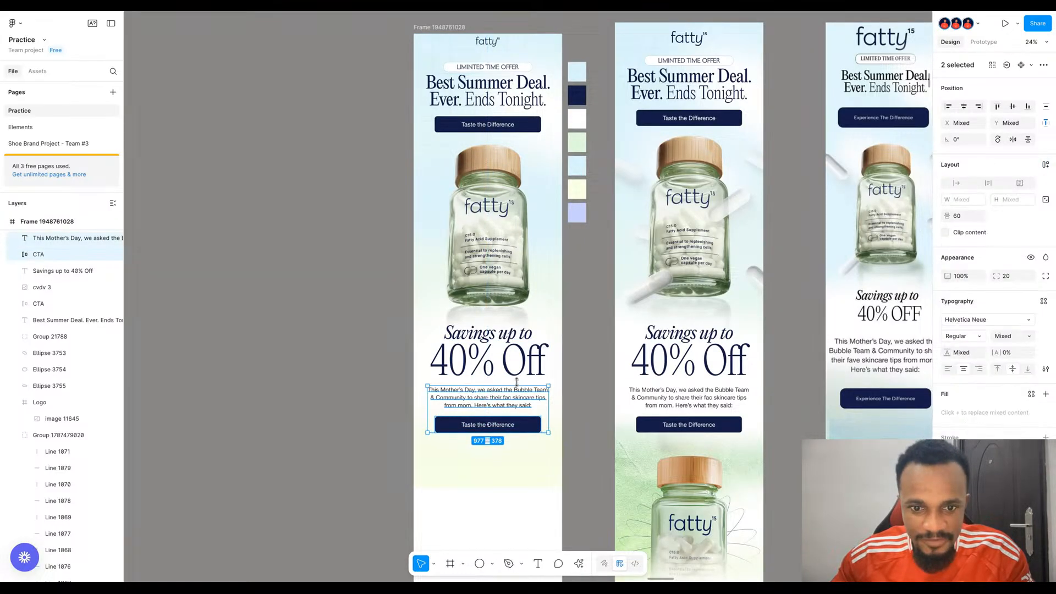
click(521, 371)
click(595, 405)
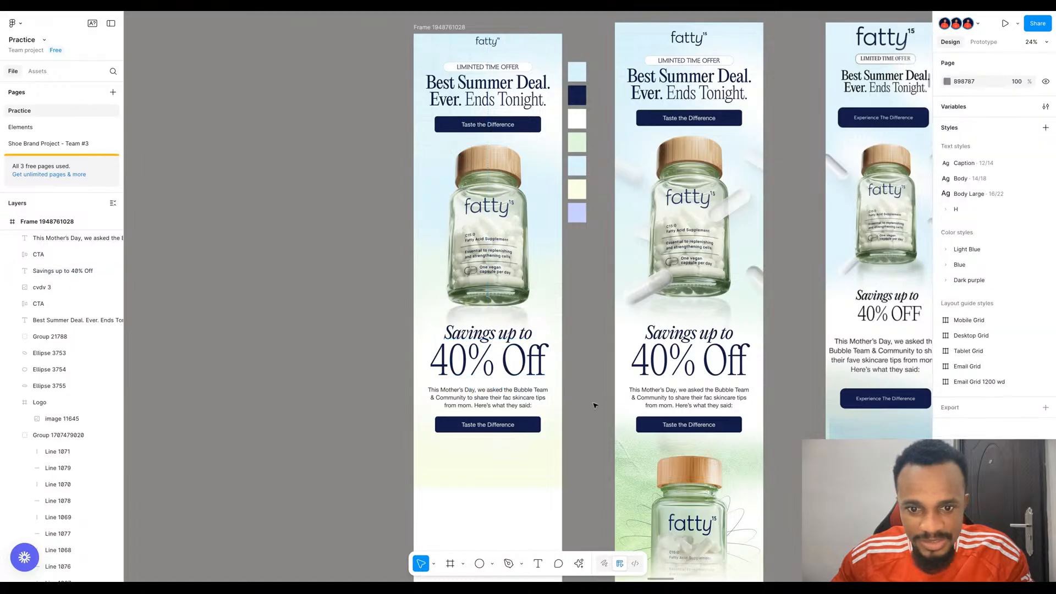
scroll(595, 406, down, 5)
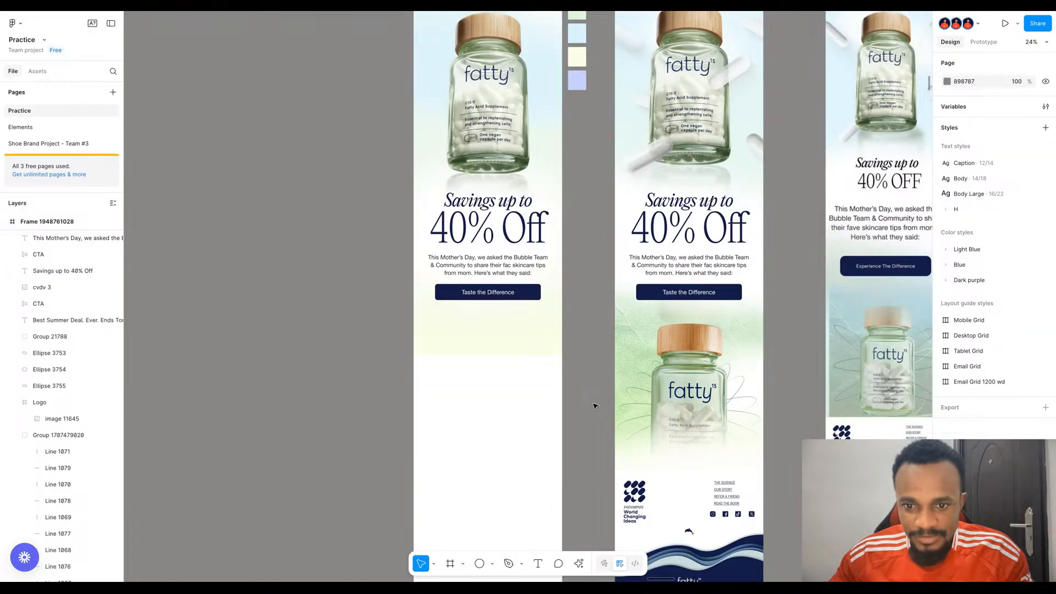
scroll(595, 406, down, 3)
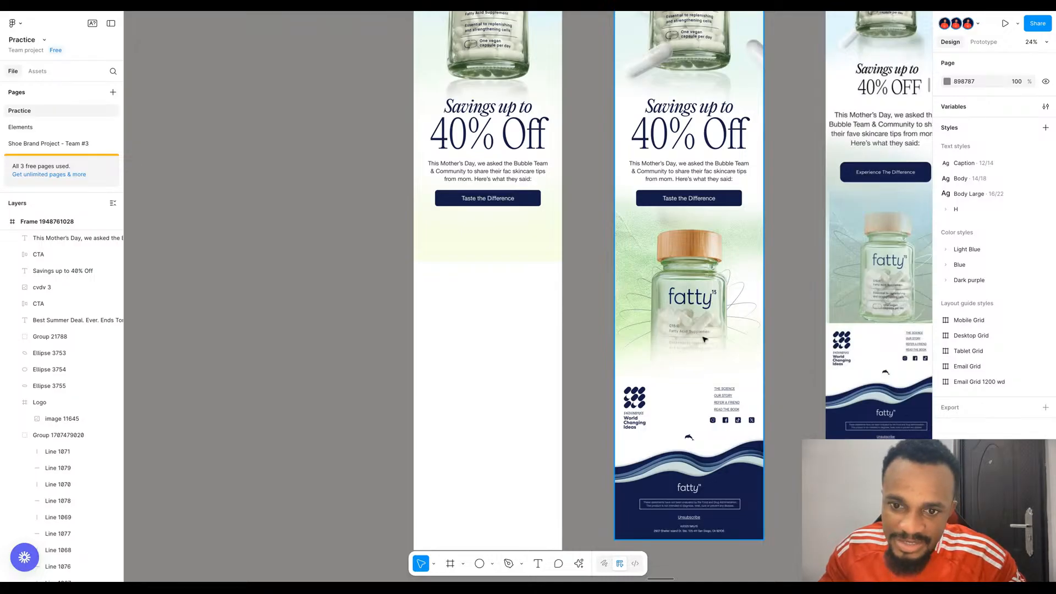
- Duplicate the reference's lower bottle image onto the empty canvas and extend the new frame's gradient background rectangle to a height of 4967 px
scroll(712, 310, down, 3)
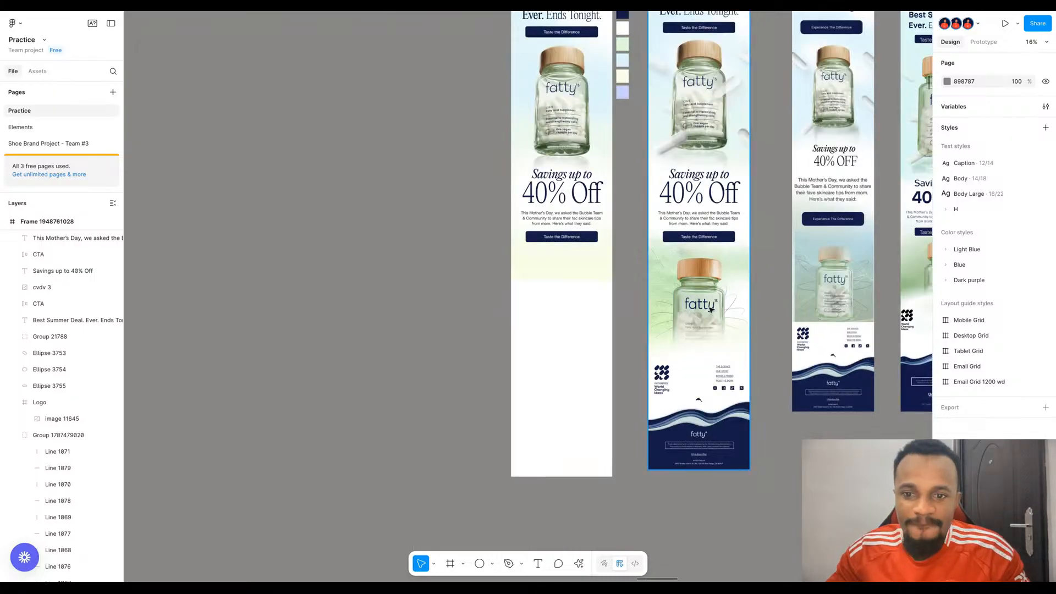
click(710, 309)
click(710, 310)
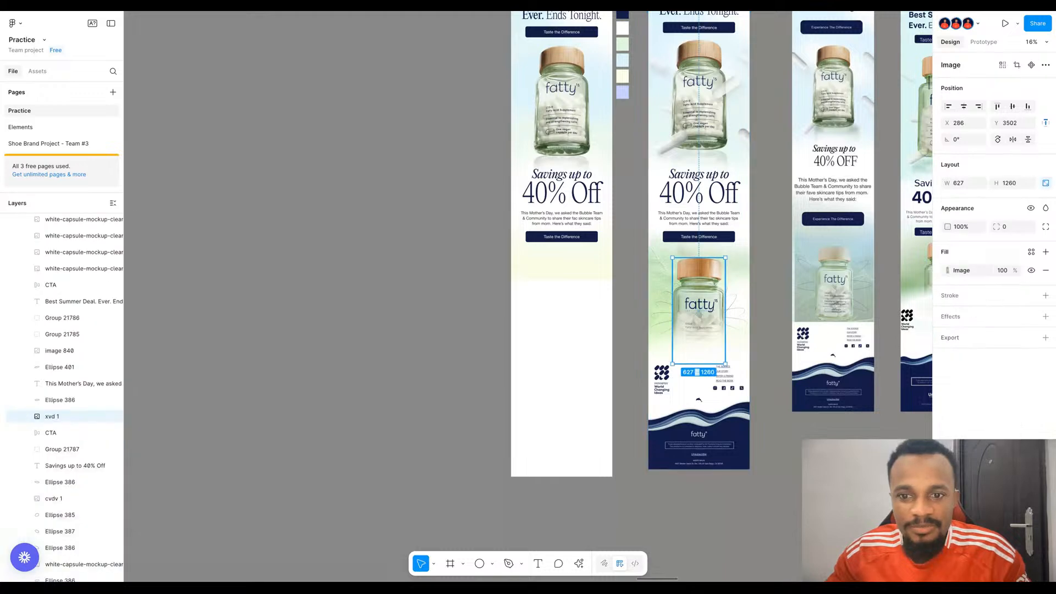
drag(710, 310, 474, 311)
click(558, 277)
drag(562, 275, 564, 389)
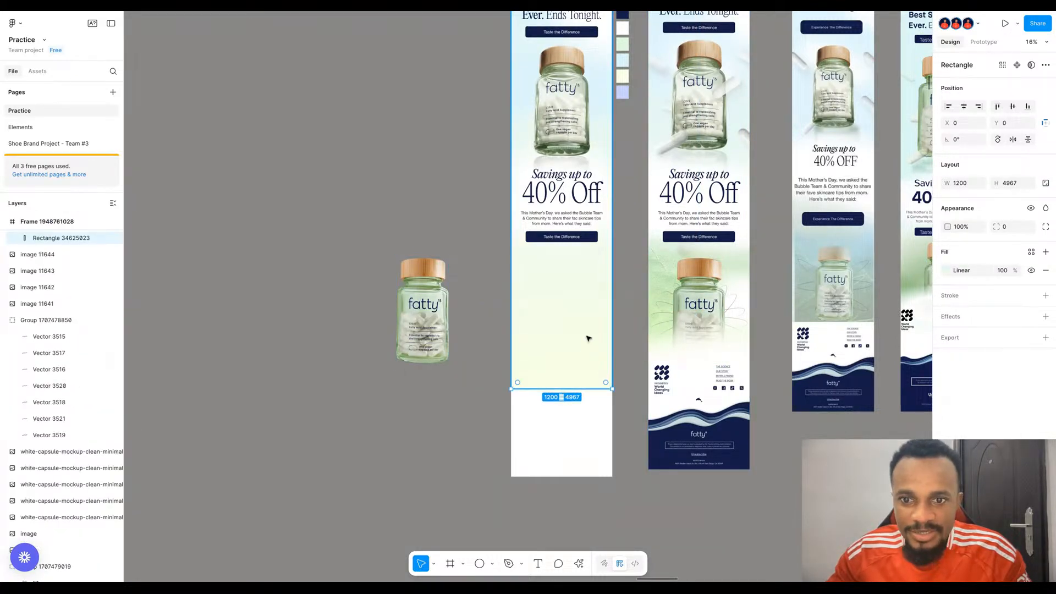
- Move the dark 1200 × 2445 texture image near the loose assets a little closer to the email designs
scroll(505, 313, down, 3)
scroll(555, 319, right, 3)
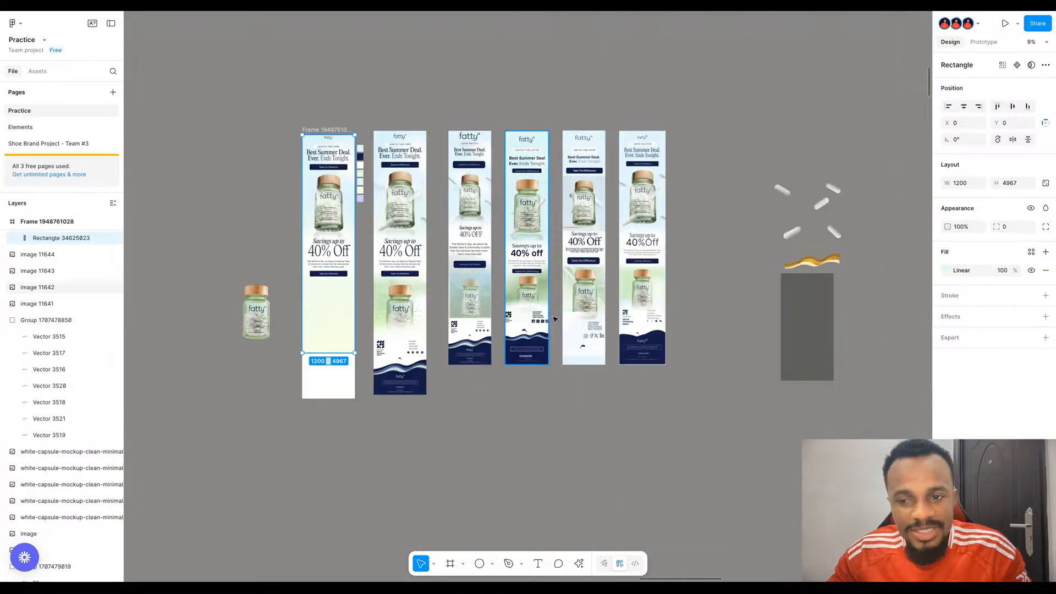
click(803, 322)
scroll(825, 339, up, 2)
scroll(825, 340, up, 4)
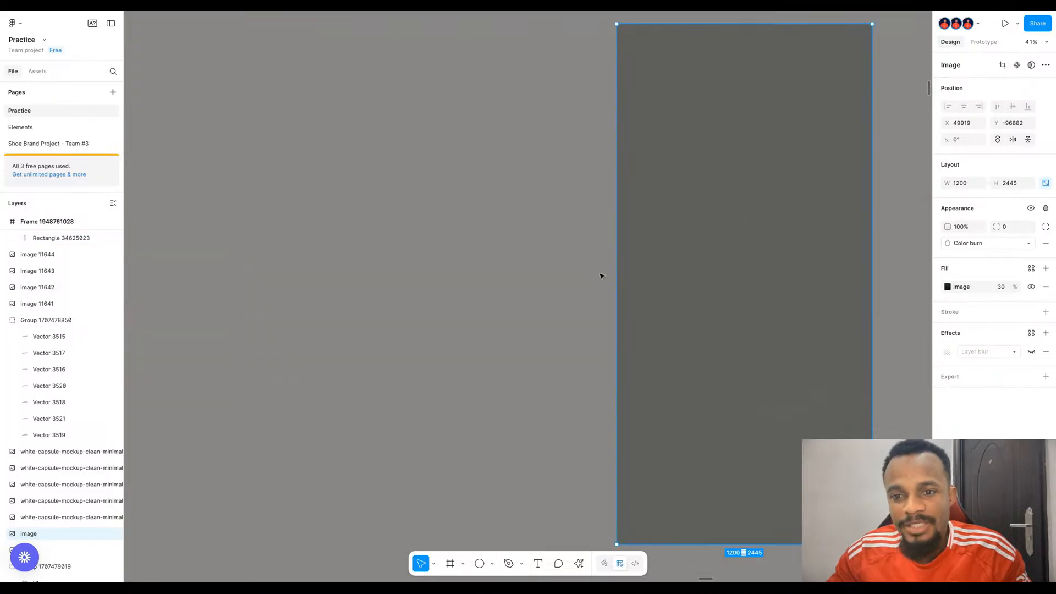
drag(808, 294, 714, 314)
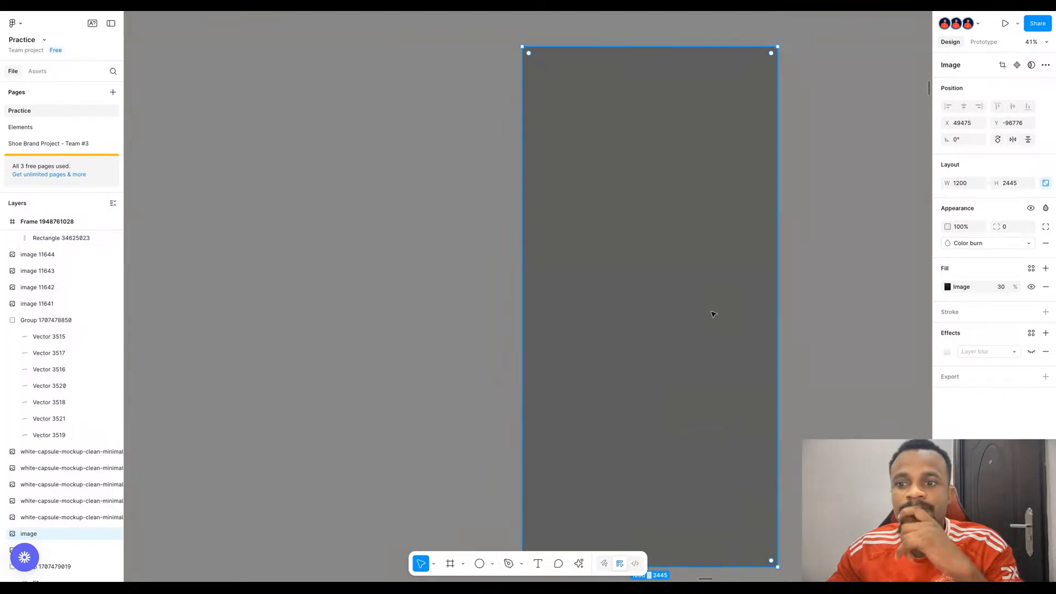
- Examine the dark texture image without its Color burn blend mode, and undo the blend mode change
click(1046, 210)
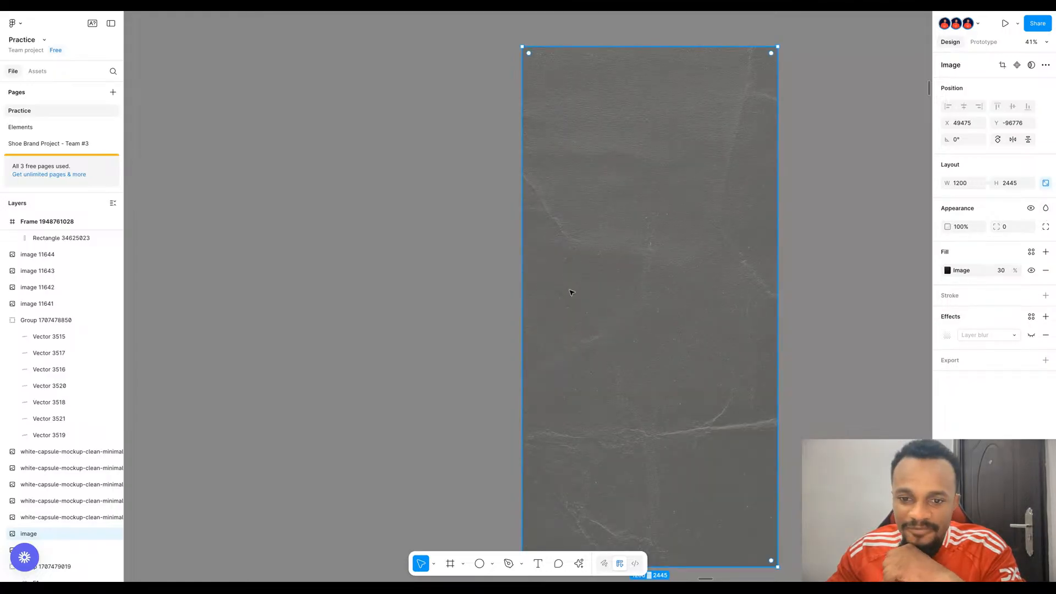
scroll(602, 369, down, 3)
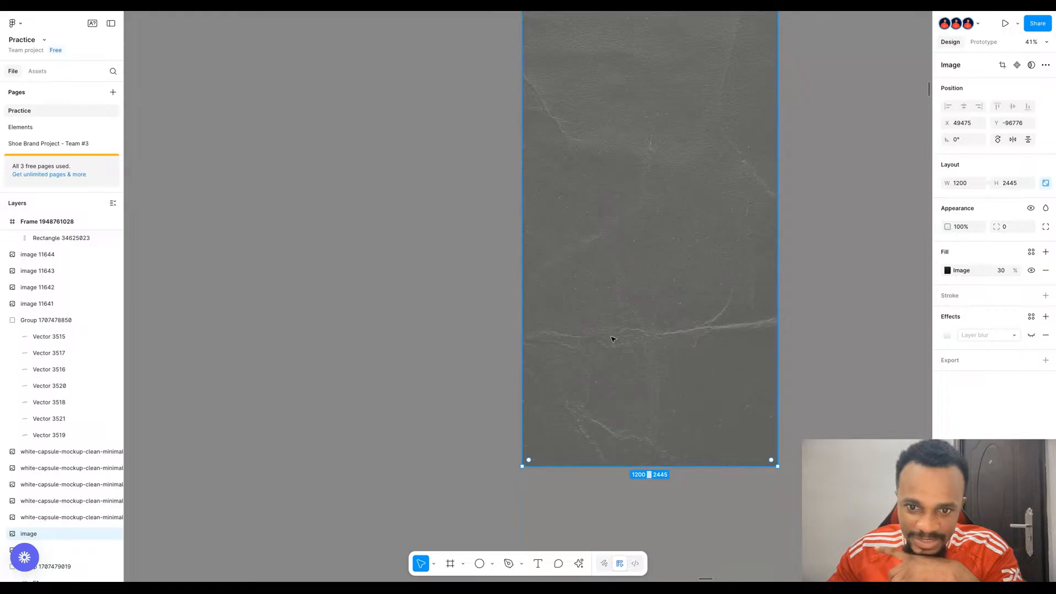
scroll(644, 336, up, 4)
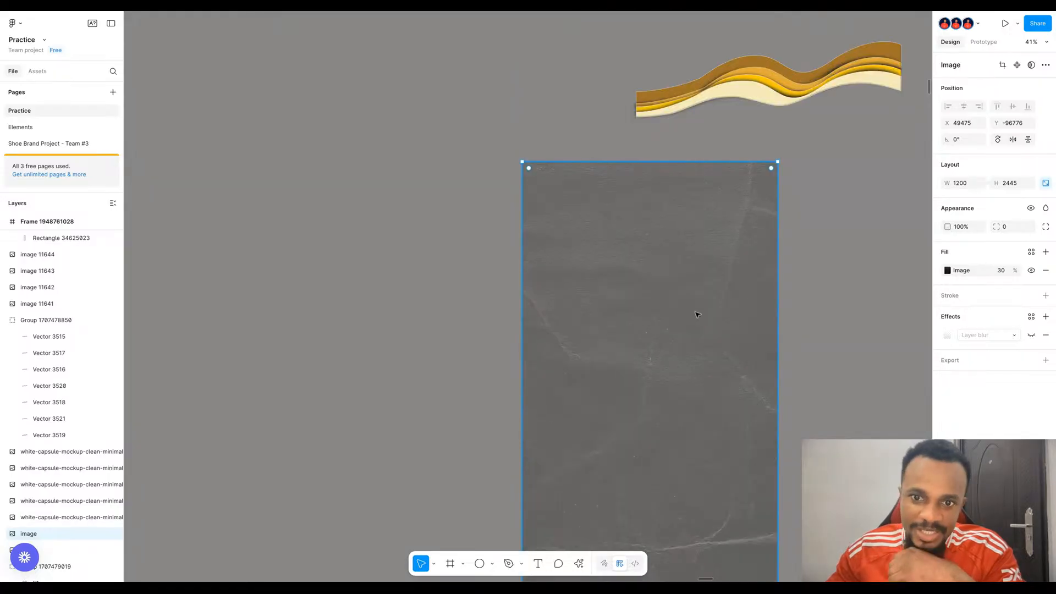
click(818, 330)
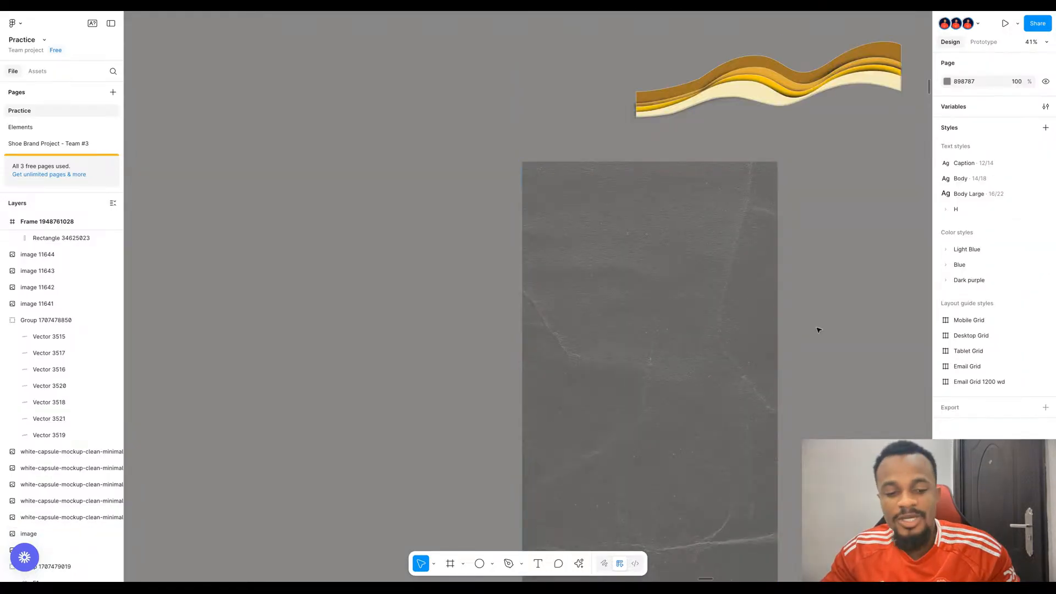
key(ctrl+z)
key(ctrl+z)
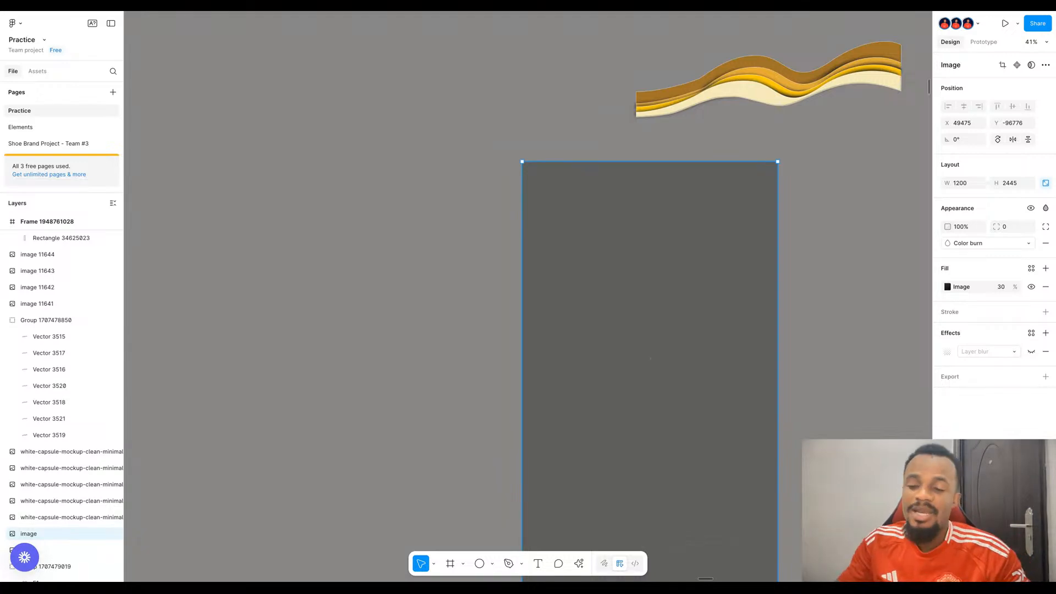
- Move the dark Color burn texture image onto the empty canvas beside the duplicated bottle and the new frame
click(846, 347)
scroll(847, 346, down, 5)
drag(808, 352, 422, 356)
scroll(737, 352, left, 7)
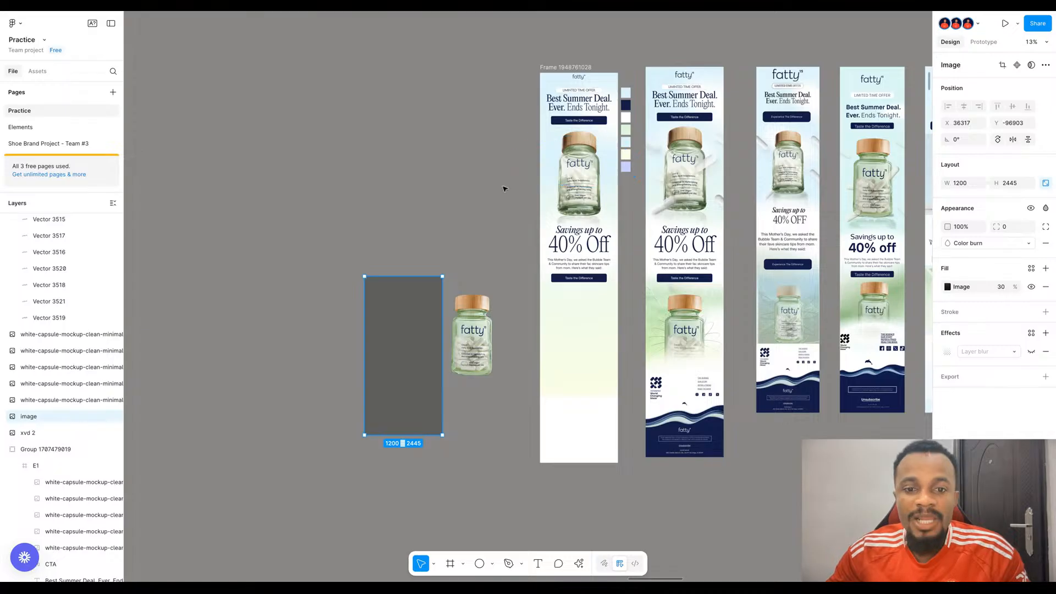
- Place the duplicated bottle image in the new frame, roughly centred and 160 px below the savings section's button
scroll(501, 320, up, 5)
drag(469, 325, 674, 329)
key(alt)
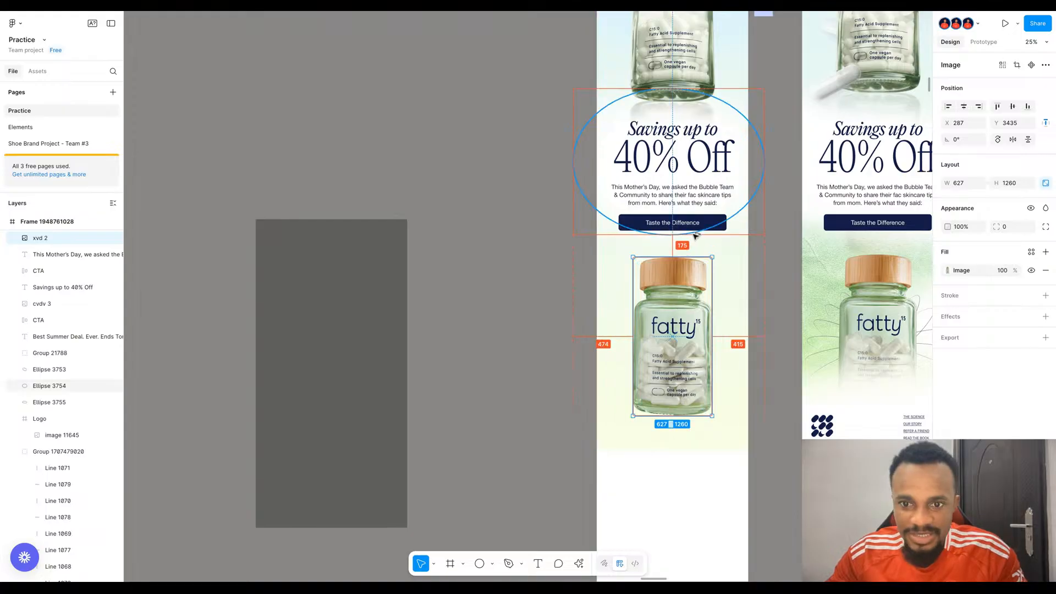
key(shift+Up)
key(shift+Up)
key(shift+Up)
key(shift+Up)
key(shift+Up)
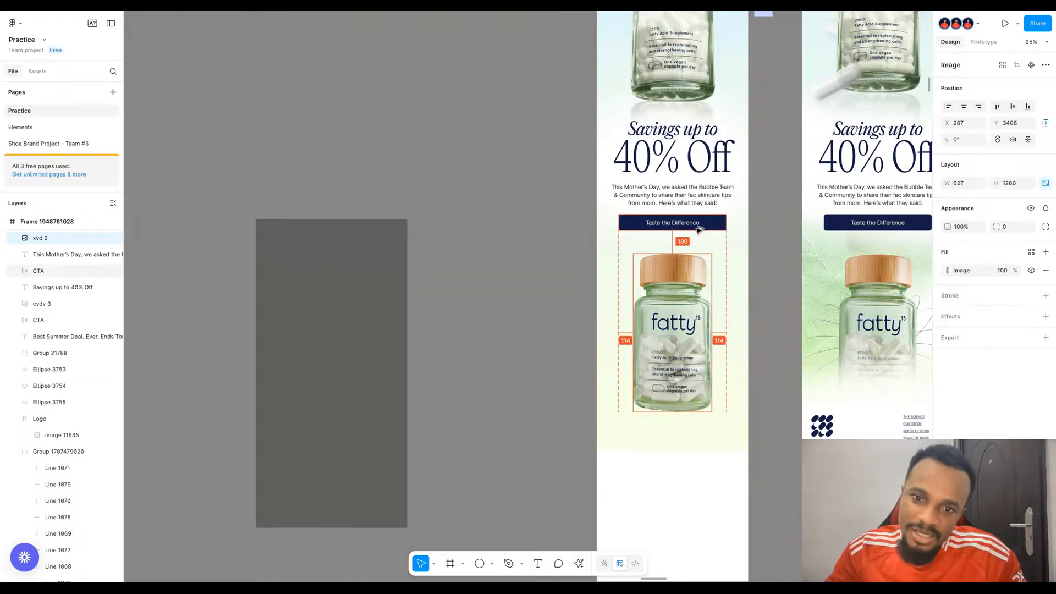
key(shift+Down)
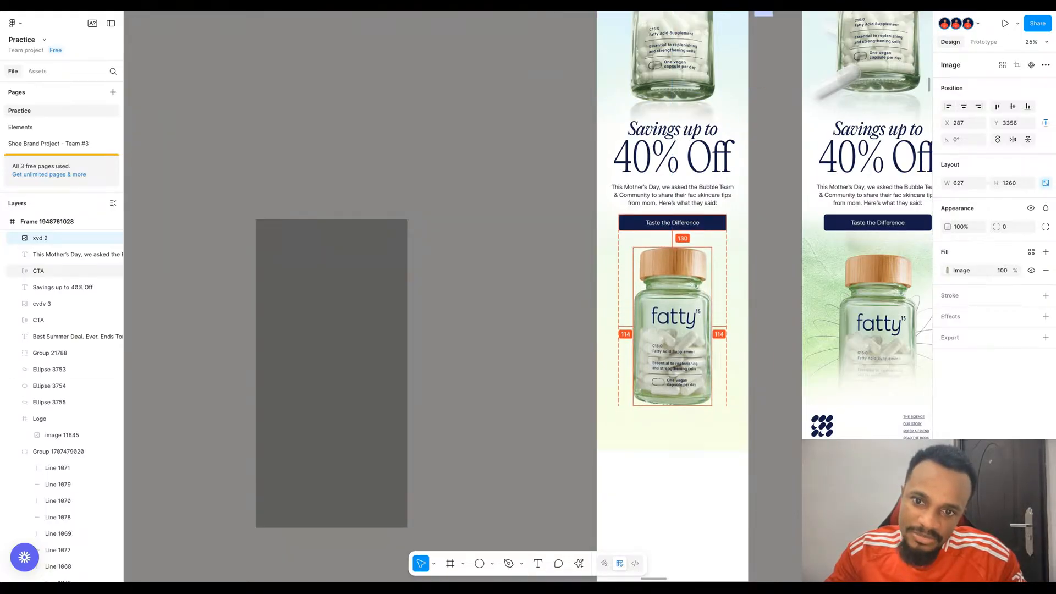
key(shift+Down)
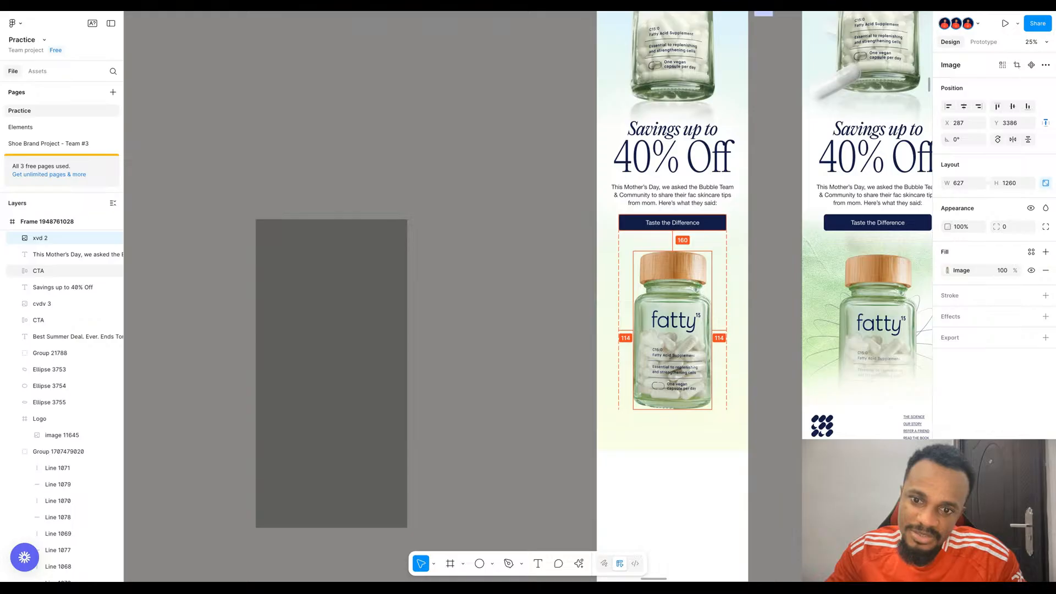
- Bring the dark texture image closer to the new frame on the empty canvas
drag(347, 346, 406, 317)
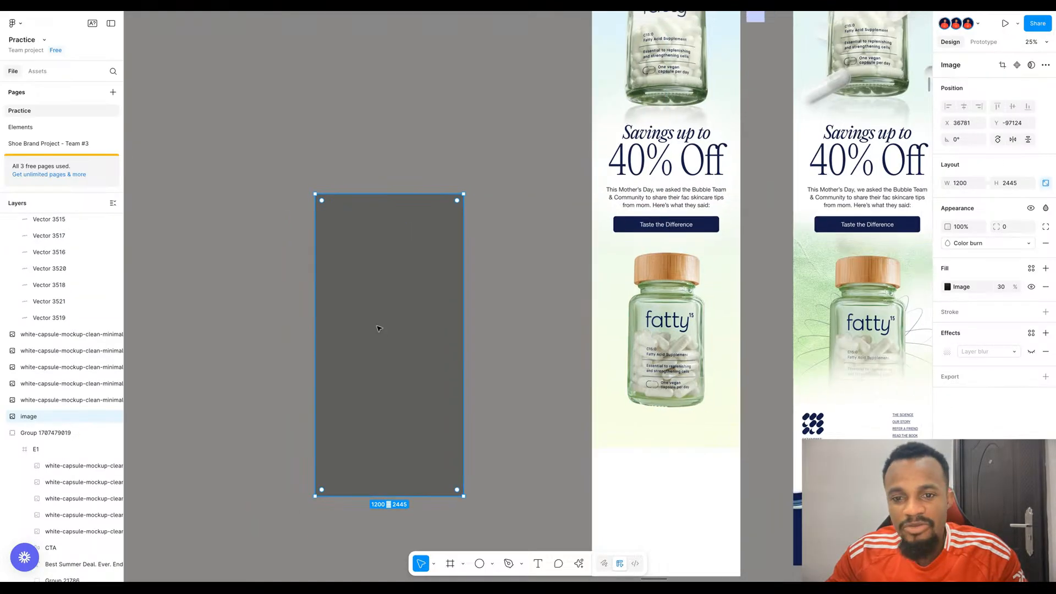
scroll(379, 328, down, 5)
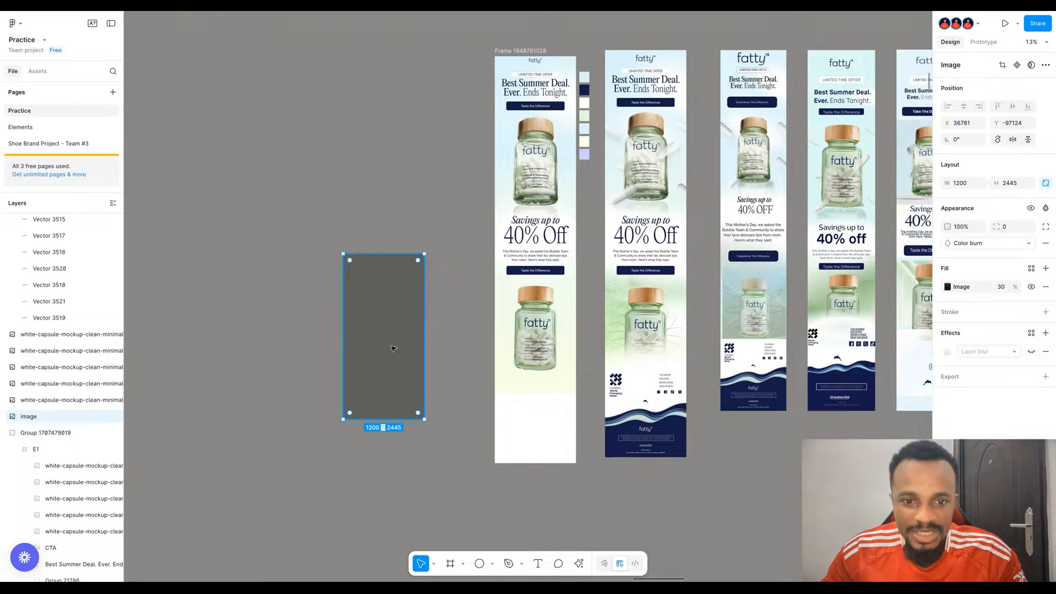
click(440, 319)
- Add a Noise effect to the new frame's gradient background rectangle and open the effect's settings
scroll(479, 349, up, 8)
click(546, 407)
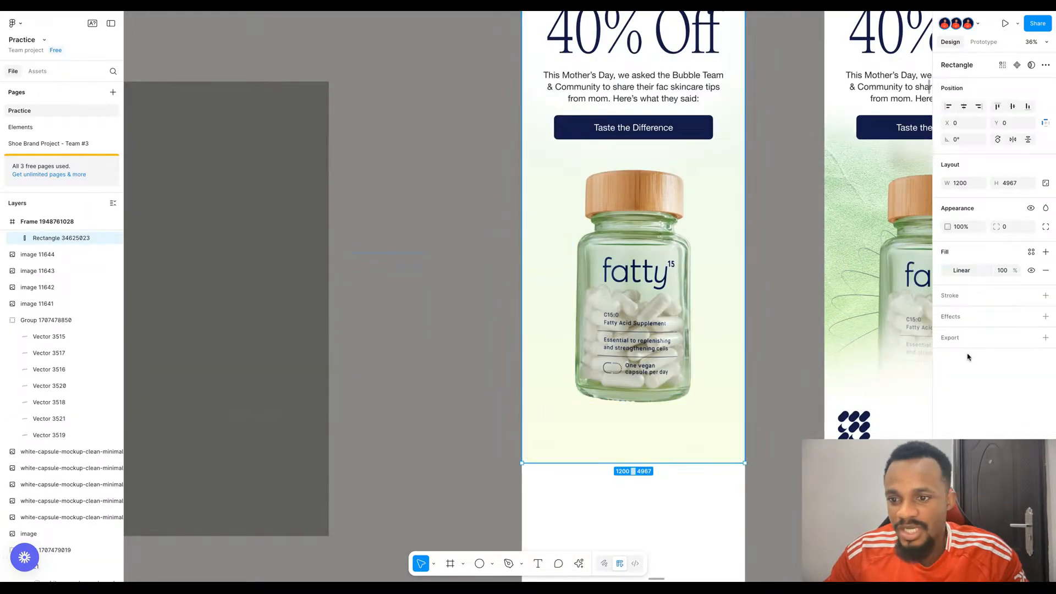
click(1046, 317)
click(994, 335)
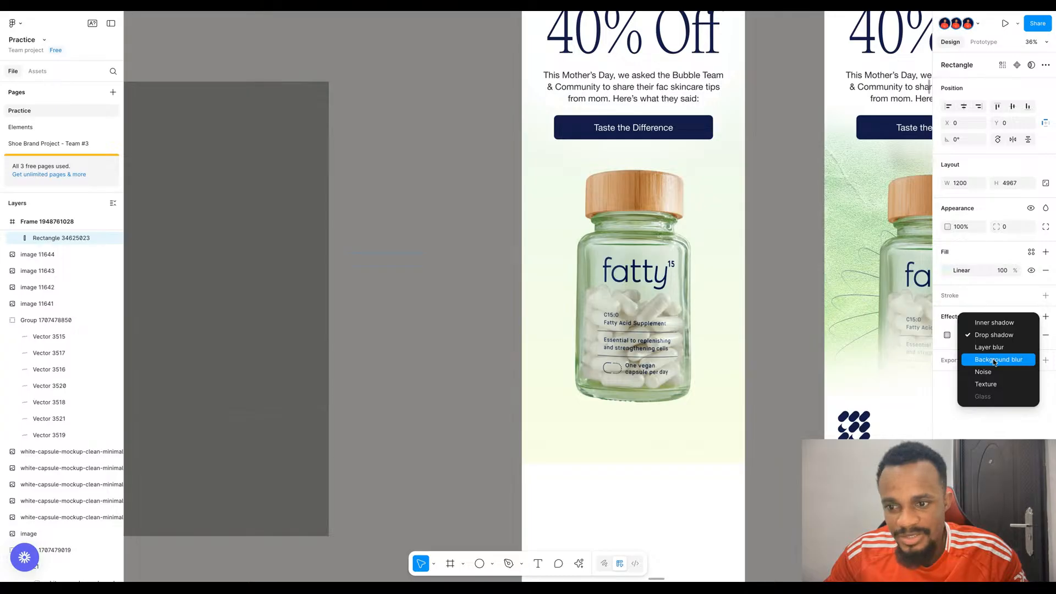
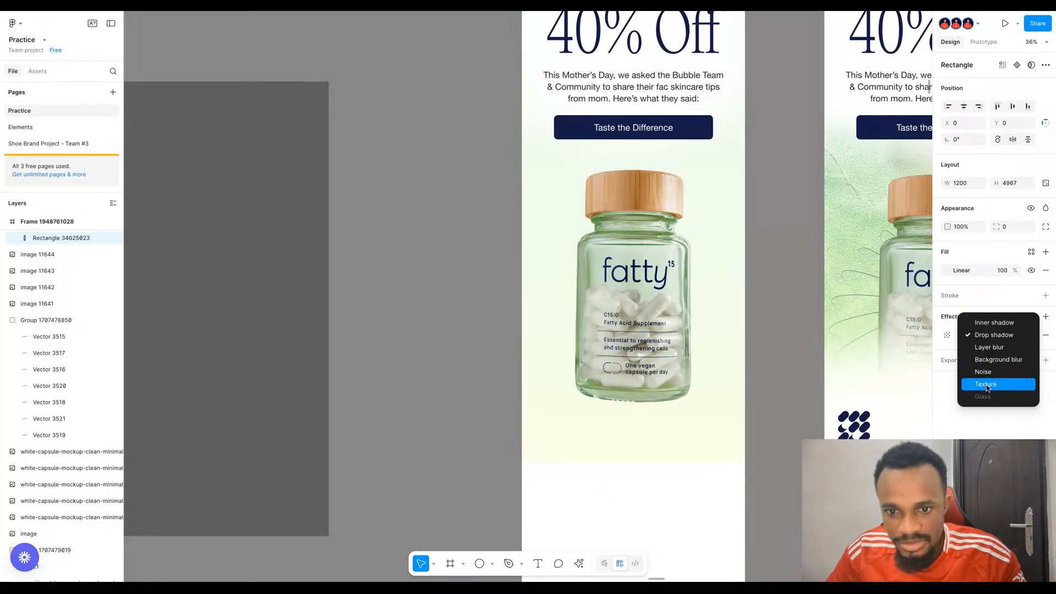
click(984, 372)
click(947, 335)
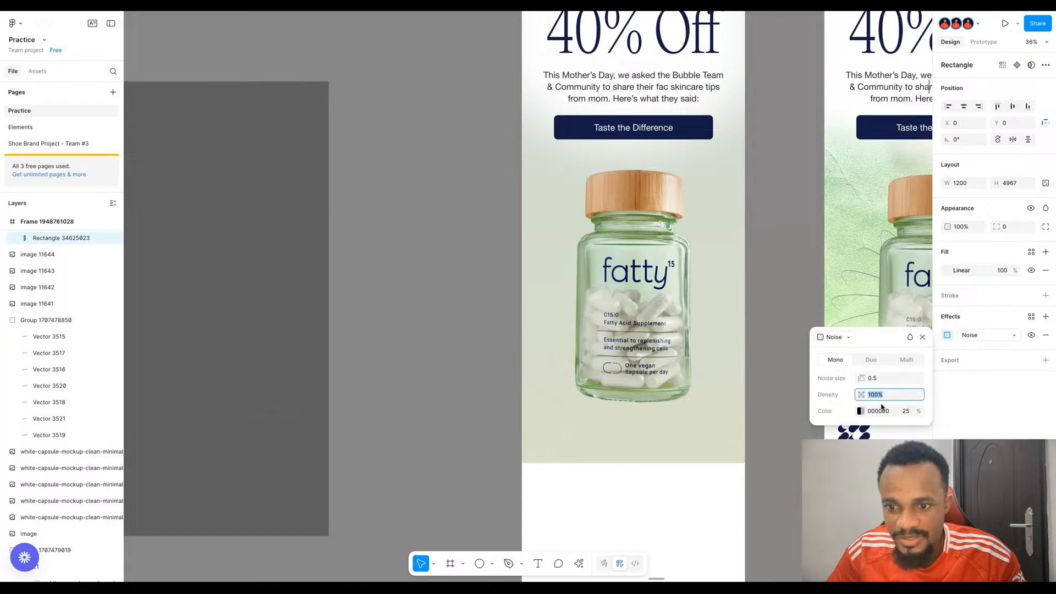
- Raise the opacity of the background rectangle's black noise effect to 60%
click(874, 412)
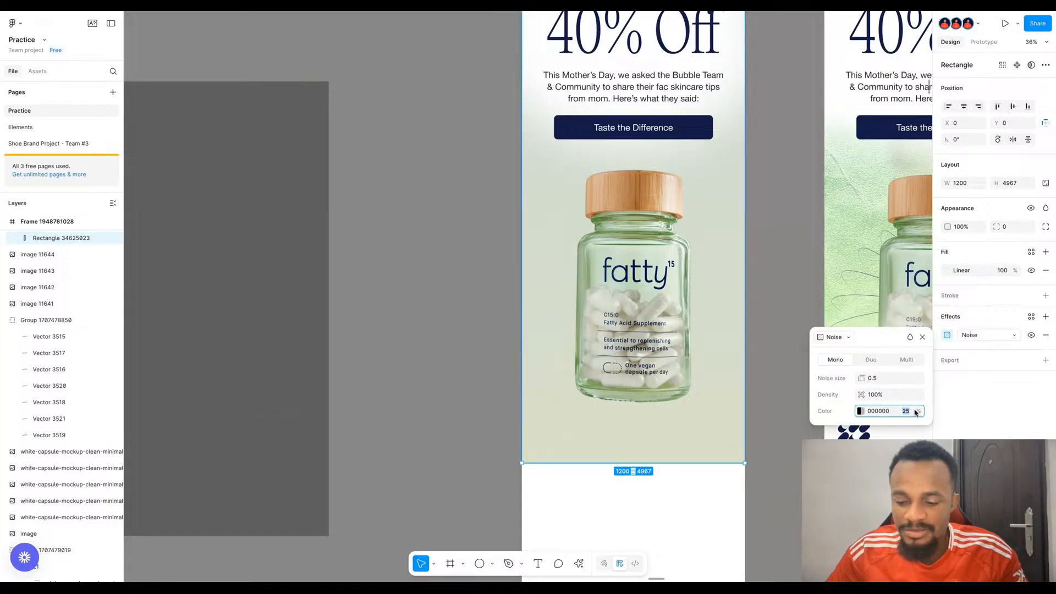
key(Up)
key(Up)
key(Up)
key(shift+Up)
key(shift+Up)
key(shift+Up)
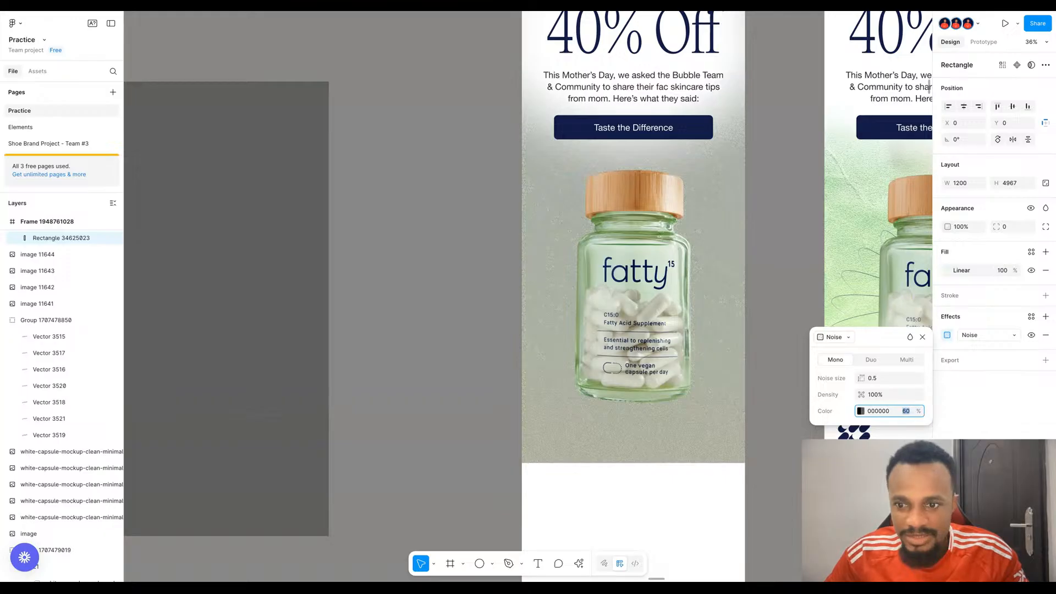
- Try larger noise sizes for the background rectangle's noise effect and set the size to 2
click(882, 380)
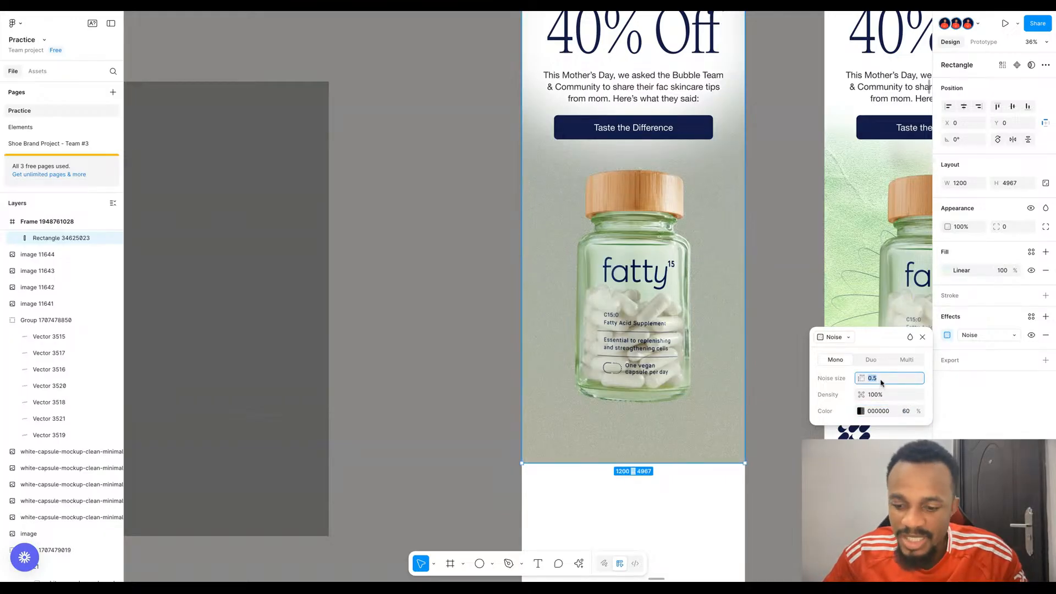
key(shift+Up)
text(10)
key(Return)
text(4)
key(Return)
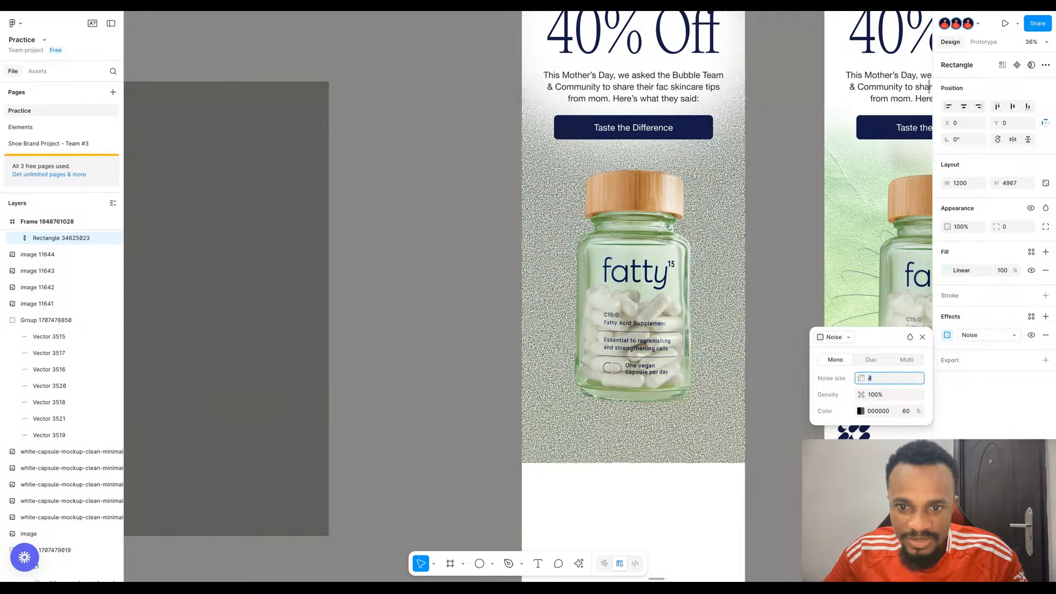
text(2)
key(Return)
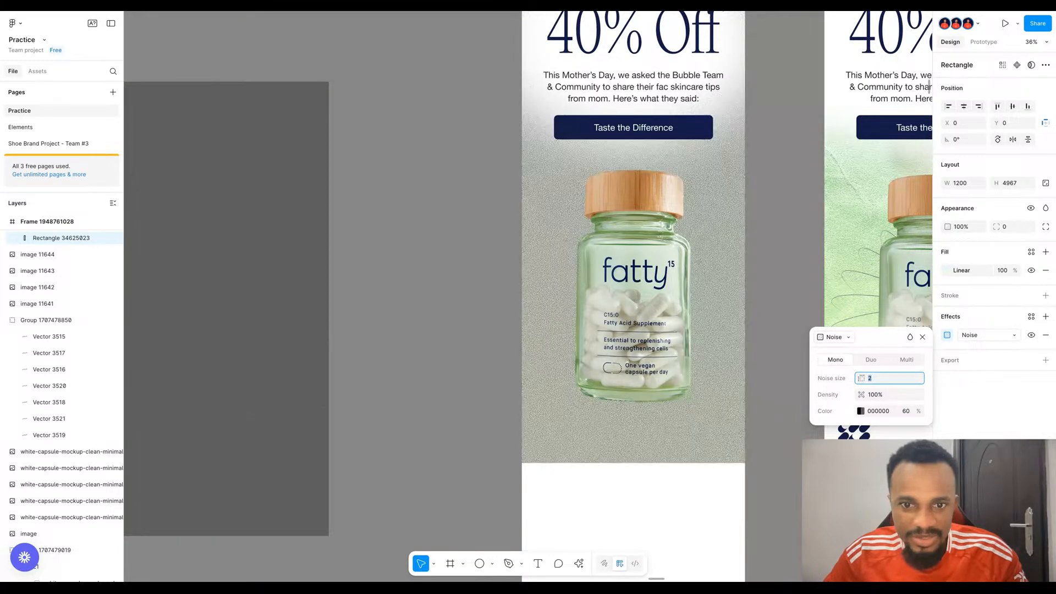
- Review the noise texture across the email background and remove the noise effect from the rectangle
scroll(575, 303, down, 2)
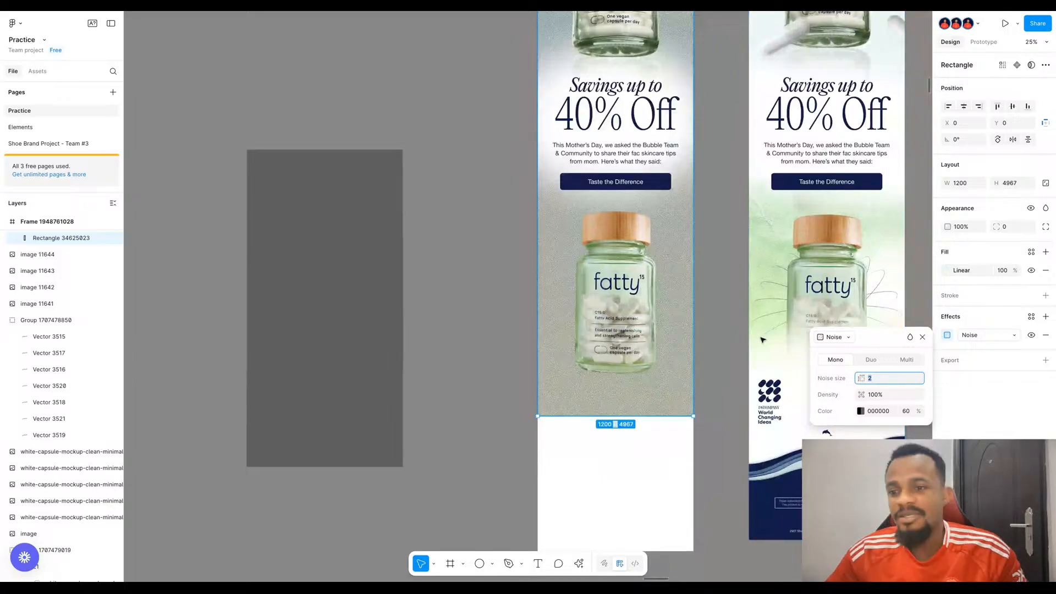
scroll(583, 264, up, 5)
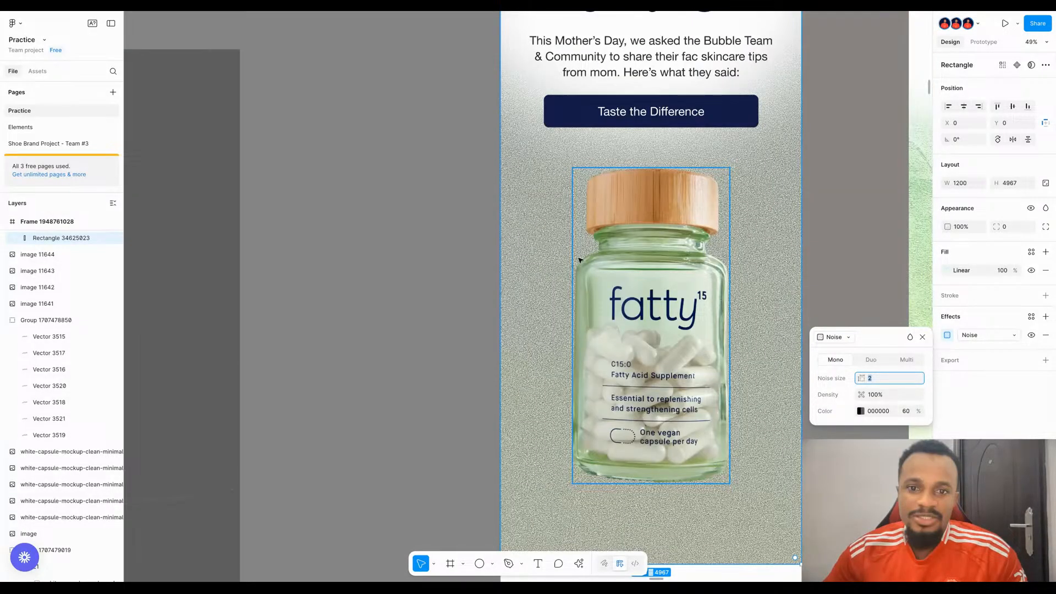
scroll(579, 260, up, 8)
scroll(580, 260, down, 2)
scroll(580, 259, up, 3)
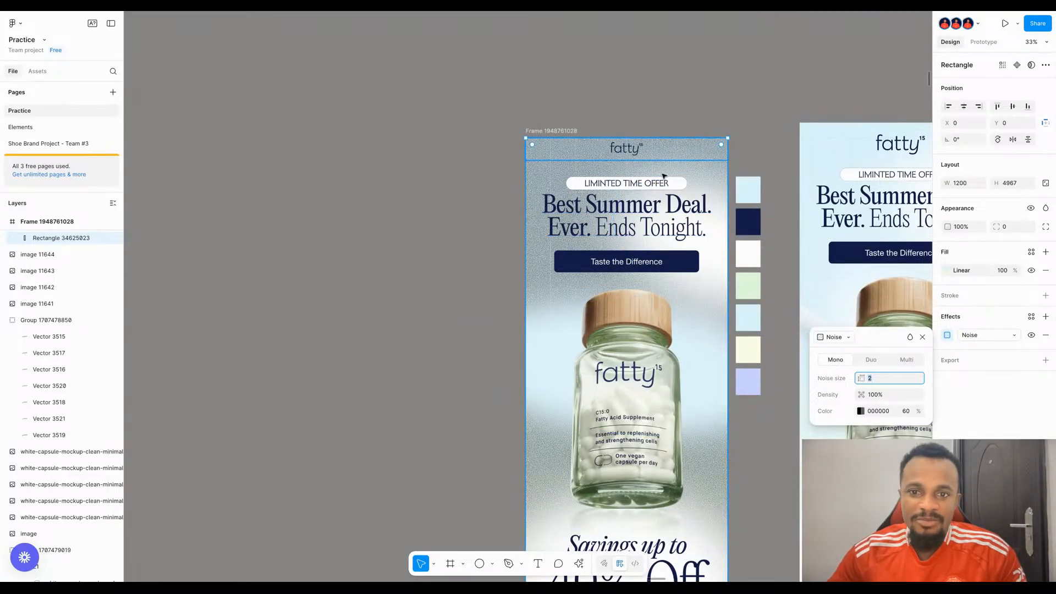
scroll(661, 226, down, 3)
scroll(661, 231, down, 2)
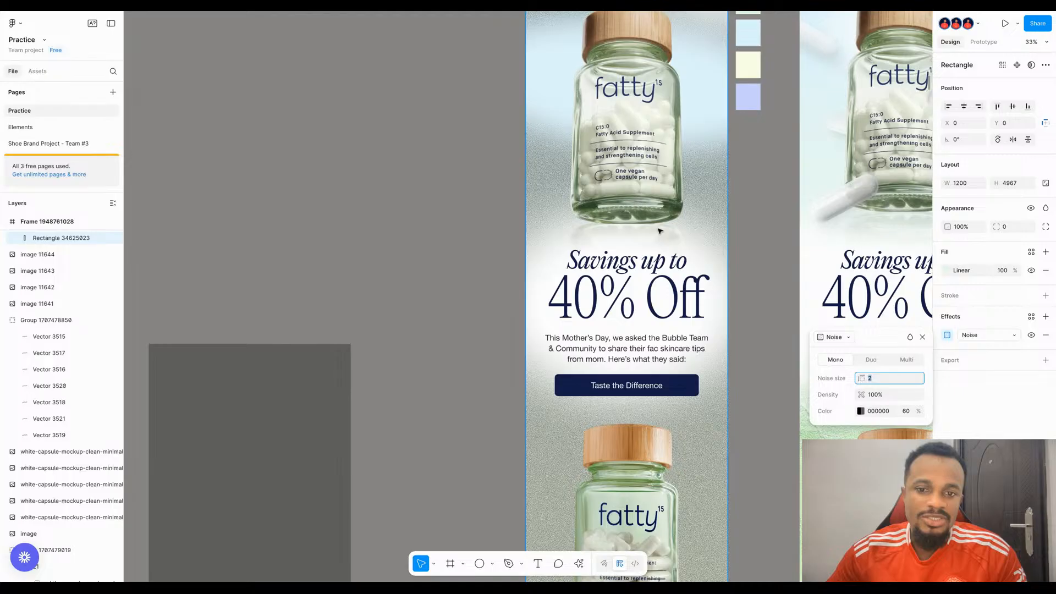
scroll(661, 231, down, 4)
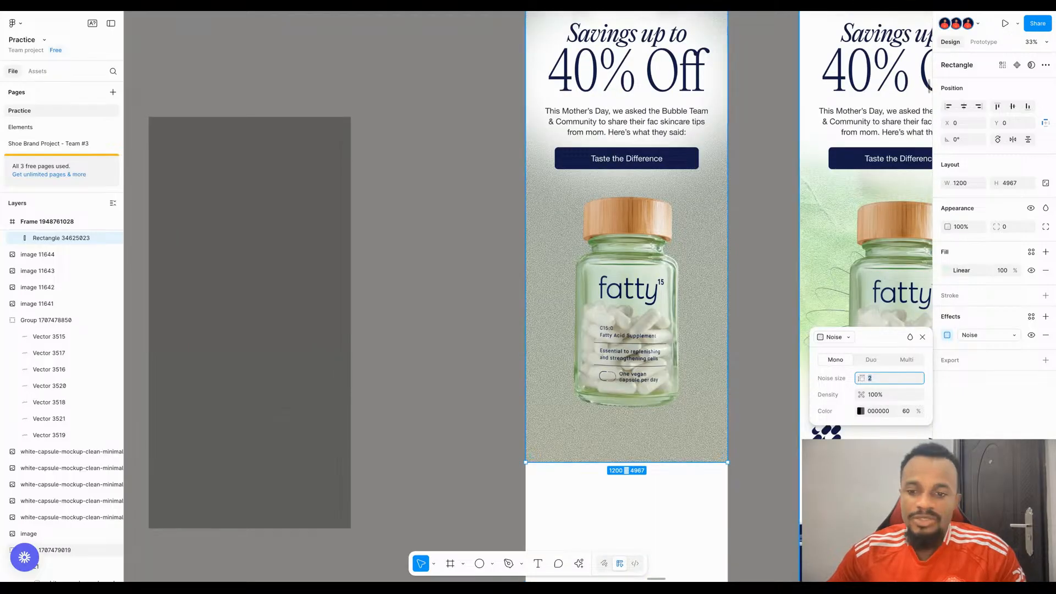
click(1046, 336)
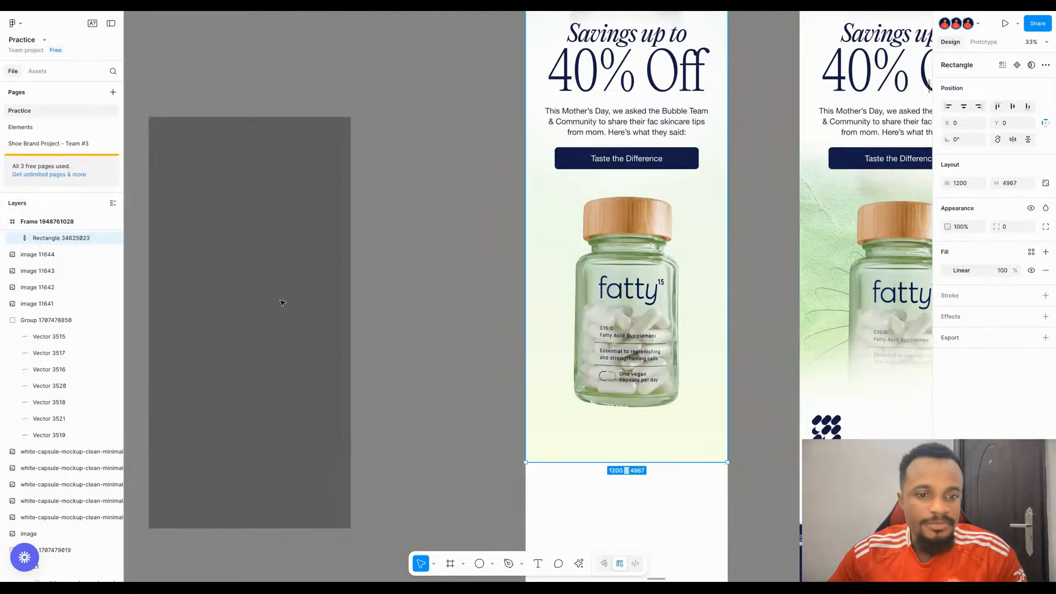
- Move the color-burn texture image from the canvas into the email frame over the second bottle section, at X 0
click(277, 242)
drag(339, 268, 624, 262)
drag(655, 344, 657, 287)
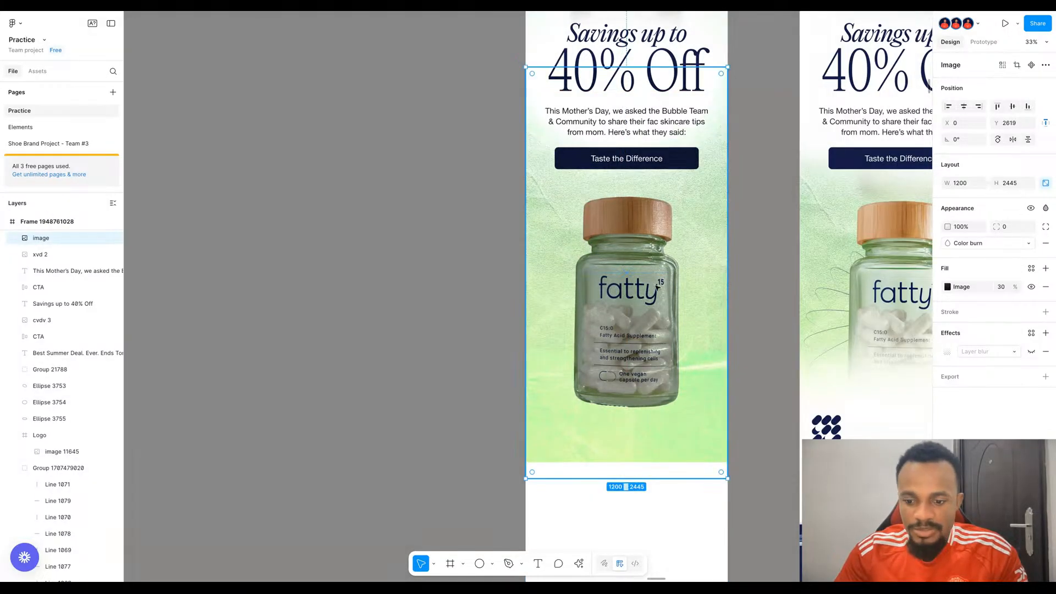
- Send the texture image backward behind the bottles, headlines, body text and CTA buttons, directly above Group 21788
key(ctrl+bracketleft)
key(ctrl+bracketleft)
key(ctrl+bracketleft)
key(ctrl+bracketleft)
key(ctrl+bracketleft)
key(ctrl+bracketleft)
key(ctrl+bracketleft)
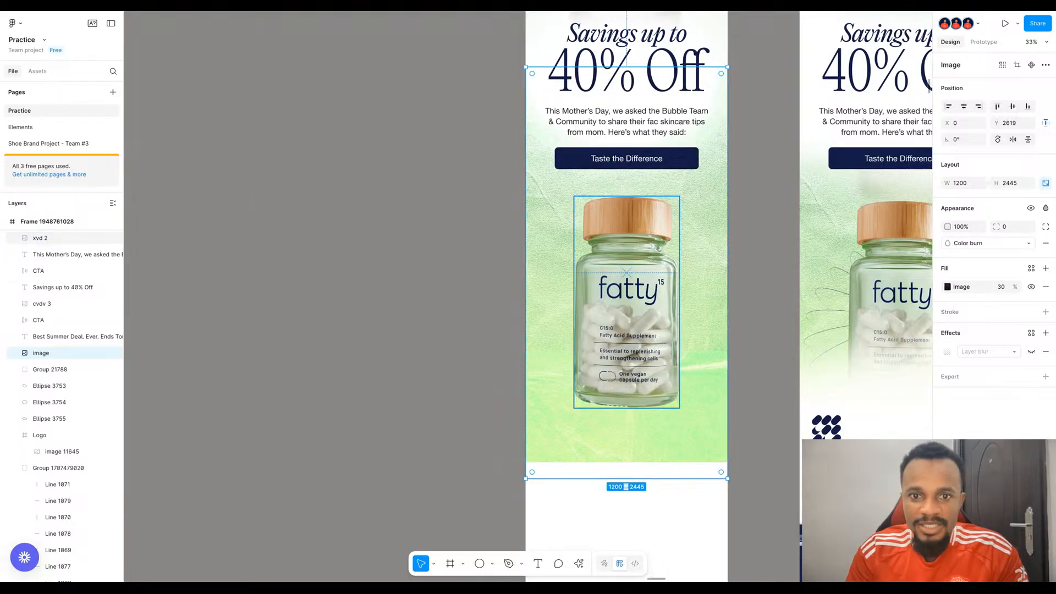
click(492, 306)
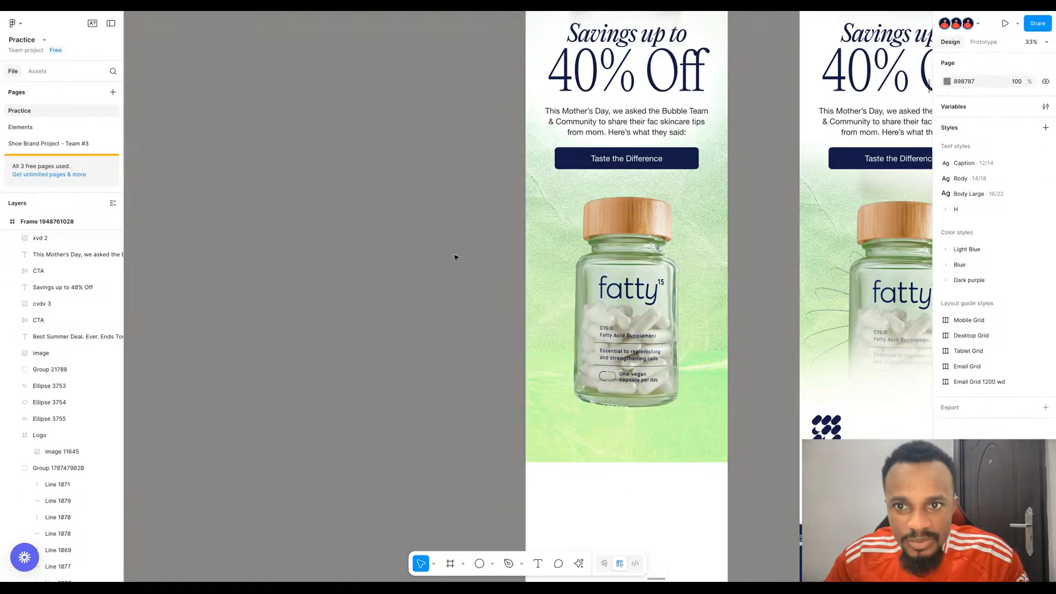
- Enlarge the blurred white ellipse behind the "40% Off" text to about 1636 × 1254
scroll(730, 71, up, 5)
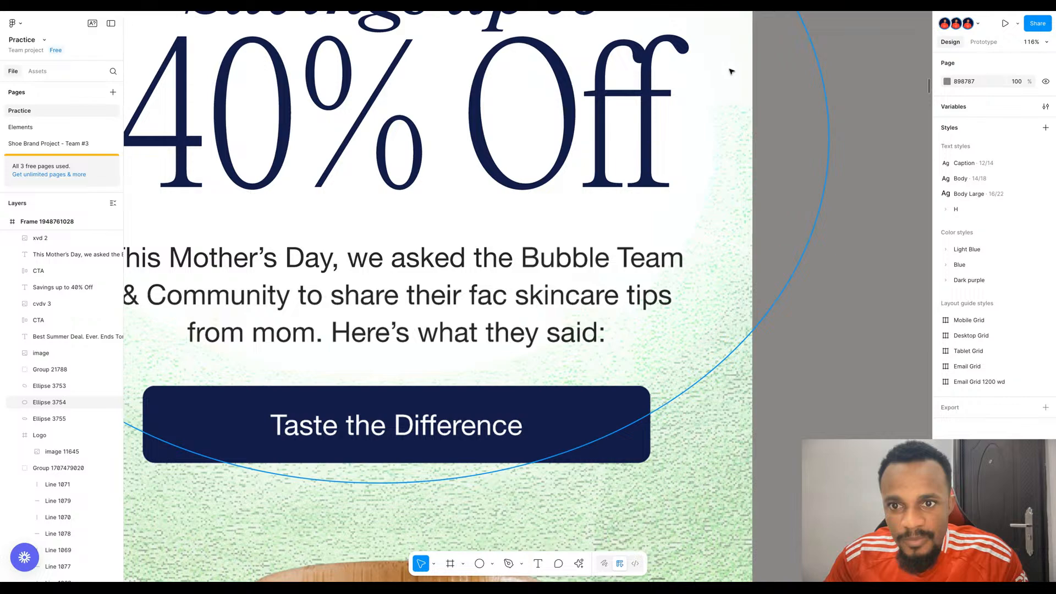
click(698, 137)
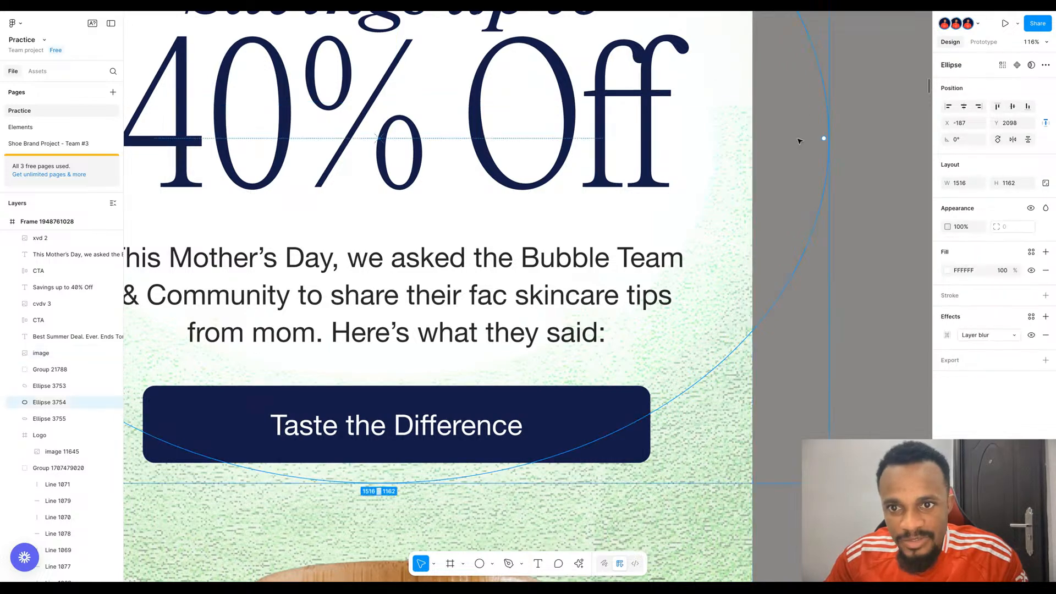
drag(834, 157, 878, 245)
scroll(877, 246, down, 4)
scroll(575, 228, up, 2)
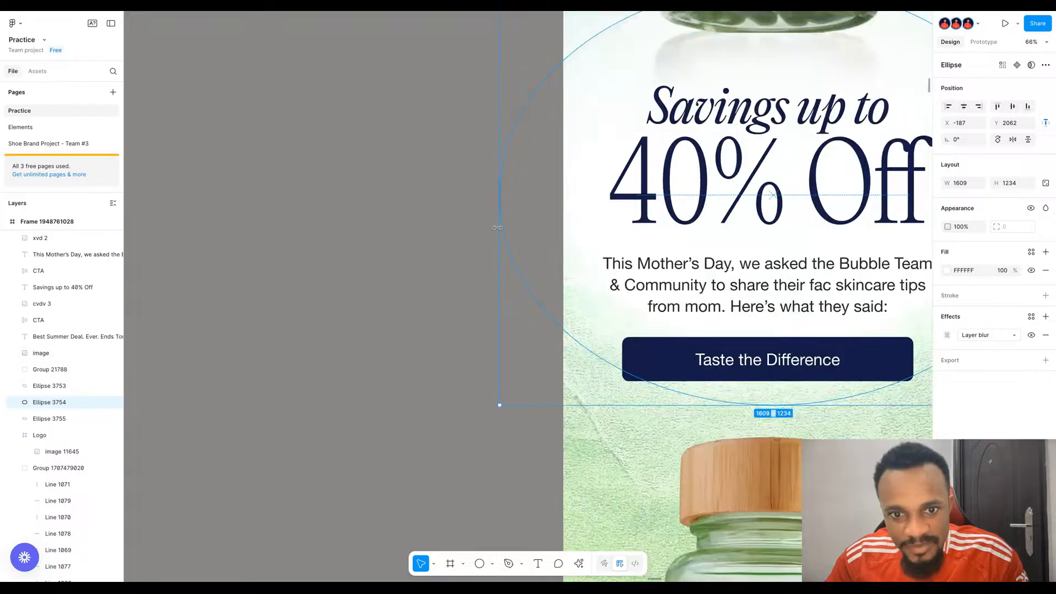
drag(496, 227, 488, 227)
- Try a layer blur of 600 on the white ellipse and undo it
click(946, 335)
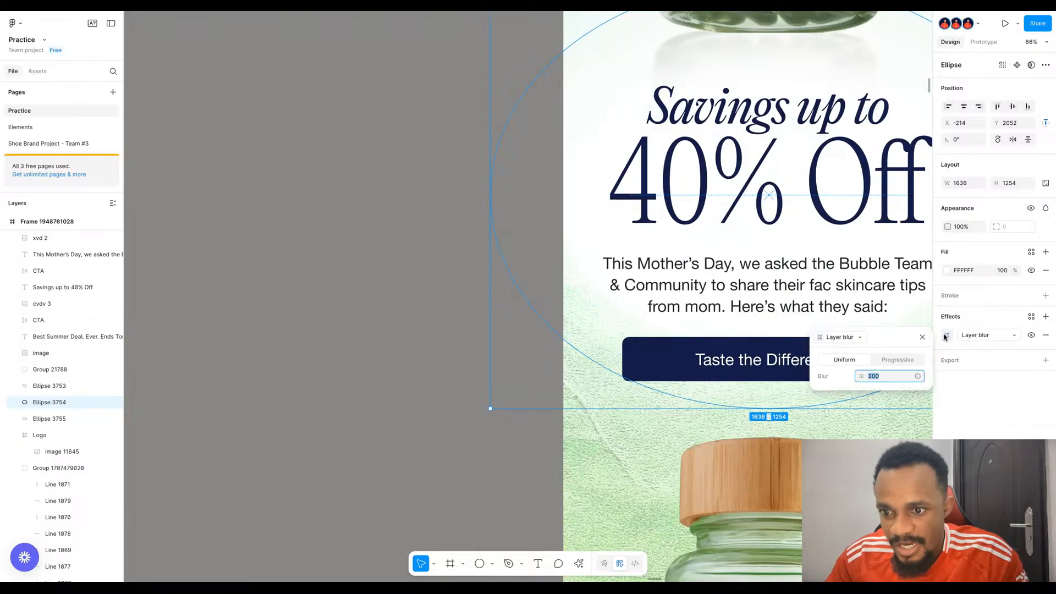
text(6)
key(Return)
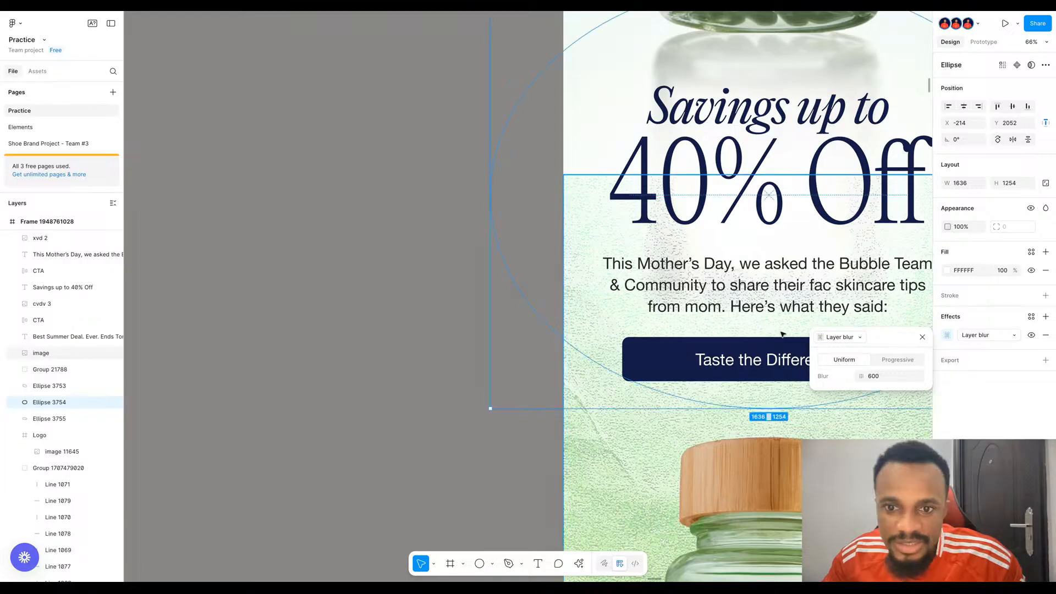
key(ctrl+z)
click(507, 320)
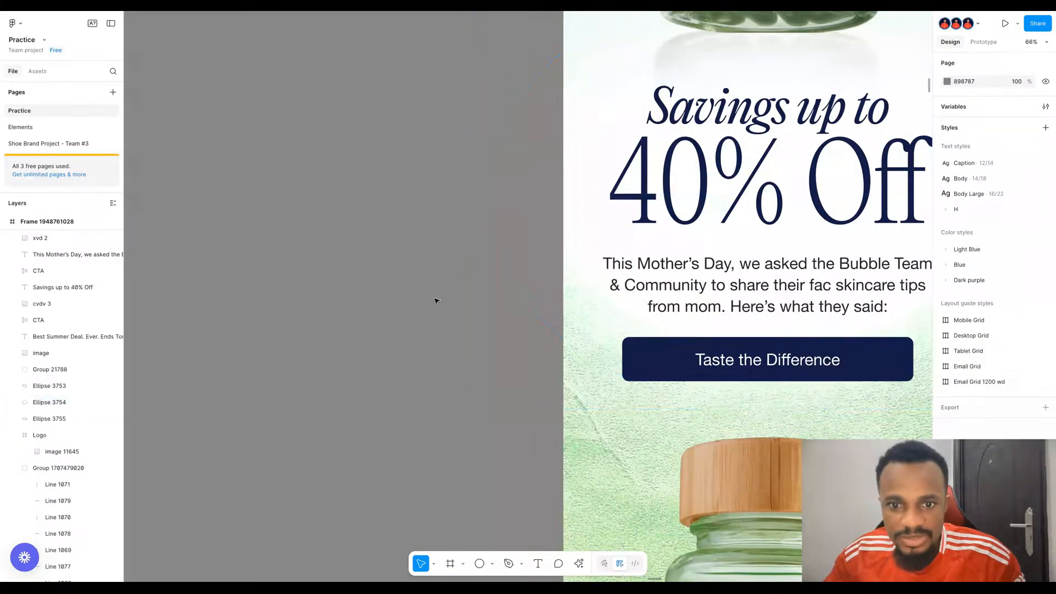
- Try to shorten the texture image to the green background's lower edge with its aspect ratio locked, and undo the resize
scroll(436, 300, down, 5)
scroll(438, 300, down, 3)
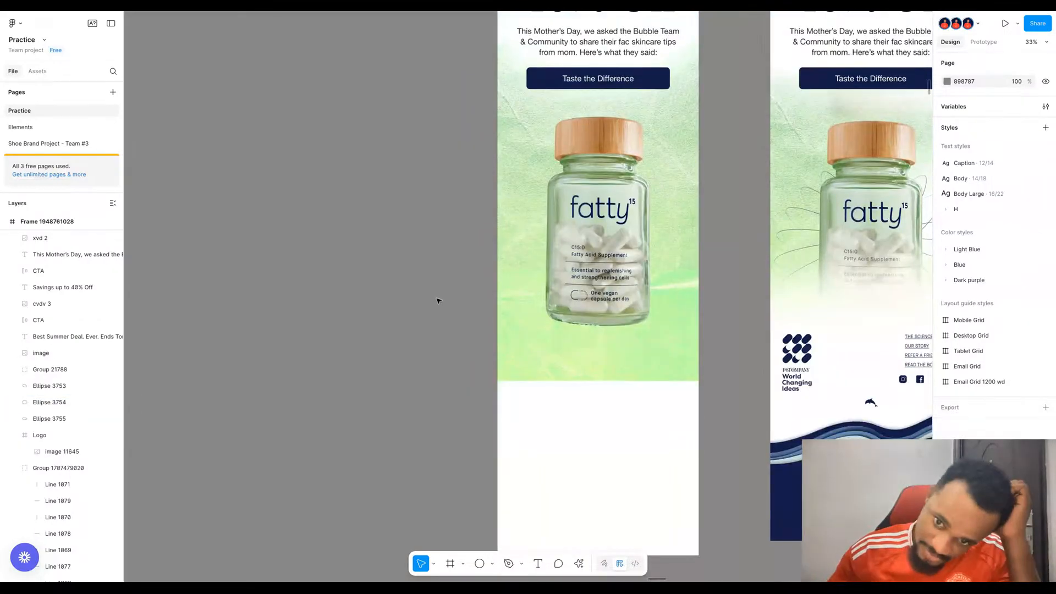
click(588, 392)
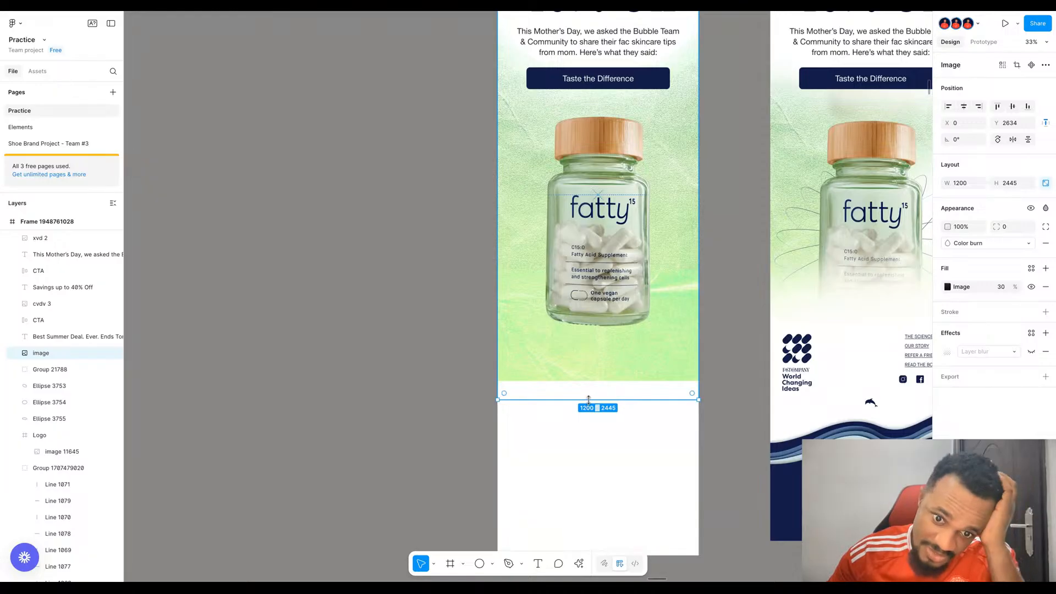
drag(590, 400, 592, 380)
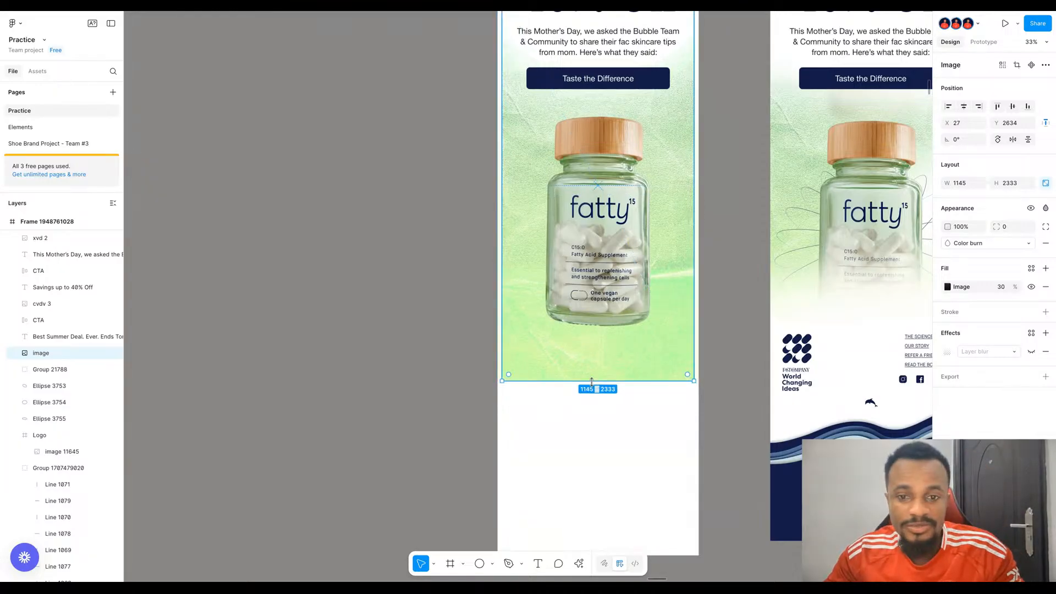
key(ctrl+z)
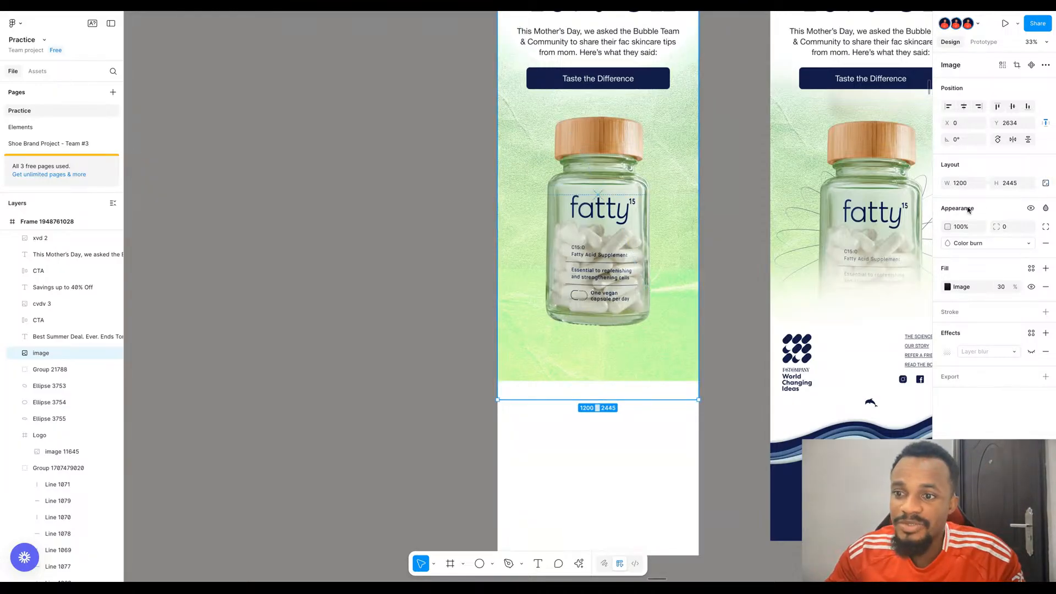
- Unlock the texture image's aspect ratio and shorten it to 1200 × 2333, ending at the green background's lower edge
click(1047, 186)
drag(598, 400, 600, 381)
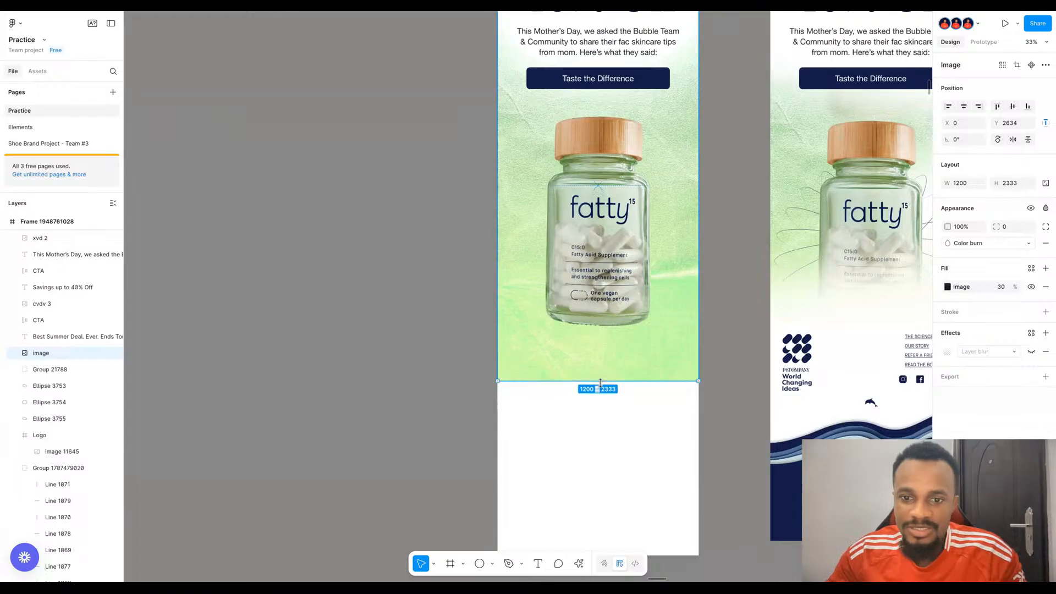
scroll(417, 342, up, 2)
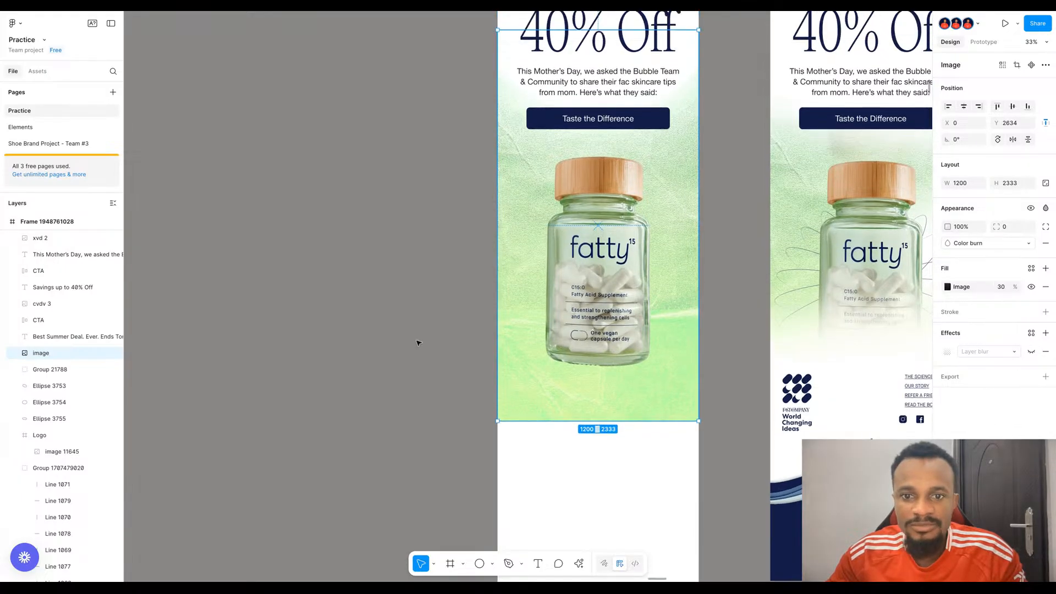
scroll(417, 342, up, 5)
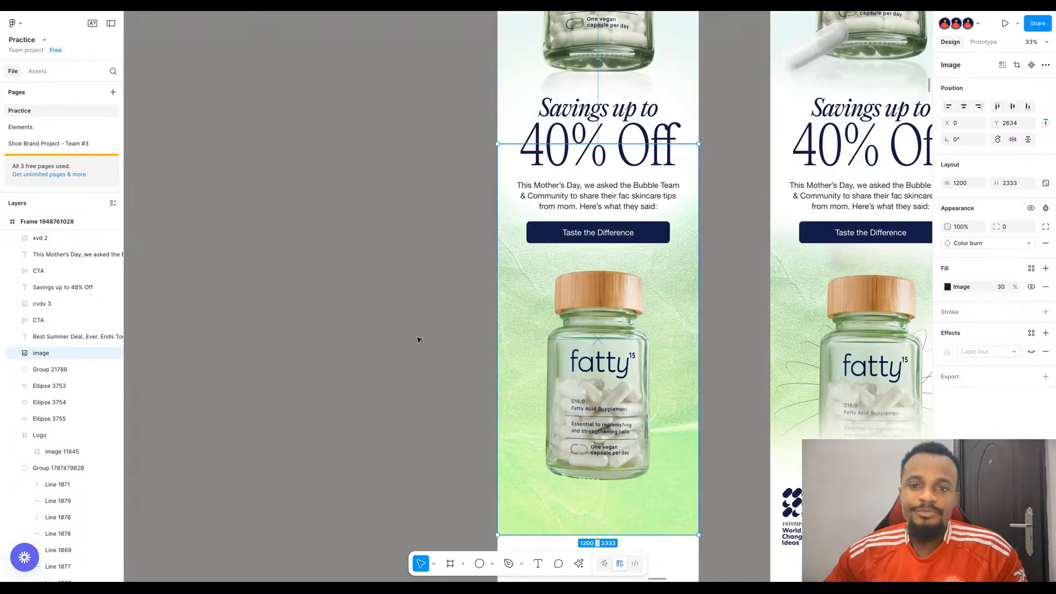
- Move the group of five loose white capsules across the canvas to just left of the email frame in progress
scroll(417, 340, down, 5)
scroll(846, 307, down, 3)
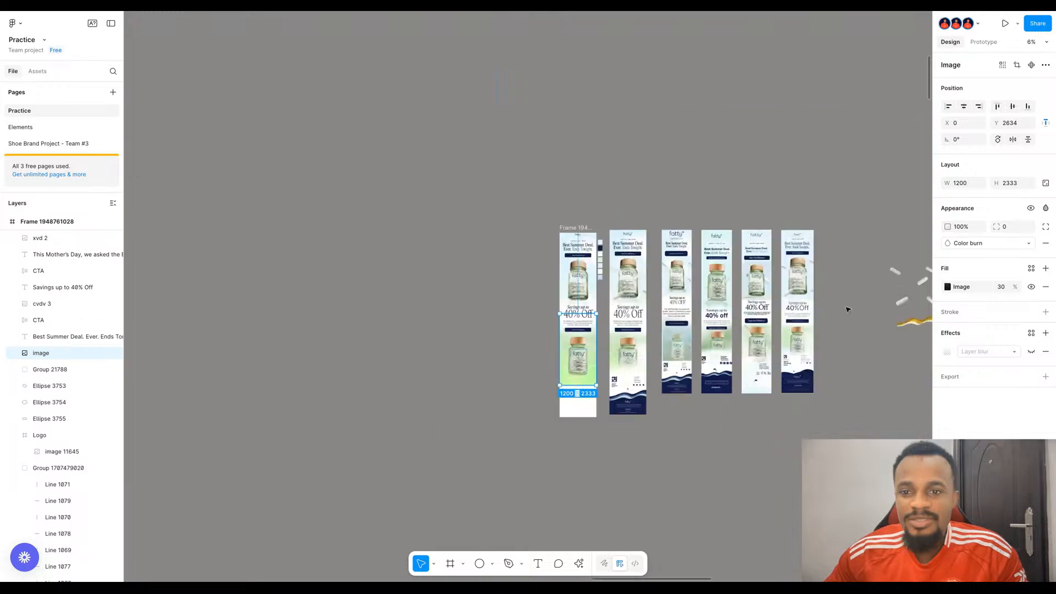
scroll(828, 312, right, 3)
drag(769, 238, 447, 278)
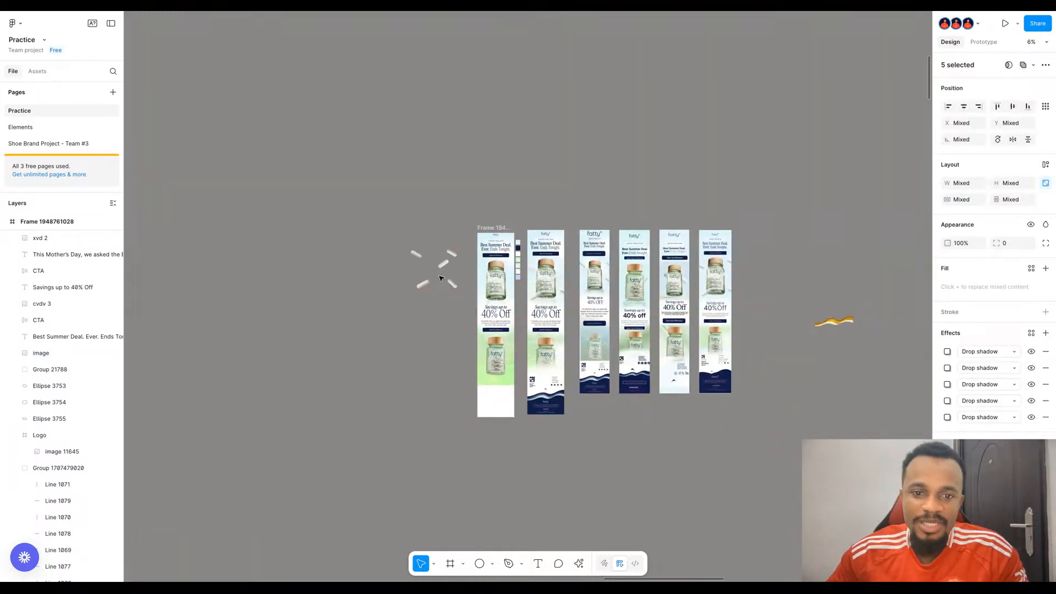
scroll(457, 286, up, 5)
scroll(457, 285, up, 3)
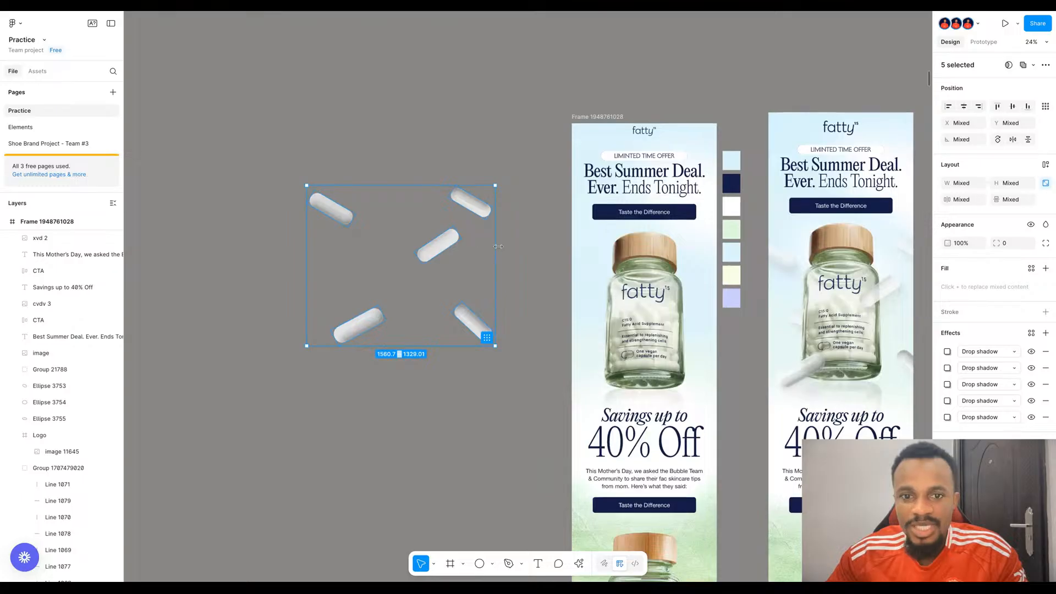
- Place two capsules in the email frame beside the first bottle's cap, at X 980, Y 866 and X -207, Y 898
click(471, 207)
scroll(458, 231, right, 2)
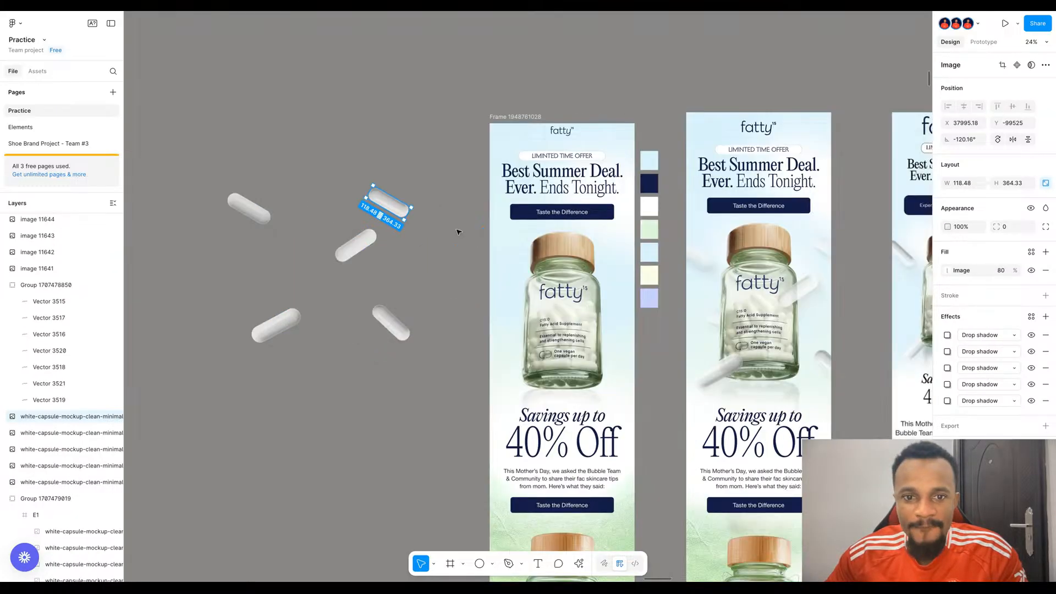
drag(393, 206, 613, 244)
scroll(627, 246, up, 2)
scroll(625, 248, up, 5)
scroll(645, 263, down, 6)
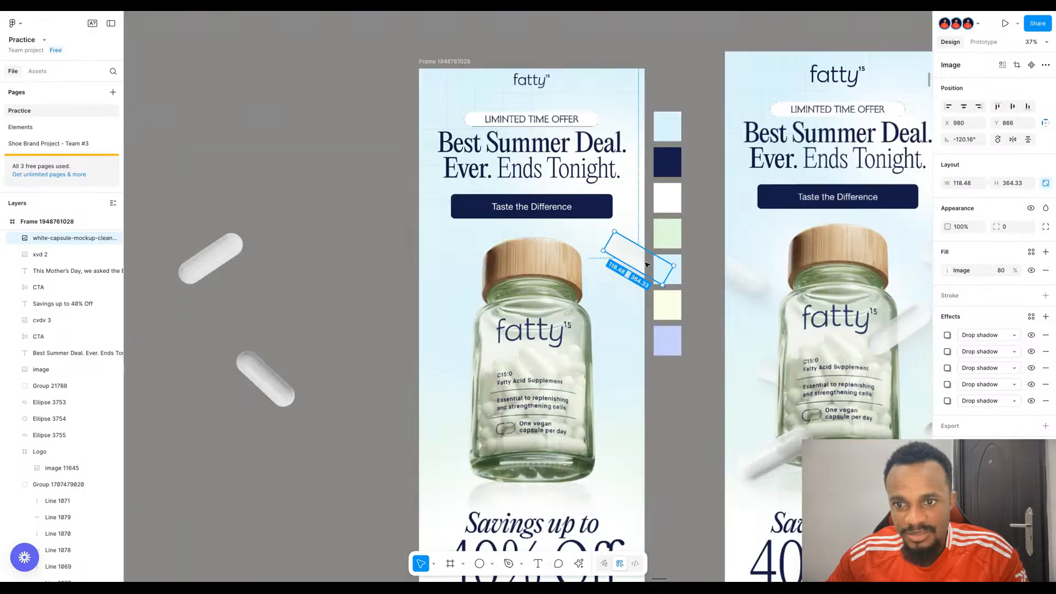
drag(190, 220, 476, 274)
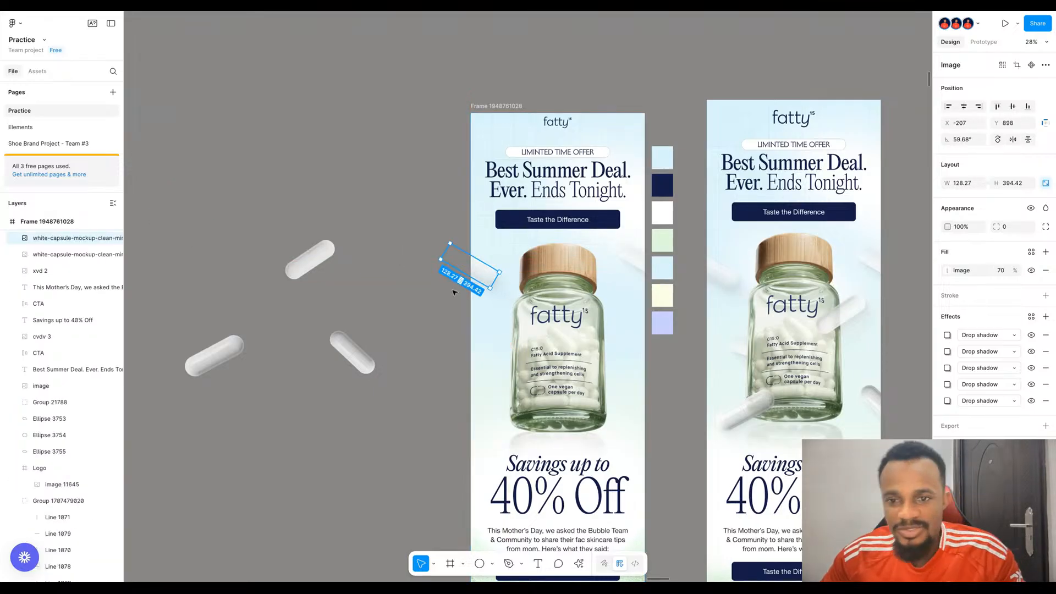
click(433, 310)
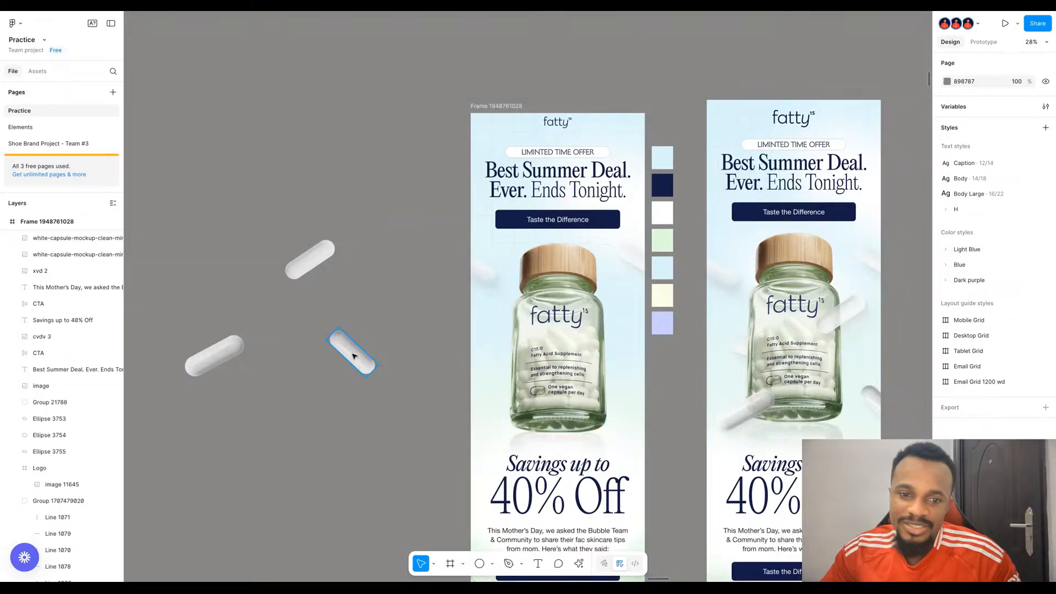
- Place one capsule at the frame's right edge near the first bottle's base and another over the bottle's lower-left corner at X 41, Y 1967
drag(354, 357, 641, 427)
click(352, 371)
drag(208, 355, 509, 425)
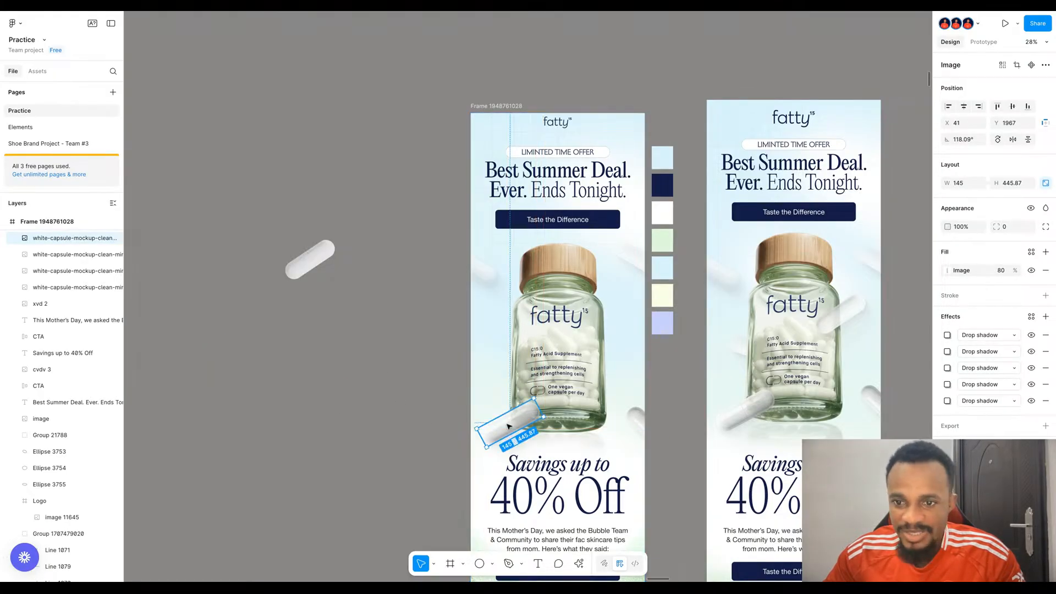
- Place a capsule over the first bottle's right shoulder at X 763, Y 1228, and a duplicate rotated to -120° at X 112, Y 1563
drag(311, 261, 612, 316)
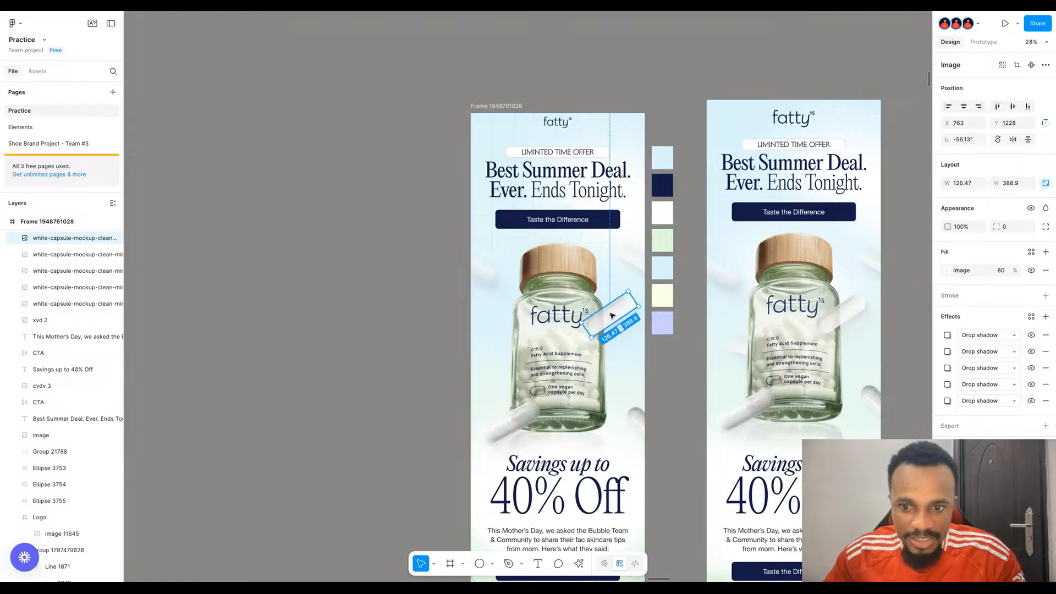
key(ctrl+d)
drag(630, 288, 517, 362)
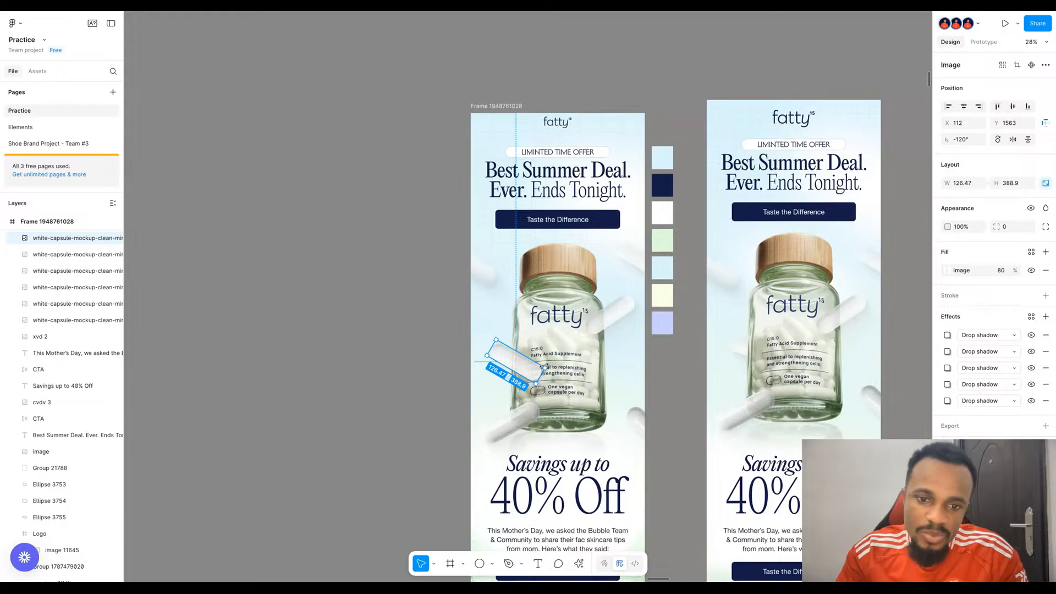
- Restack the duplicate capsule behind the first bottle, between the Ellipse 3753 and Ellipse 3754 layers
key([)
key(ctrl+])
key(ctrl+])
key(ctrl+])
key(ctrl+])
key(ctrl+])
click(380, 376)
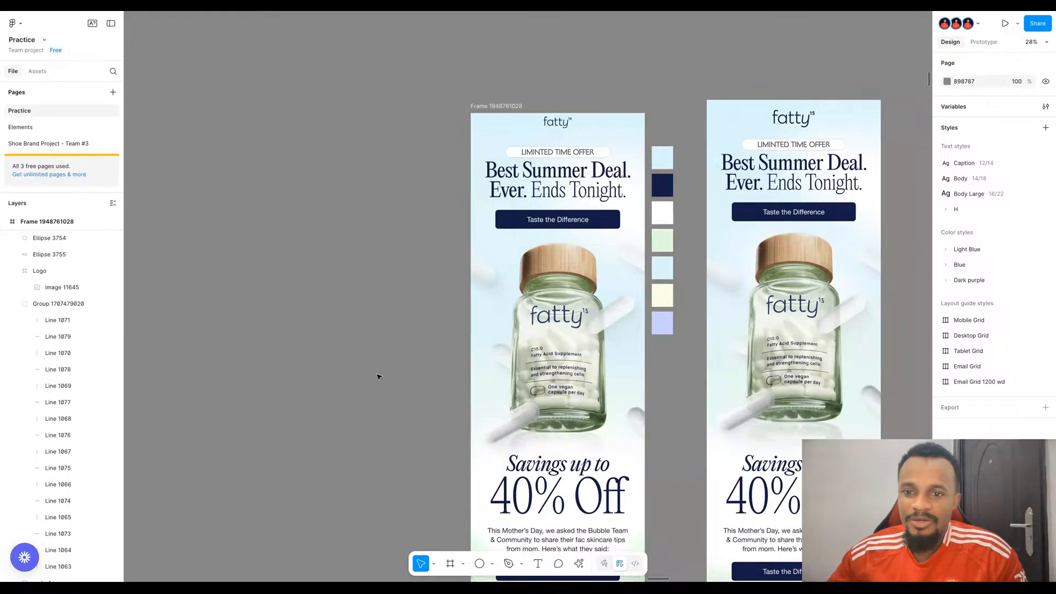
- Move the capsule beside the left side of the first bottle's cap to X -142, Y 918
click(479, 273)
drag(484, 275, 488, 276)
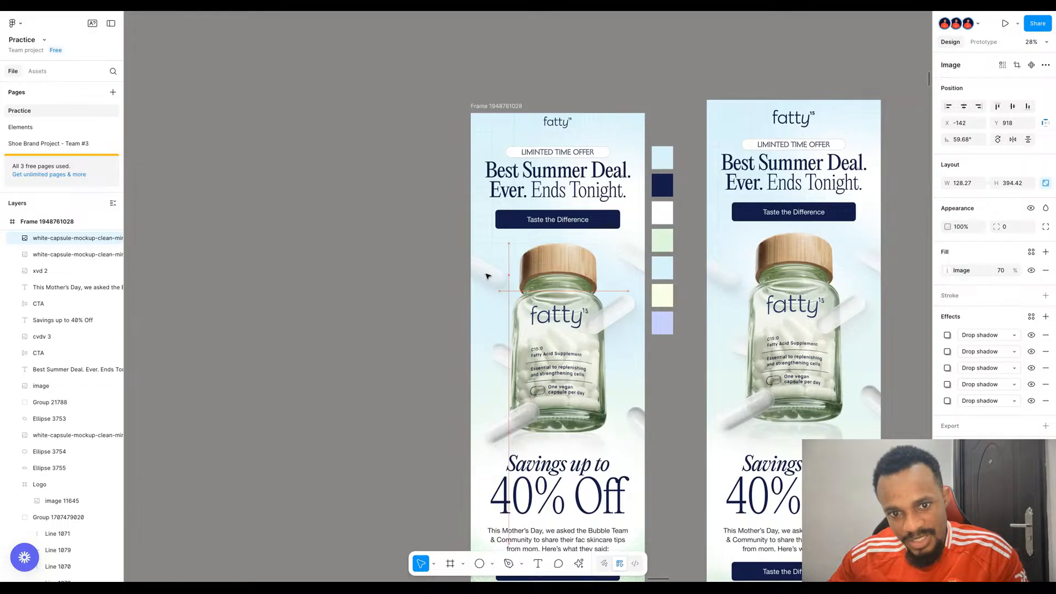
click(406, 319)
- Create a 450 × 1222 ellipse on the empty canvas beside the second bottle, with a black inside stroke of 1 and its fill hidden
scroll(407, 337, down, 5)
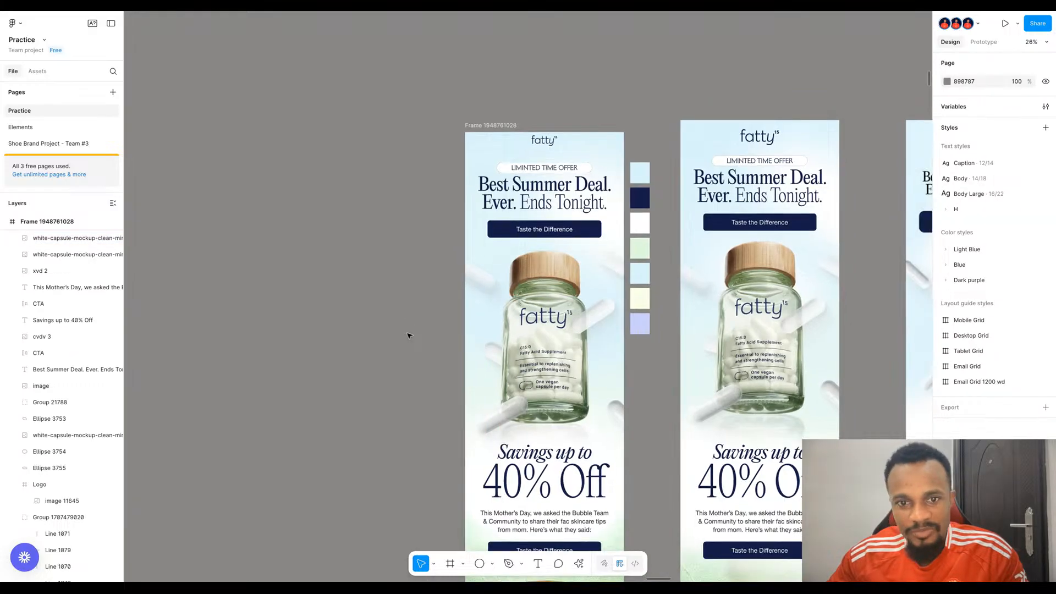
scroll(408, 337, down, 5)
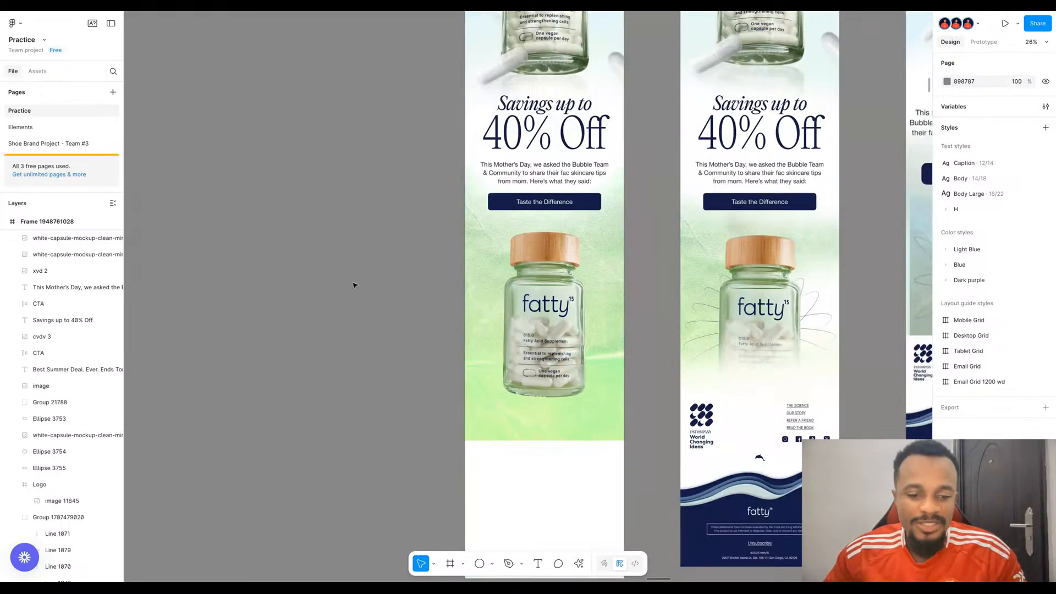
key(o)
mouse_move(314, 228)
mouse_down()
mouse_move(330, 284)
mouse_move(370, 353)
mouse_move(375, 390)
mouse_up()
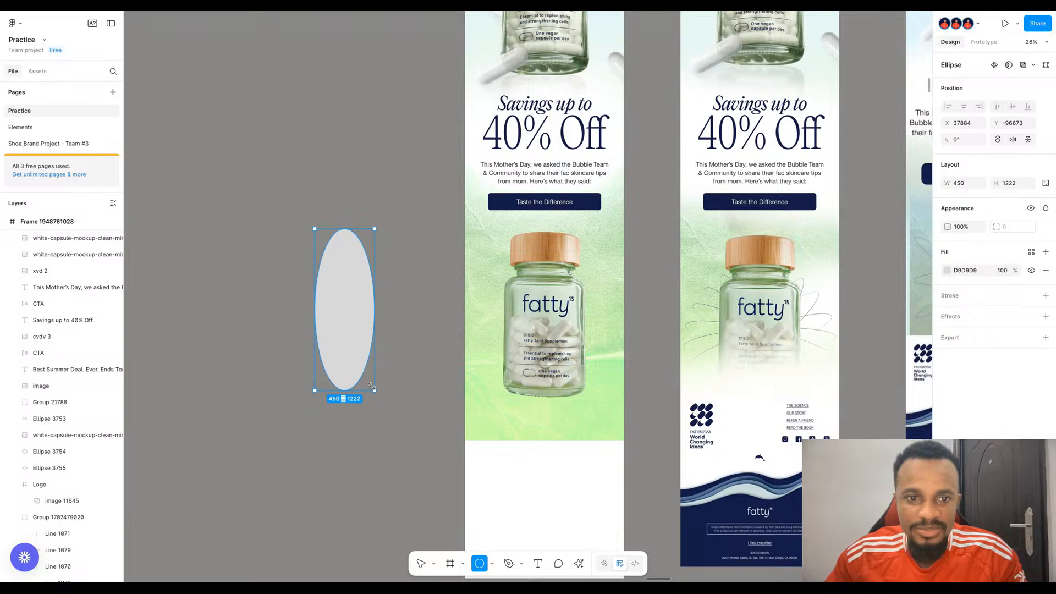
click(1046, 295)
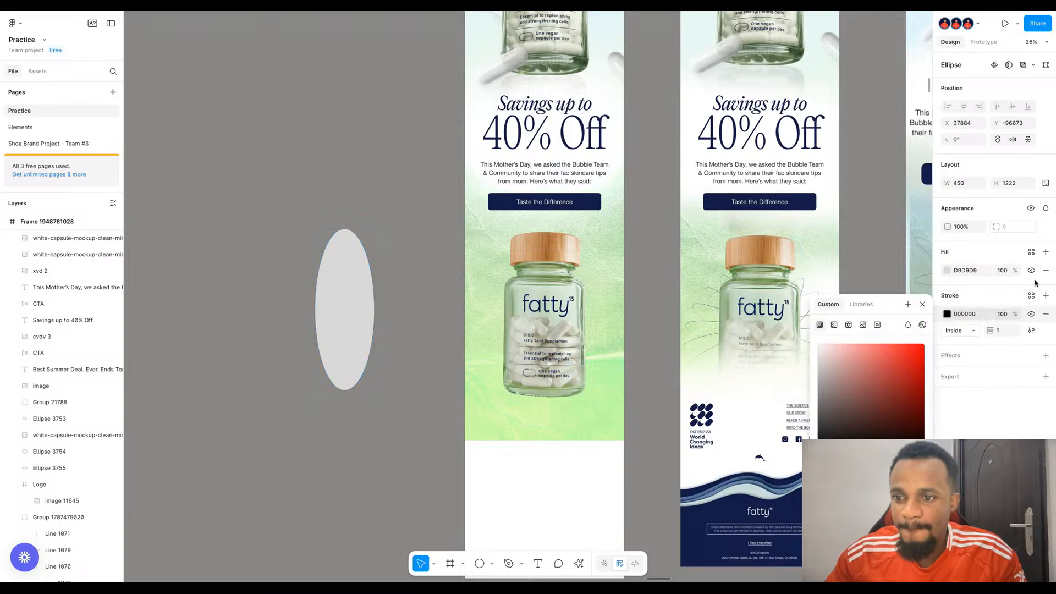
click(1032, 271)
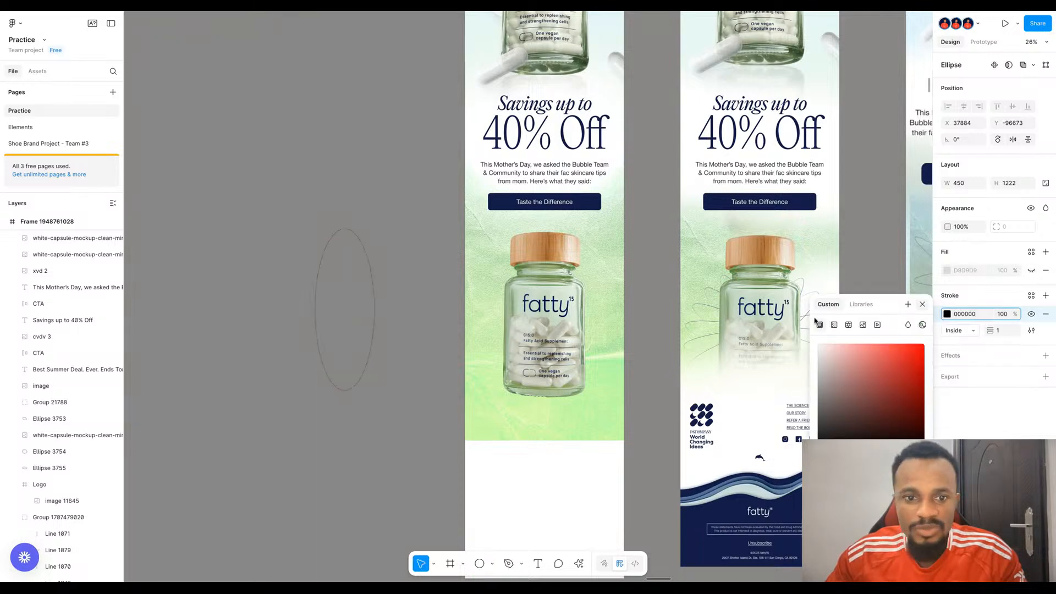
- Rotate the outlined ellipse to 30°, duplicate it, and rotate the duplicate to 0° about the same centre
click(383, 269)
click(374, 275)
drag(379, 224, 321, 214)
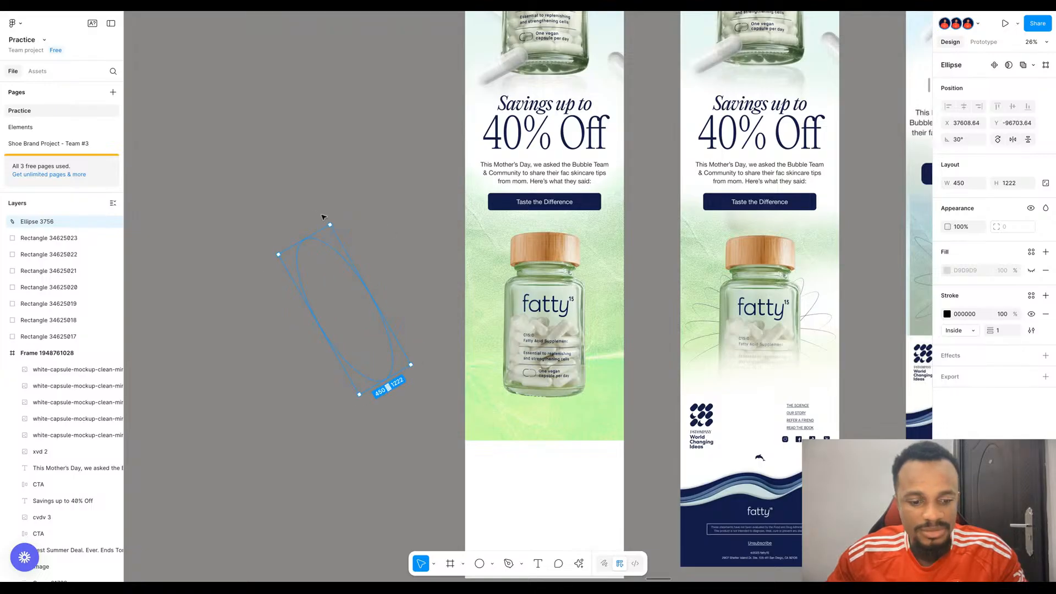
key(ctrl+d)
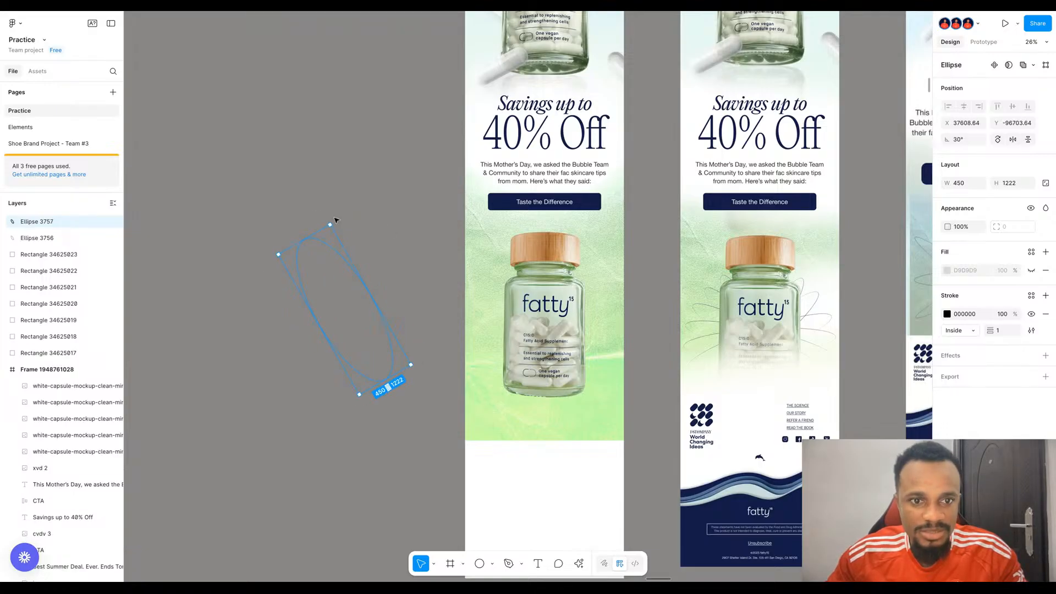
drag(337, 222, 364, 236)
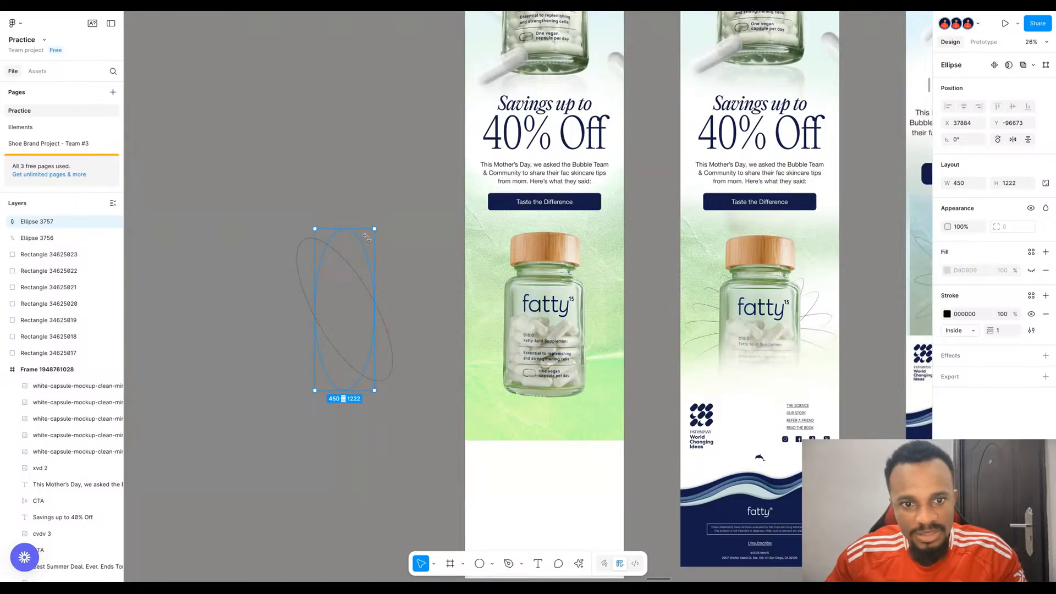
- Repeat the rotated duplication five times to build a flower pattern of seven ellipses
key(ctrl+d)
key(ctrl+d)
key(ctrl+d)
key(ctrl+d)
key(ctrl+d)
click(362, 196)
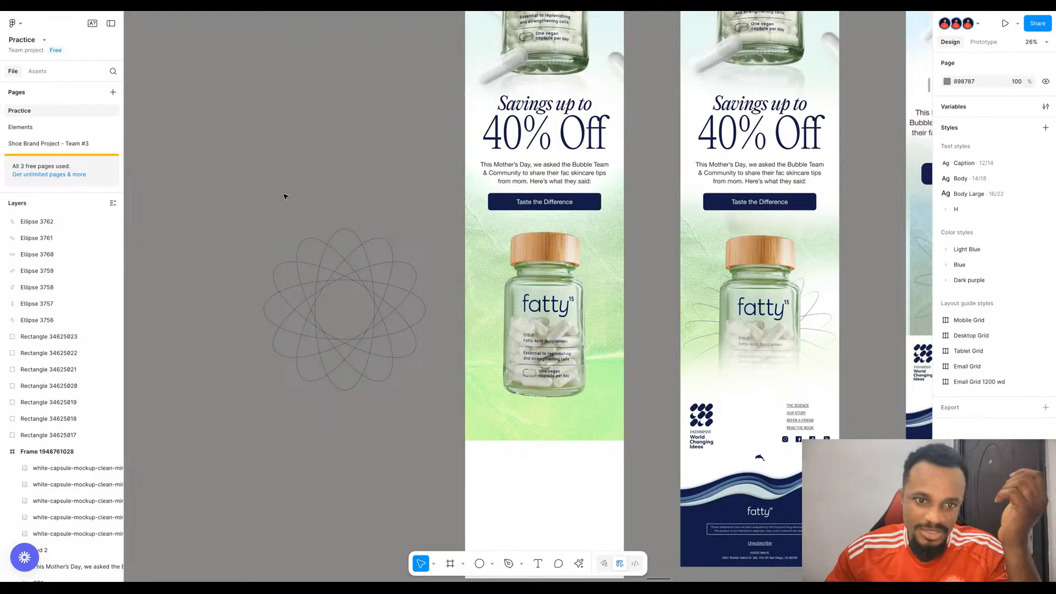
- Change the -30° ellipse's stroke to a linear gradient from 000000 at 100% opacity to 666666 at 0% opacity
scroll(249, 234, up, 2)
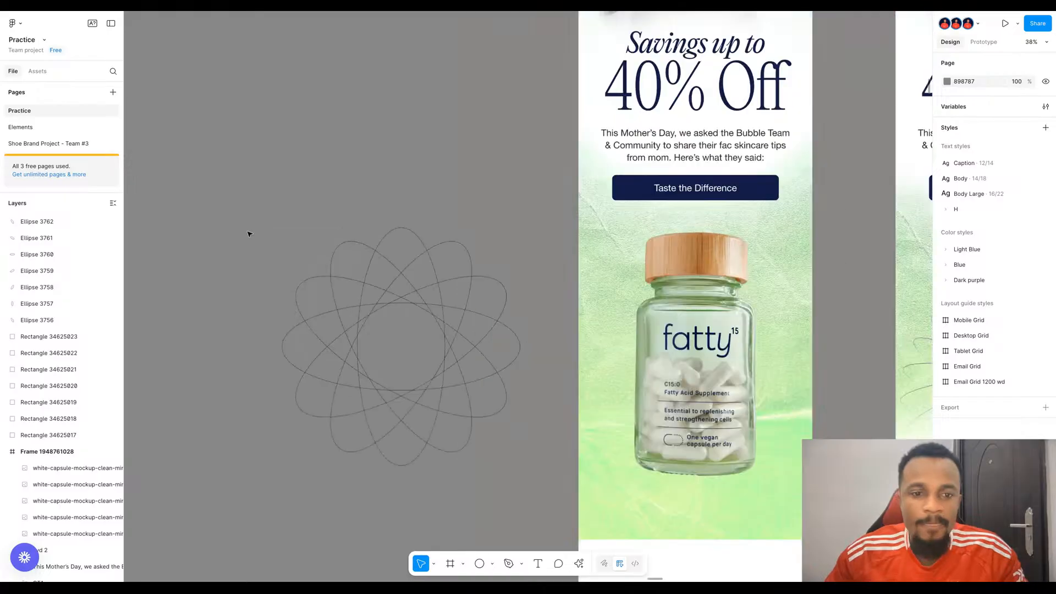
click(464, 251)
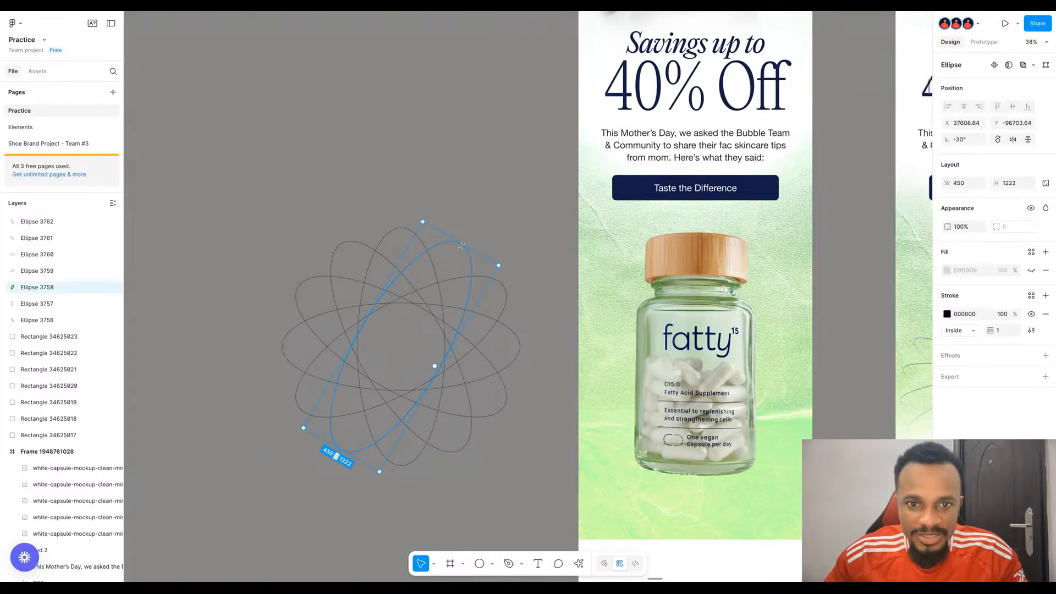
click(948, 314)
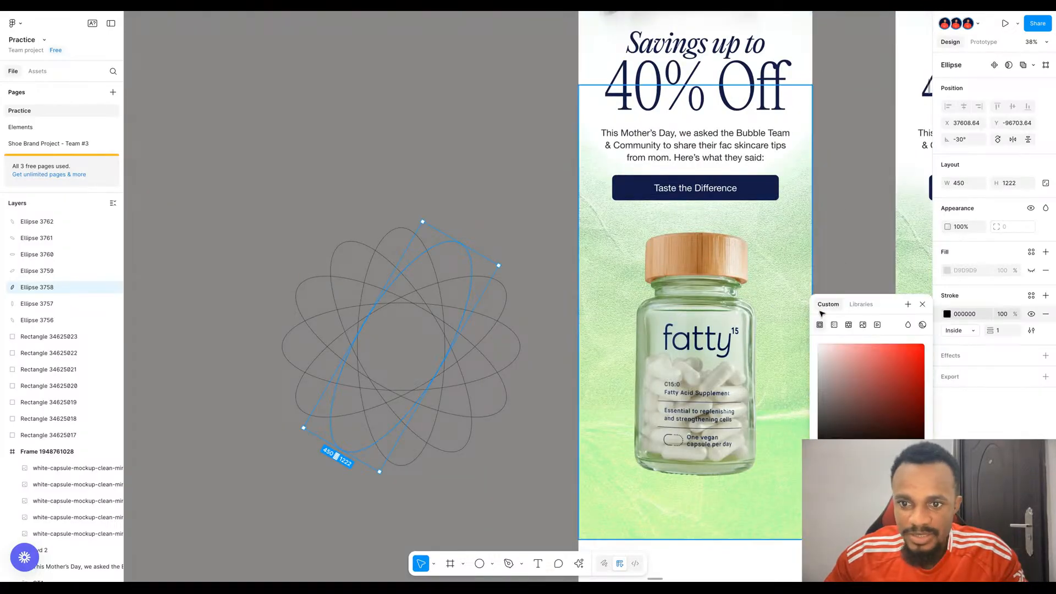
click(835, 325)
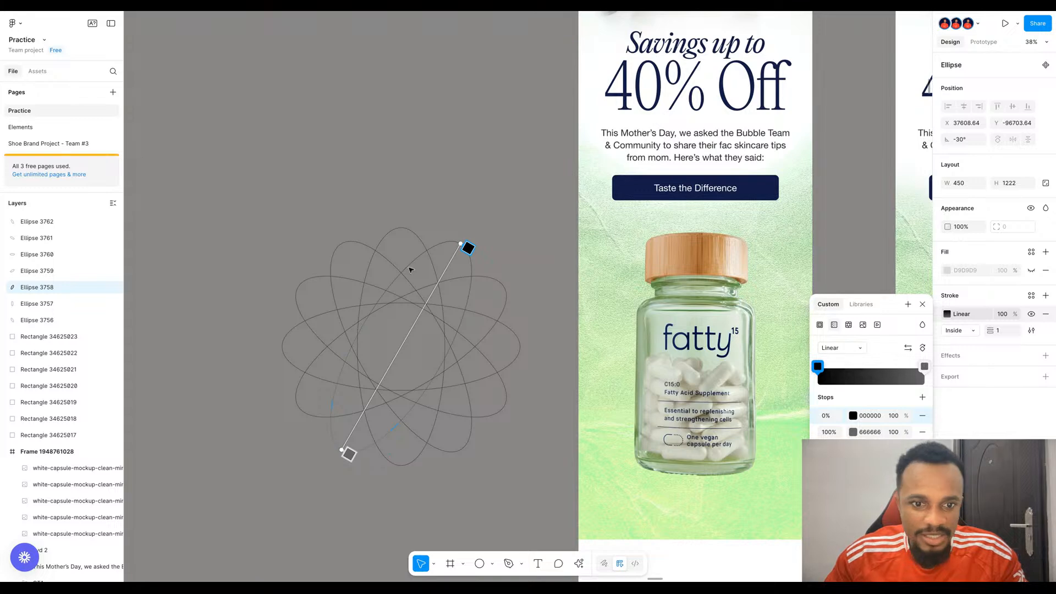
scroll(413, 269, down, 3)
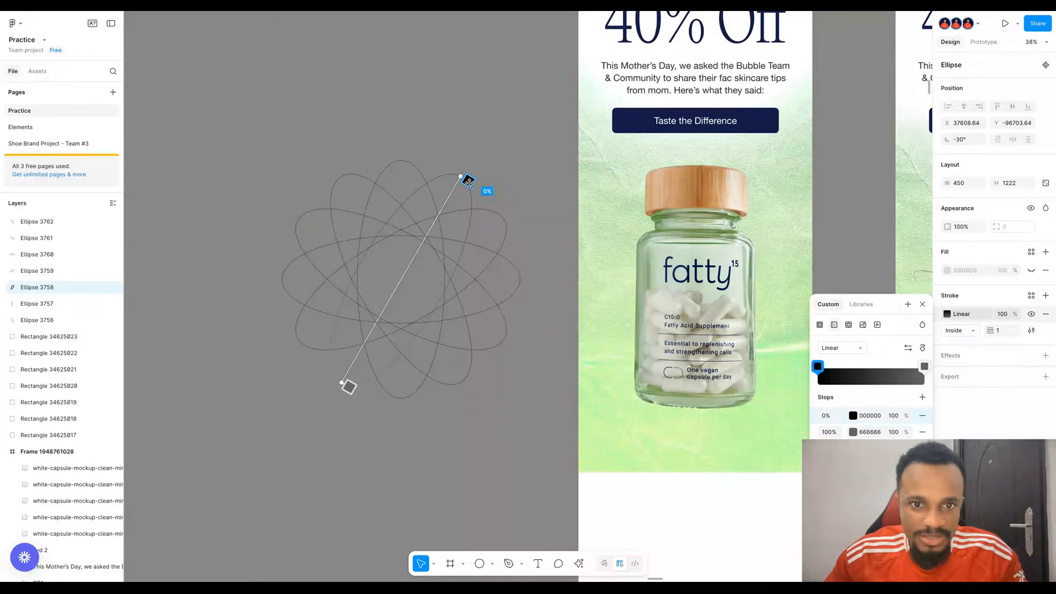
scroll(381, 358, up, 3)
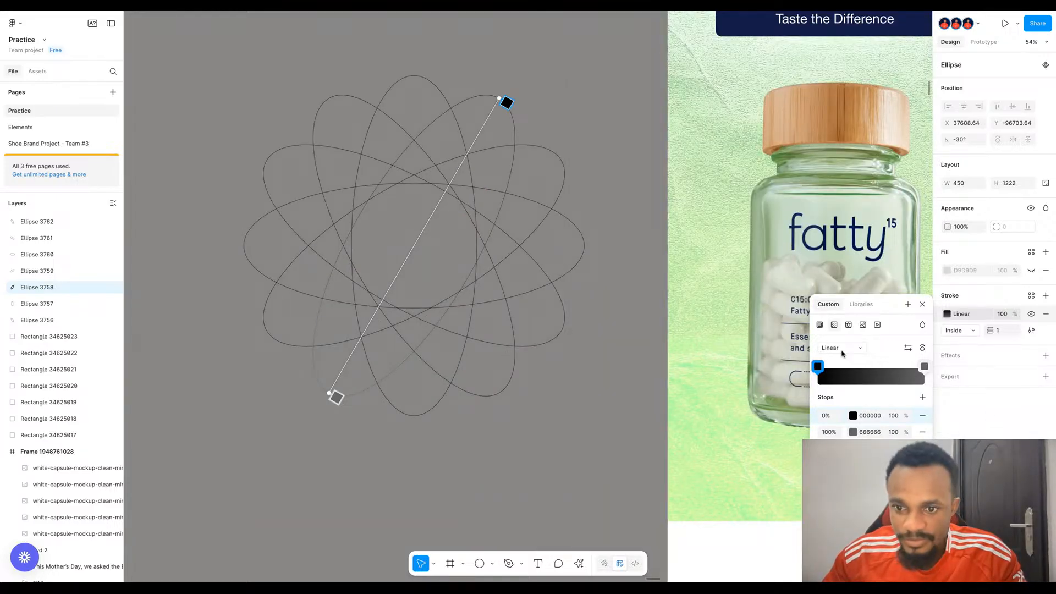
click(890, 432)
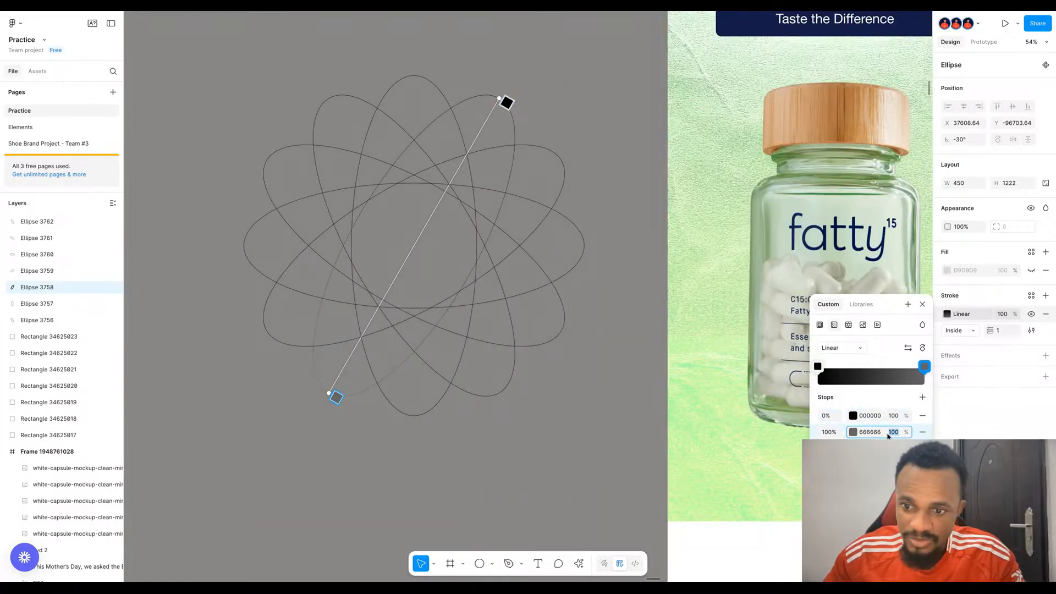
text(0)
key(Return)
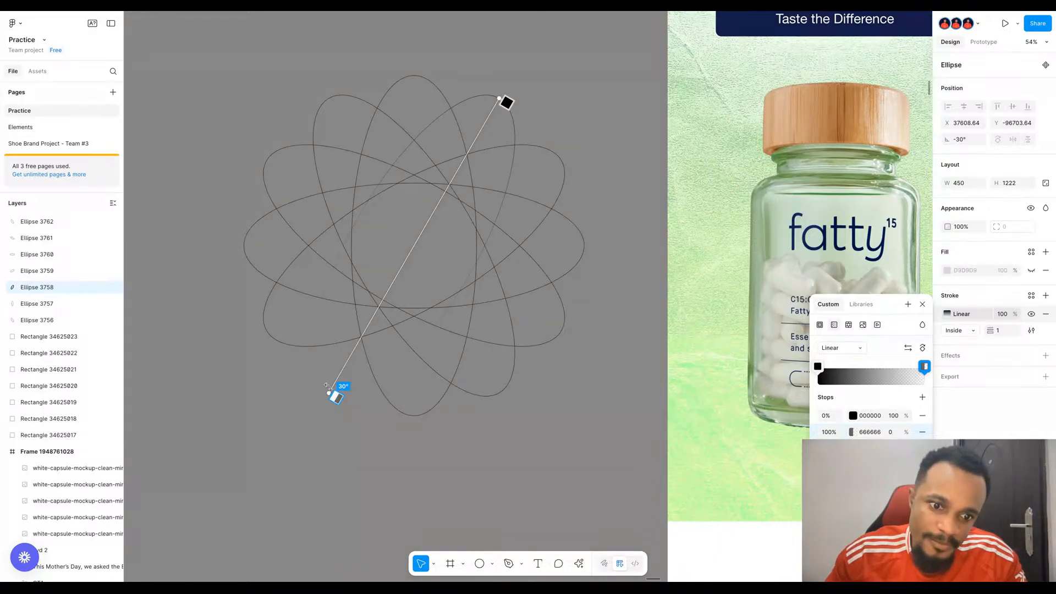
- Rotate the ellipse's stroke gradient and reposition its end points so it runs across the ellipse's width
click(924, 348)
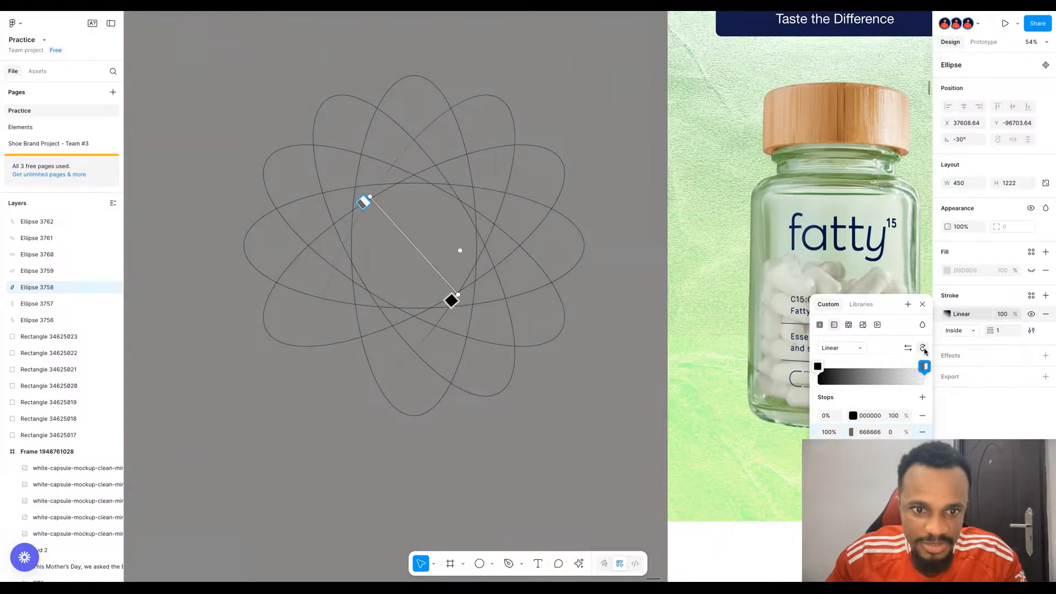
drag(370, 197, 364, 209)
drag(452, 301, 399, 335)
key(Escape)
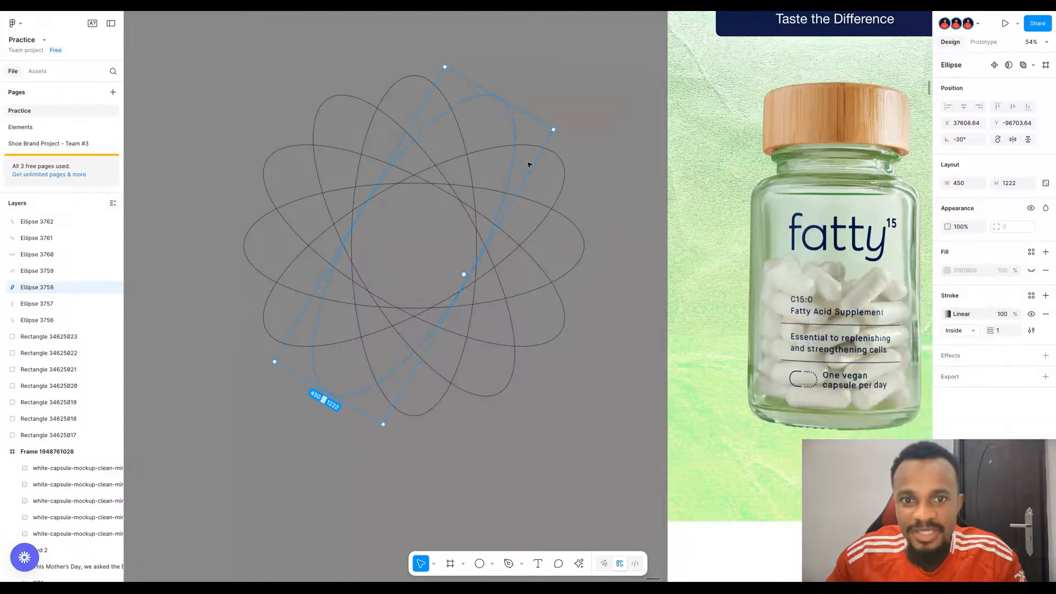
- Set the end stop of the -30° ellipse's stroke gradient to D9D9D9 at 100% opacity
scroll(472, 164, down, 5)
scroll(762, 212, up, 4)
scroll(767, 211, up, 3)
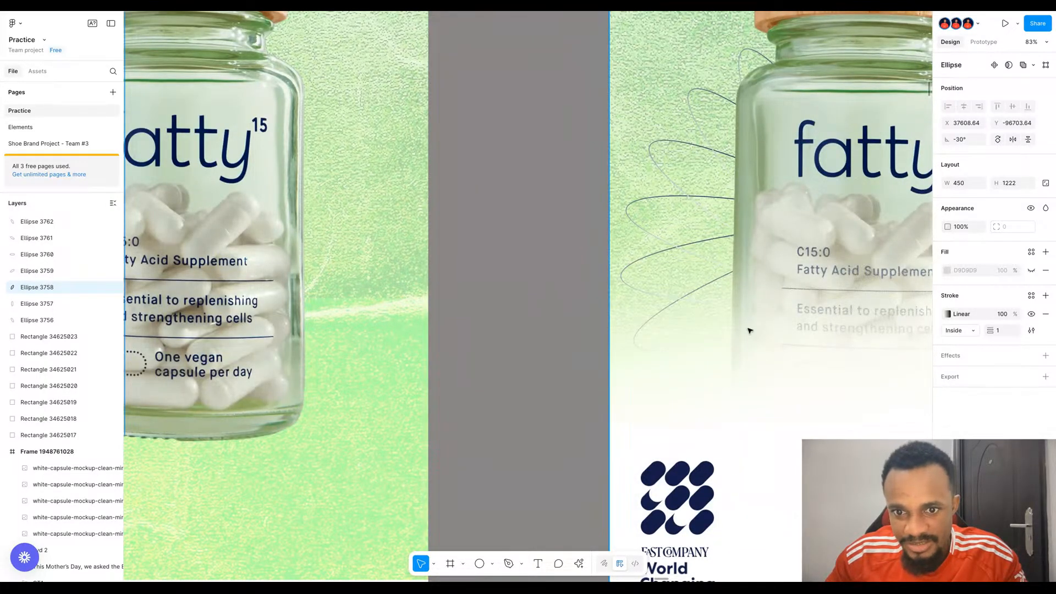
scroll(804, 248, down, 3)
scroll(804, 249, down, 4)
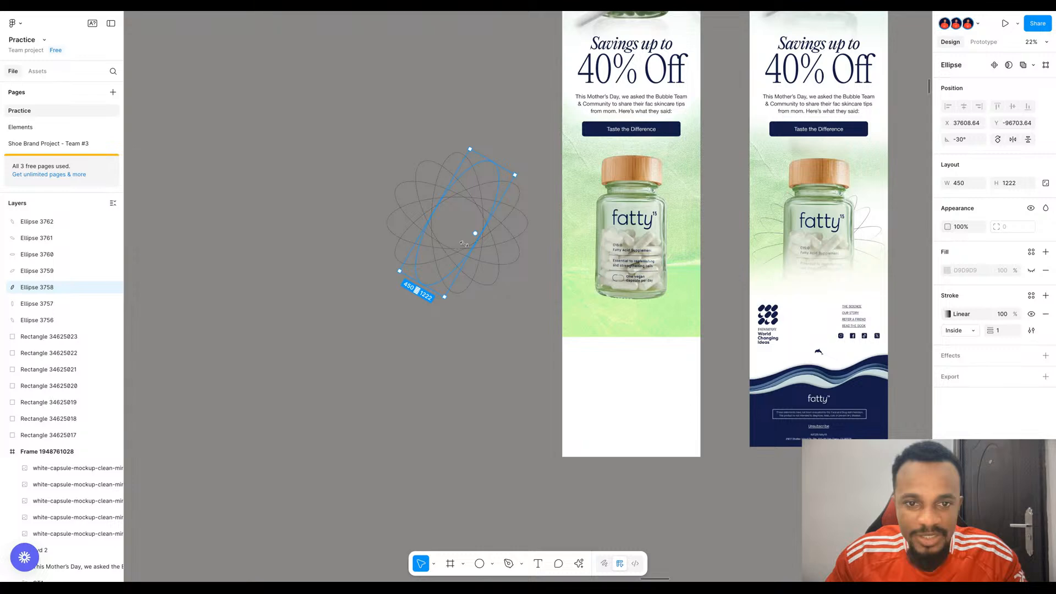
scroll(464, 243, up, 2)
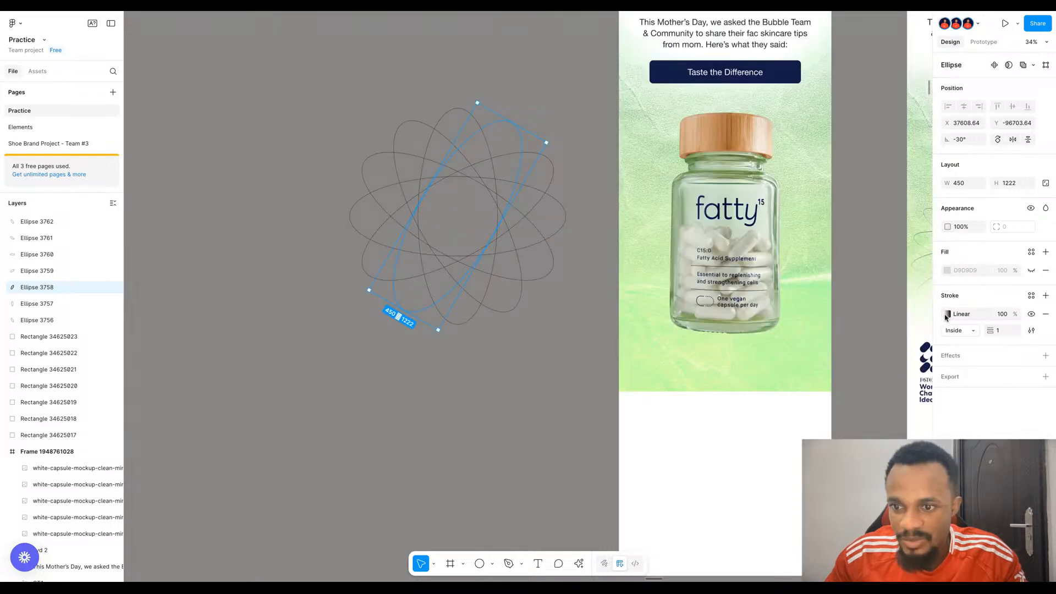
click(947, 314)
click(925, 378)
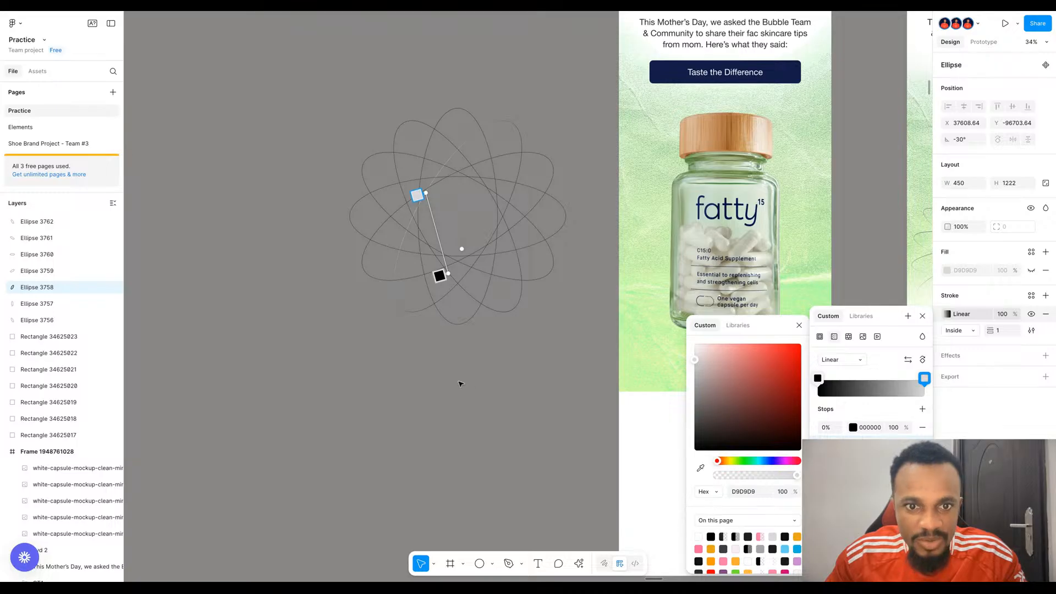
click(491, 377)
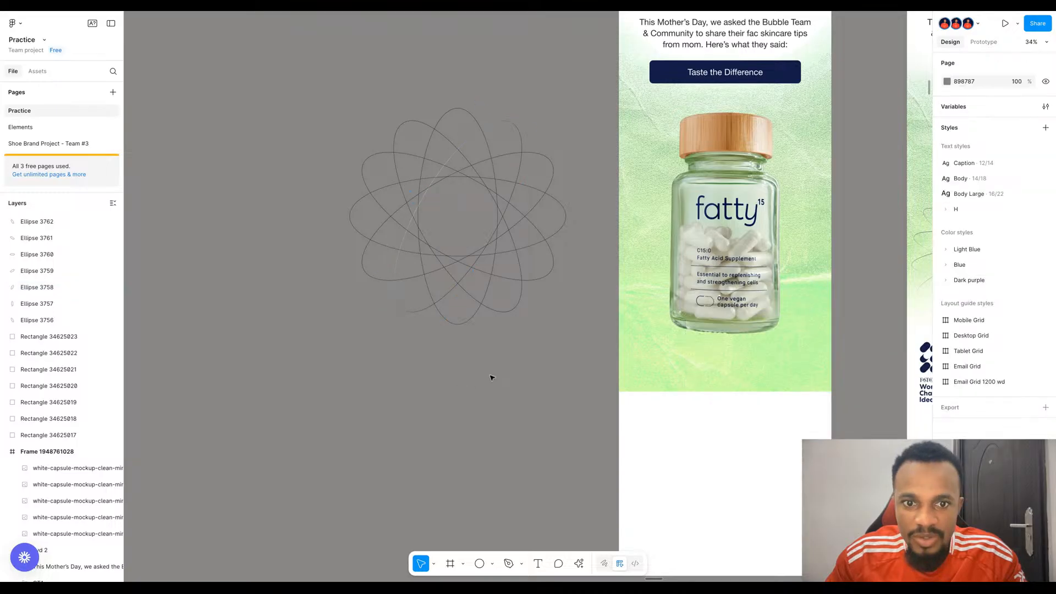
- Copy the -30° ellipse's linear gradient stroke and apply it to the other six ellipses
click(523, 161)
click(515, 129)
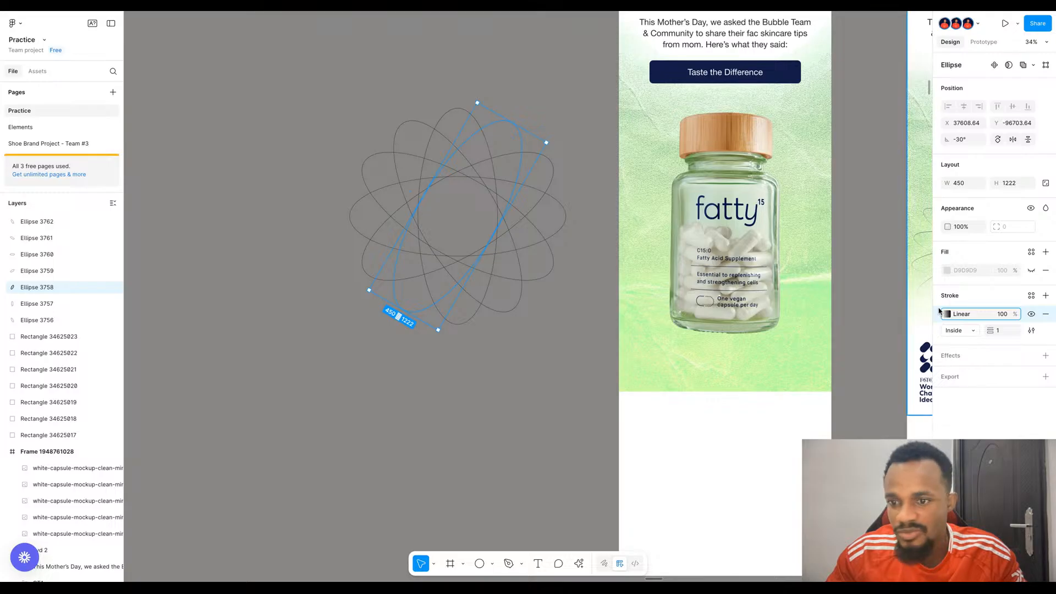
click(426, 358)
drag(384, 358, 546, 142)
drag(544, 269, 524, 142)
click(936, 334)
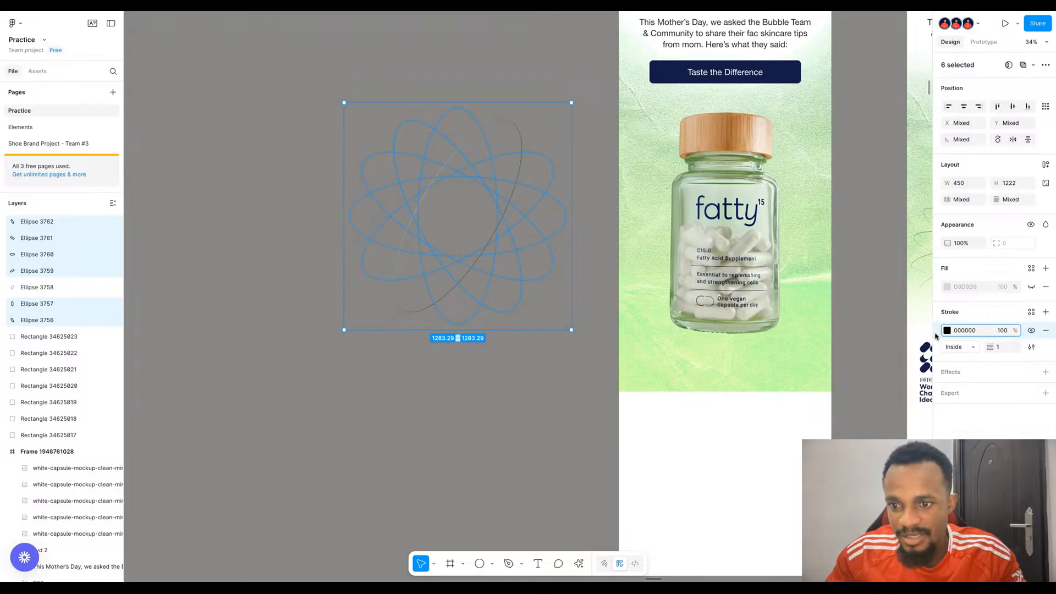
key(ctrl+v)
click(1046, 346)
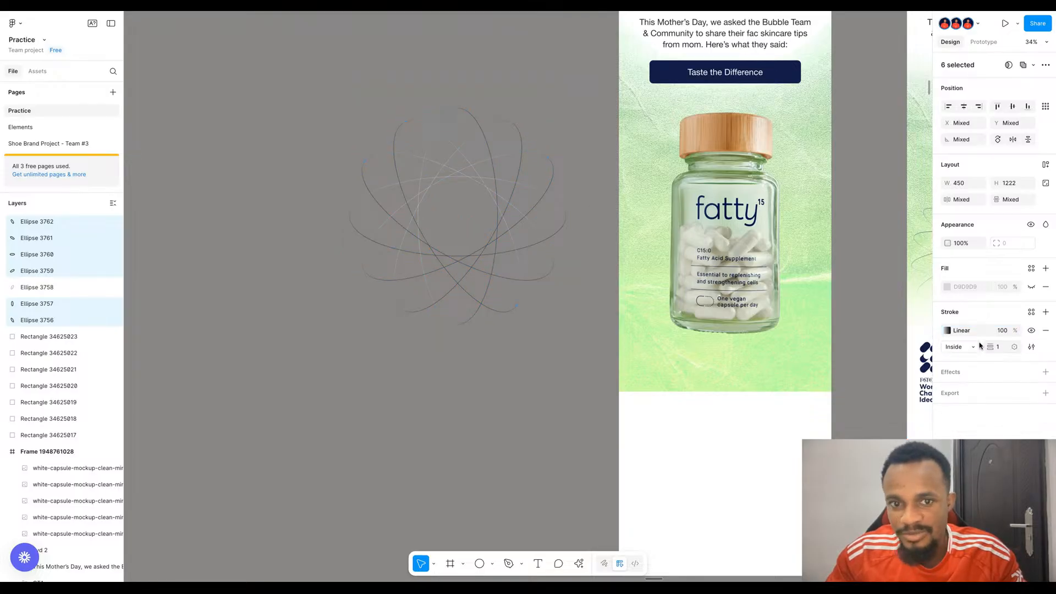
click(477, 386)
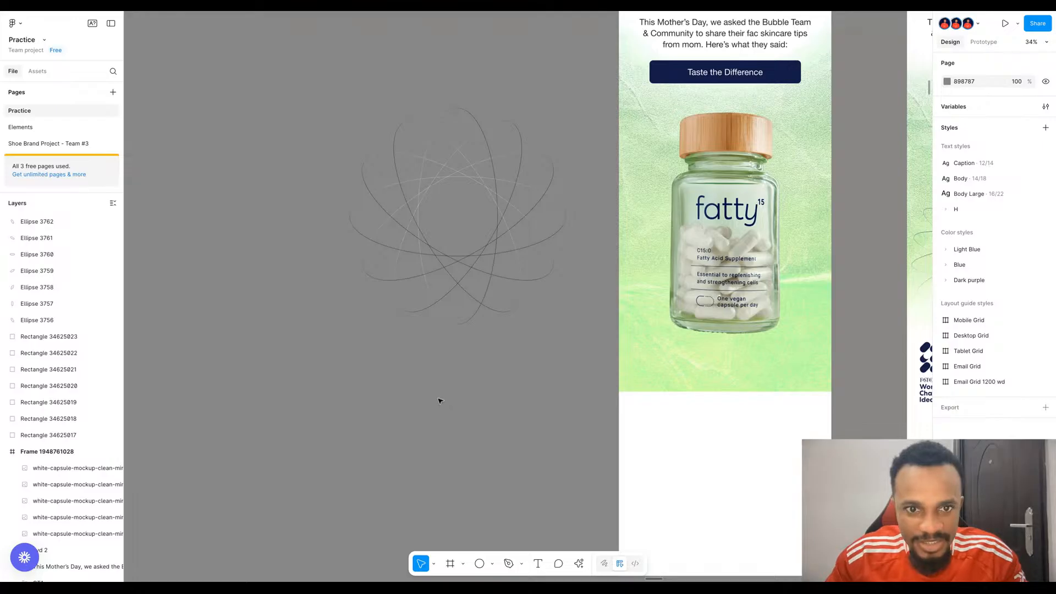
- Group the seven ellipses and place the group behind the second bottle at X -38, Y 3374.01
scroll(397, 219, up, 1)
drag(361, 392, 560, 130)
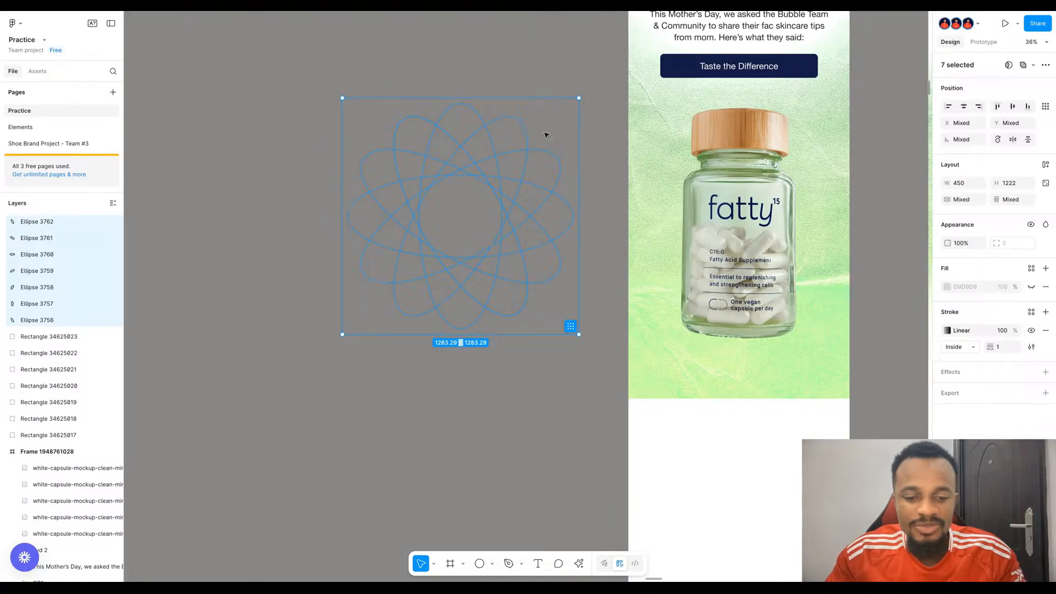
key(ctrl+g)
drag(506, 214, 786, 221)
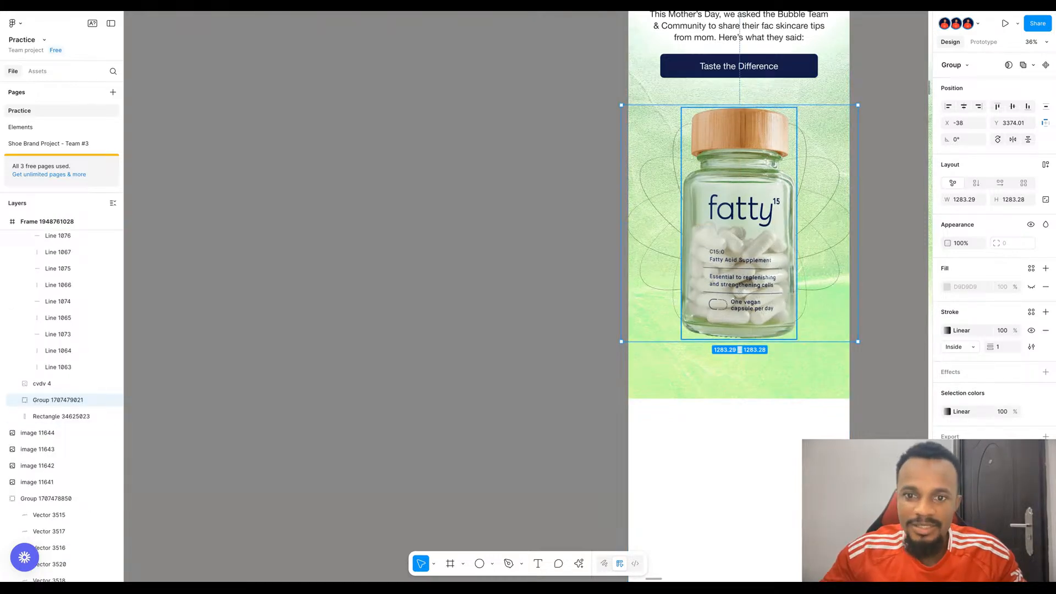
scroll(668, 328, down, 4)
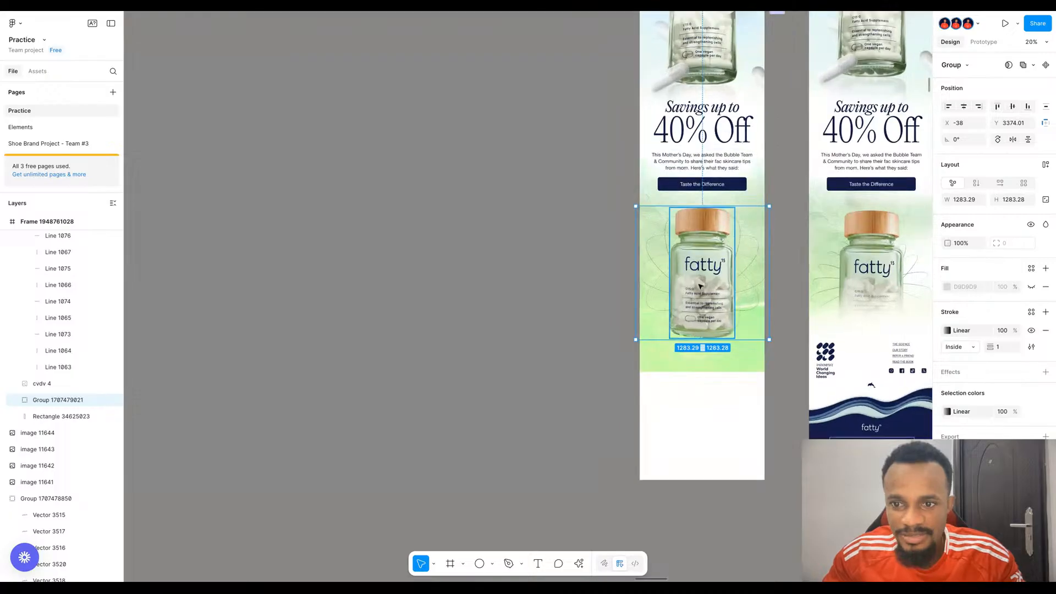
- Lower the ellipse flower group to Y 3684.01, scale it to 1121 by 1120.99, and centre it horizontally behind the second bottle
drag(739, 257, 742, 290)
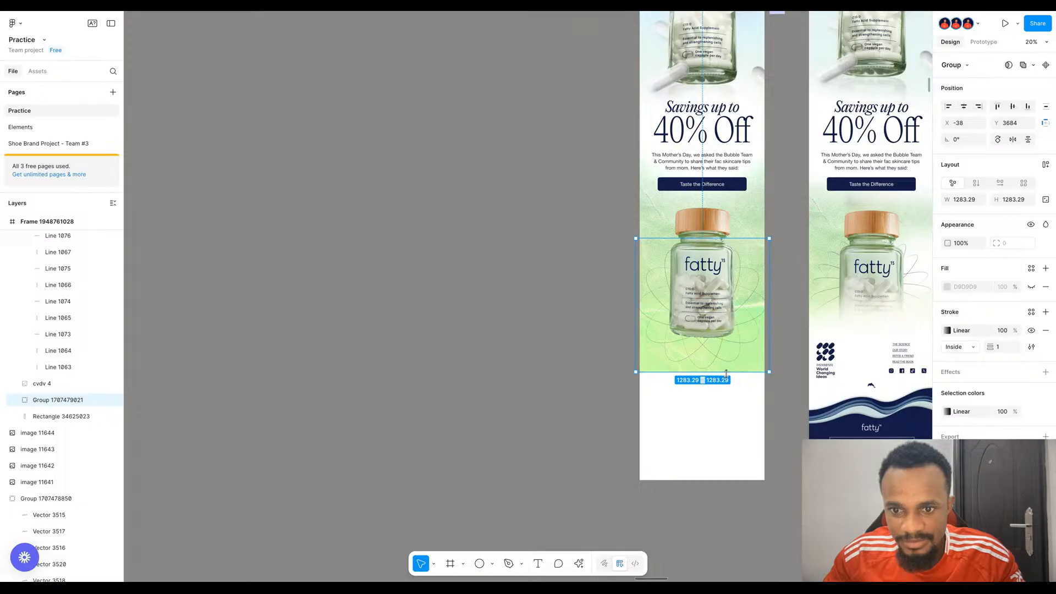
drag(726, 375, 727, 349)
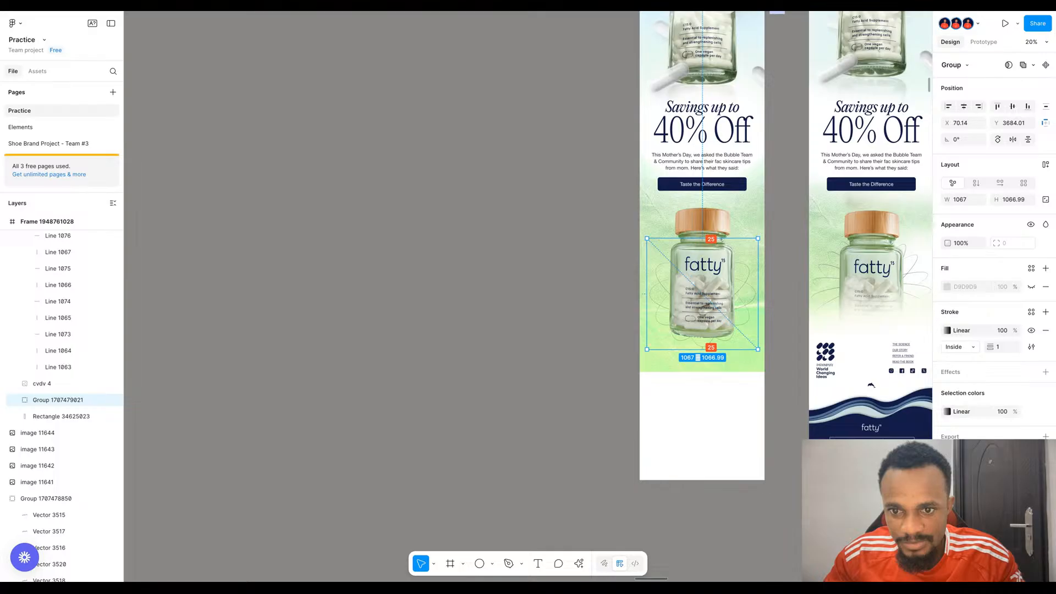
drag(698, 357, 702, 355)
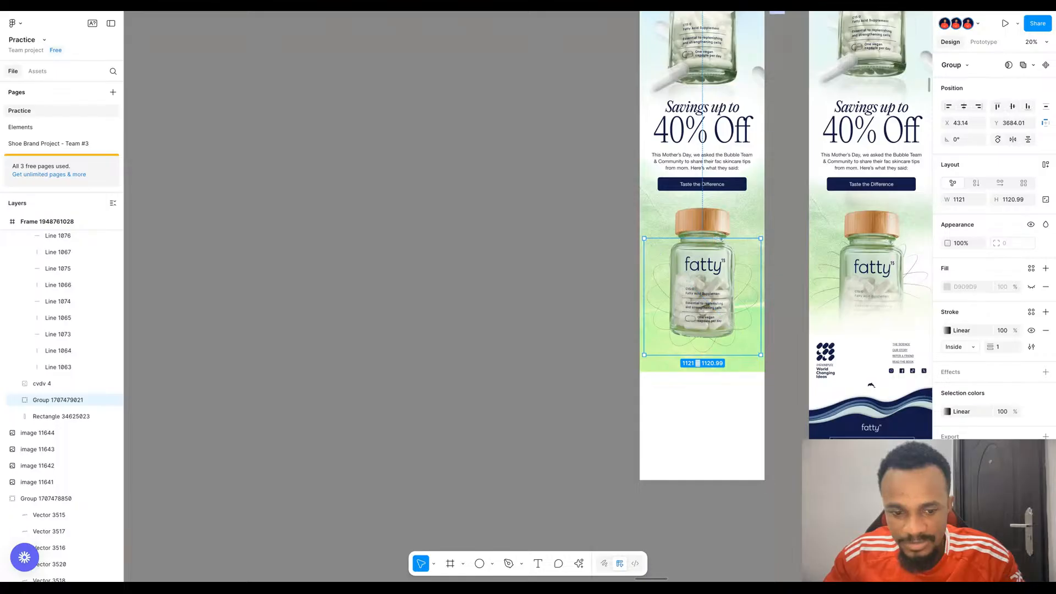
key(alt+h)
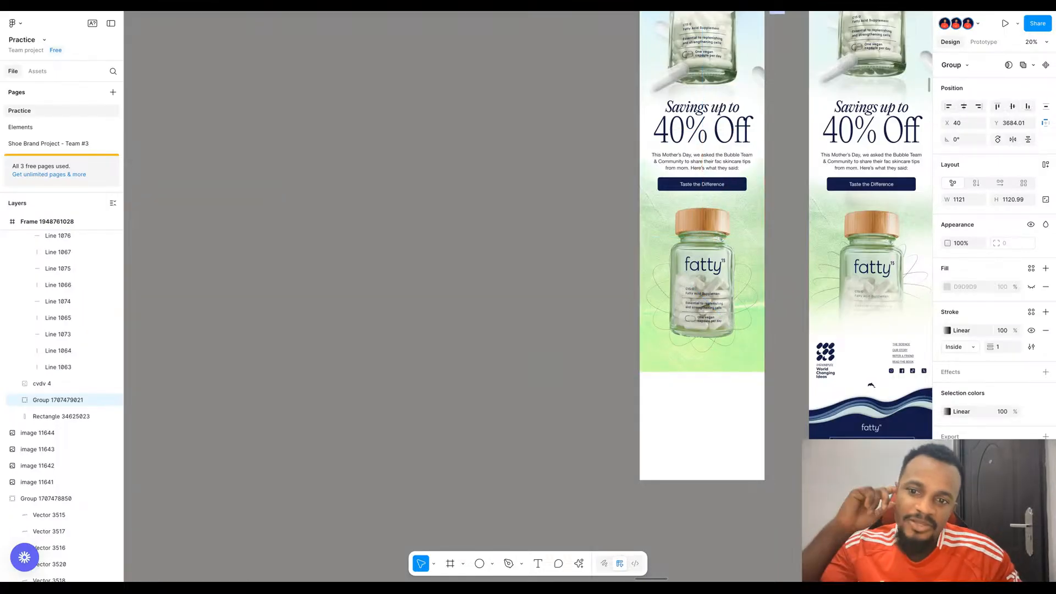
click(528, 385)
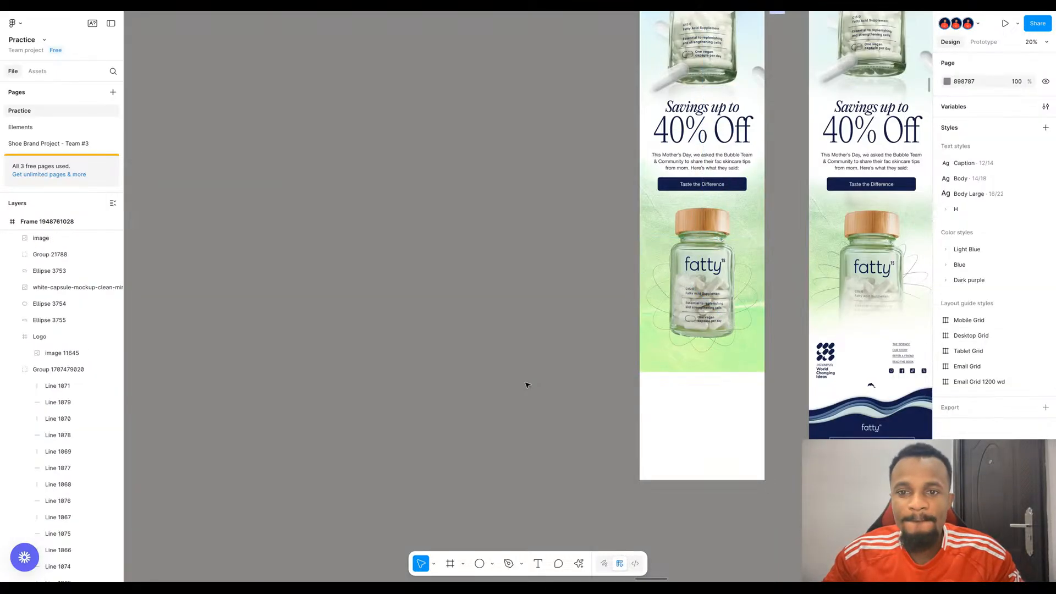
- Duplicate the white blurred ellipse beside the 40% Off heading onto the second bottle's base and bring the copy to the front
click(762, 123)
drag(761, 123, 733, 365)
key(])
click(565, 367)
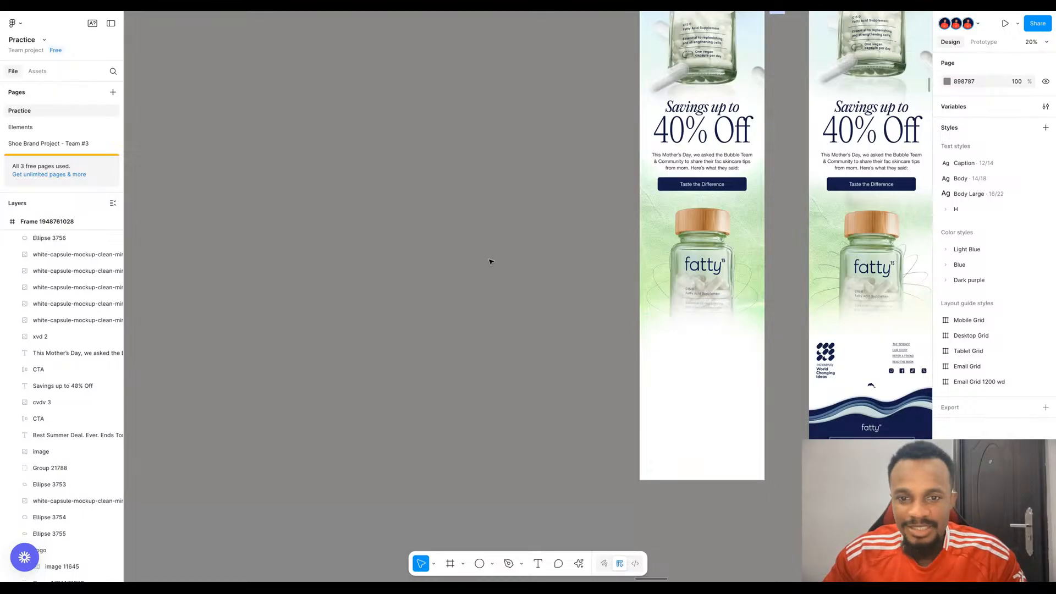
- Paste the 1440 by 355 blue wave image onto the canvas and place it beside the email frame
key(ctrl+v)
drag(530, 309, 514, 282)
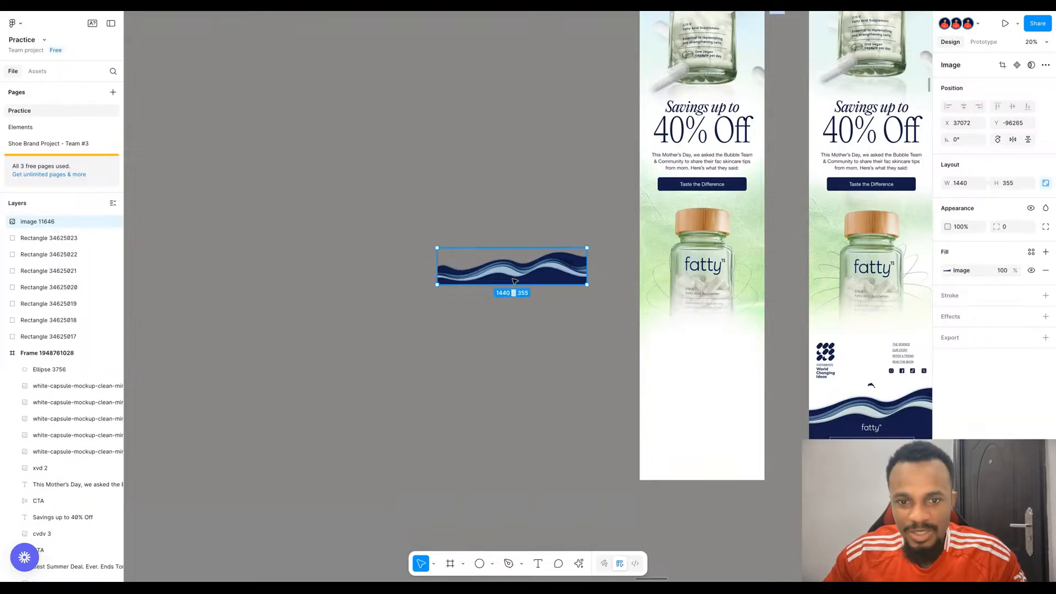
scroll(514, 281, up, 5)
scroll(564, 229, down, 5)
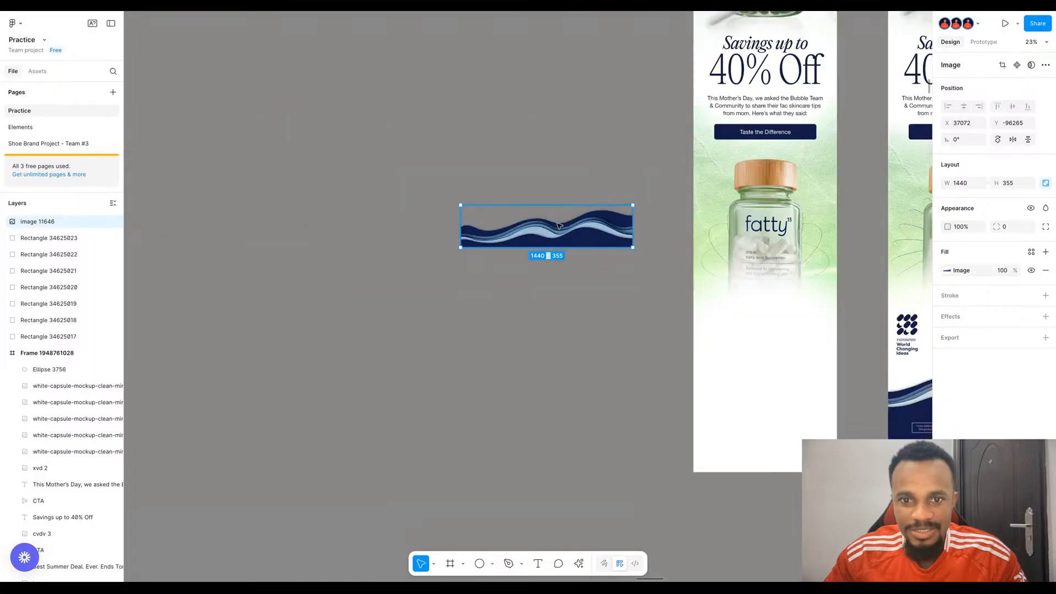
click(548, 178)
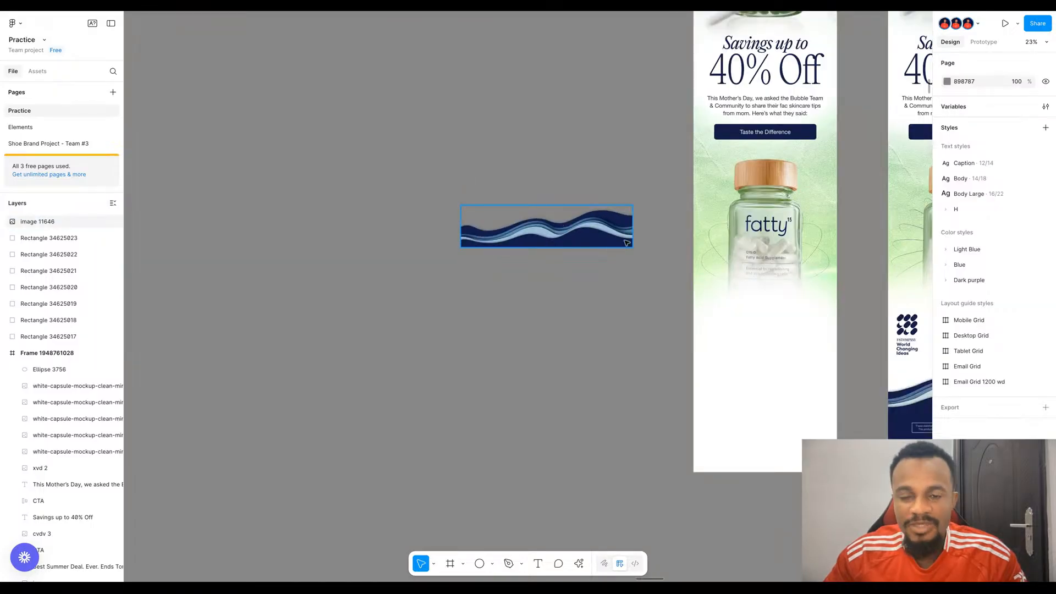
click(542, 236)
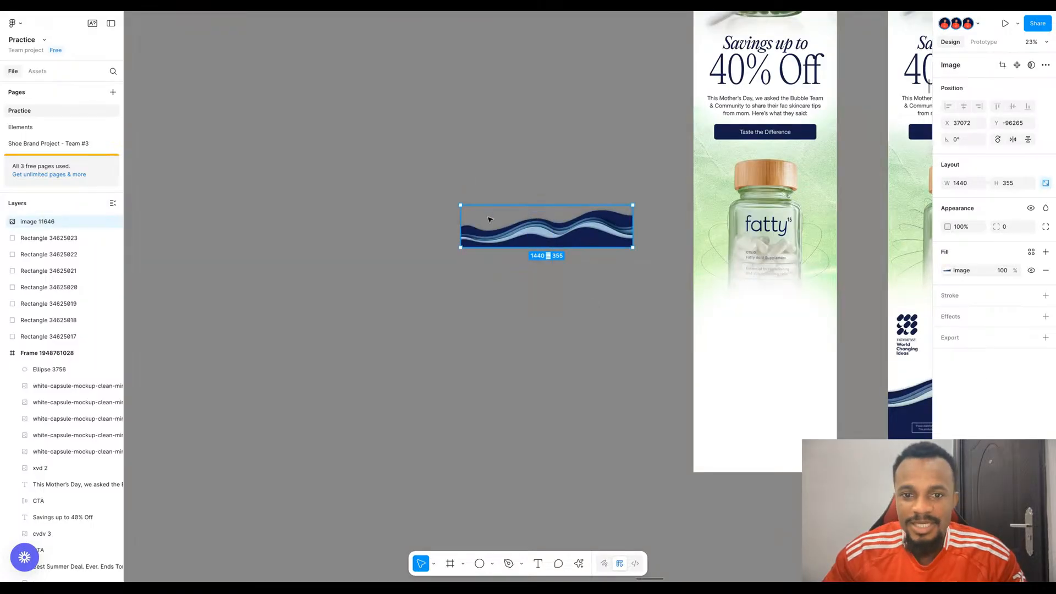
click(561, 309)
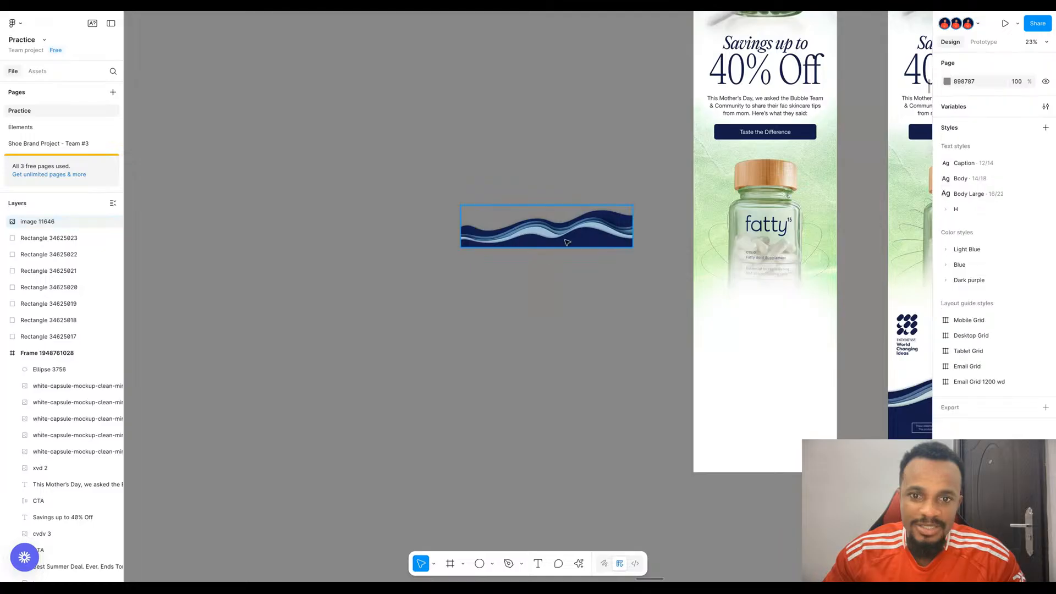
- Examine the wave image up close and the reference footer's badge, links, social icons, dolphin and waves
scroll(565, 217, up, 10)
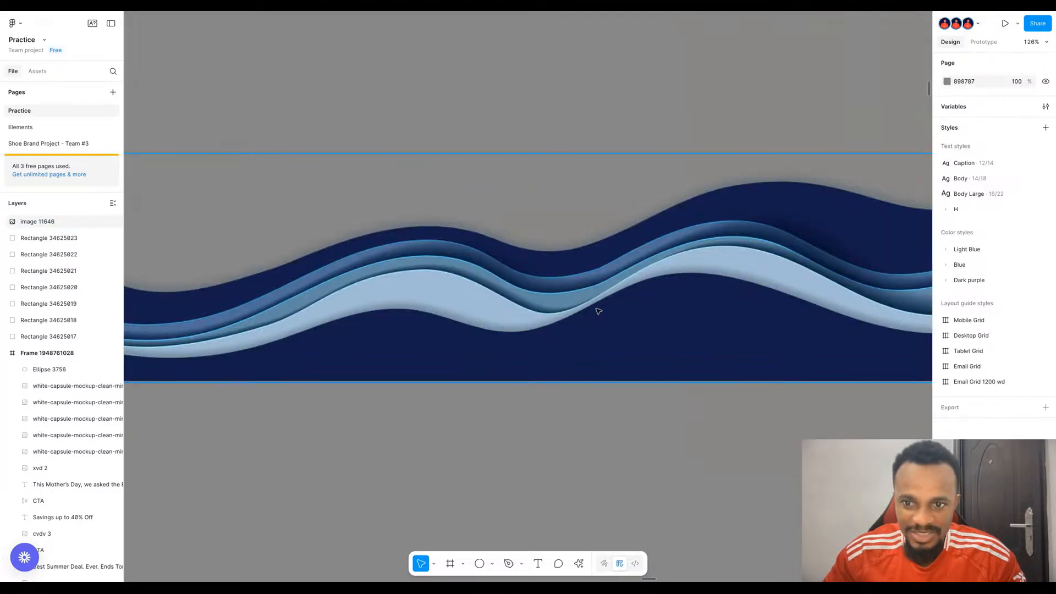
scroll(596, 308, down, 8)
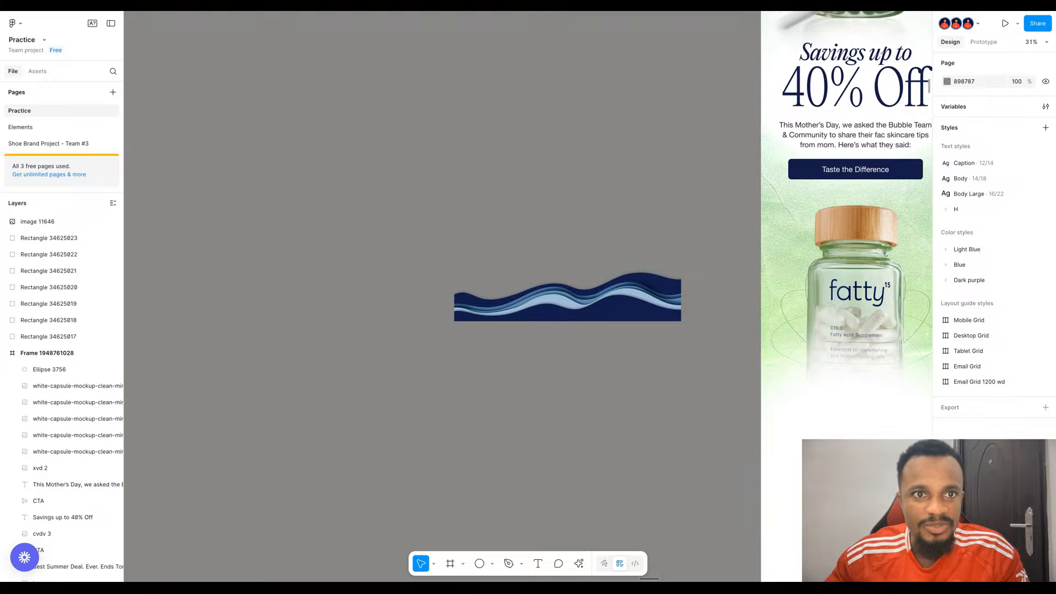
scroll(608, 264, down, 5)
scroll(589, 264, right, 6)
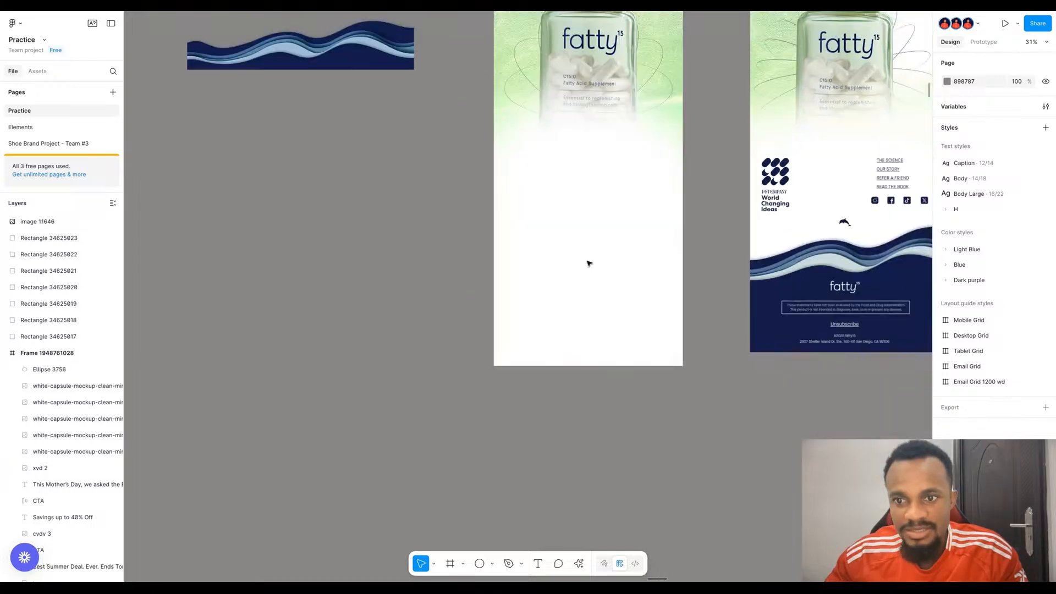
scroll(674, 266, up, 5)
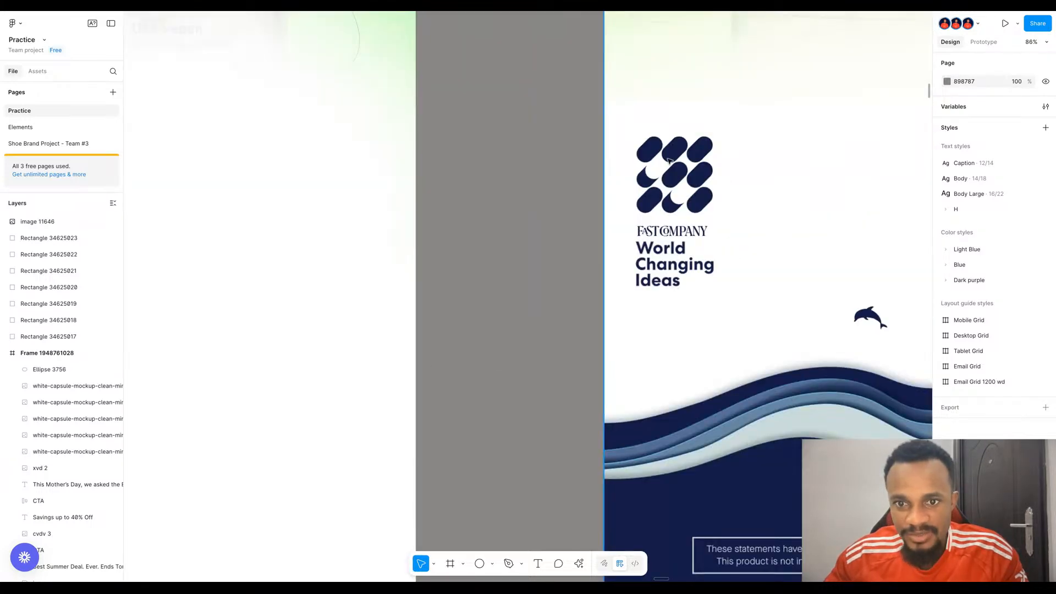
scroll(613, 254, down, 5)
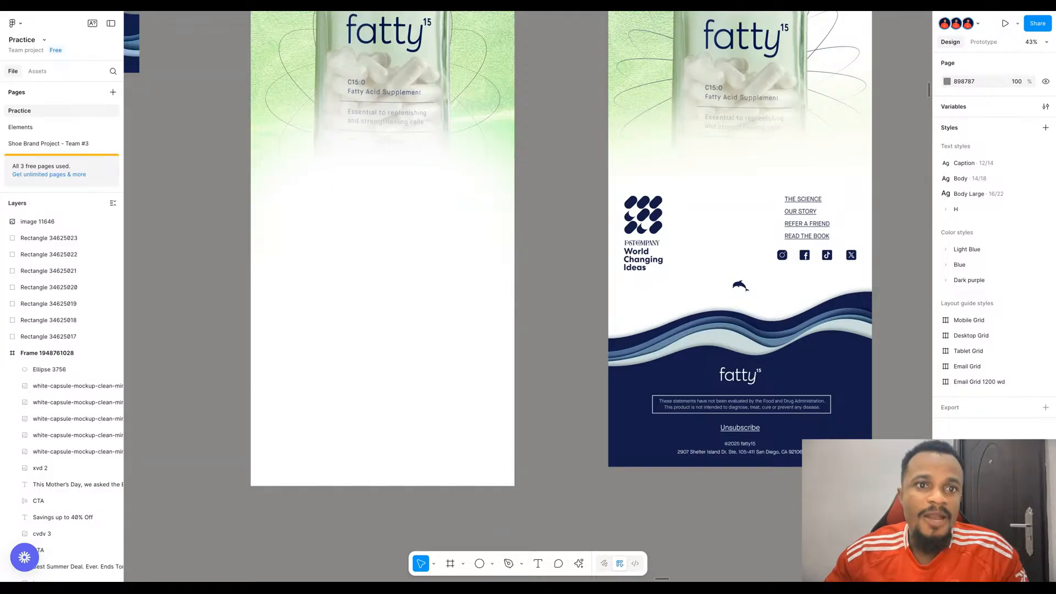
scroll(884, 249, up, 8)
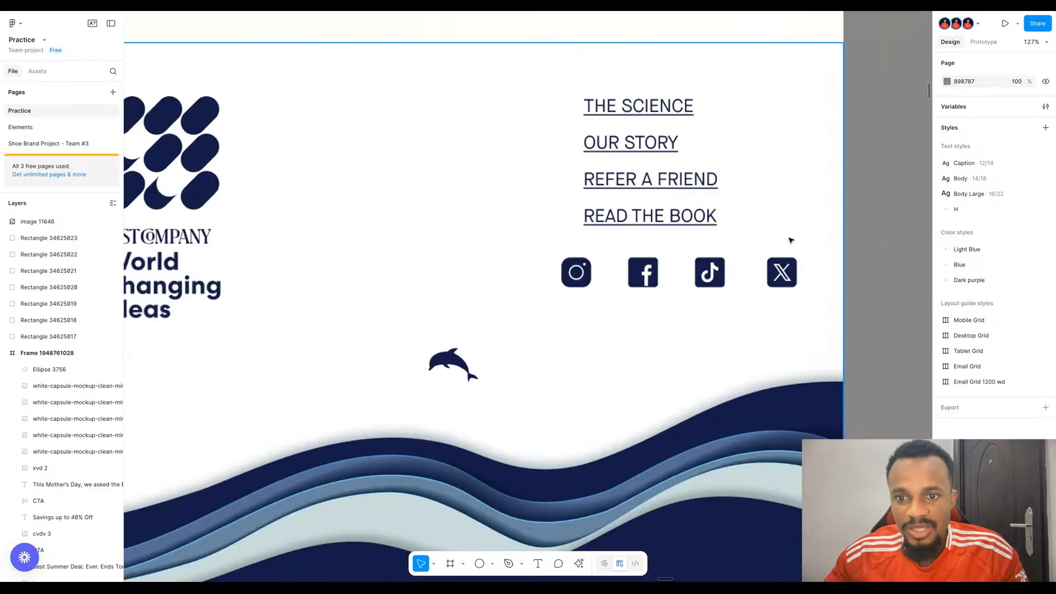
scroll(677, 239, down, 9)
scroll(676, 240, down, 3)
- Launch the Iconify plugin
key(ctrl+k)
text(idon)
key(Escape)
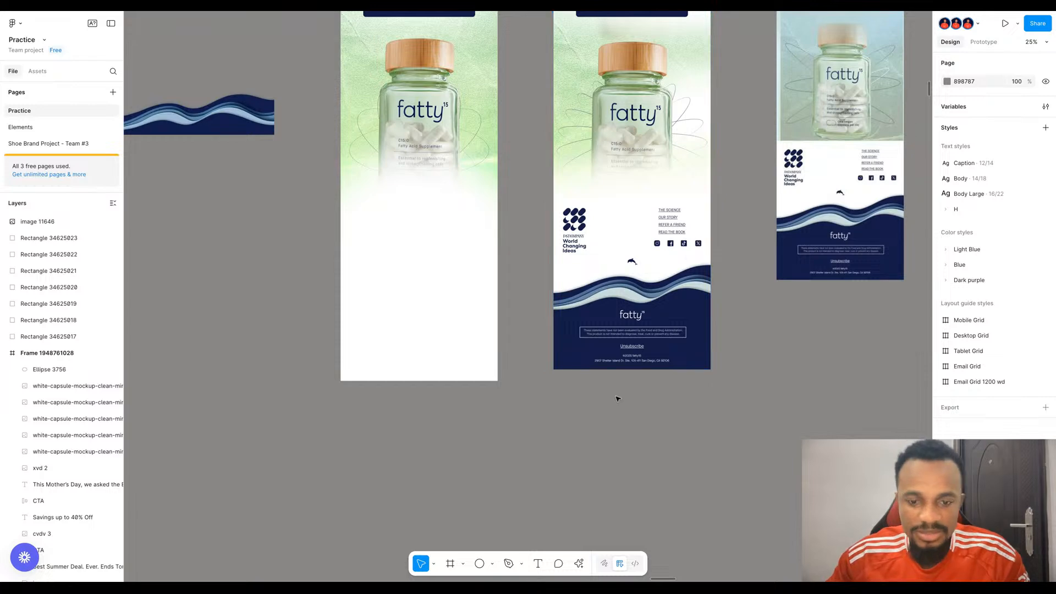
key(ctrl+k)
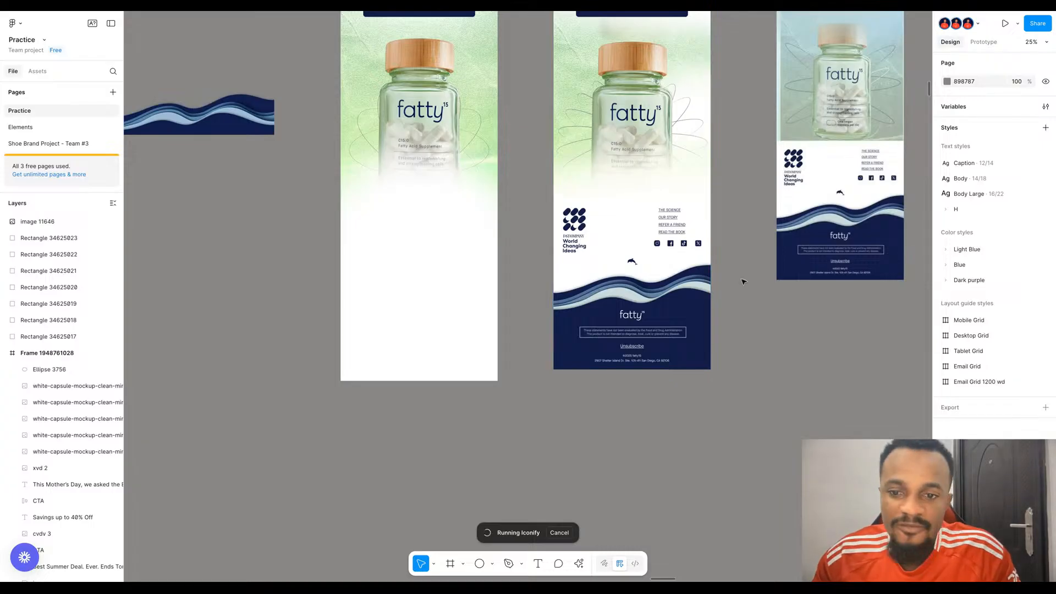
- Duplicate the reference footer image into the working email frame at X 40, Y 3386
scroll(757, 284, left, 3)
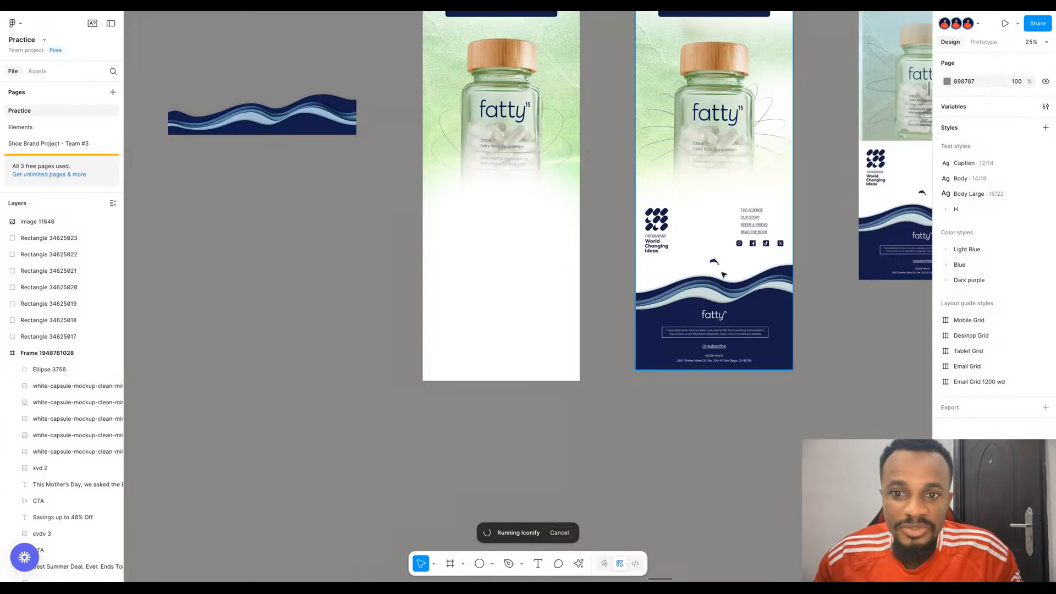
click(741, 291)
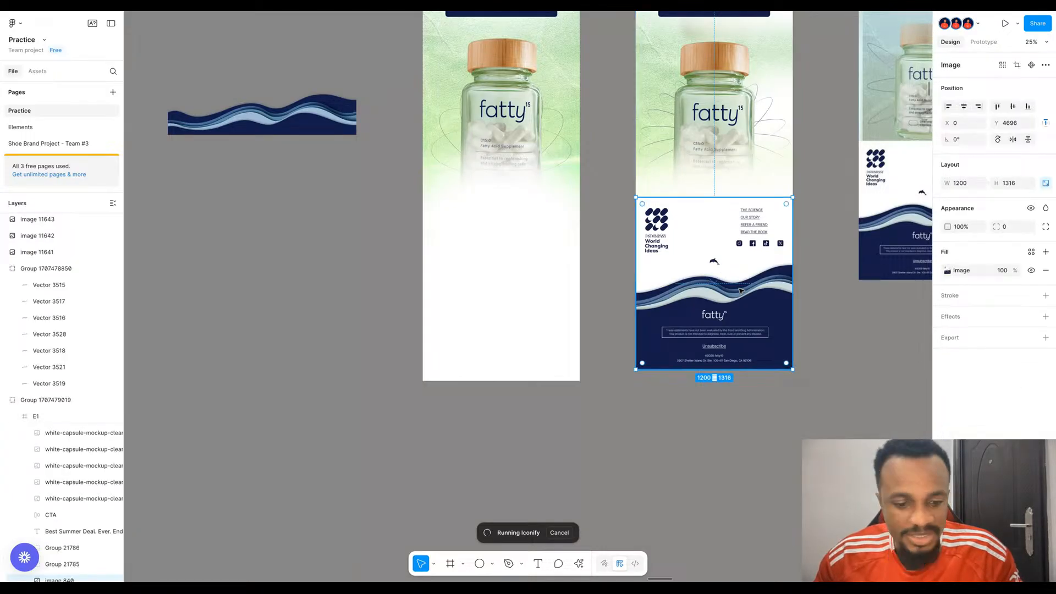
drag(602, 279, 555, 132)
key(ctrl+alt+p)
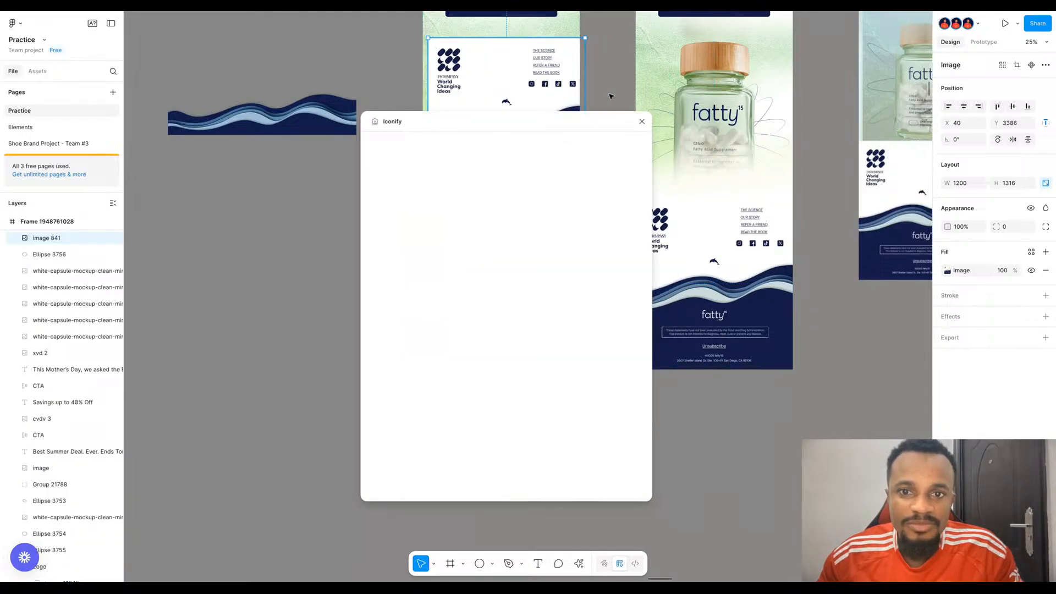
click(611, 97)
- Search Iconify for "instagram" and compare the icons with the social icons in the reference footer
click(396, 160)
text(inst)
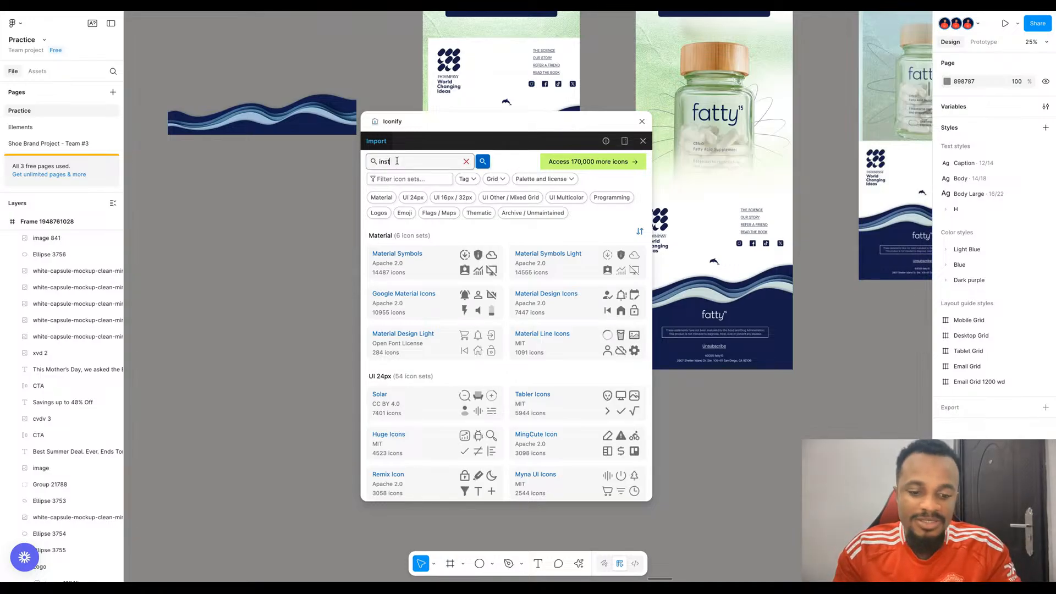
text(agram)
key(Return)
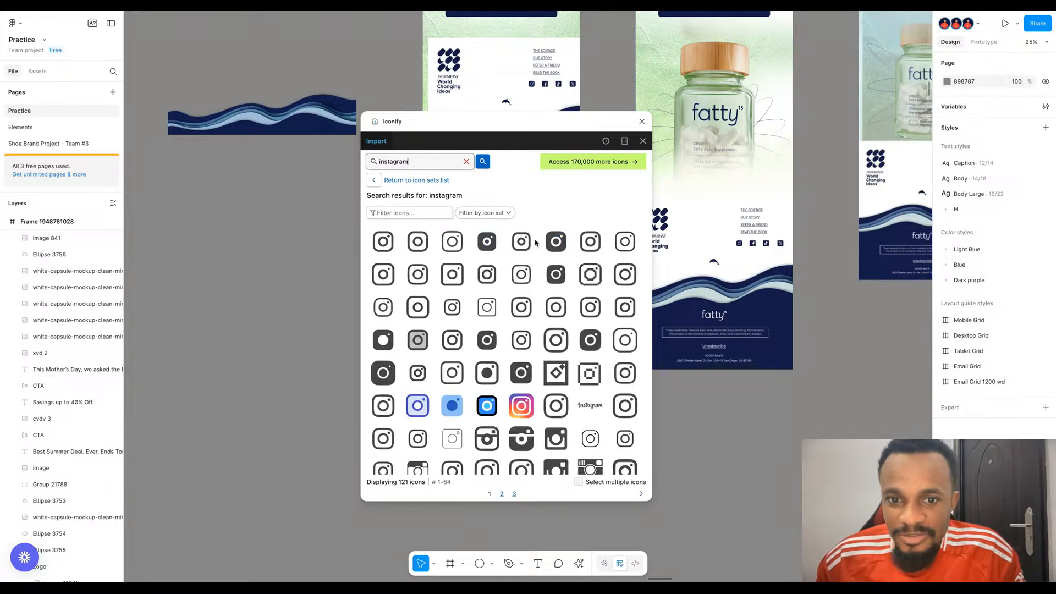
scroll(750, 248, up, 5)
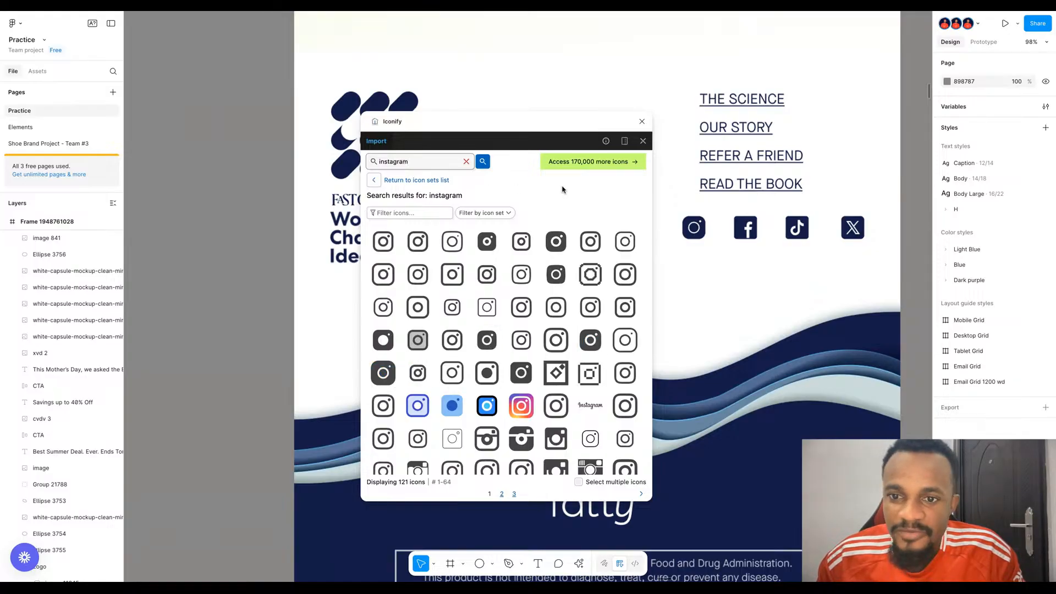
- Search Iconify for "facebook" and browse the icons for one matching the reference footer
double_click(436, 162)
text(facebook)
key(Return)
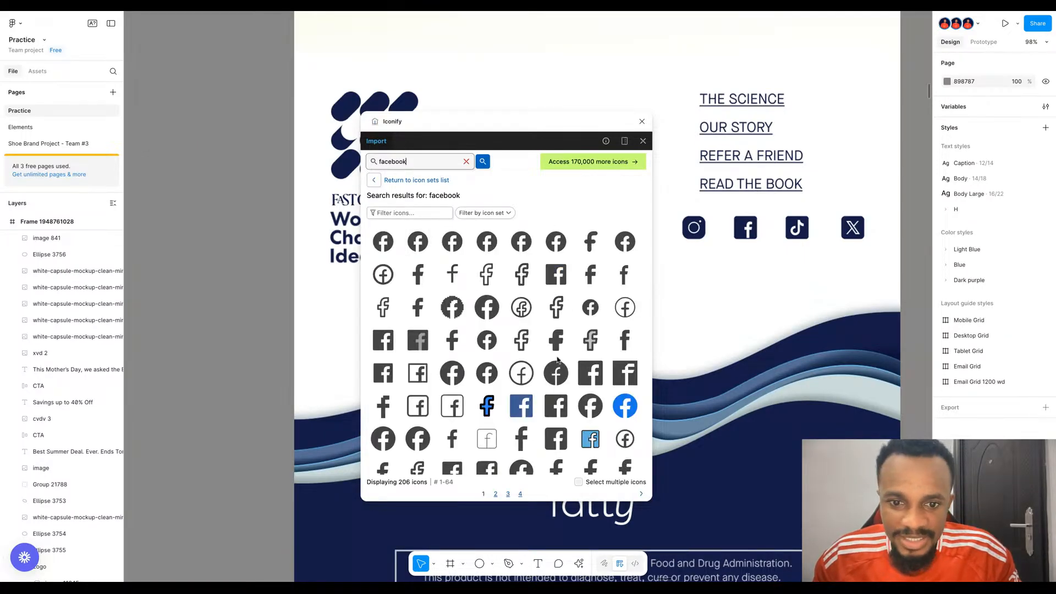
scroll(414, 315, down, 1)
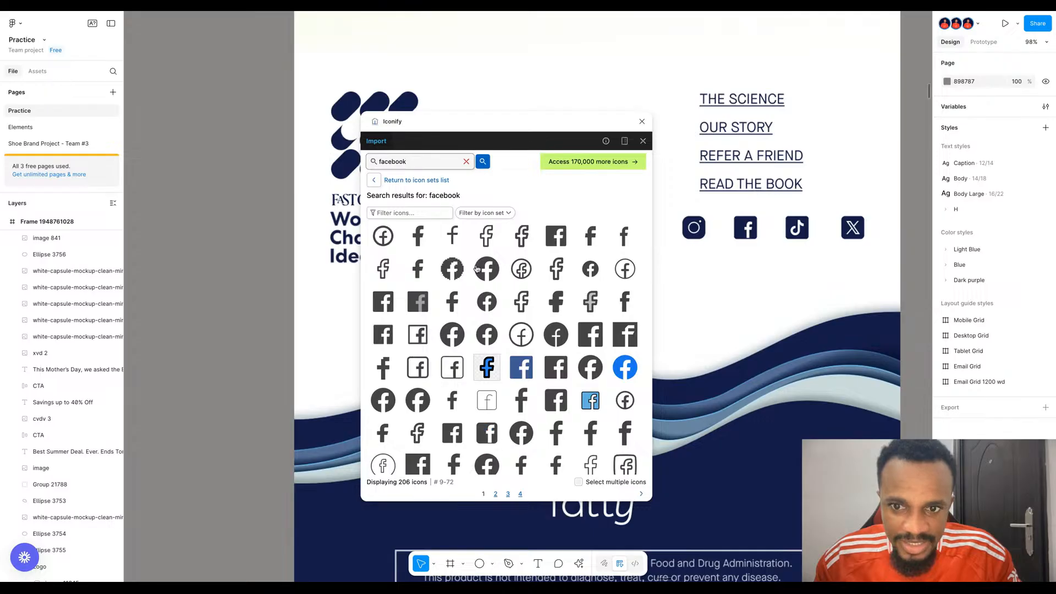
- Search Iconify for "tiktok" and browse the icons for a filled square version
double_click(437, 164)
text(tikto)
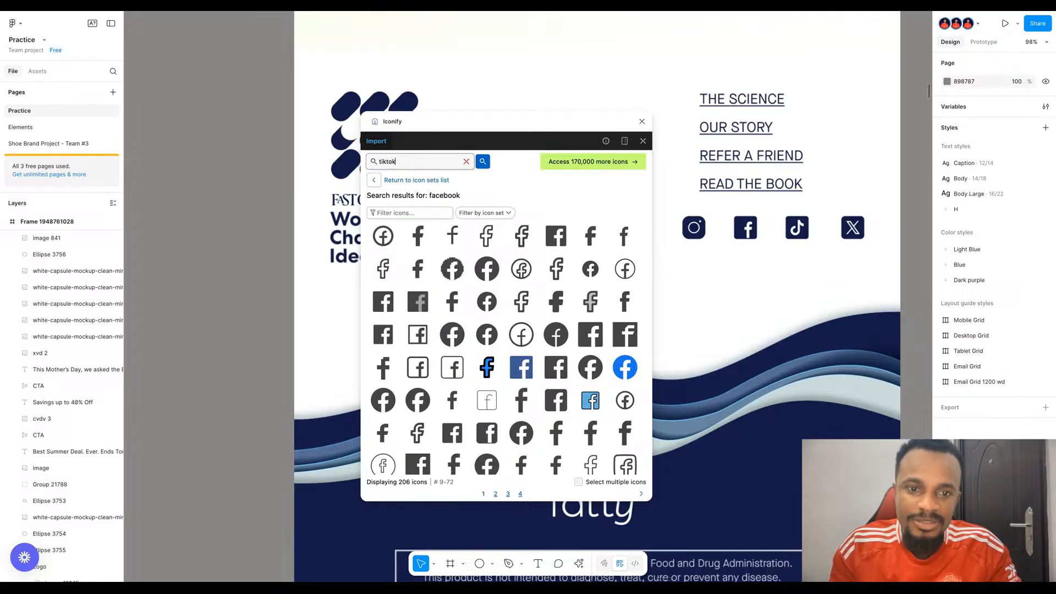
text(k)
key(Return)
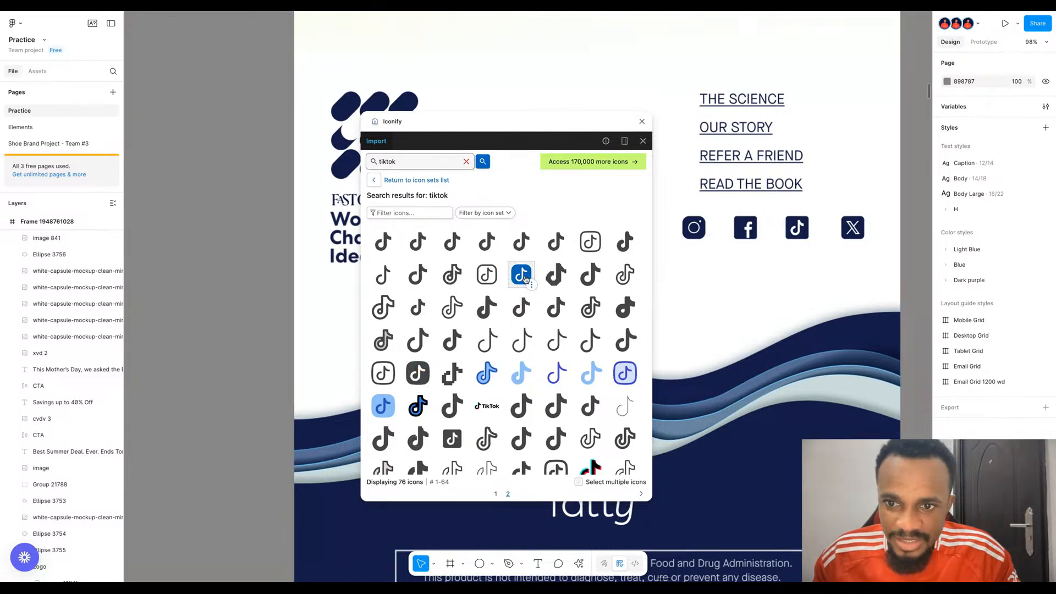
scroll(523, 269, down, 3)
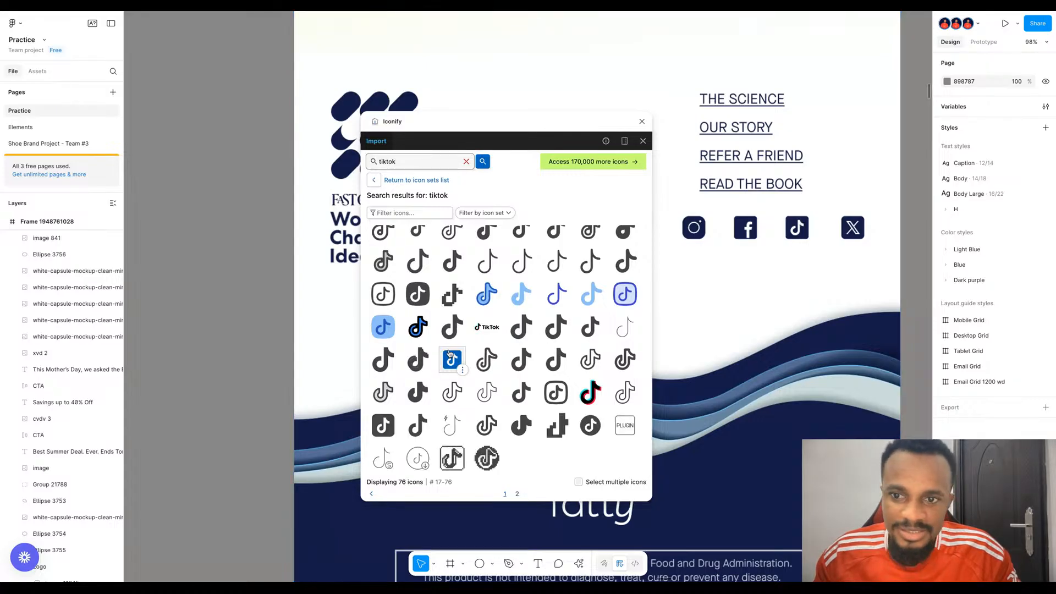
- Search Iconify for "twitter", browse the icons for one matching the reference footer's X icon, and close the plugin
double_click(438, 160)
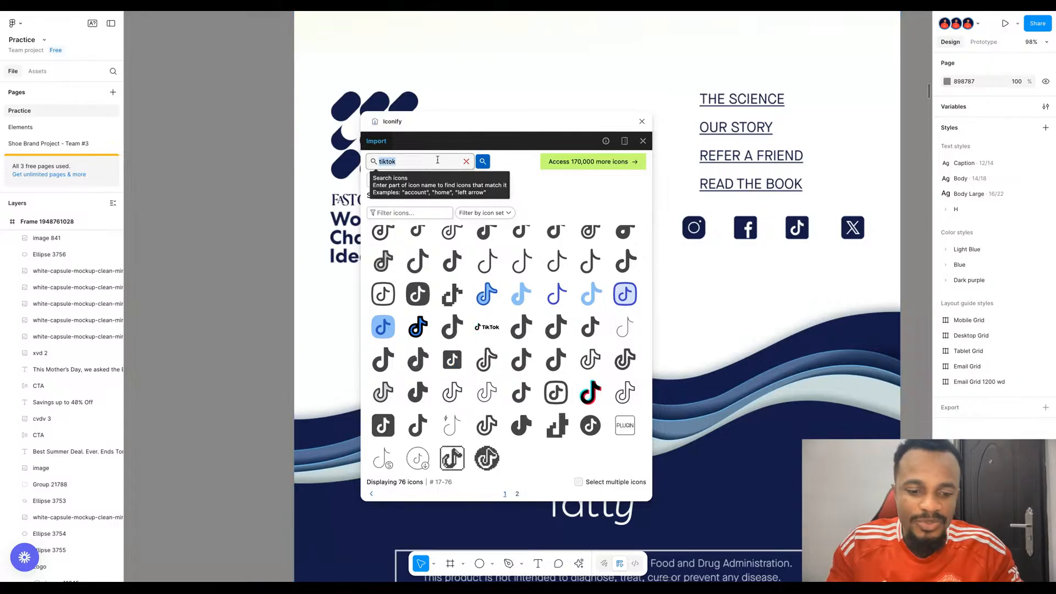
text(twitter)
key(Return)
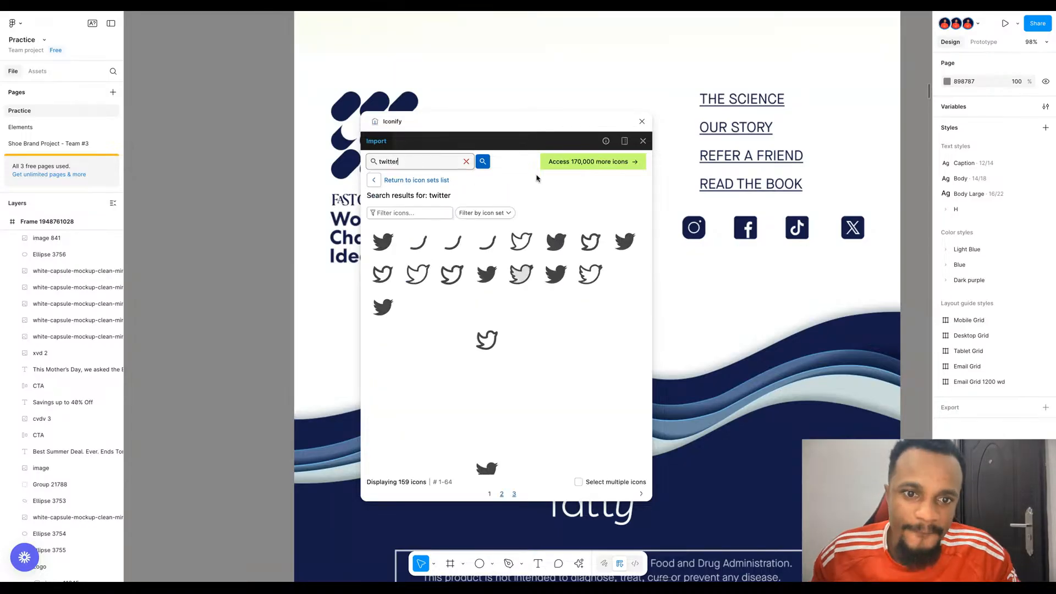
scroll(550, 248, down, 5)
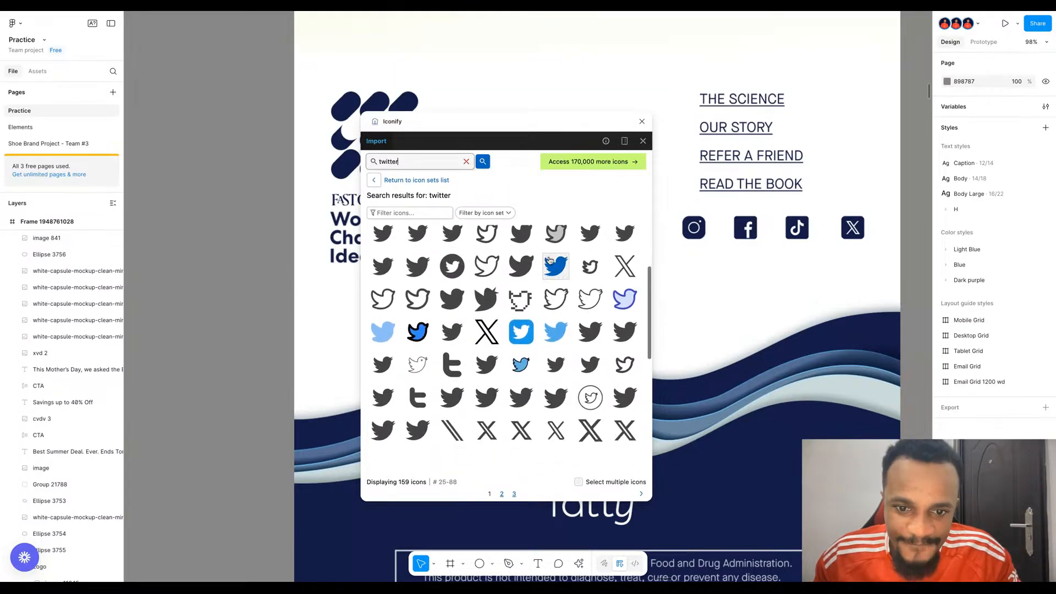
scroll(561, 256, down, 1)
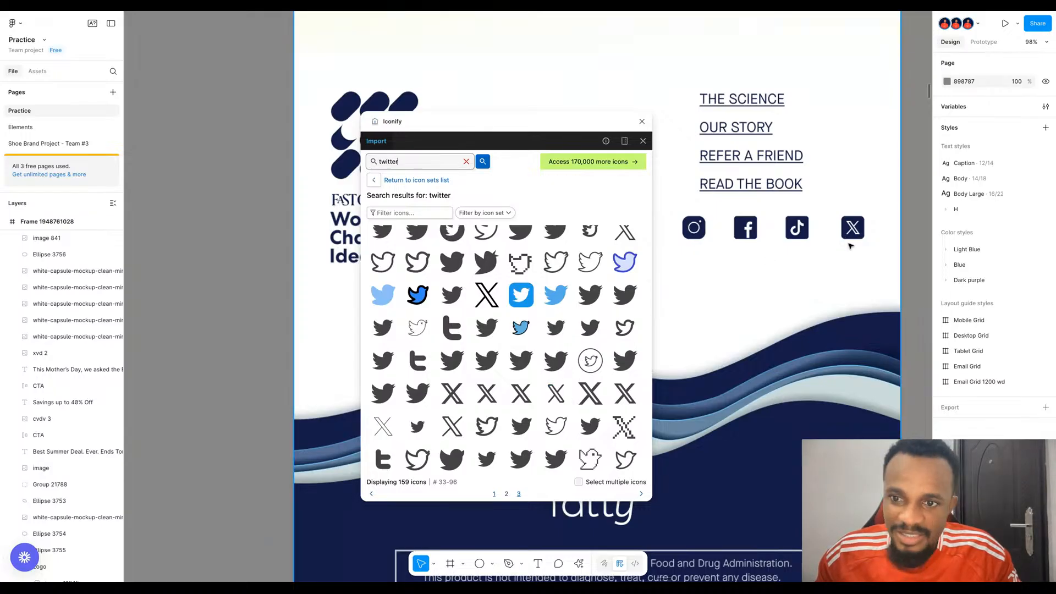
scroll(439, 365, down, 1)
scroll(438, 365, down, 5)
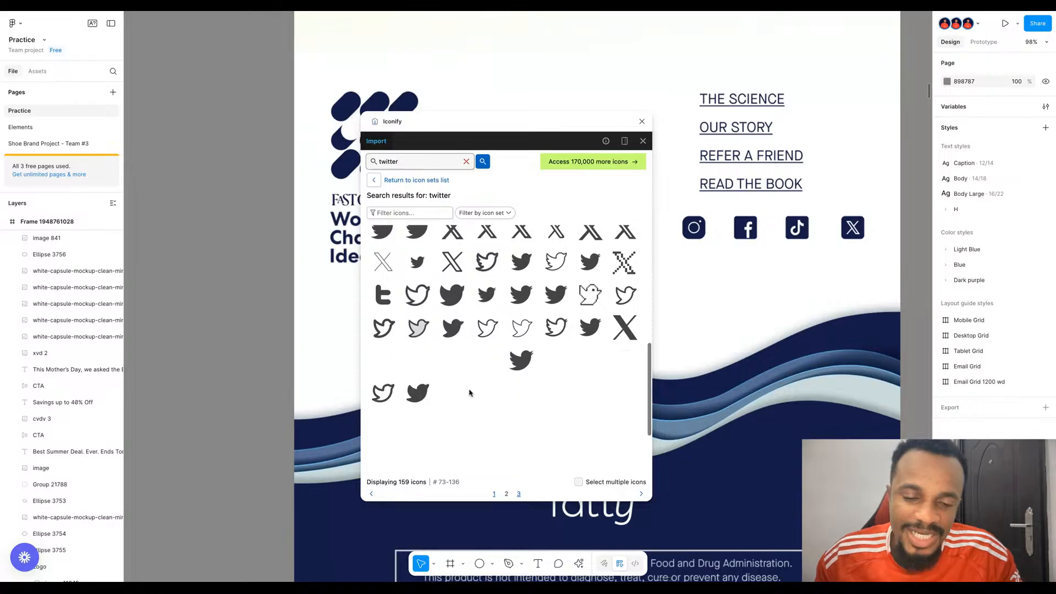
scroll(495, 386, down, 3)
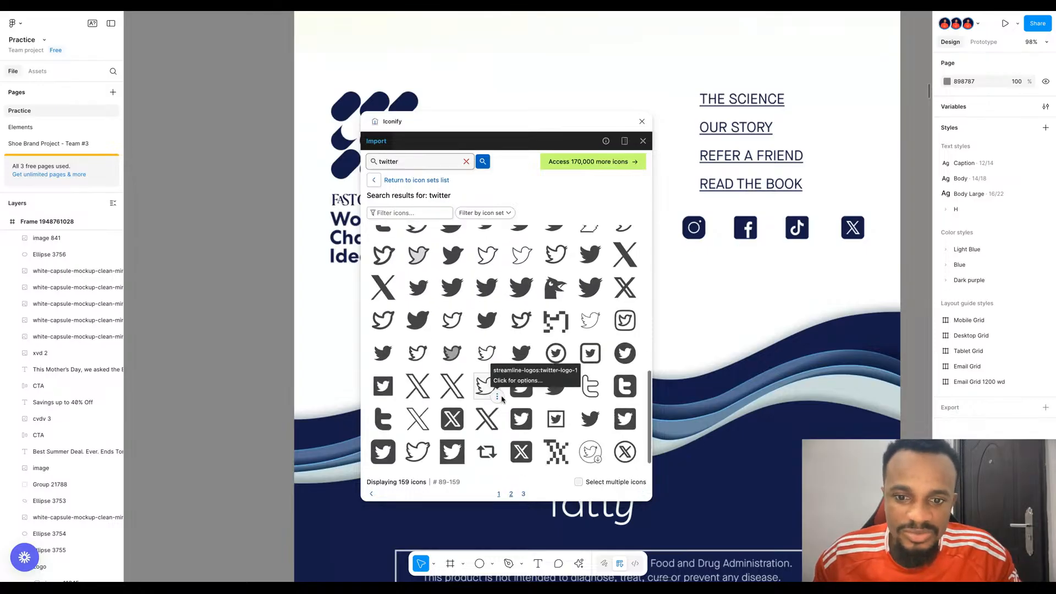
scroll(512, 418, down, 1)
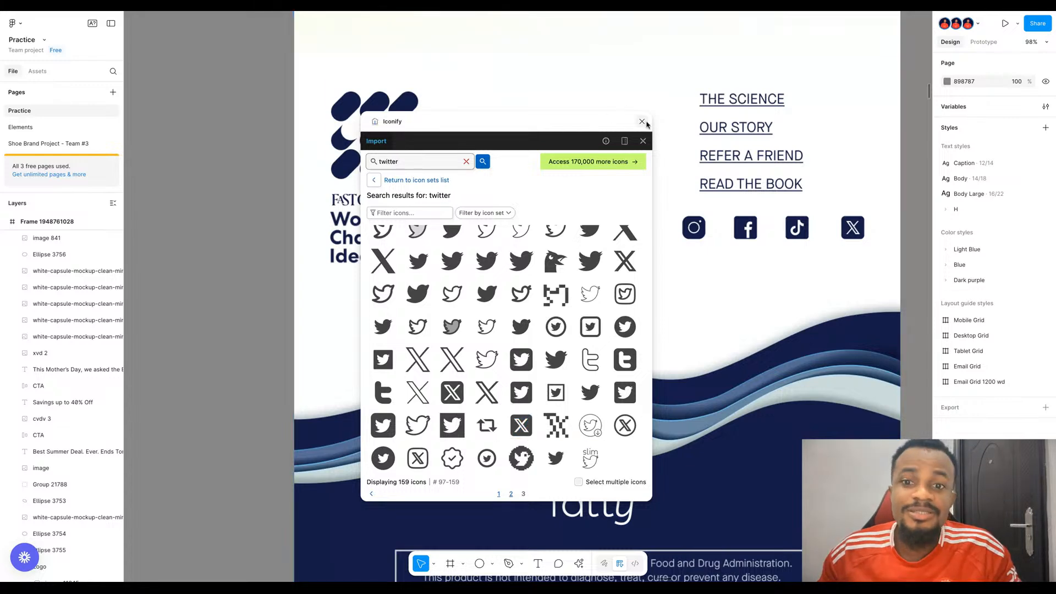
click(643, 122)
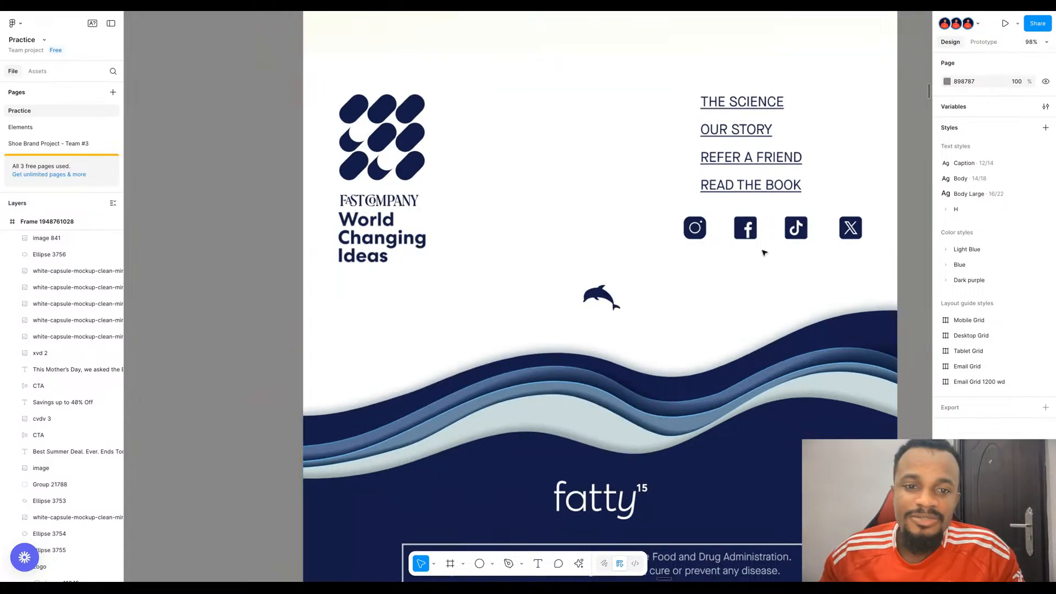
- Paste the dolphin image over the small dolphin in the reference footer and flip it horizontally
scroll(762, 246, down, 3)
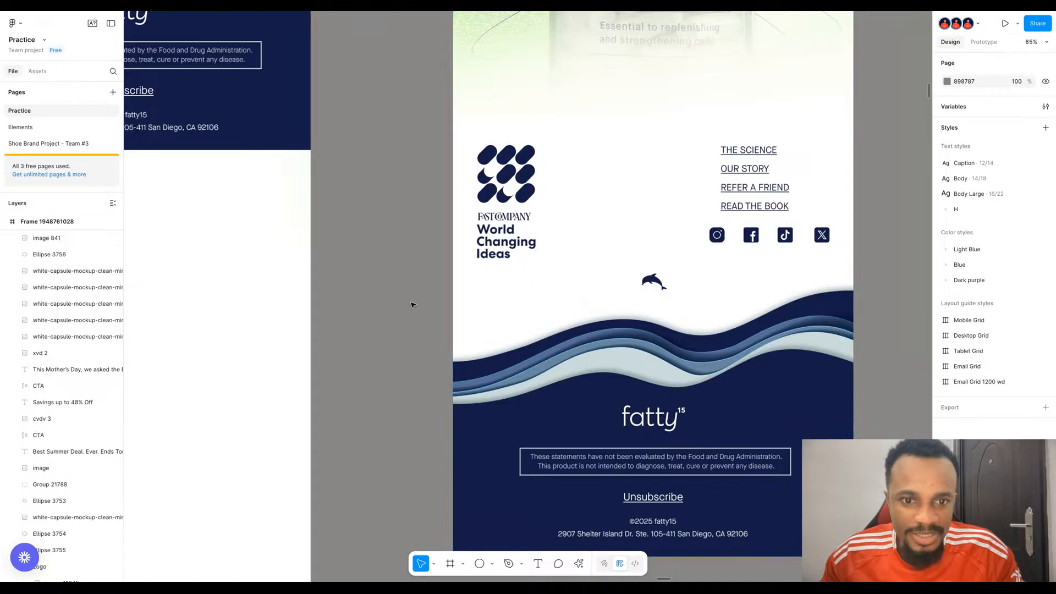
key(super+v)
drag(545, 297, 657, 285)
key(shift+h)
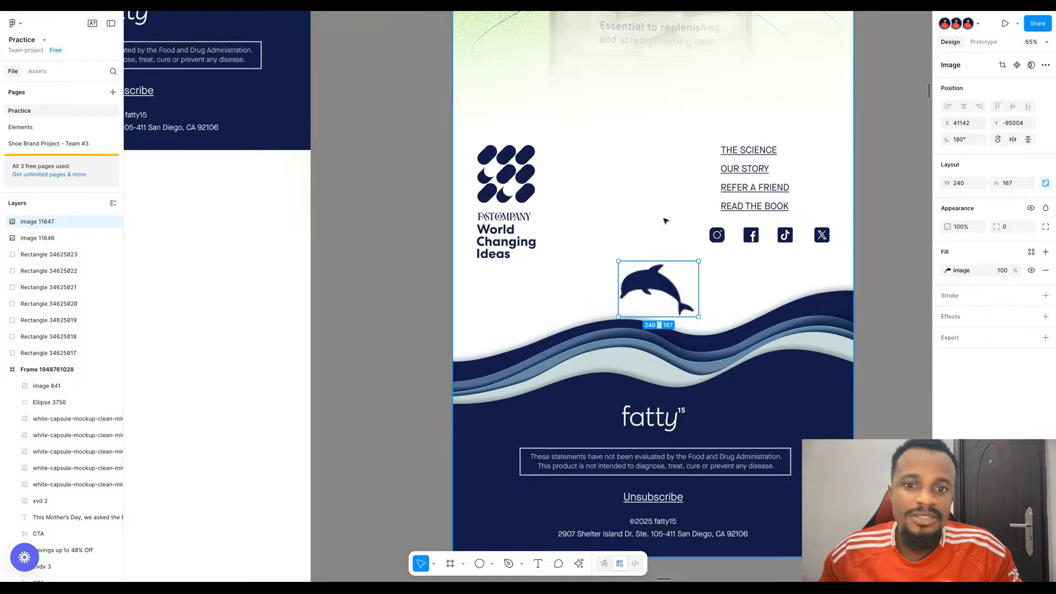
- Move the dolphin image onto the empty canvas beside the working email frame, at about X 38151, Y -94900
scroll(666, 221, down, 4)
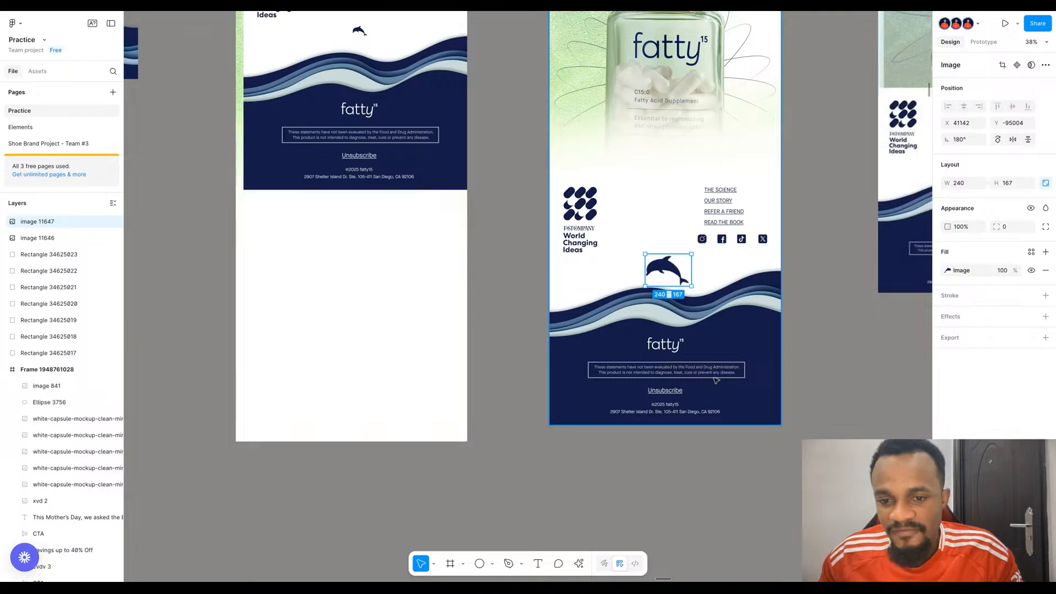
drag(671, 276, 224, 338)
scroll(327, 376, left, 4)
drag(343, 329, 301, 297)
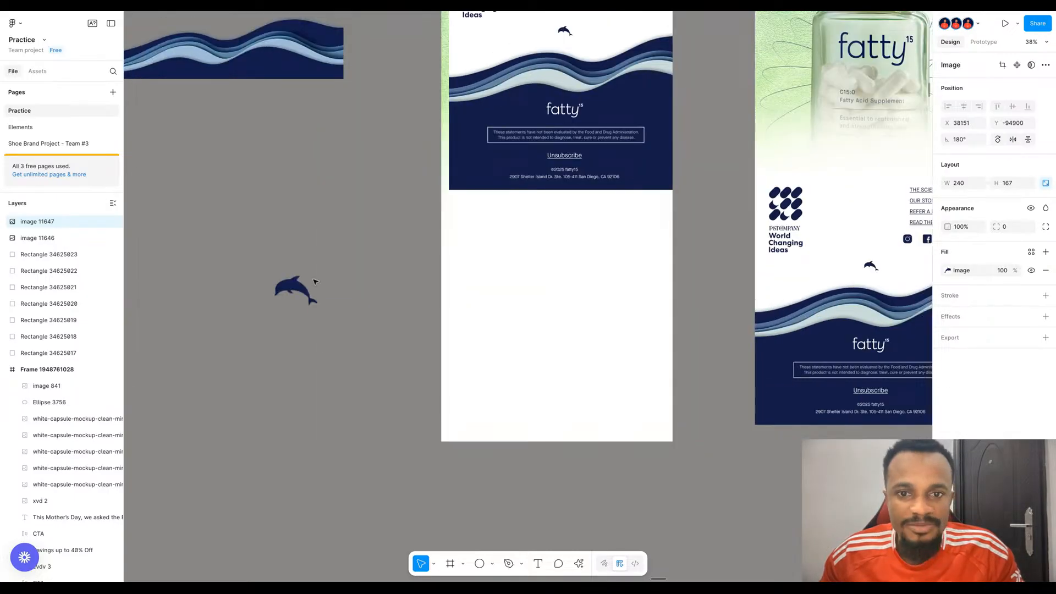
- Move the footer image to the end of the working email frame, below the second bottle, at X 1, Y 4692
click(565, 203)
click(626, 135)
drag(626, 134, 612, 371)
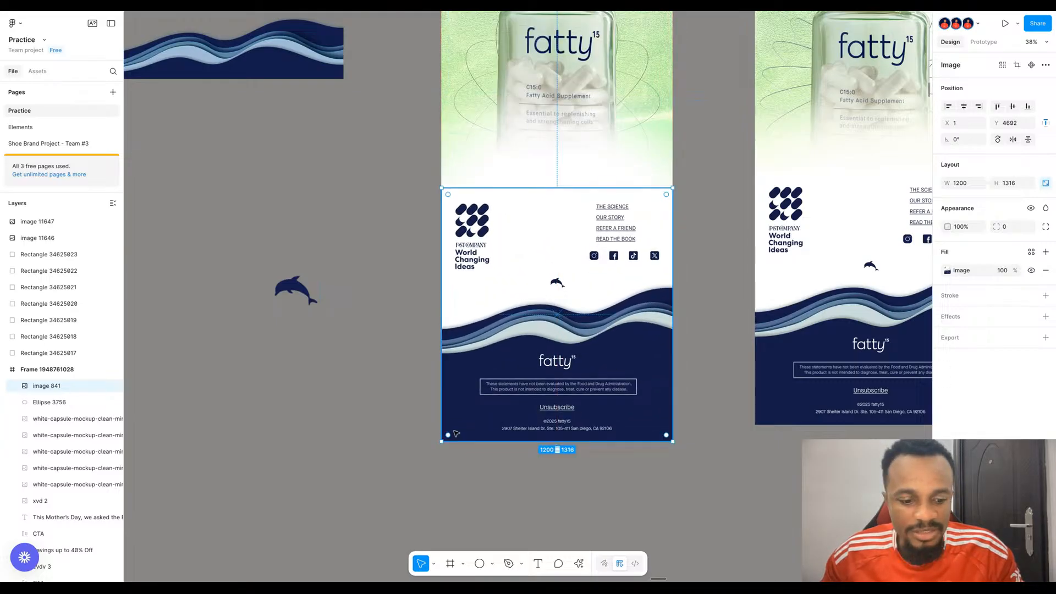
click(357, 335)
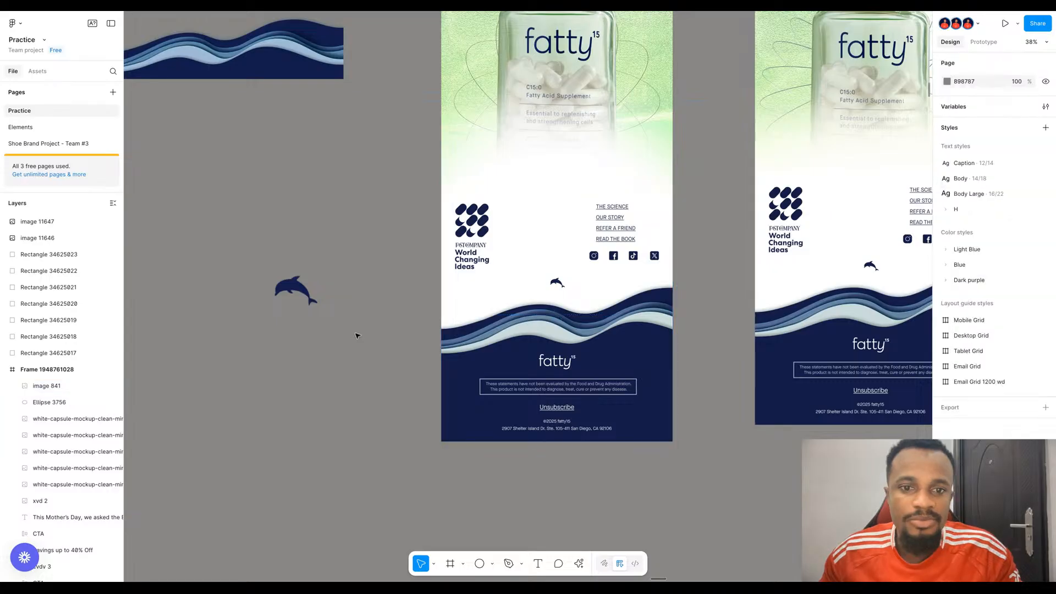
- Move the dolphin image just beneath the separate wave graphic, at about X 37459, Y -95458
ctrl+scroll(592, 361, down, 3)
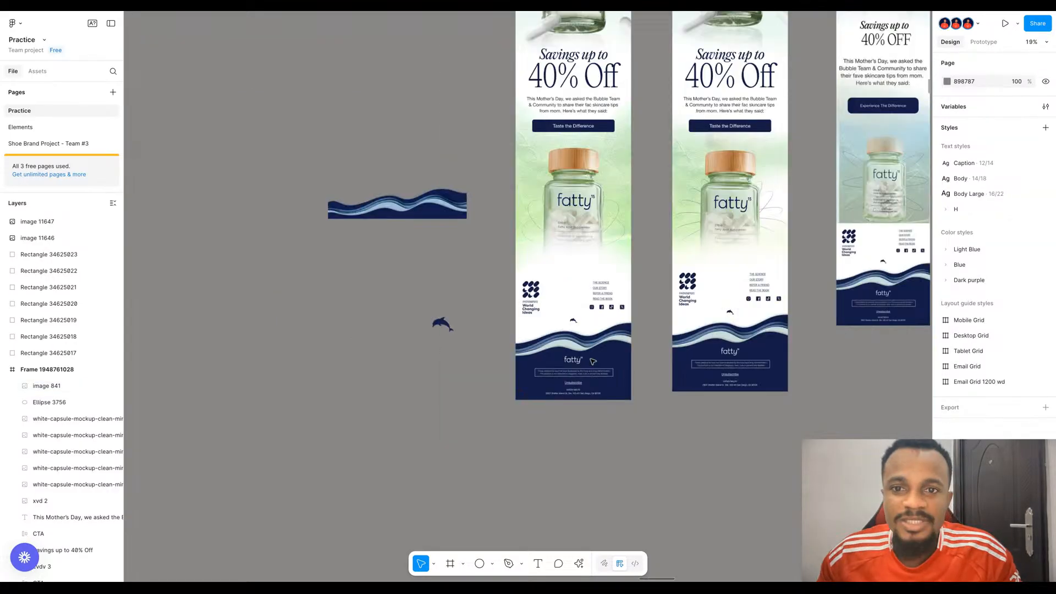
ctrl+scroll(593, 361, down, 2)
drag(479, 342, 429, 300)
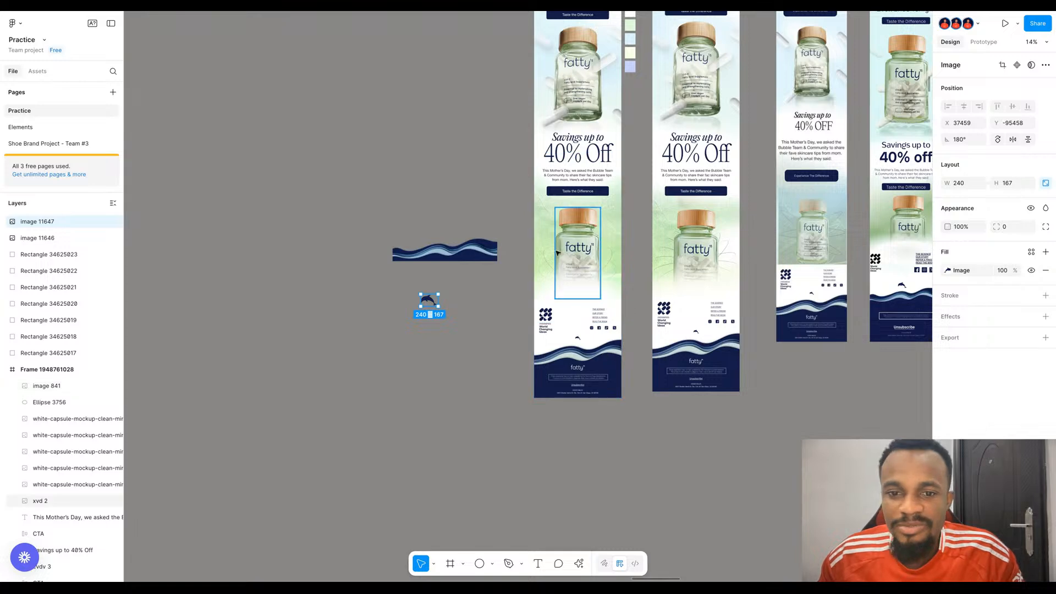
- Compare the finished email with the reference and the other email versions, including the "Savings up to 40% OFF" heading typography
scroll(619, 251, up, 6)
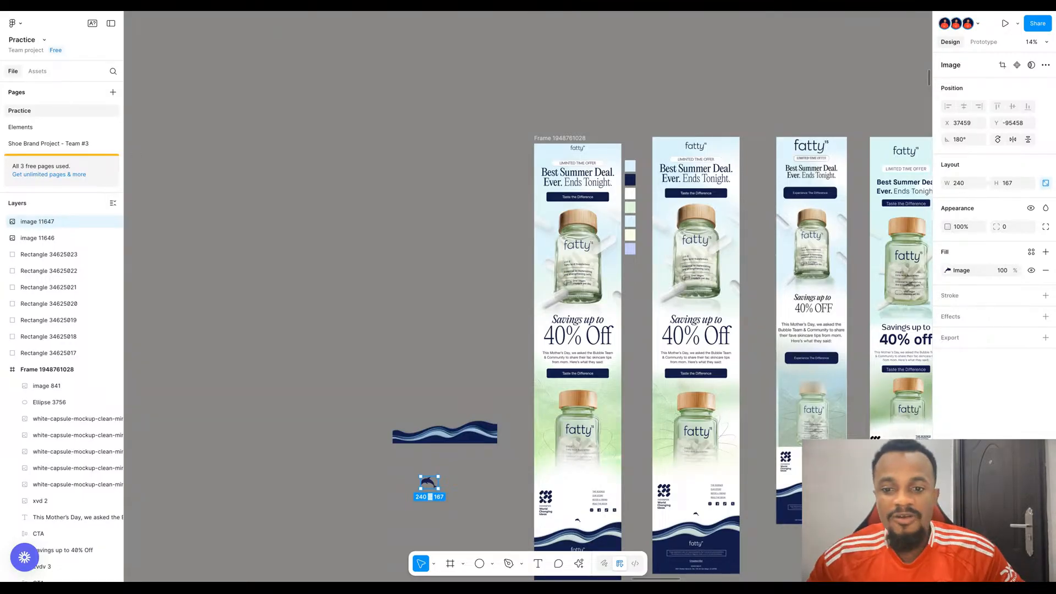
scroll(584, 132, down, 5)
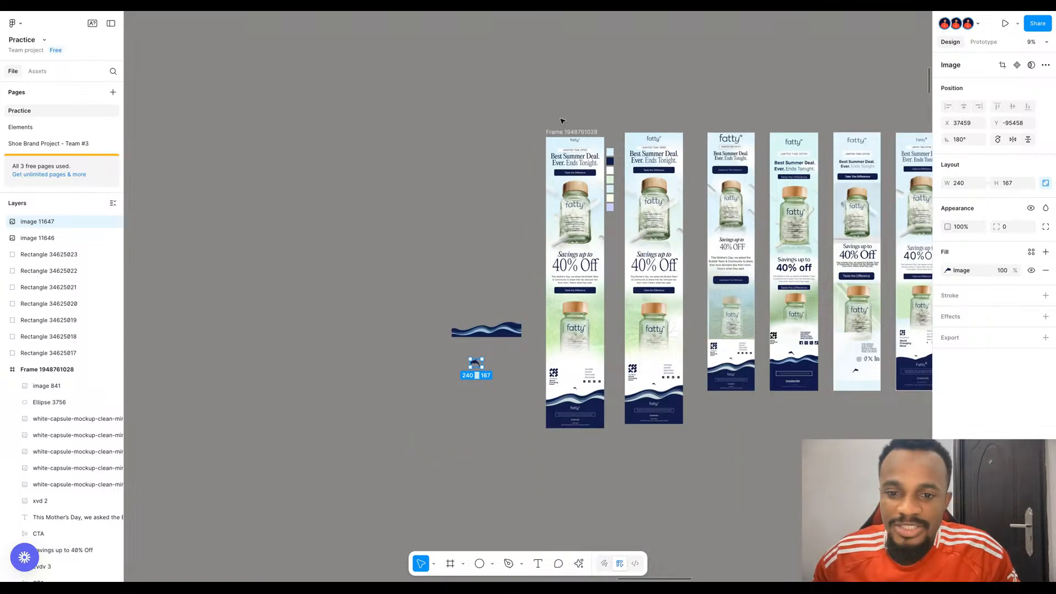
scroll(562, 121, right, 5)
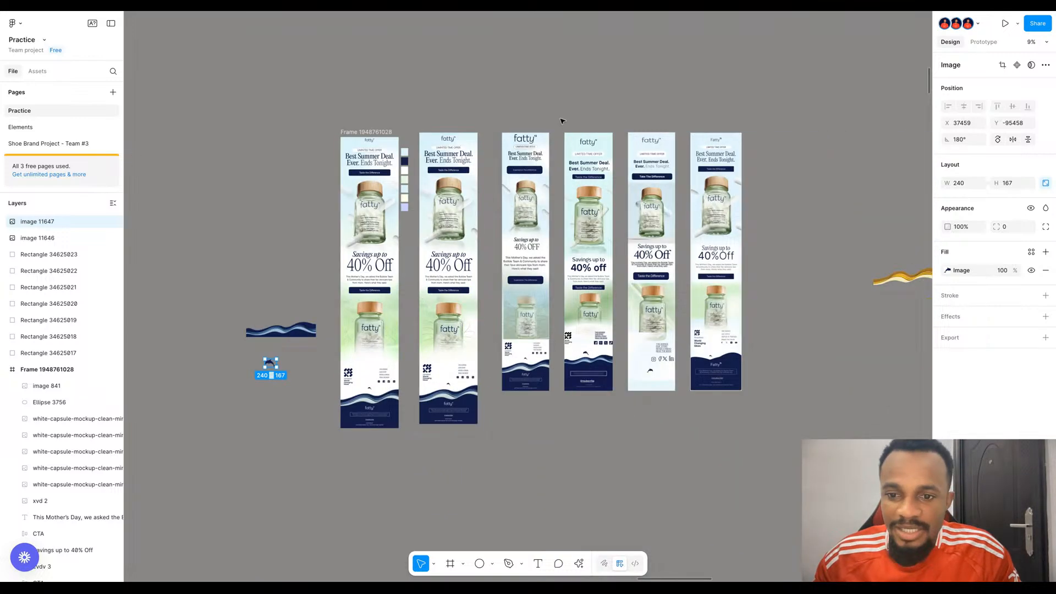
scroll(517, 240, up, 5)
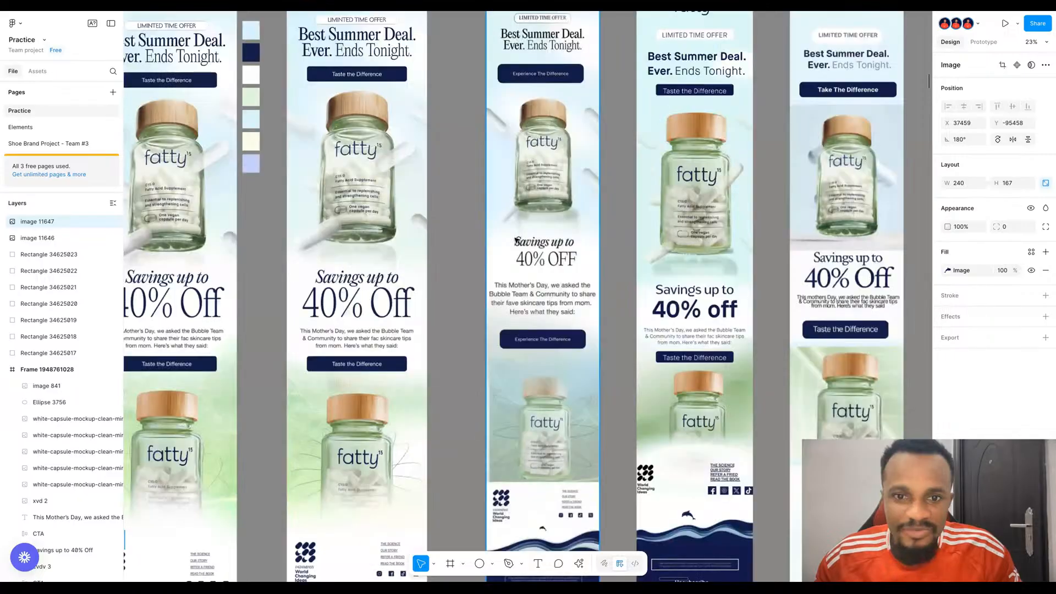
scroll(517, 241, down, 3)
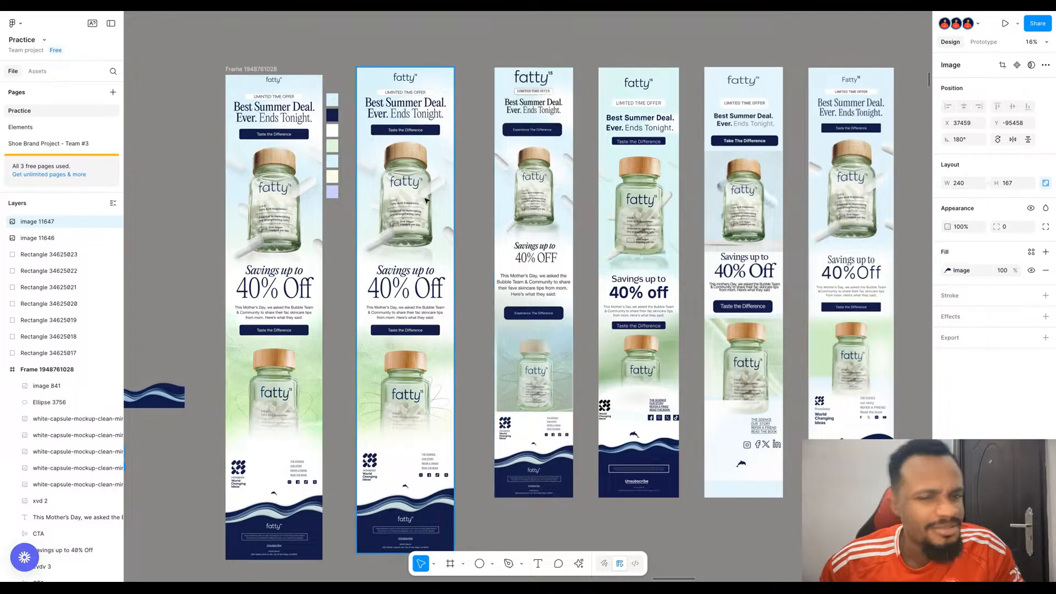
click(405, 92)
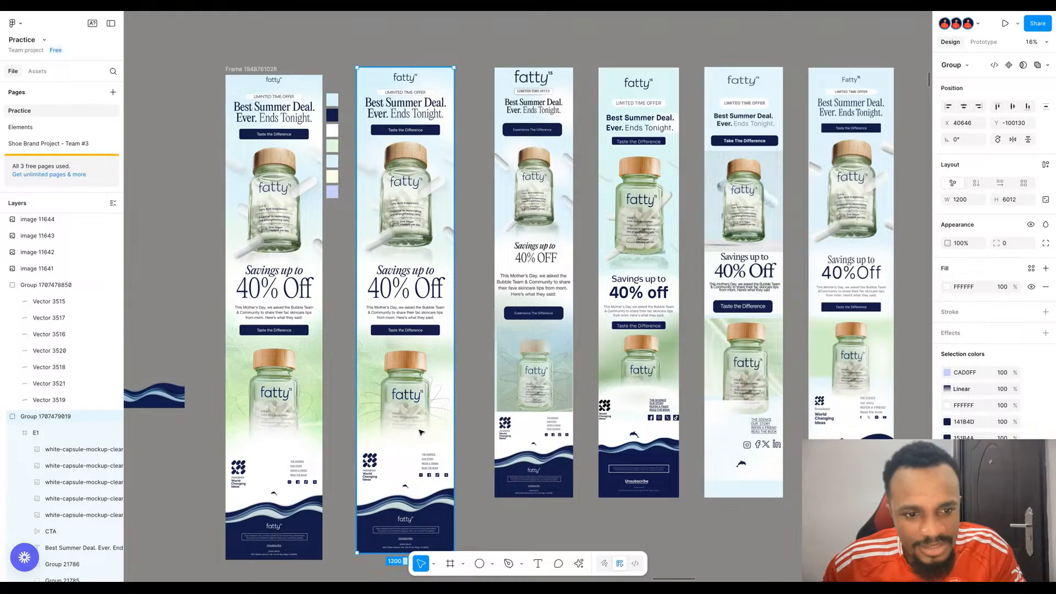
scroll(420, 432, left, 5)
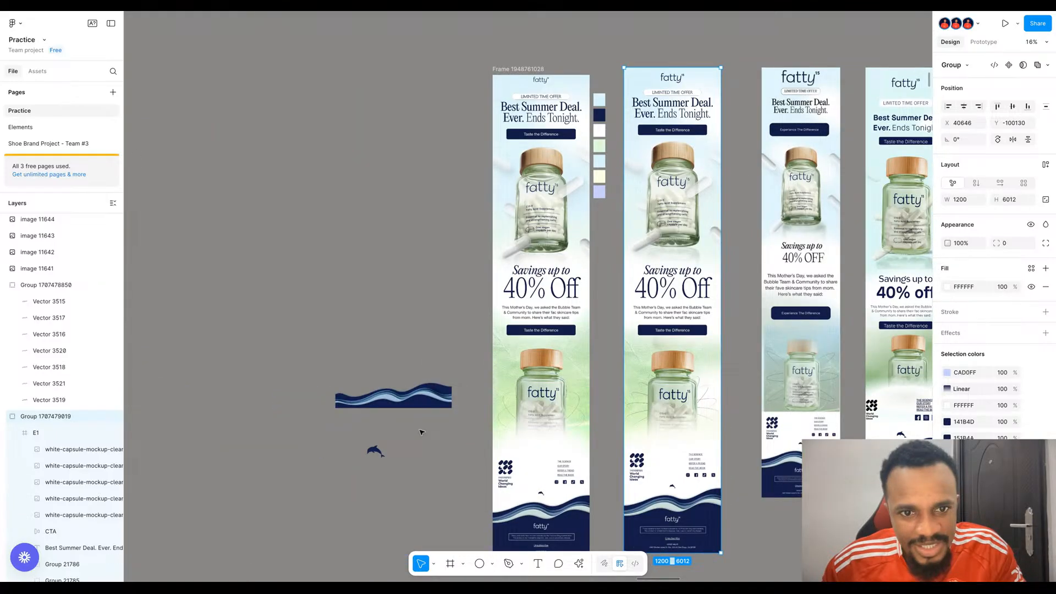
scroll(590, 304, right, 3)
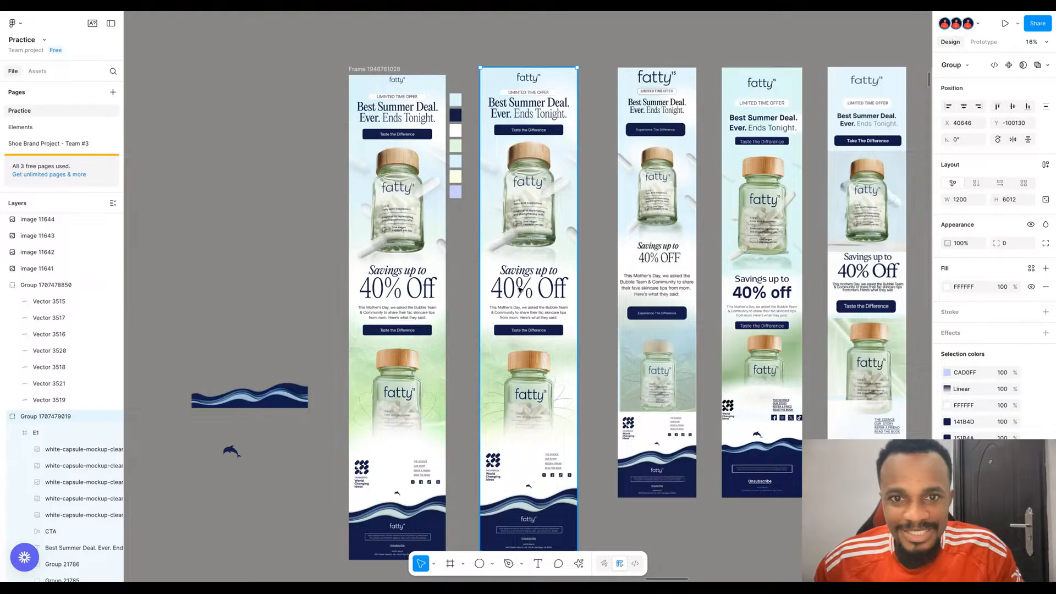
scroll(524, 298, right, 3)
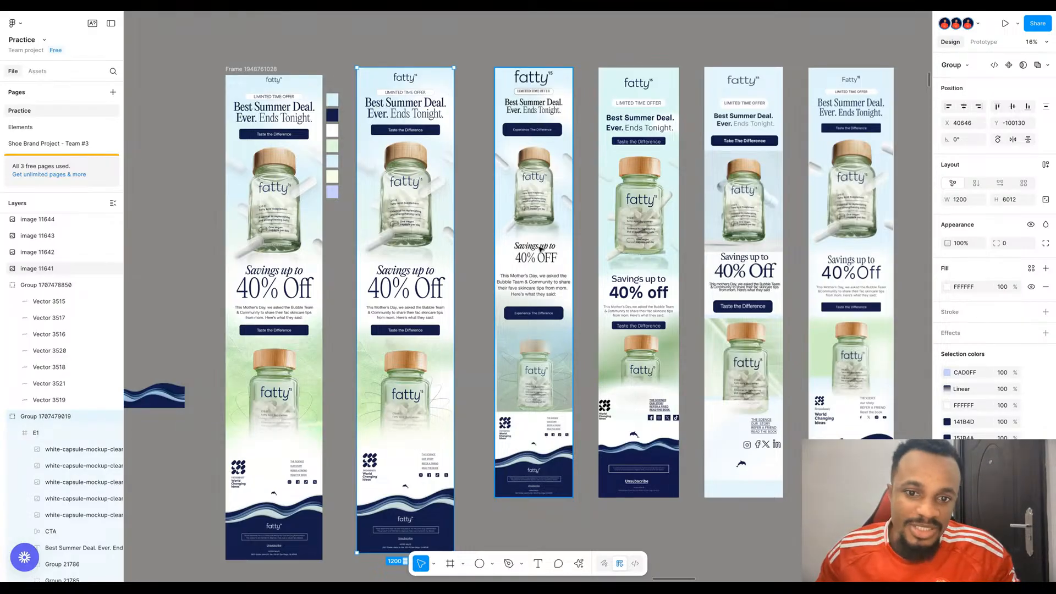
scroll(527, 256, up, 2)
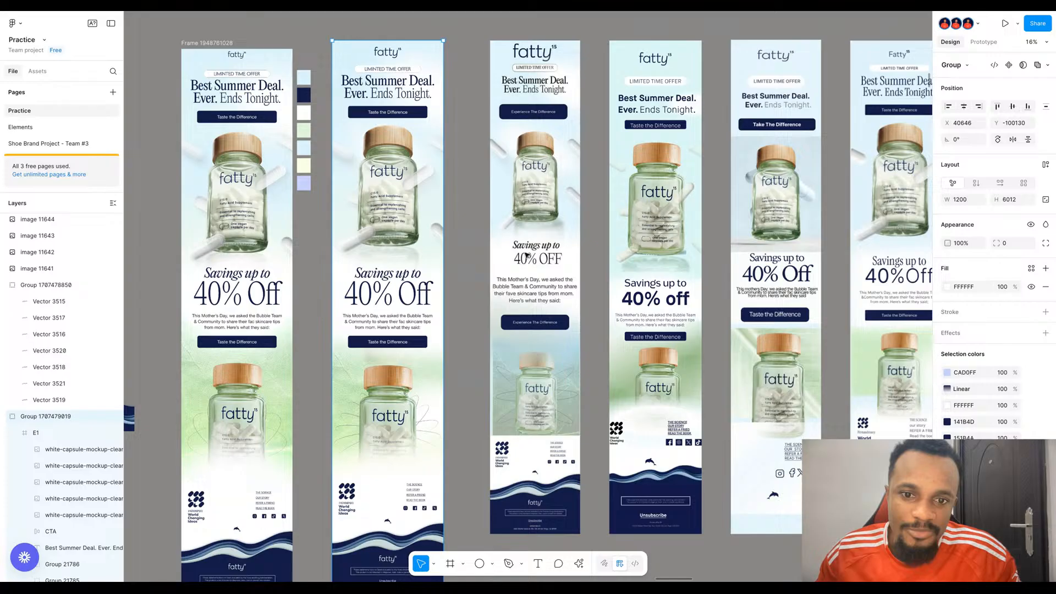
scroll(527, 255, up, 5)
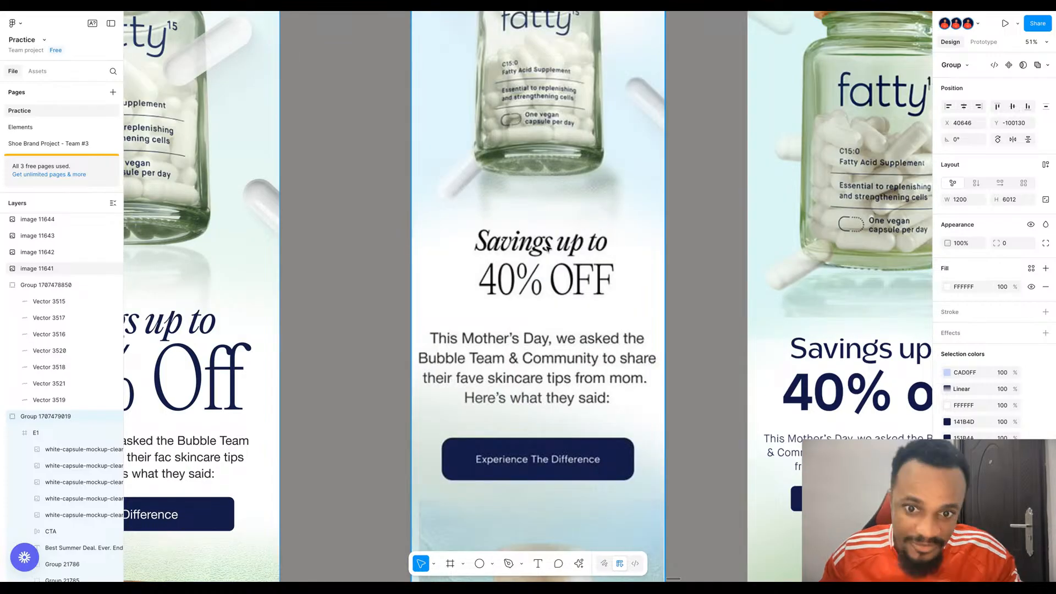
scroll(556, 270, down, 1)
scroll(557, 271, down, 3)
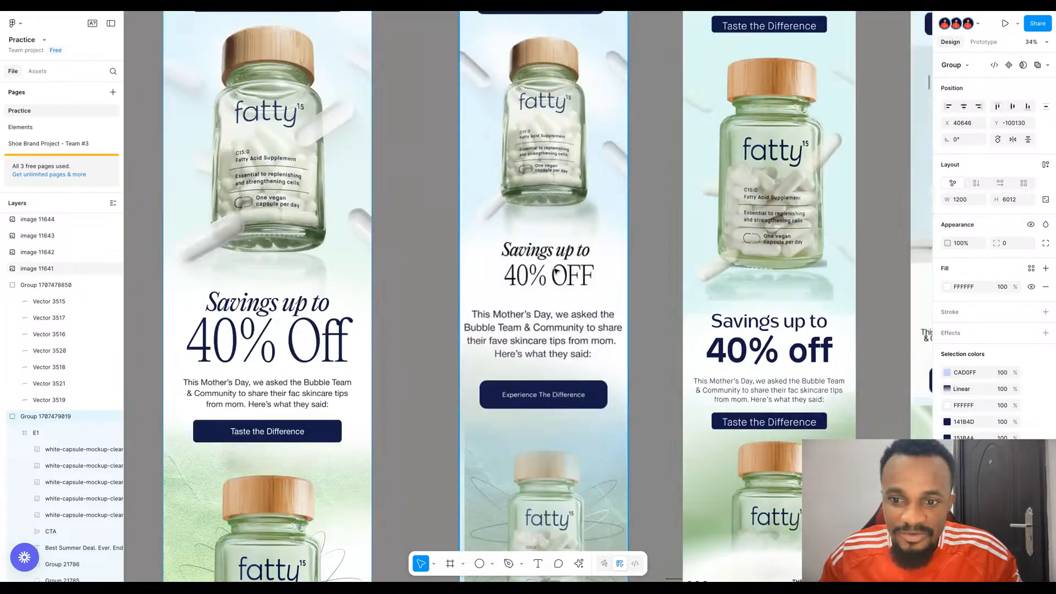
- Add a text layer reading "Times" on the empty canvas above the version with the "Experience The Difference" button
scroll(632, 184, up, 6)
click(630, 176)
key(t)
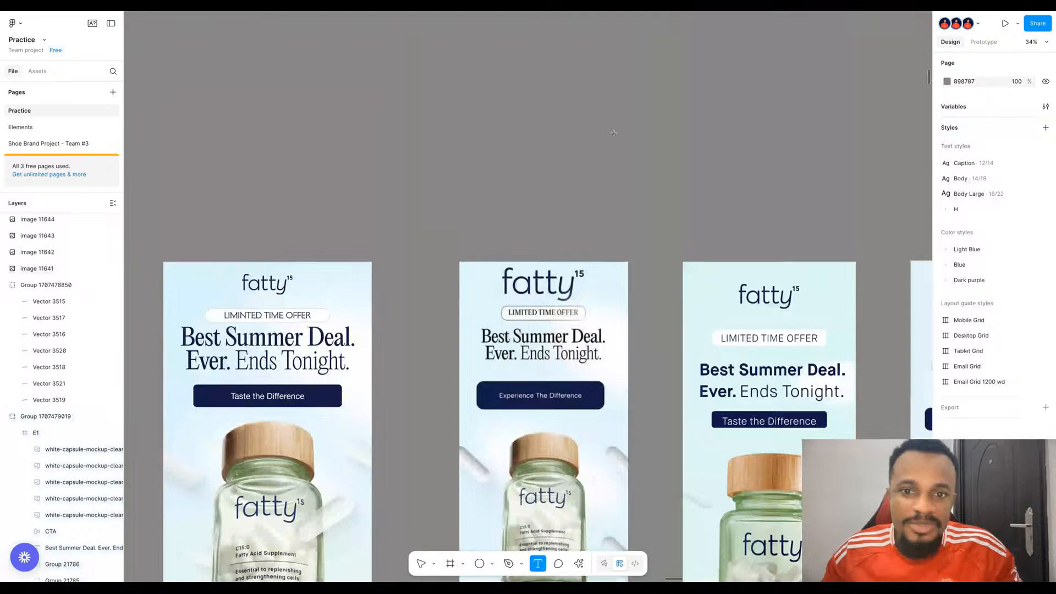
click(614, 133)
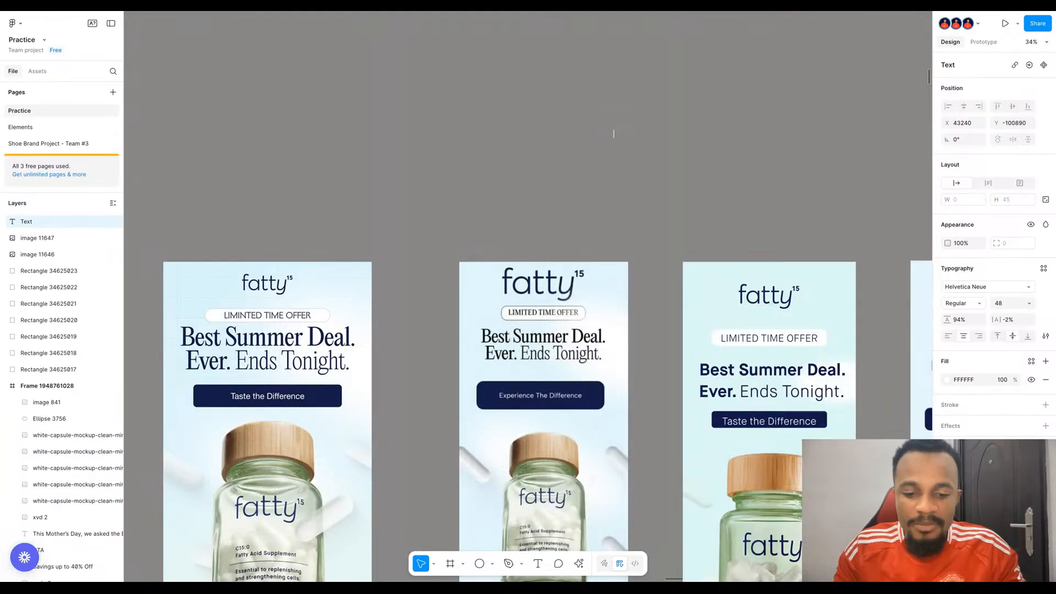
text(Times)
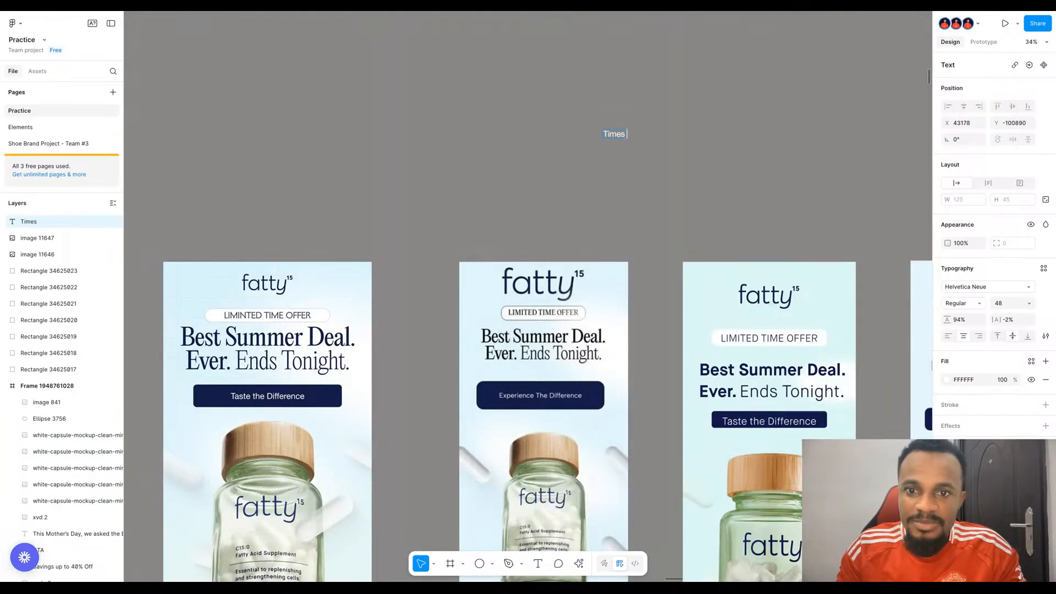
click(986, 286)
text(times)
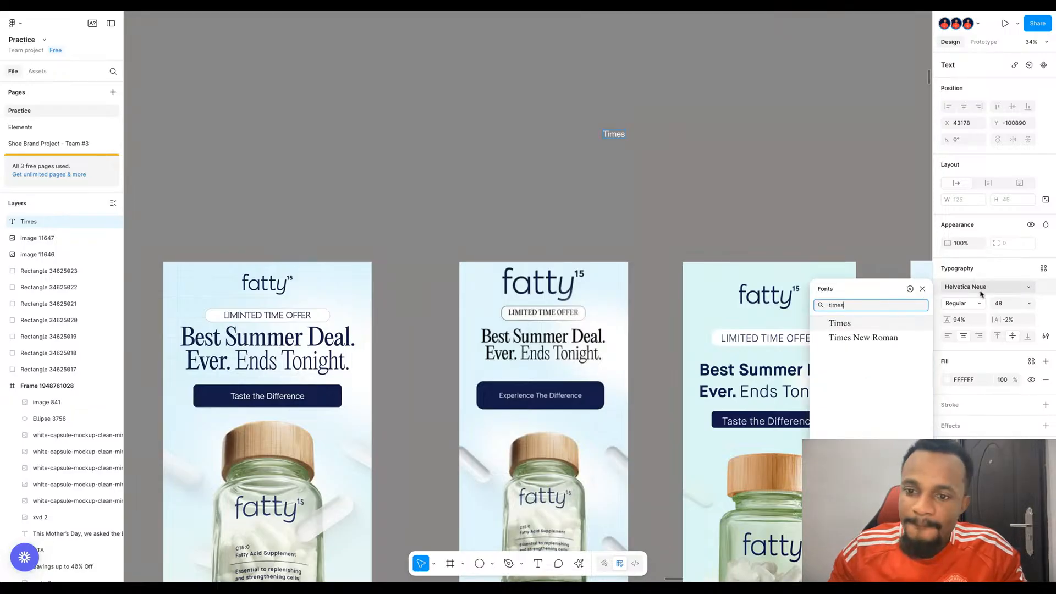
click(887, 337)
key(ctrl+z)
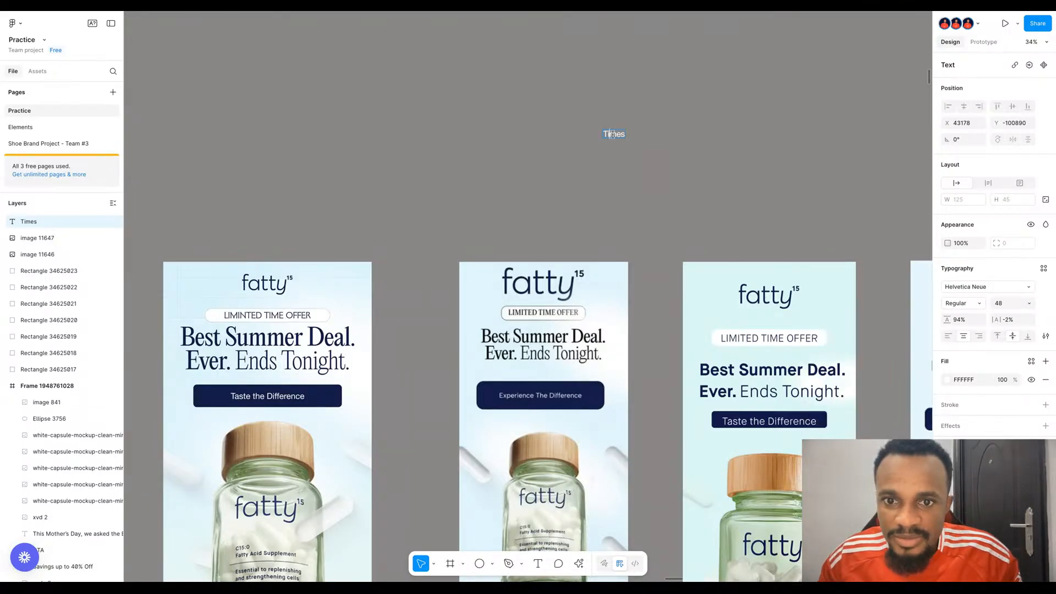
- Set the font of the "Times" text to Times New Roman
click(967, 291)
text(tim)
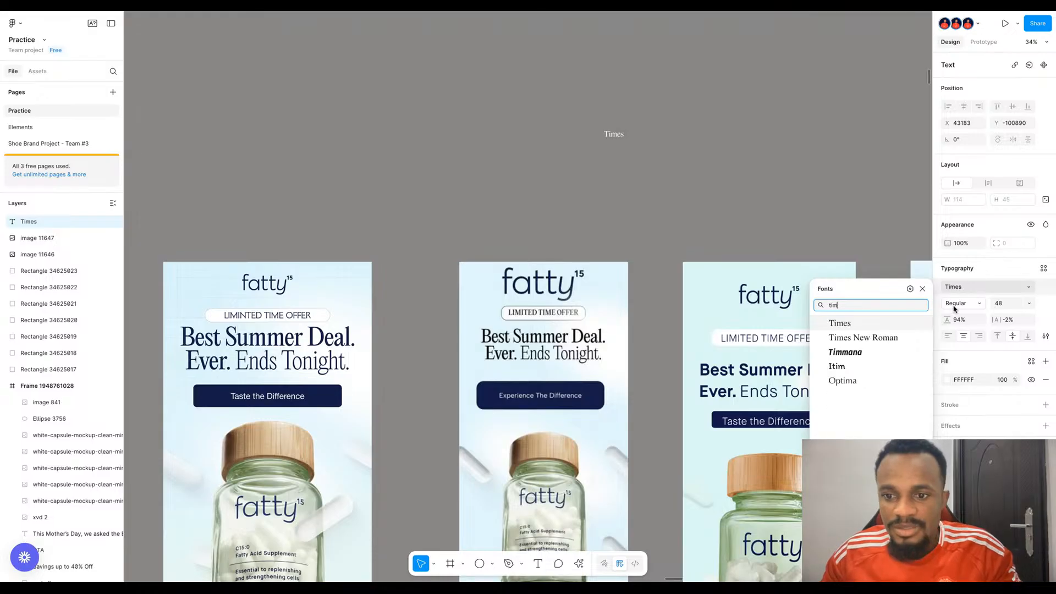
click(860, 338)
key(Escape)
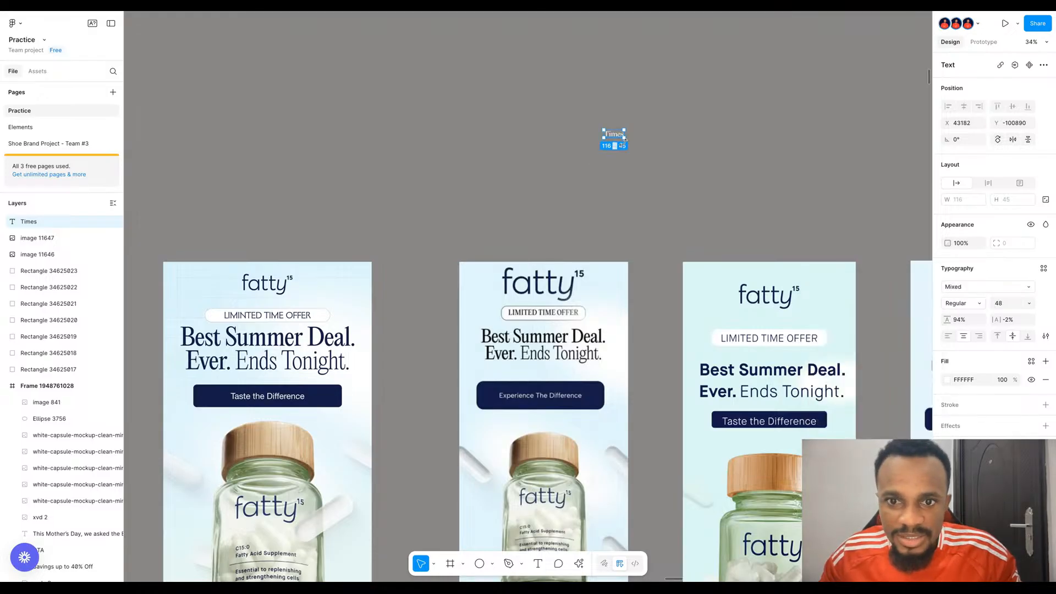
- Set the font size of the "Times" text to 200
click(1005, 304)
text(2)
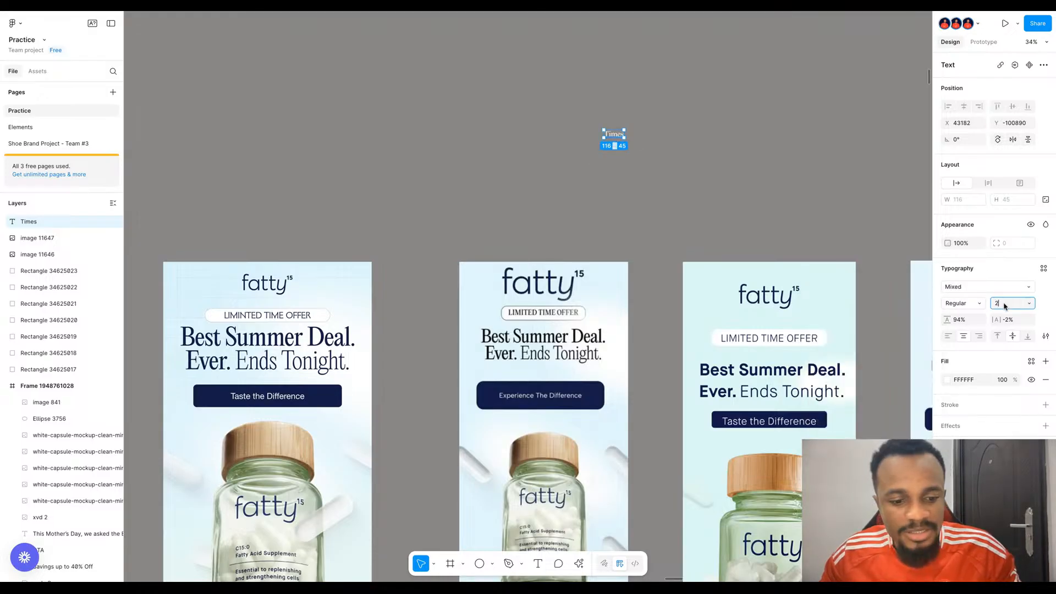
text(00)
key(Return)
click(627, 217)
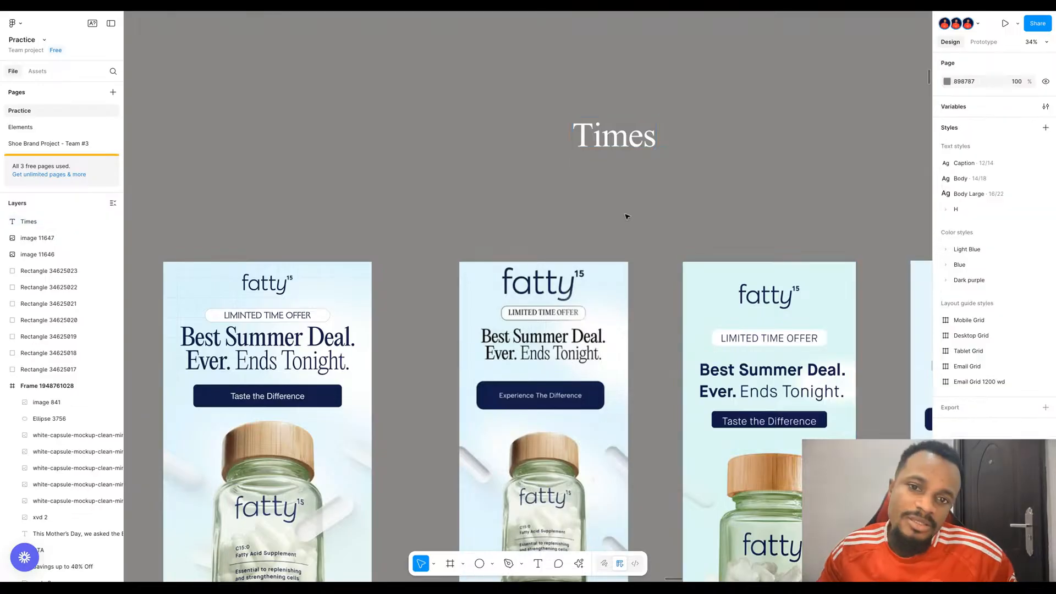
click(628, 144)
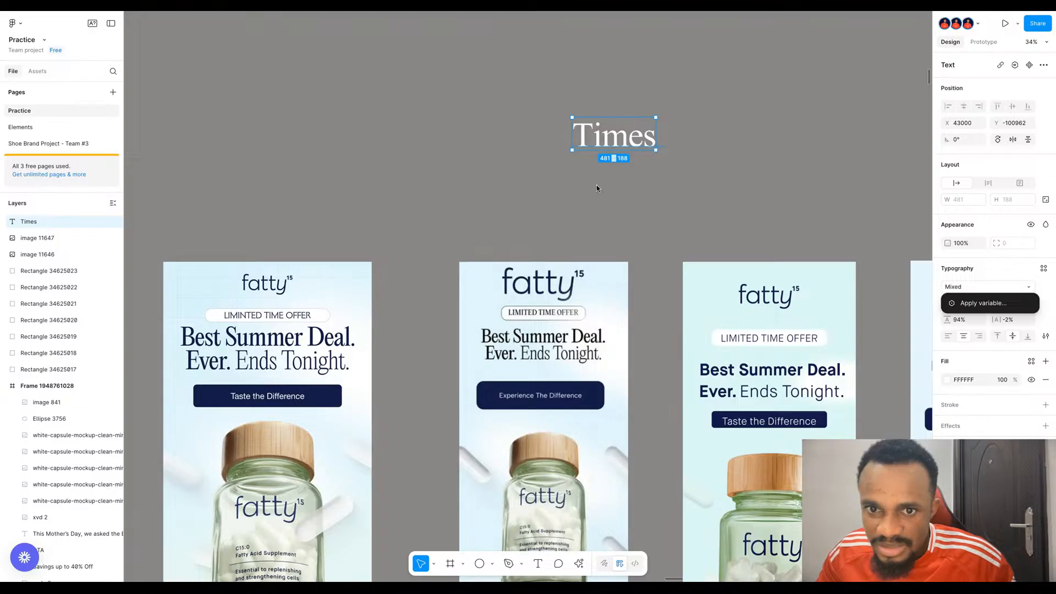
- Apply Times New Roman to all characters of the enlarged "Times" text
key(Return)
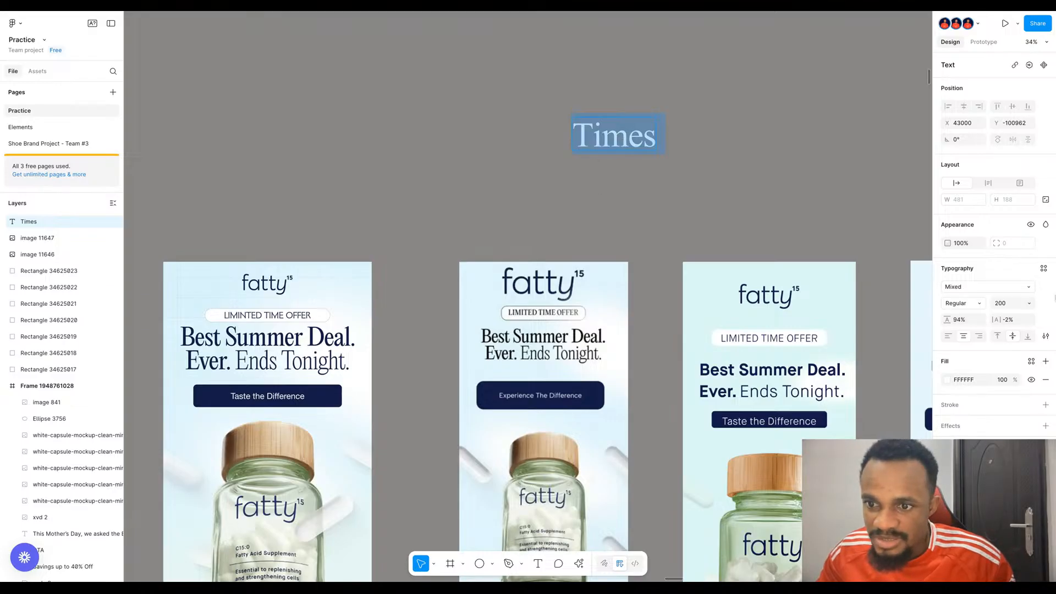
click(962, 288)
text(tim)
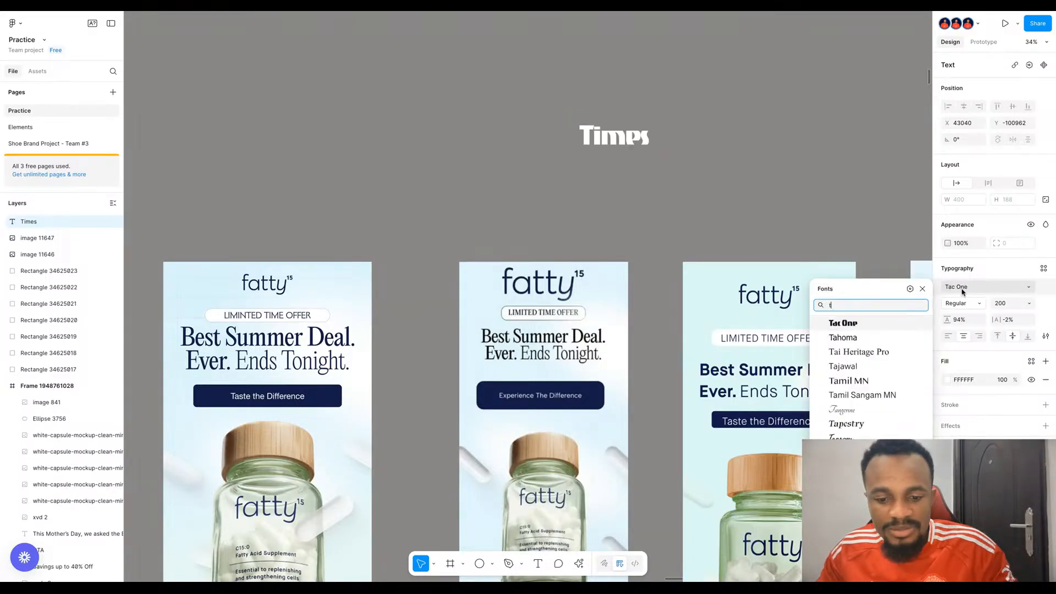
key(Down)
key(Return)
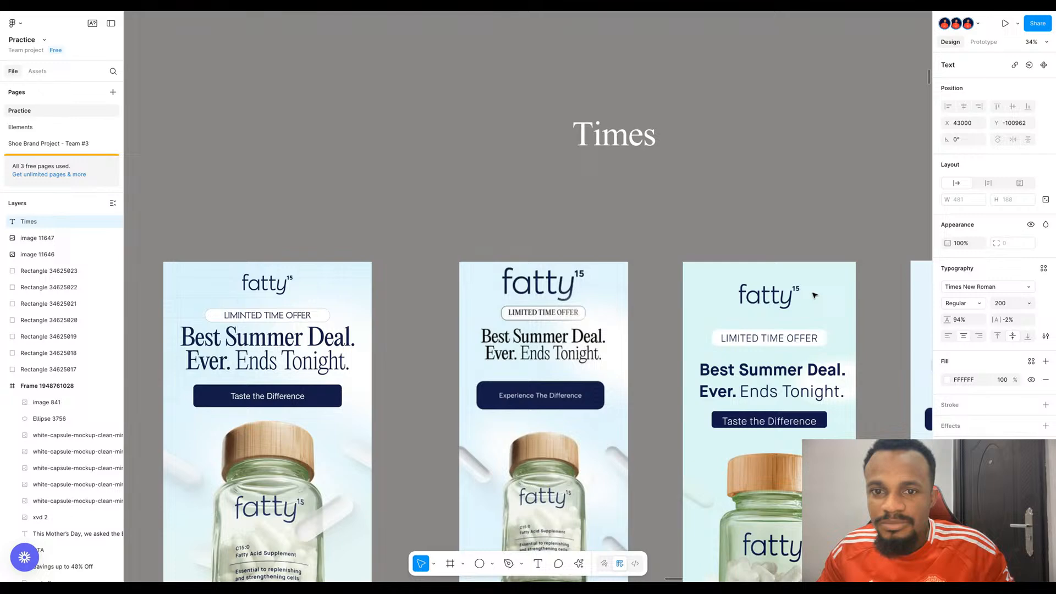
- Compare the "Times" text in Italic and Regular styles, and delete the text layer
click(962, 304)
click(966, 336)
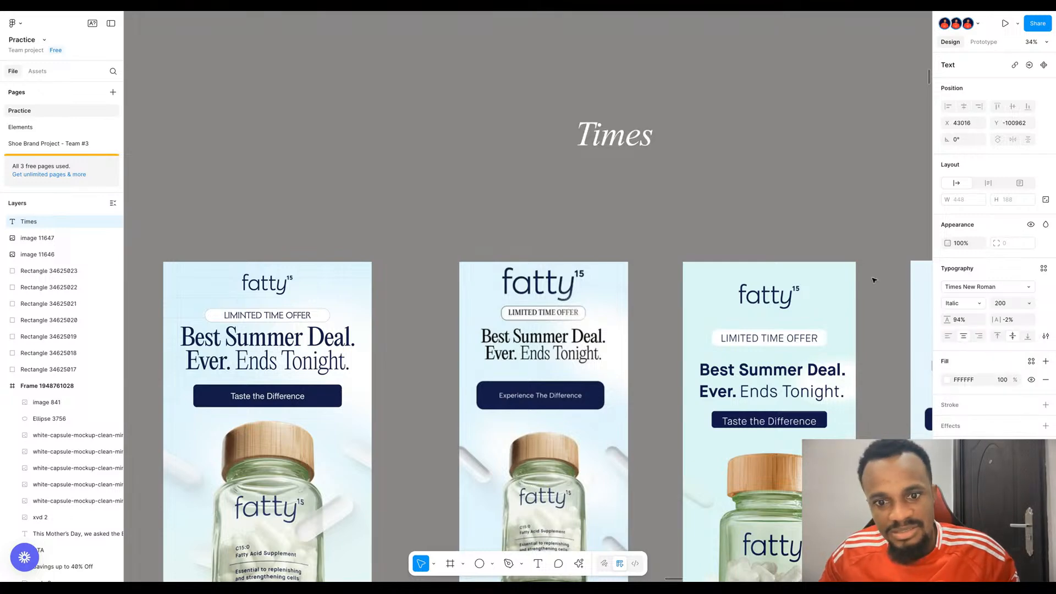
click(969, 306)
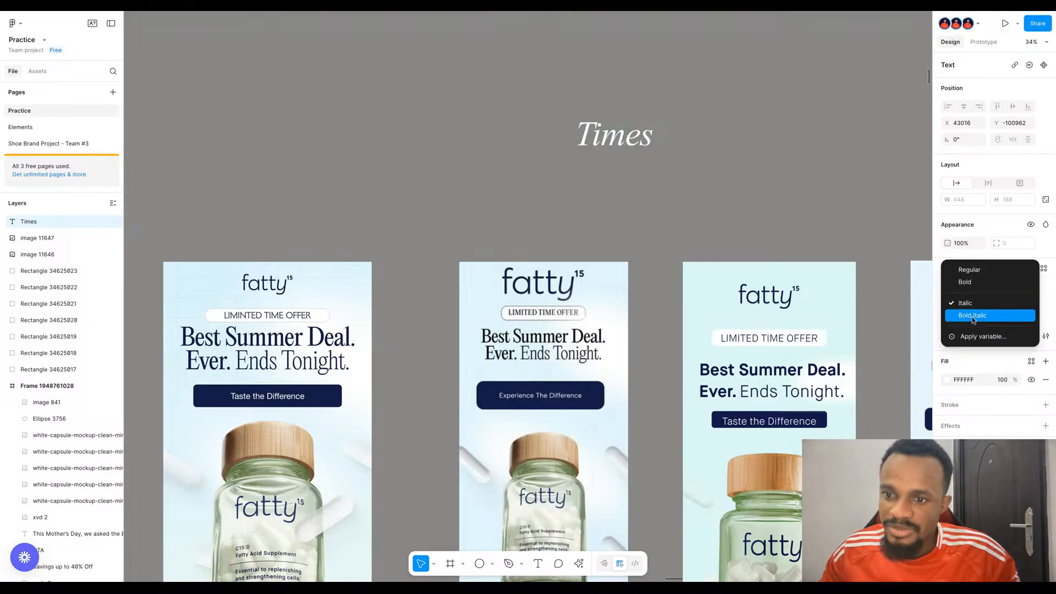
click(969, 271)
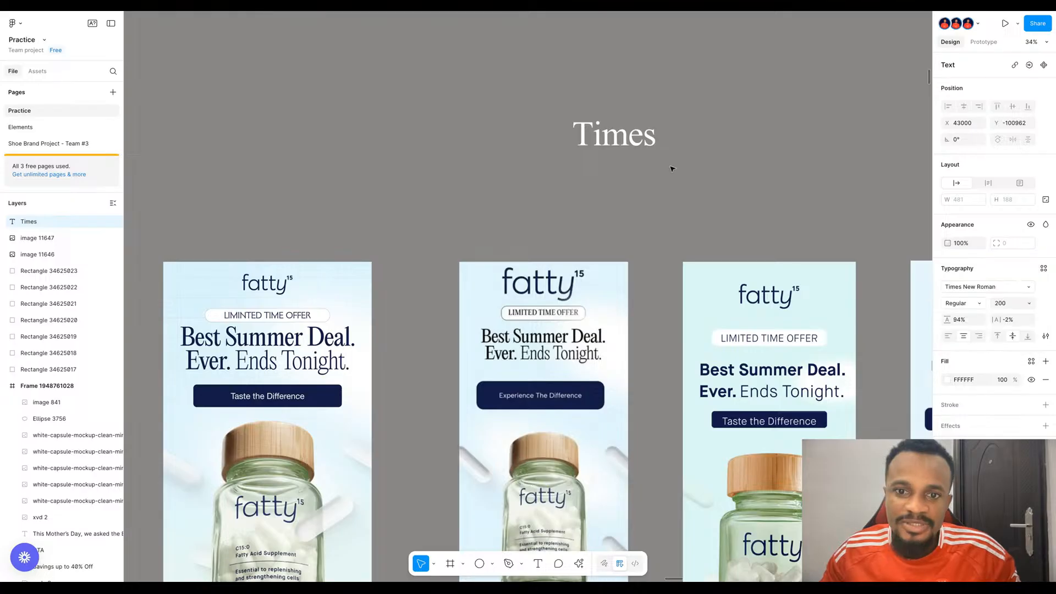
key(Delete)
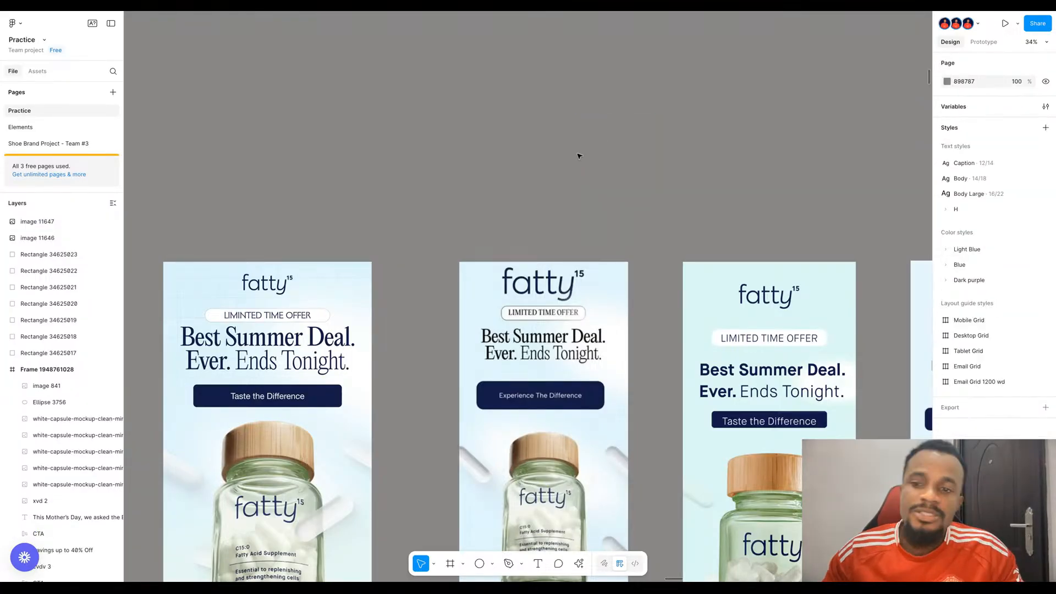
- Look over all email versions and examine the side edges of the lower bottle image in the "Experience The Difference" version
key(shift+1)
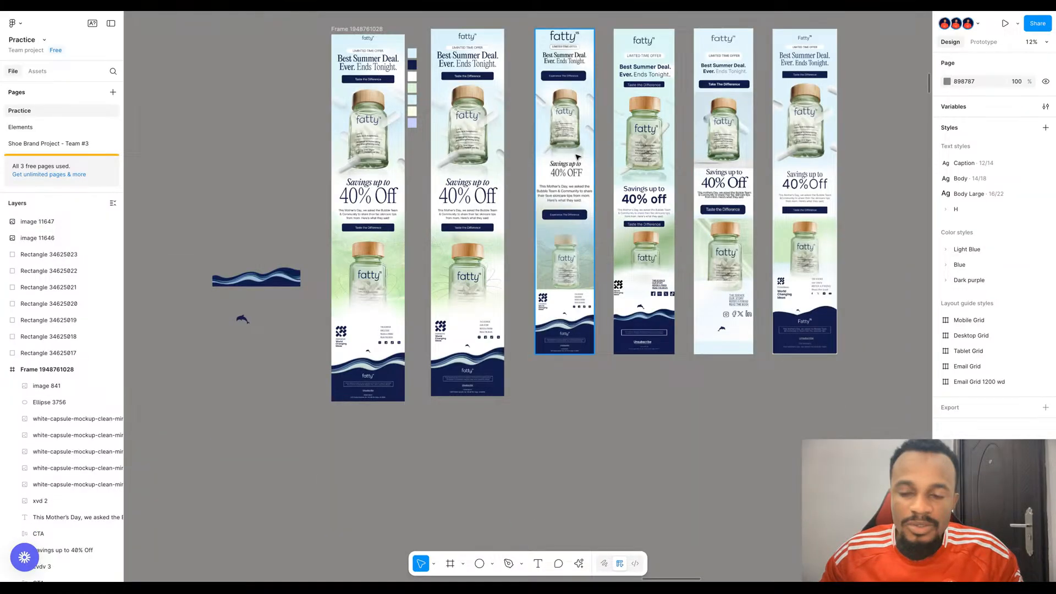
scroll(649, 233, up, 3)
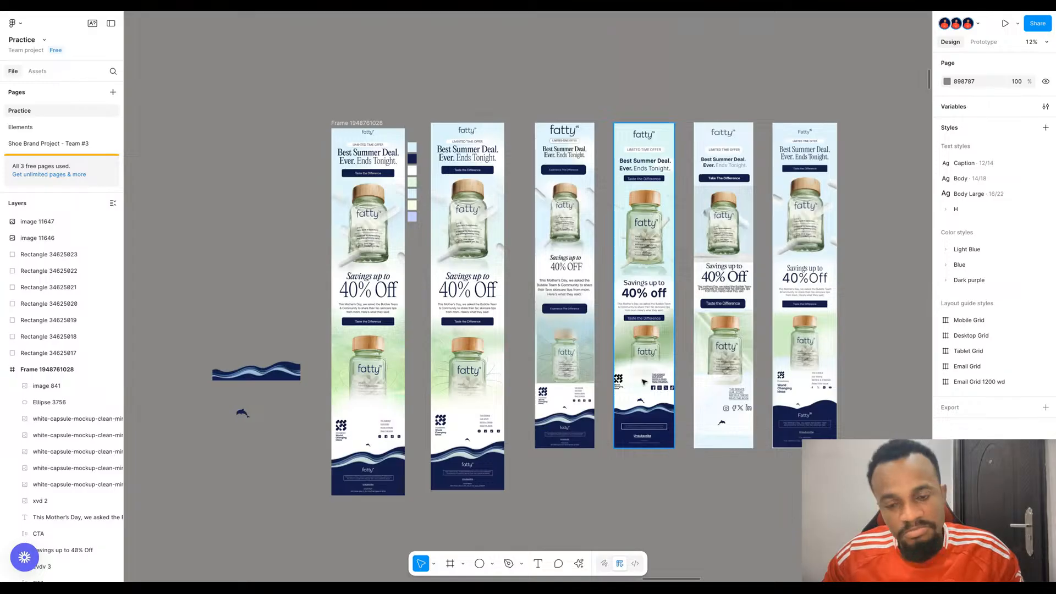
scroll(642, 313, up, 2)
scroll(643, 312, up, 4)
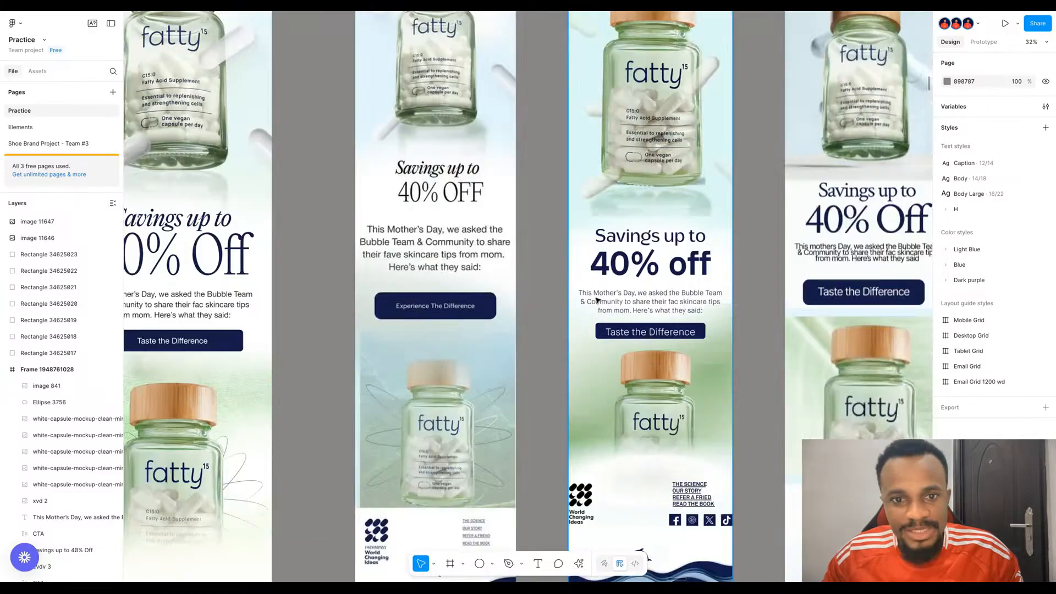
scroll(439, 261, down, 5)
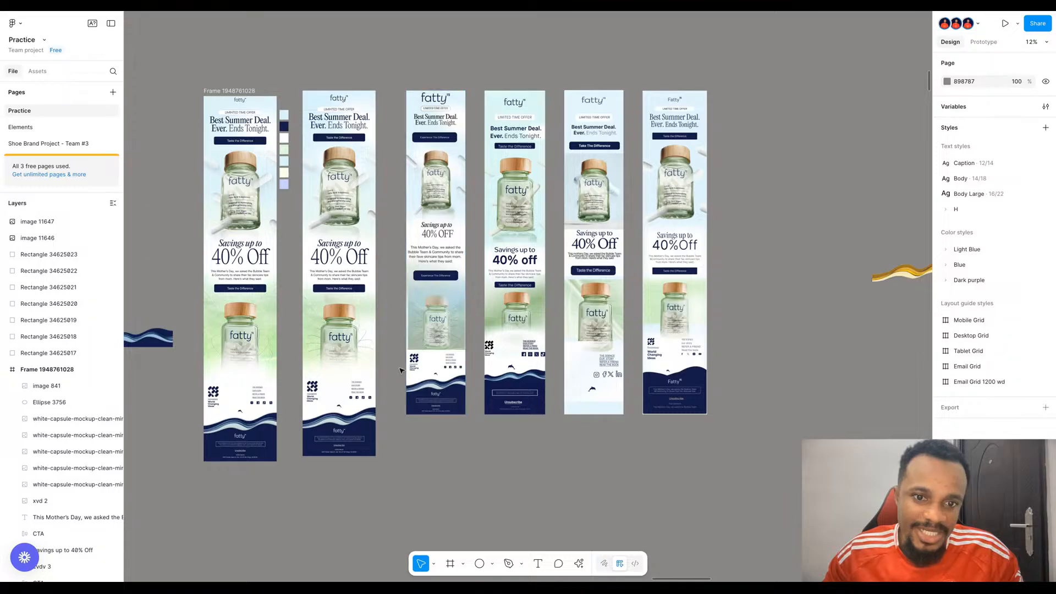
scroll(419, 336, up, 5)
scroll(433, 342, up, 3)
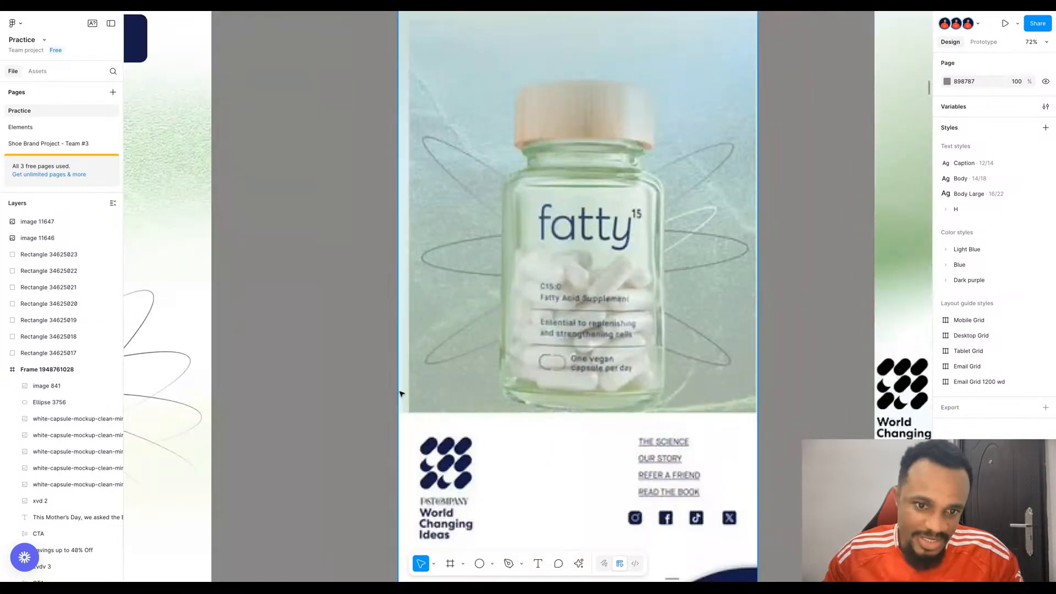
scroll(420, 395, up, 4)
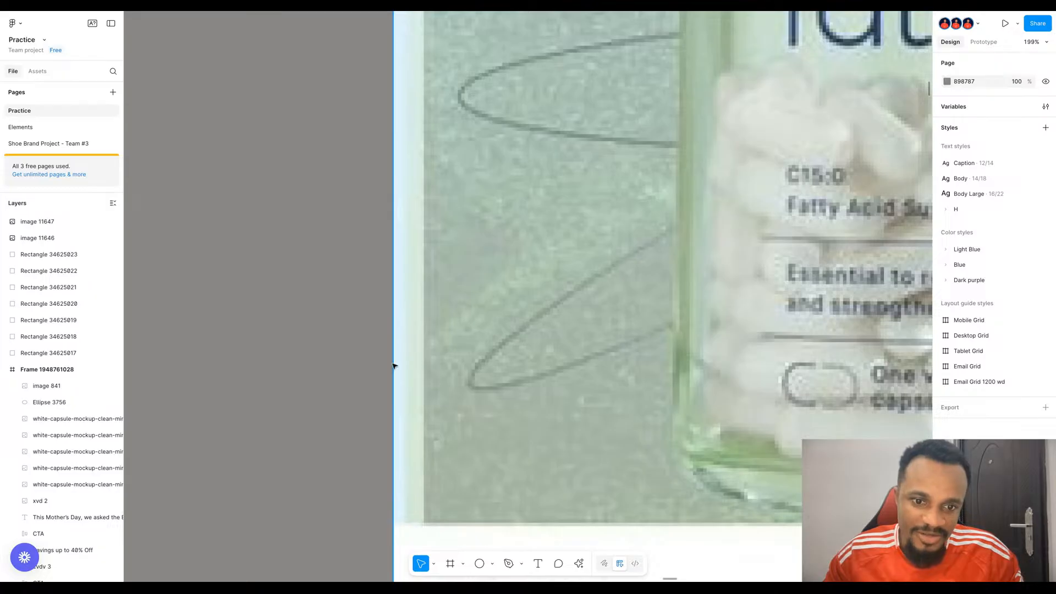
scroll(374, 334, down, 5)
scroll(724, 349, up, 5)
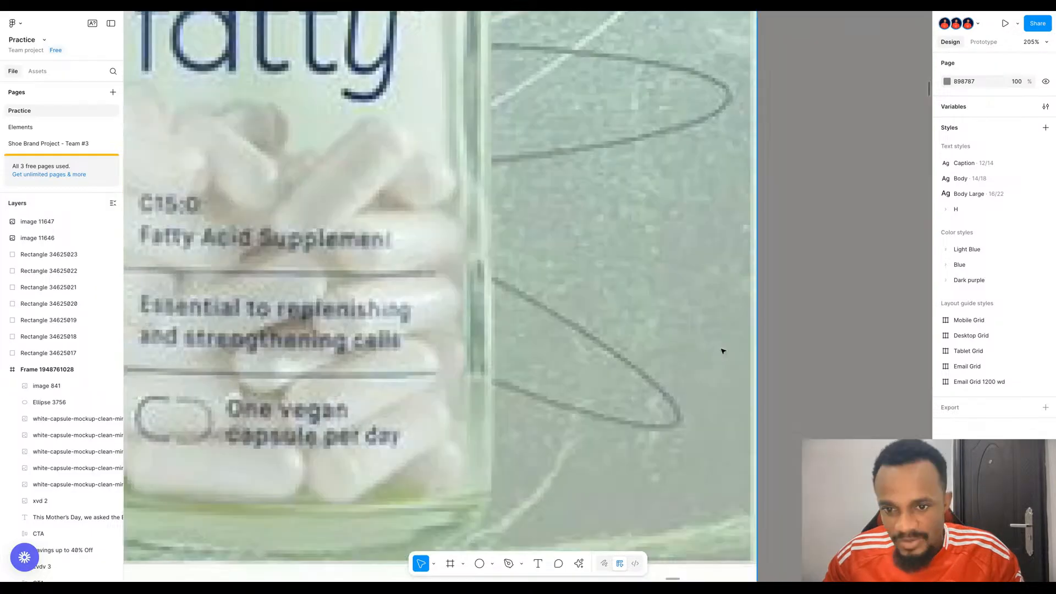
scroll(754, 367, down, 5)
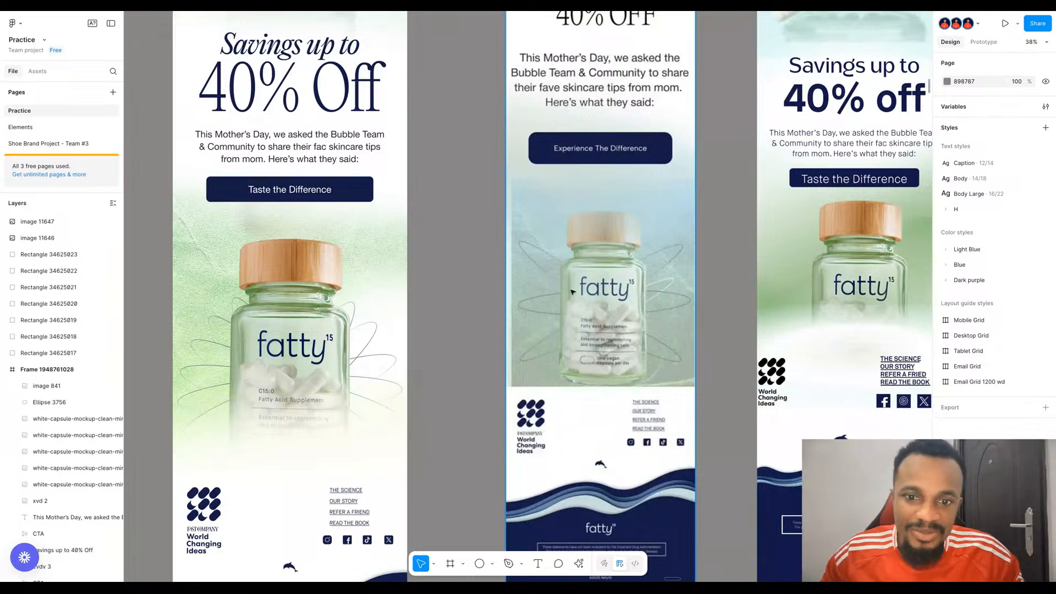
- Compare the headings, body text and upper bottle images of the "Experience The Difference" version with the neighbouring versions
scroll(578, 297, up, 3)
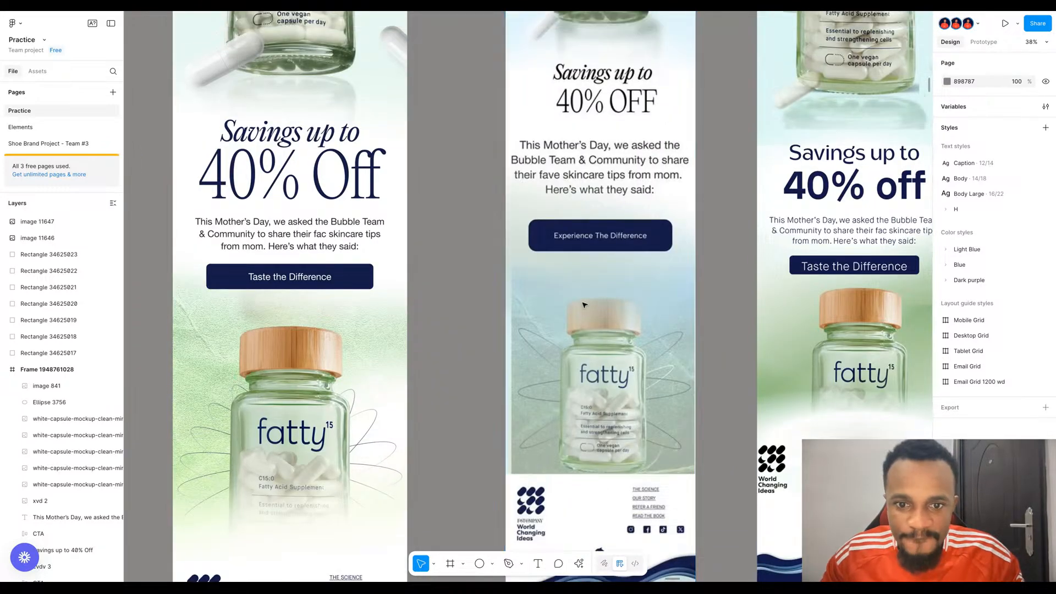
scroll(584, 304, up, 1)
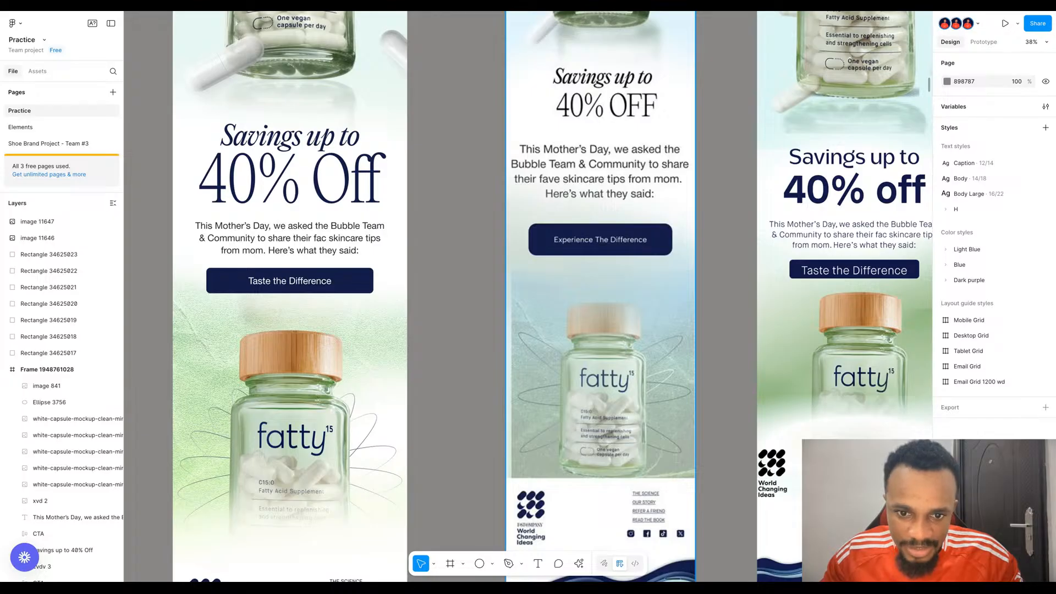
scroll(600, 298, up, 2)
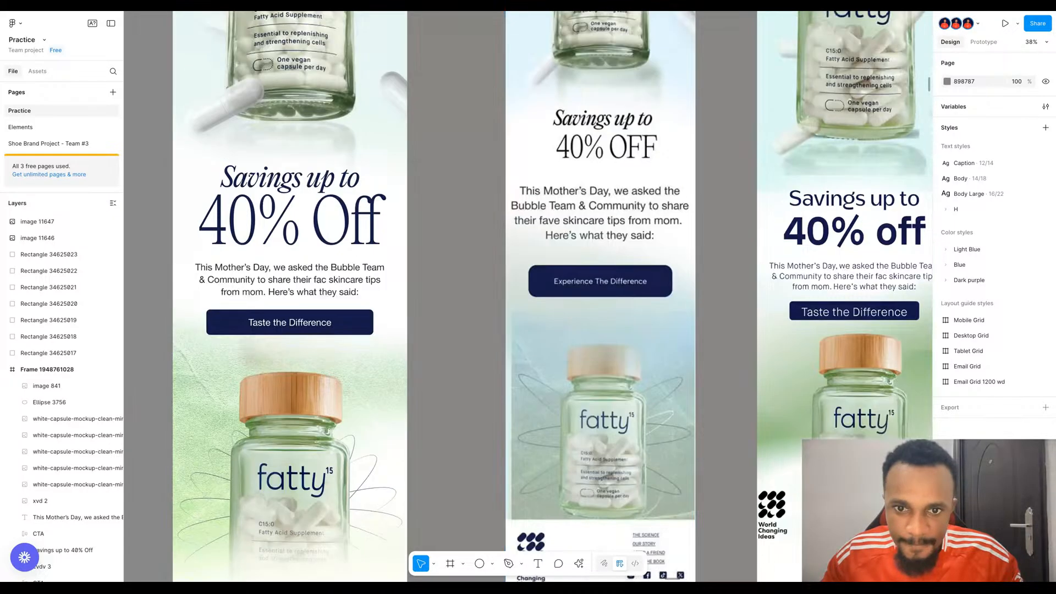
scroll(614, 321, up, 10)
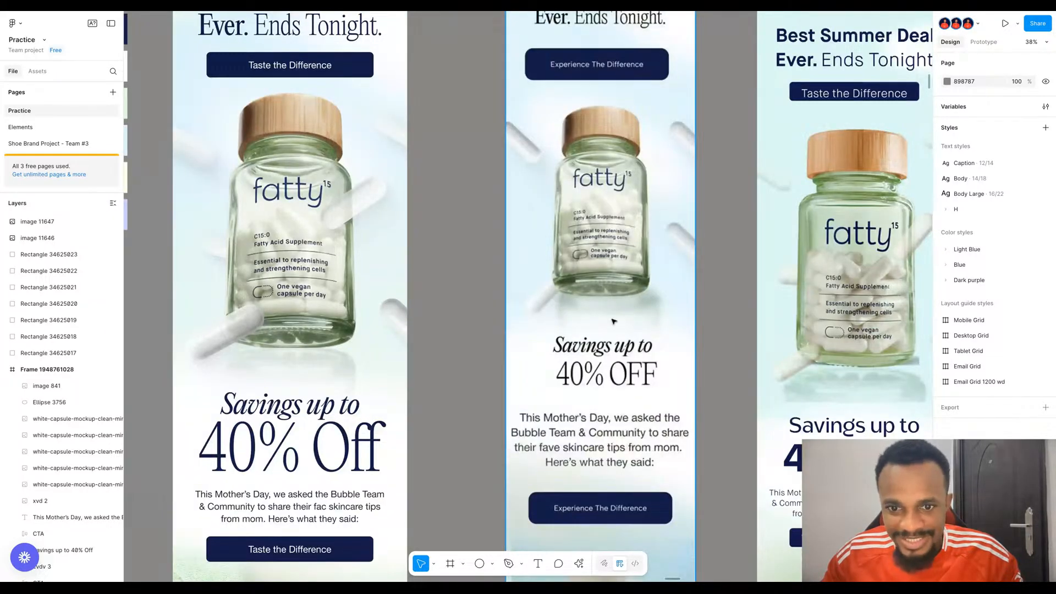
scroll(614, 321, up, 2)
scroll(555, 302, down, 3)
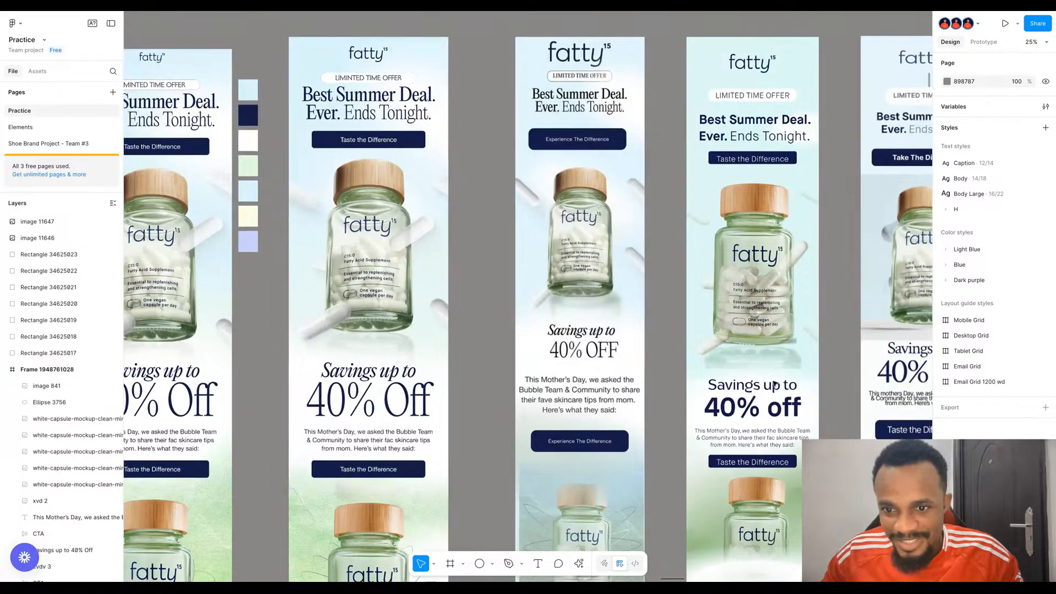
scroll(768, 377, up, 5)
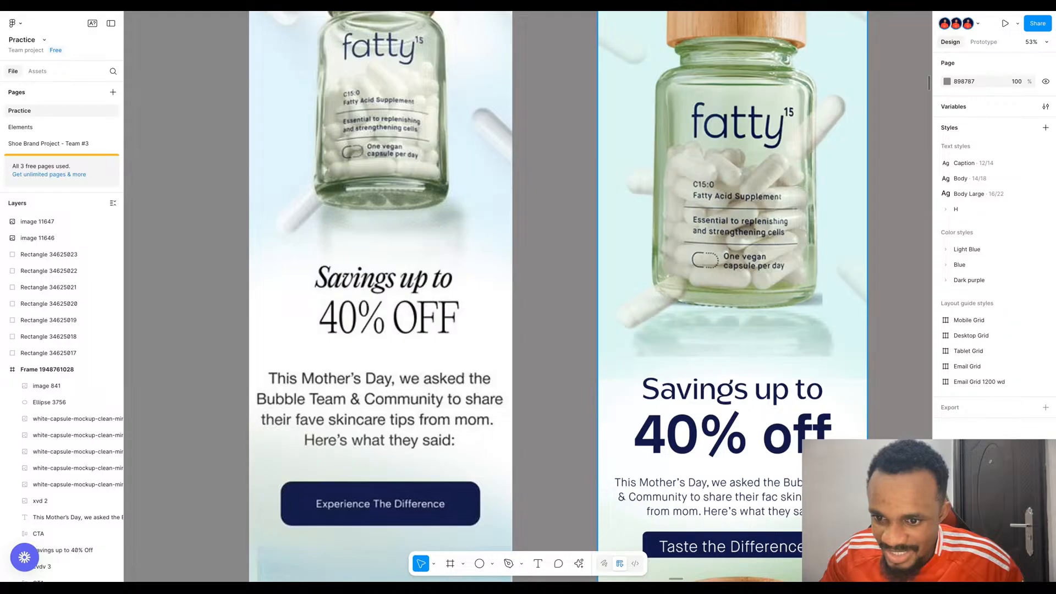
- Examine the "Savings up to 40% off" heading, body text, button and green background in the version with the bold sans-serif heading
right_click(667, 500)
key(Escape)
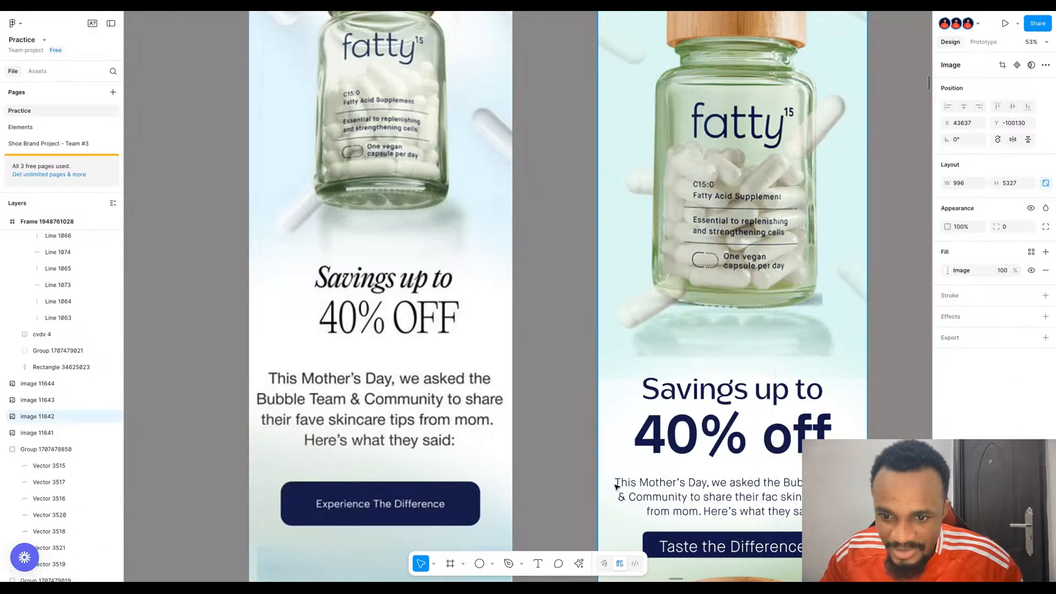
scroll(801, 482, down, 3)
scroll(859, 407, up, 5)
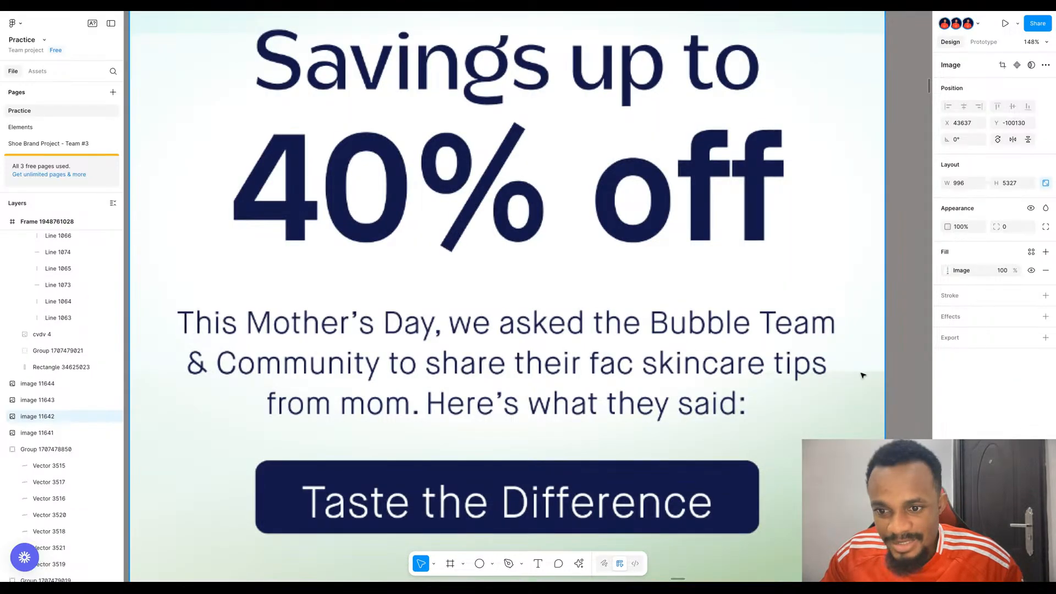
scroll(862, 375, down, 5)
scroll(831, 362, down, 2)
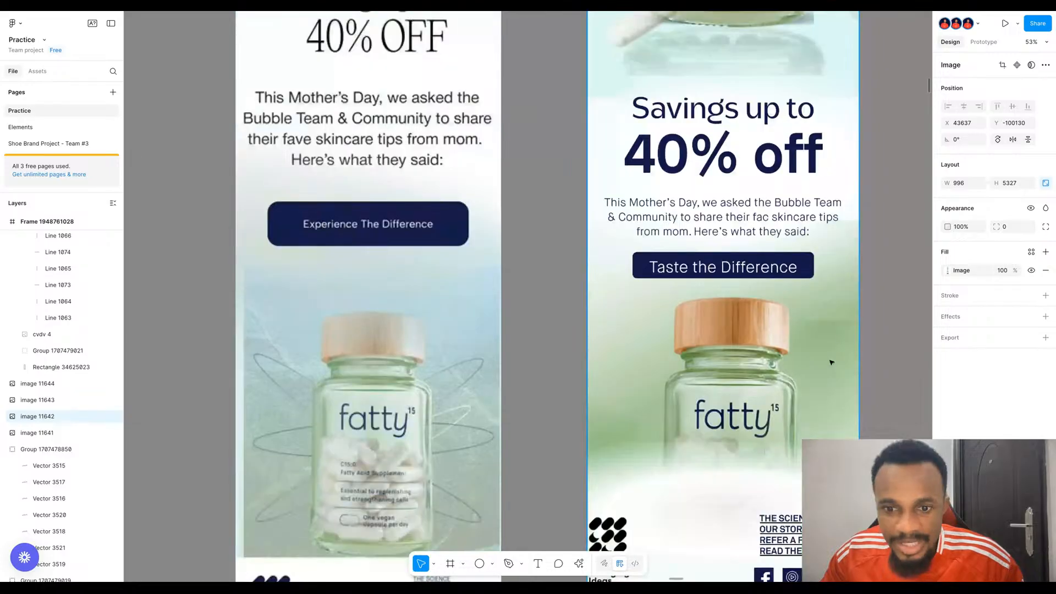
scroll(849, 287, up, 5)
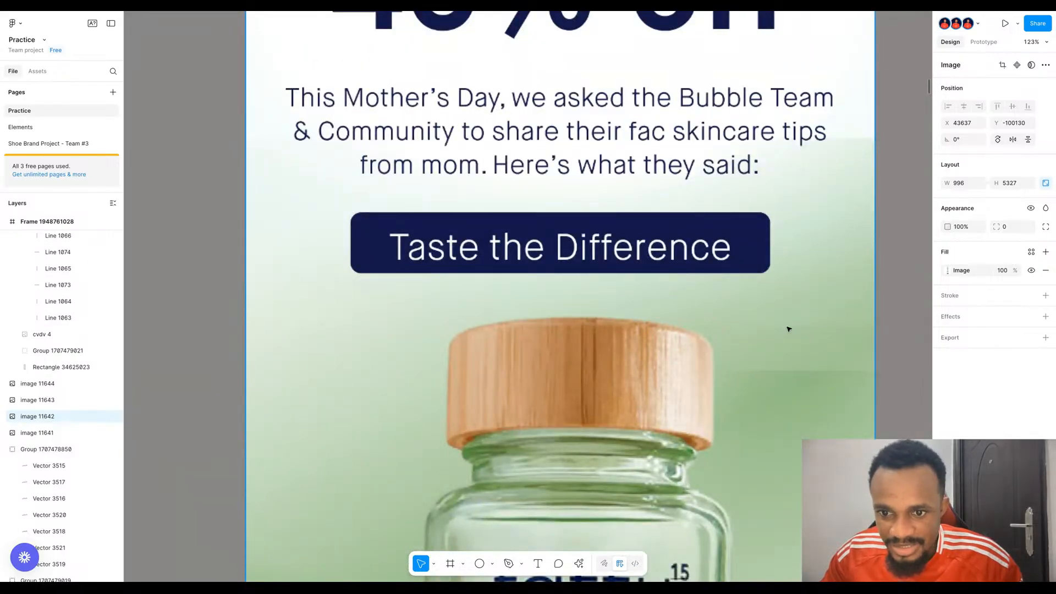
scroll(696, 365, down, 3)
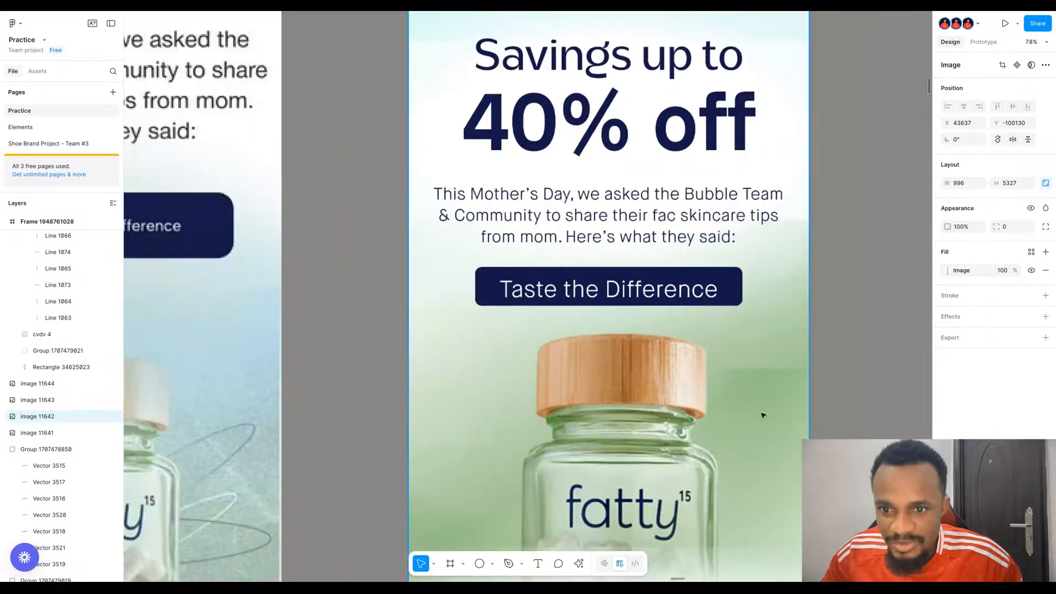
- Examine that version's footer, including the World Changing Ideas logo's margin, links, social icons and wave, against the neighbouring versions
scroll(761, 415, down, 2)
scroll(756, 378, down, 4)
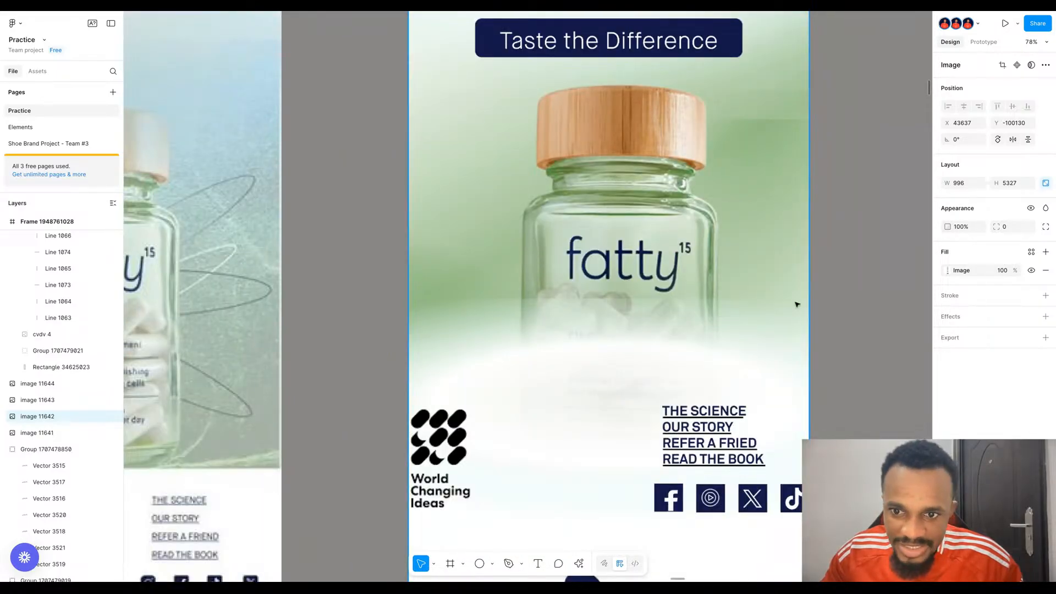
scroll(797, 304, down, 4)
scroll(650, 259, up, 1)
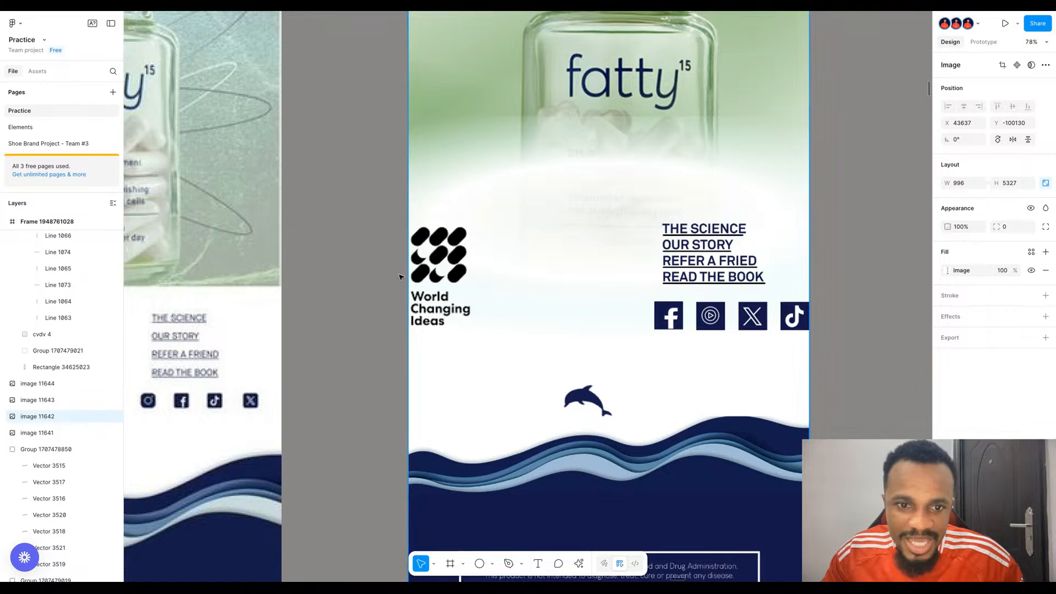
scroll(400, 277, up, 5)
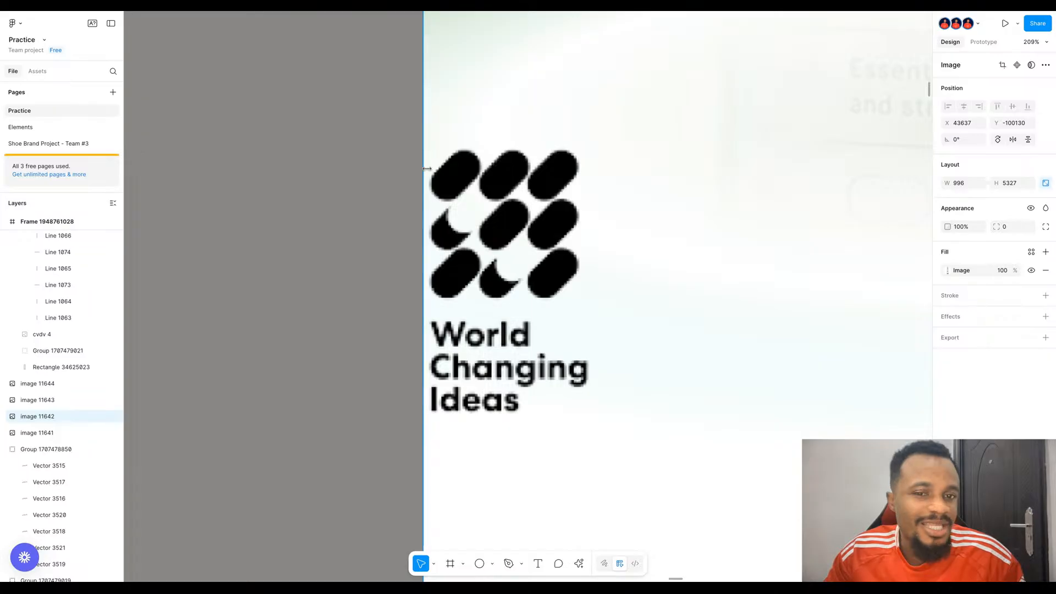
scroll(428, 152, down, 10)
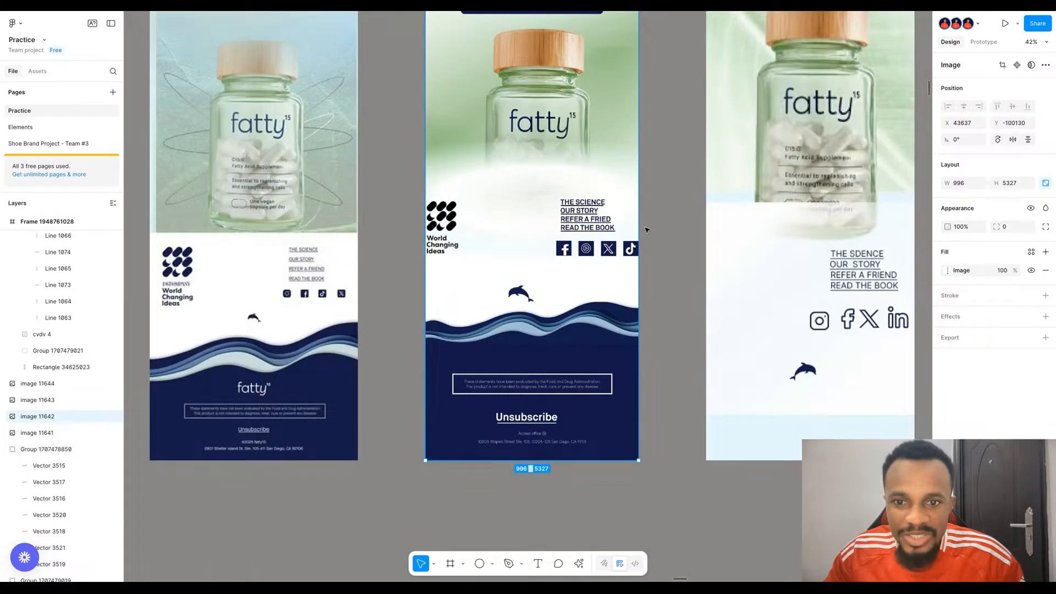
scroll(647, 230, up, 8)
scroll(667, 303, down, 4)
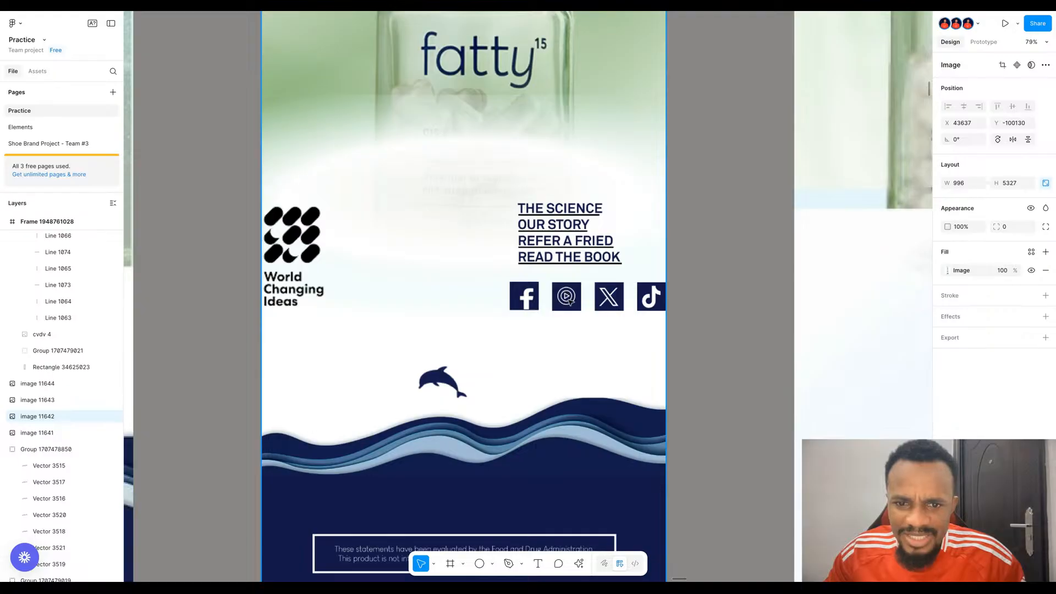
scroll(611, 302, down, 5)
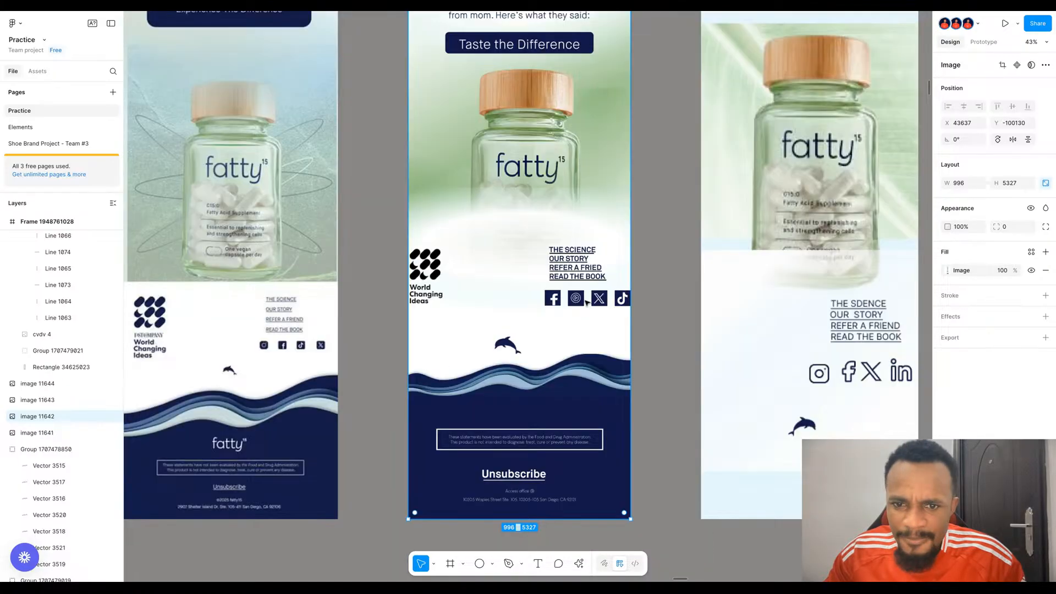
- Examine the footer links and social icons of the "Take The Difference" version and compare its full layout with the neighbouring versions
scroll(588, 302, down, 2)
scroll(813, 342, up, 5)
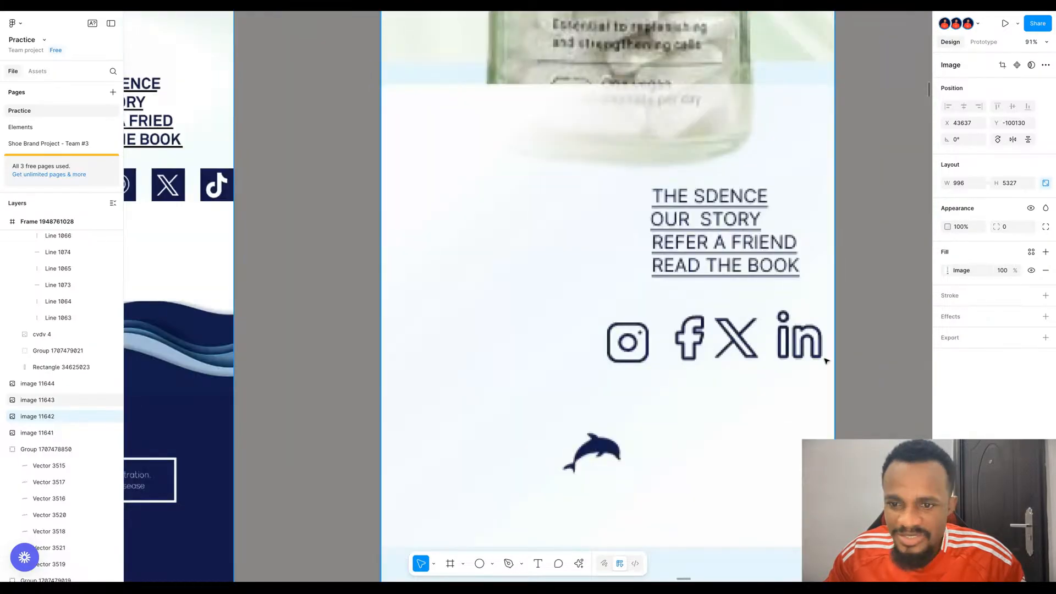
scroll(751, 345, down, 2)
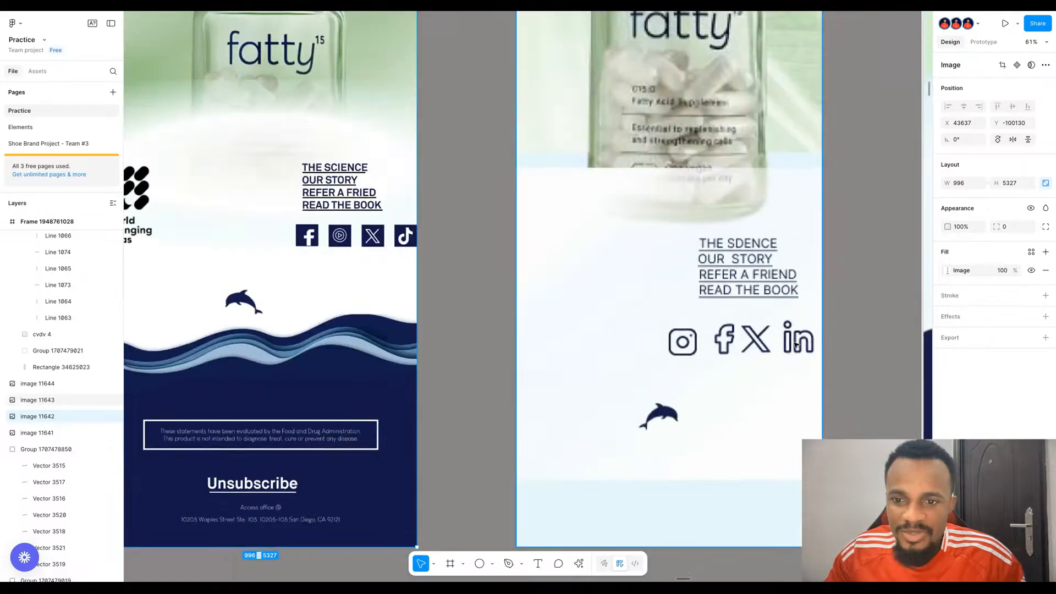
scroll(741, 352, down, 2)
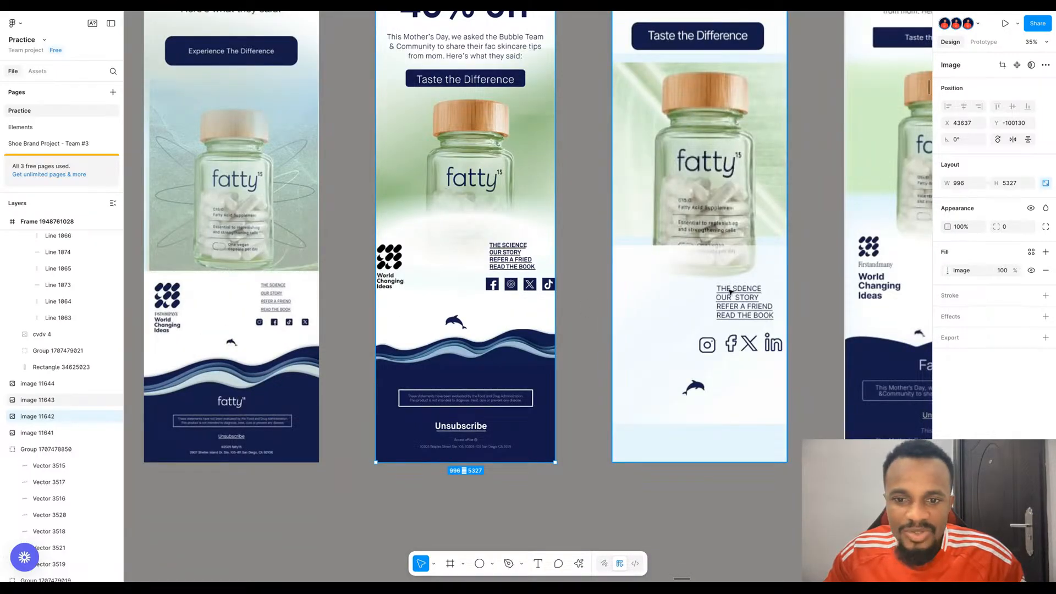
scroll(733, 282, up, 3)
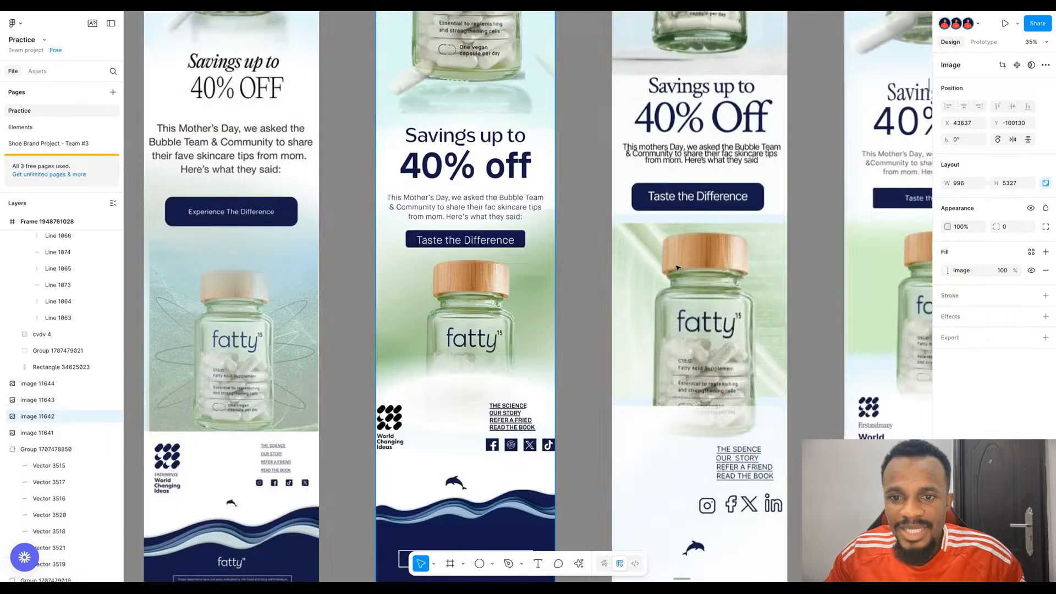
scroll(678, 268, up, 10)
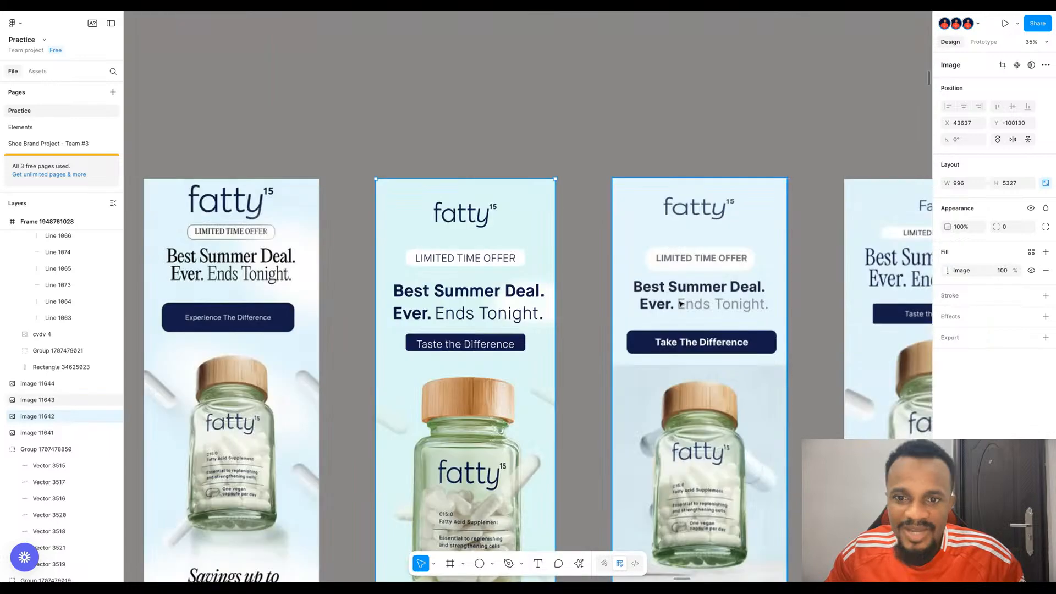
scroll(552, 263, down, 5)
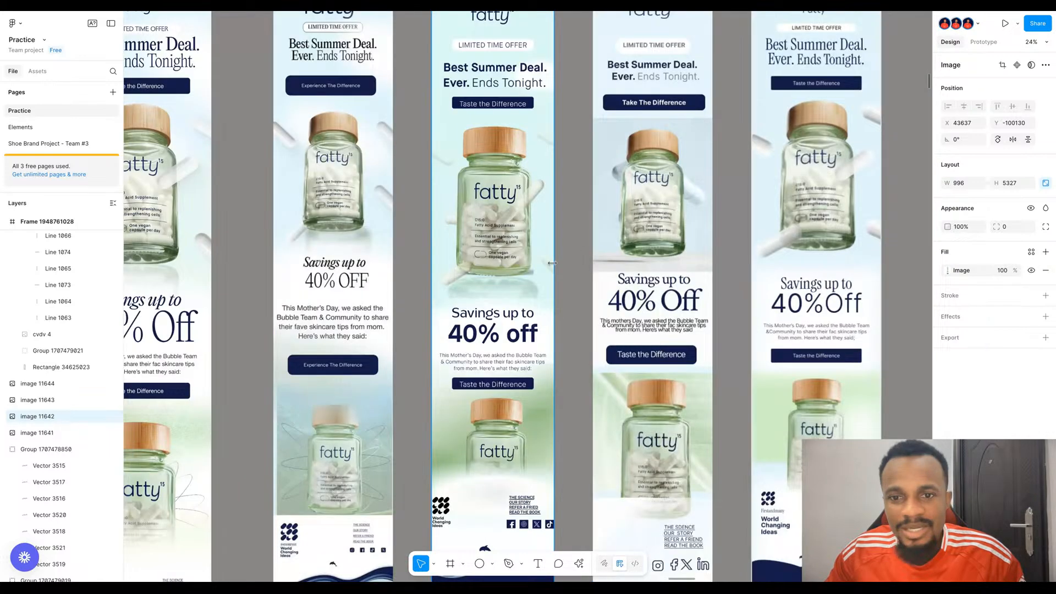
scroll(552, 263, down, 5)
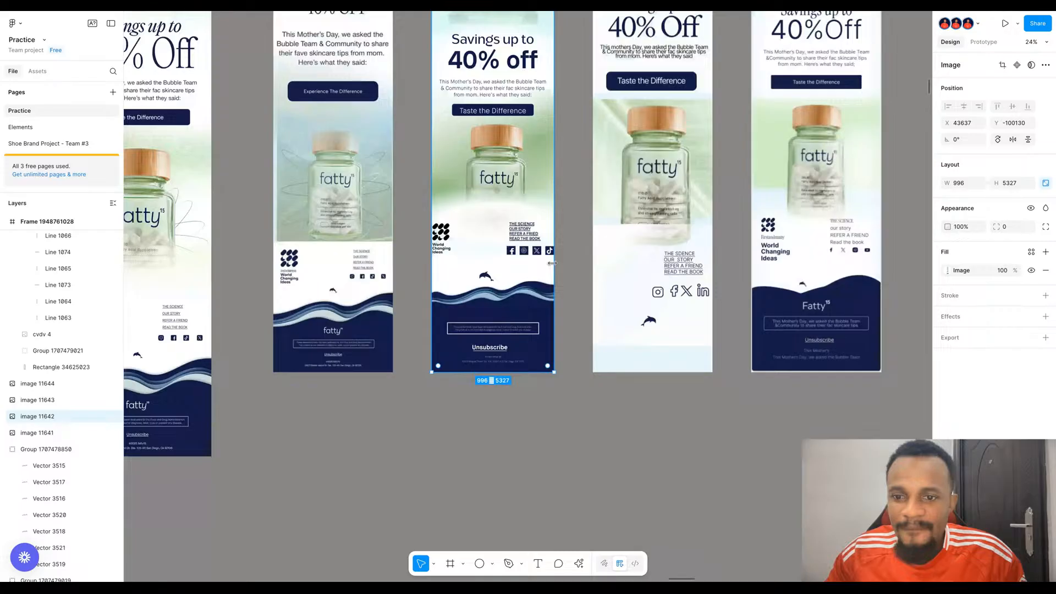
- Compare the style, size and spacing of the footer social icons across the email versions
scroll(813, 185, up, 5)
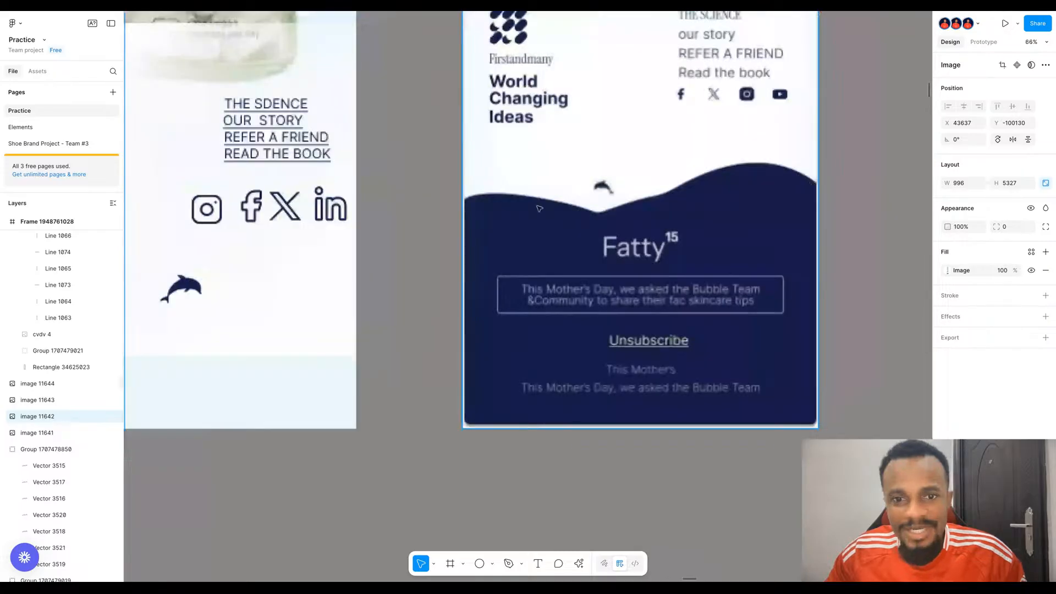
scroll(477, 256, up, 3)
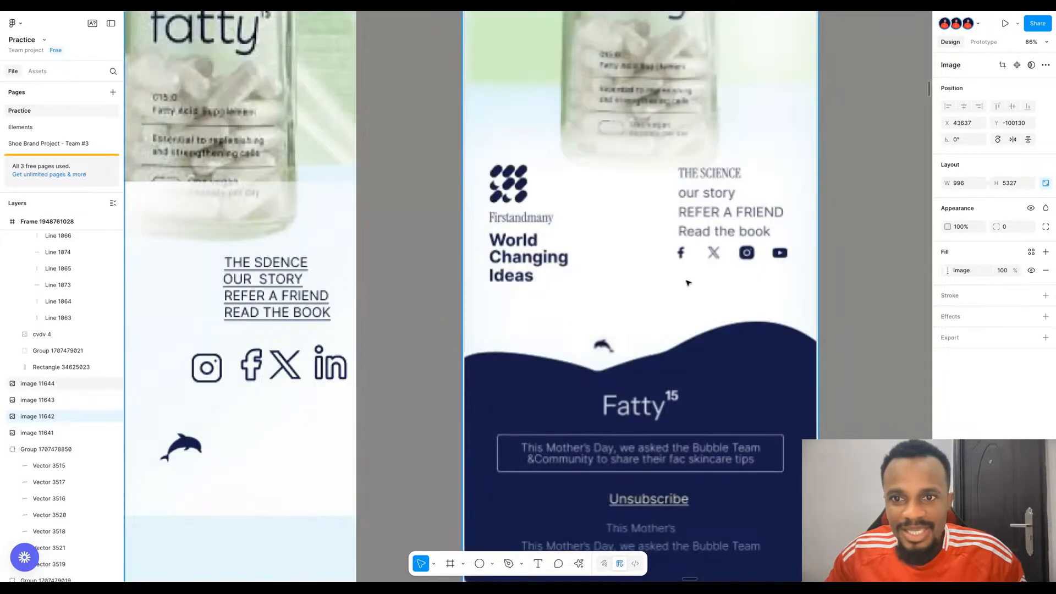
scroll(787, 263, down, 4)
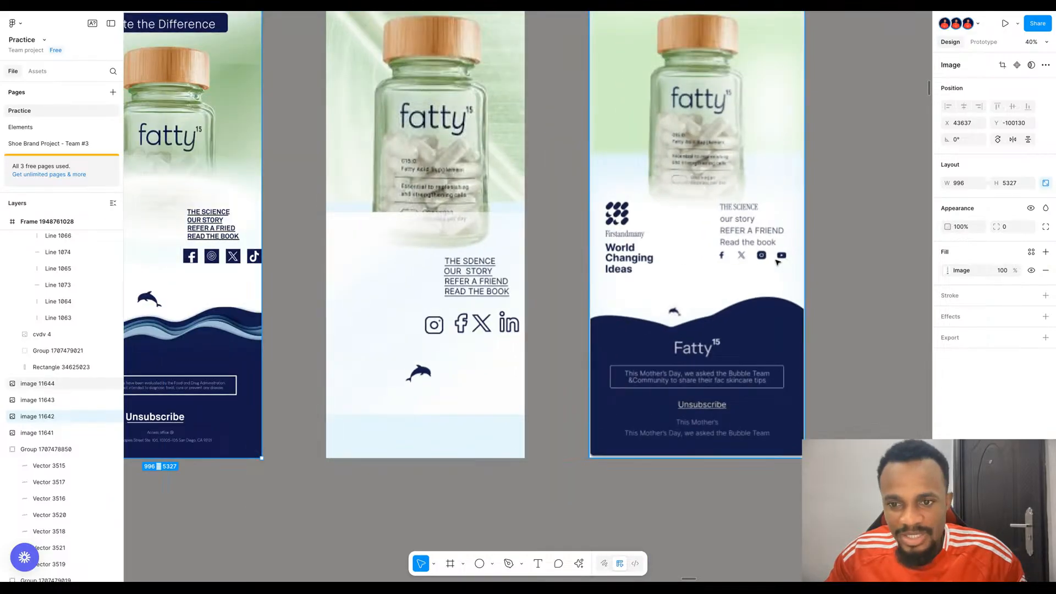
scroll(801, 285, left, 8)
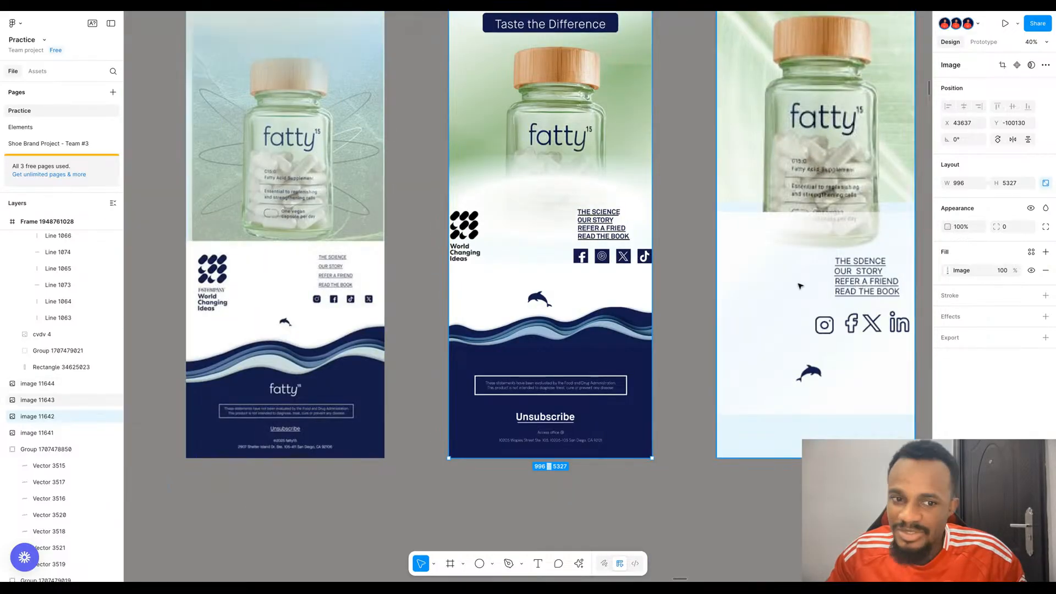
scroll(561, 269, up, 10)
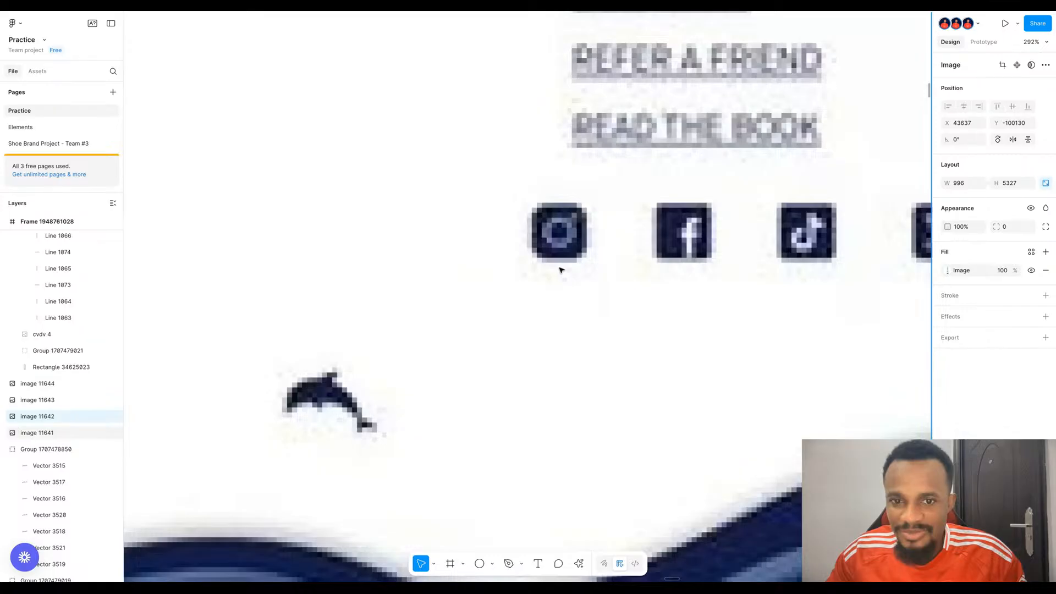
scroll(561, 270, down, 8)
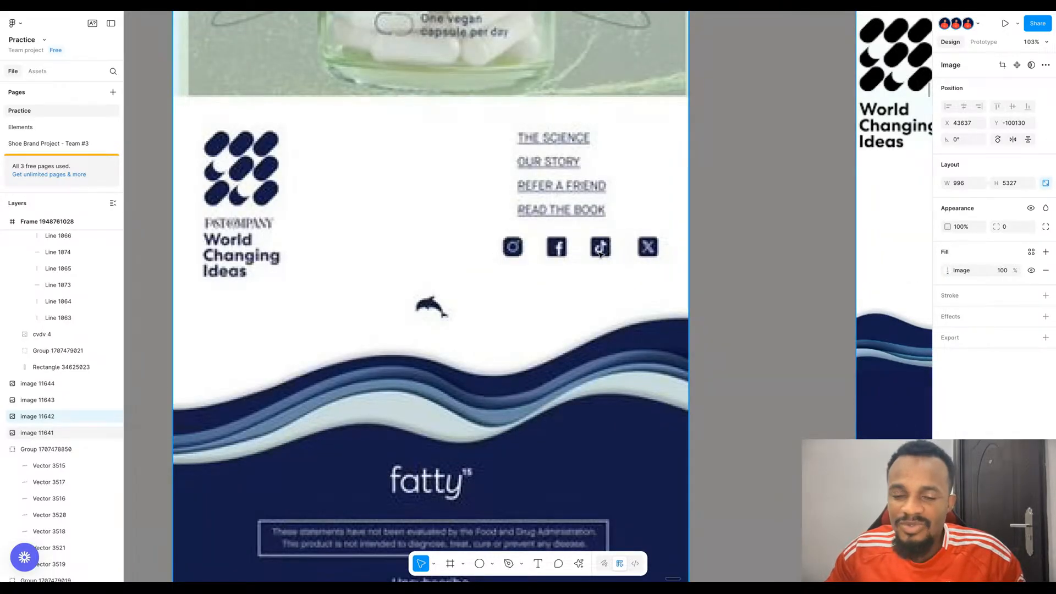
scroll(648, 254, right, 5)
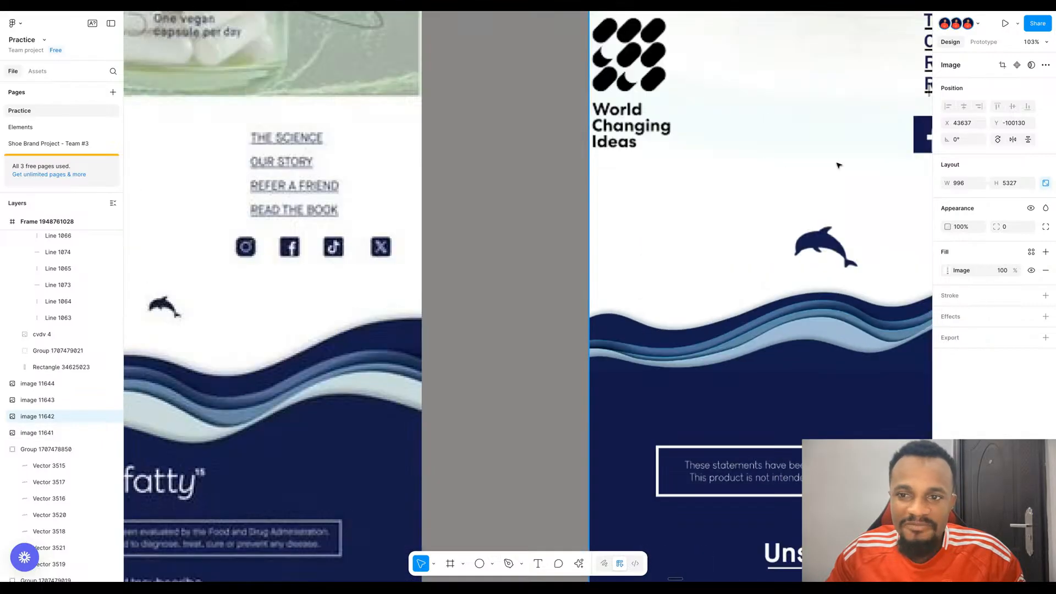
scroll(839, 165, right, 5)
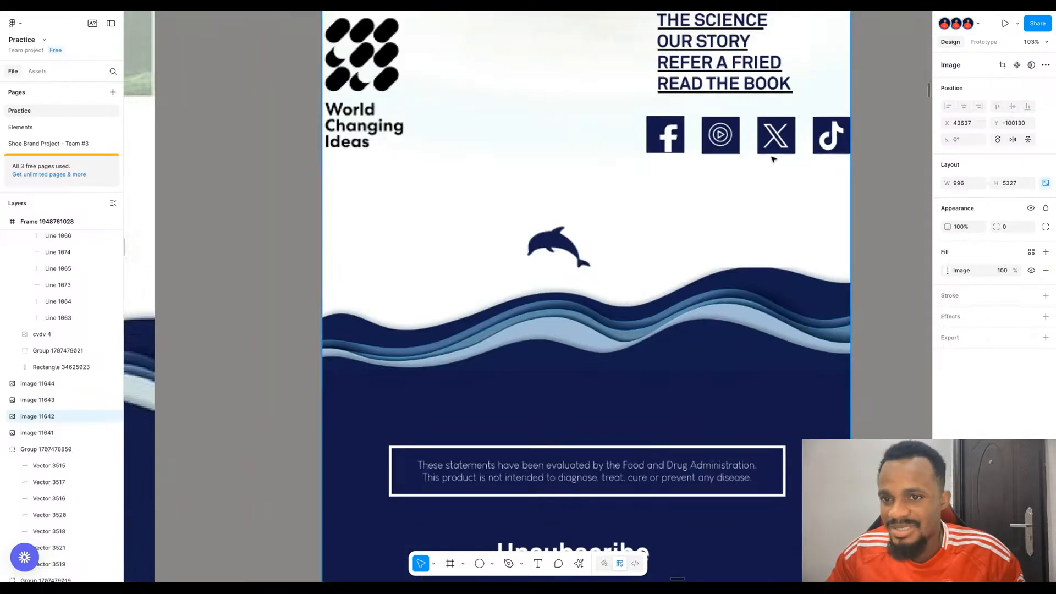
scroll(677, 209, right, 11)
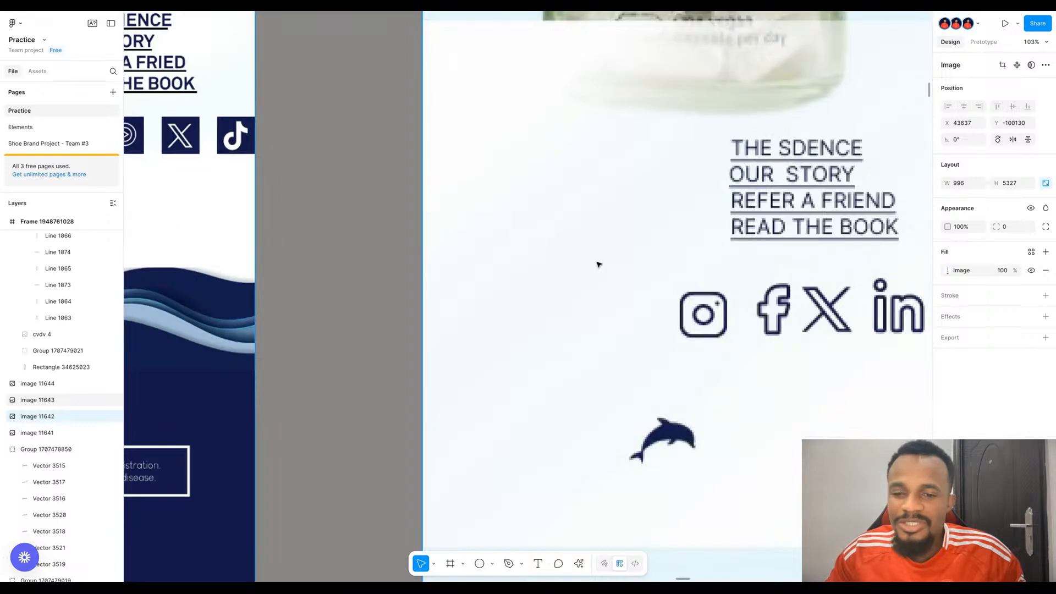
scroll(596, 265, down, 5)
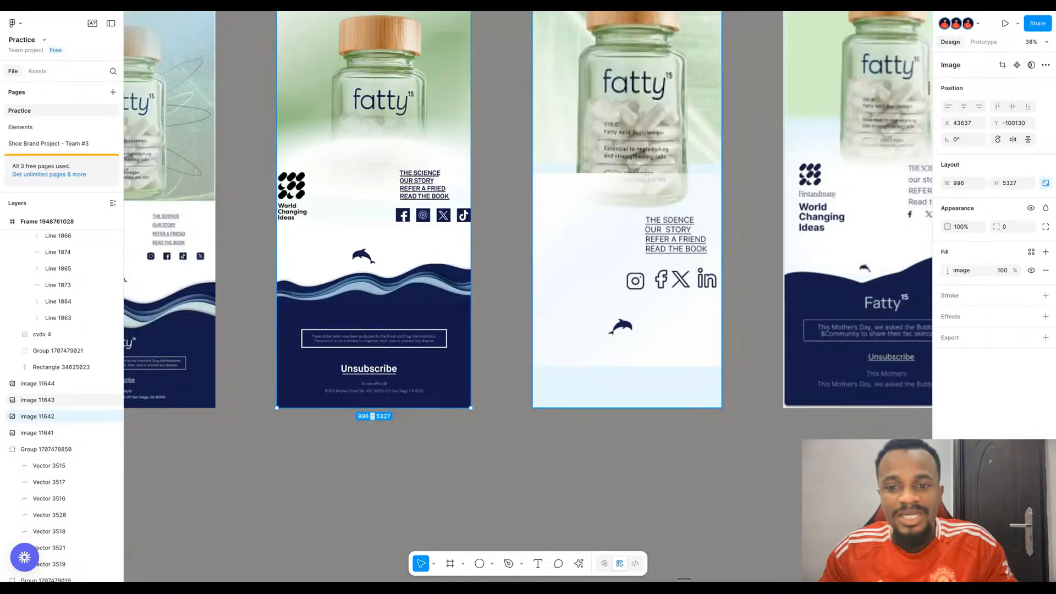
- Compare the waves, dolphins and bottom footer areas of all versions, including the "Take The Difference" version's wave area
scroll(528, 209, right, 3)
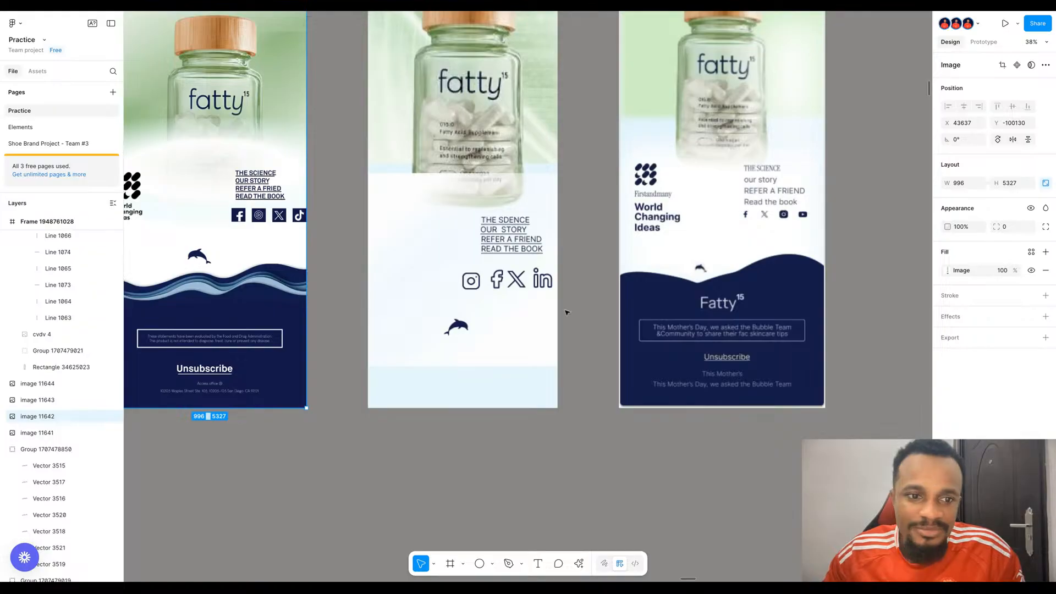
scroll(567, 312, left, 2)
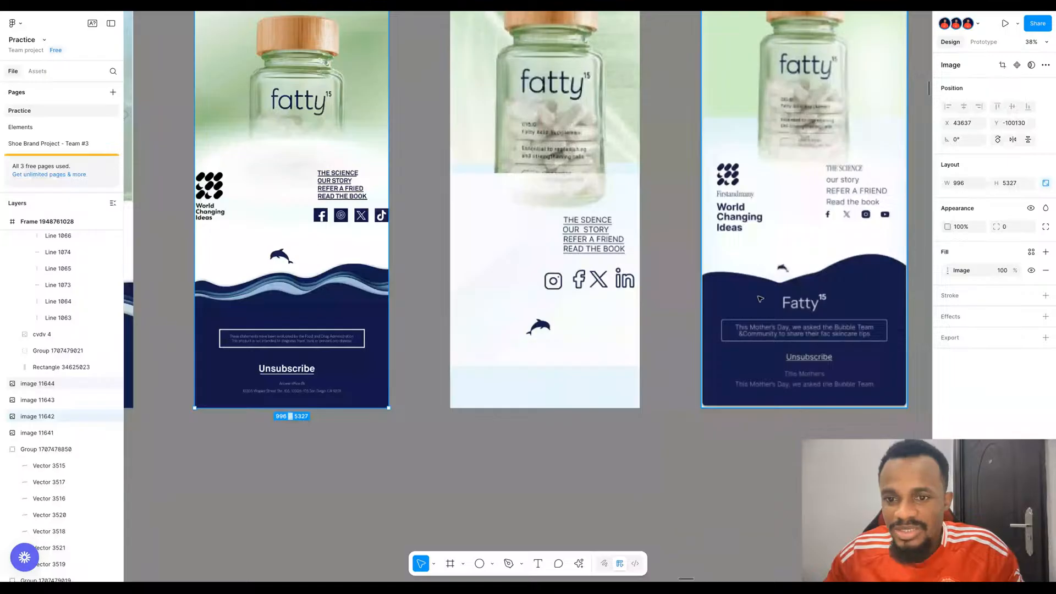
scroll(387, 344, left, 8)
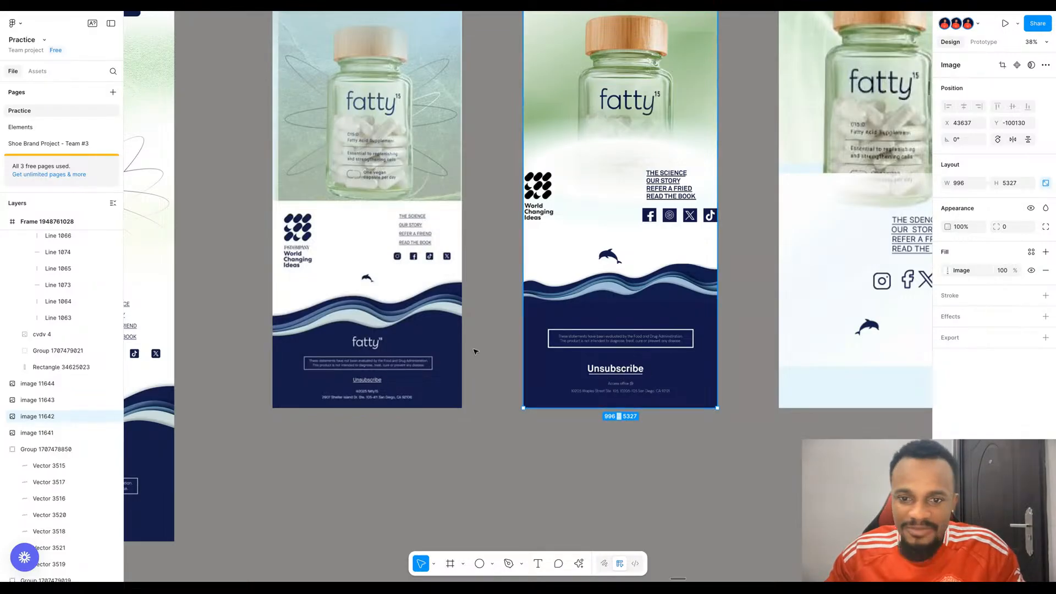
scroll(463, 362, down, 1)
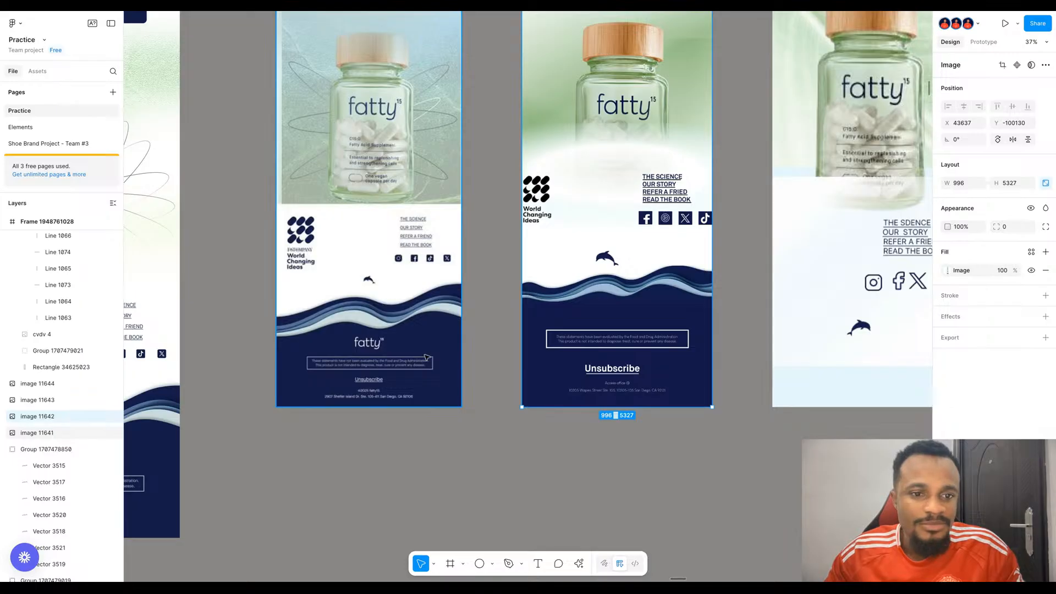
scroll(302, 256, left, 5)
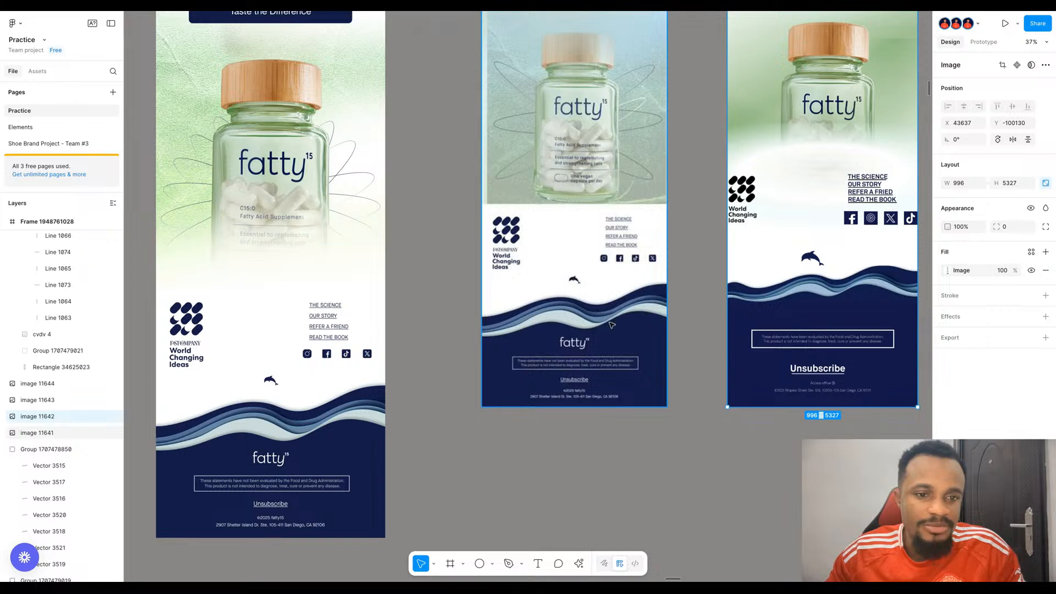
scroll(611, 325, right, 12)
scroll(567, 322, down, 1)
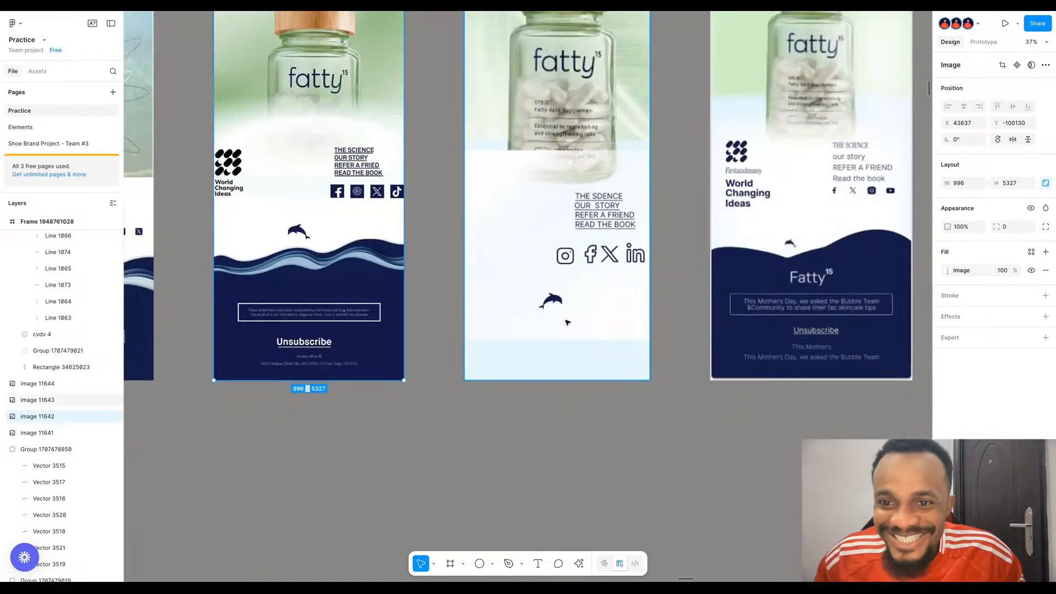
scroll(523, 323, right, 2)
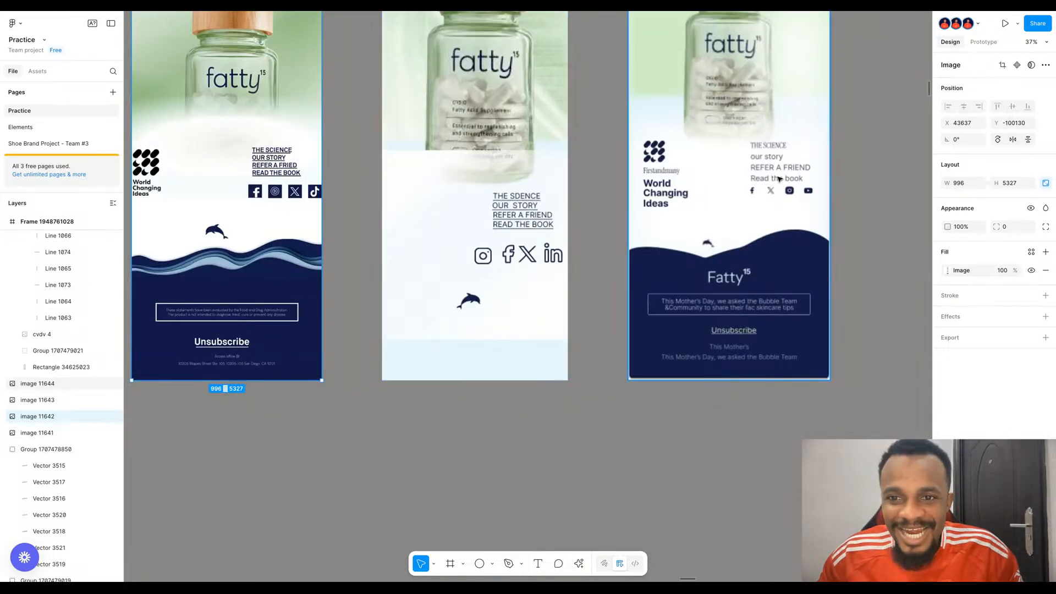
- Examine the fonts and letter case of the footer links and the "Firstandmany" logo text in the version with the plain navy wave
scroll(779, 179, up, 5)
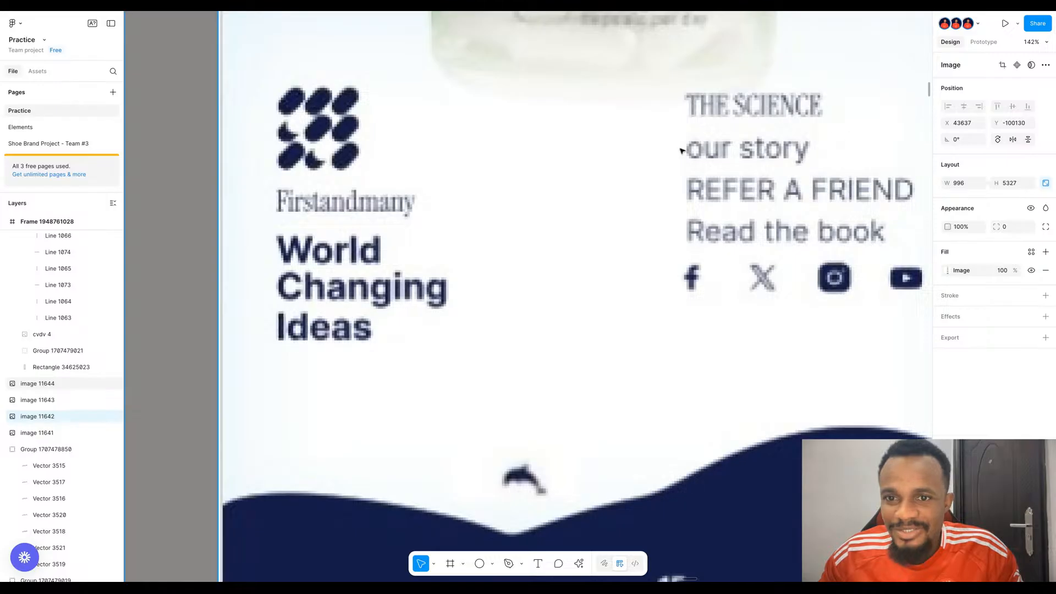
scroll(649, 161, down, 3)
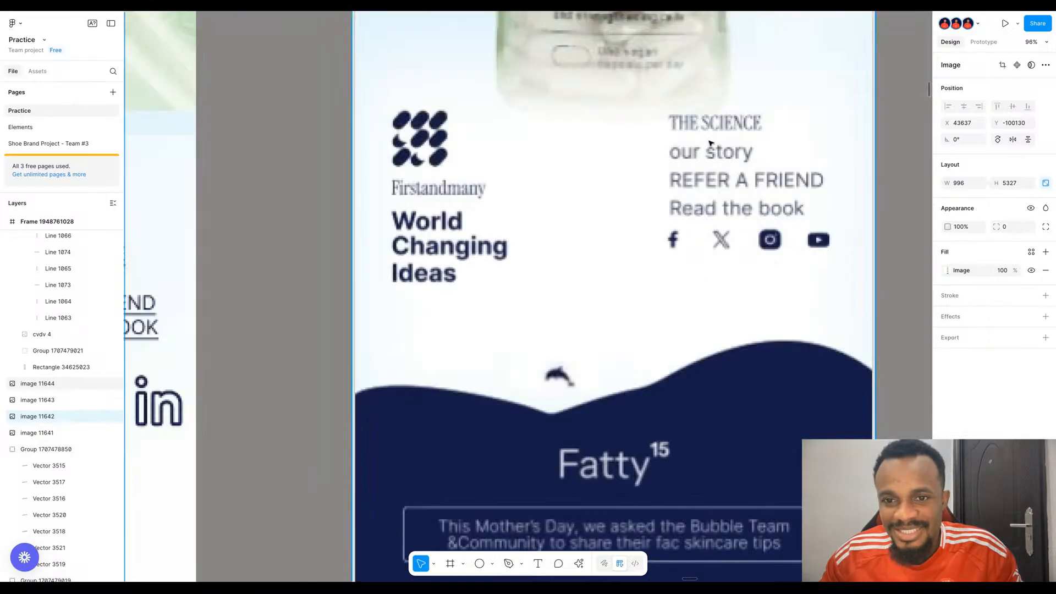
scroll(720, 128, up, 2)
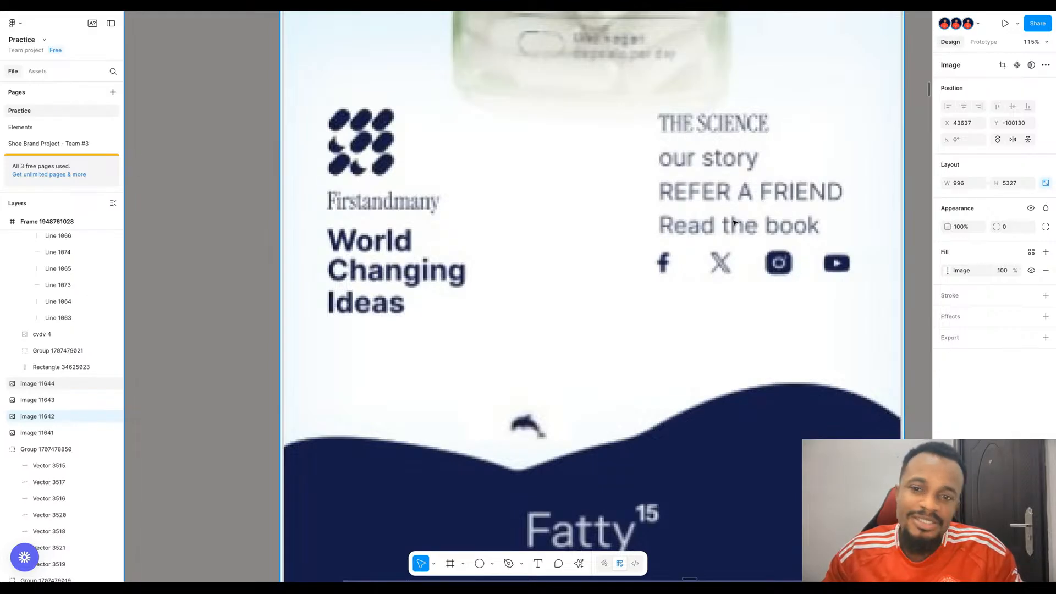
scroll(740, 225, down, 5)
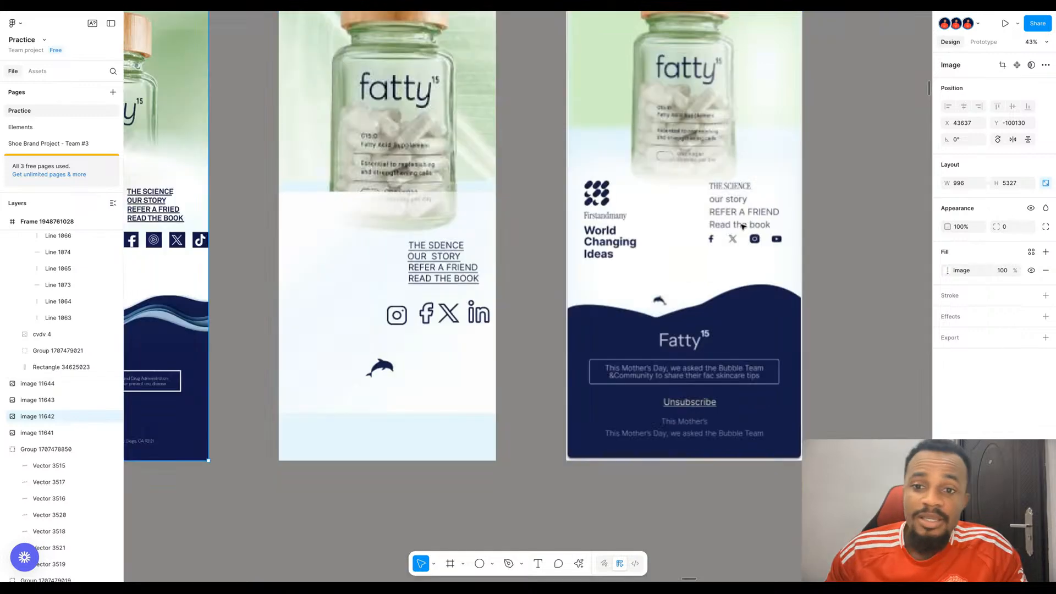
- Compare the logos, "LIMITED TIME OFFER" badges, headings and buttons at the top of the "Take The Difference" version and its neighbours
scroll(743, 224, up, 3)
scroll(742, 224, up, 4)
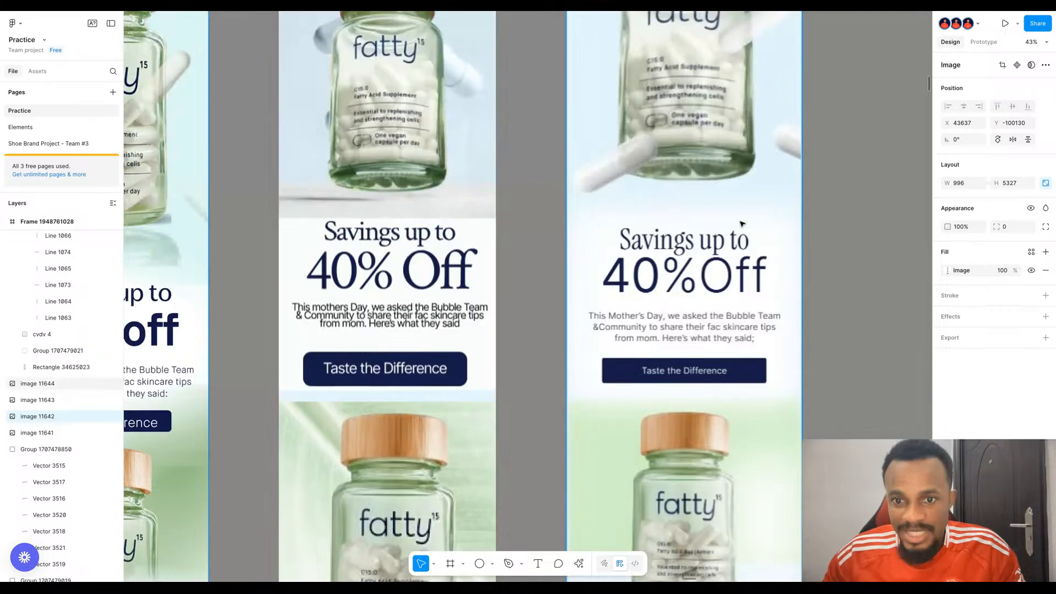
scroll(742, 224, up, 6)
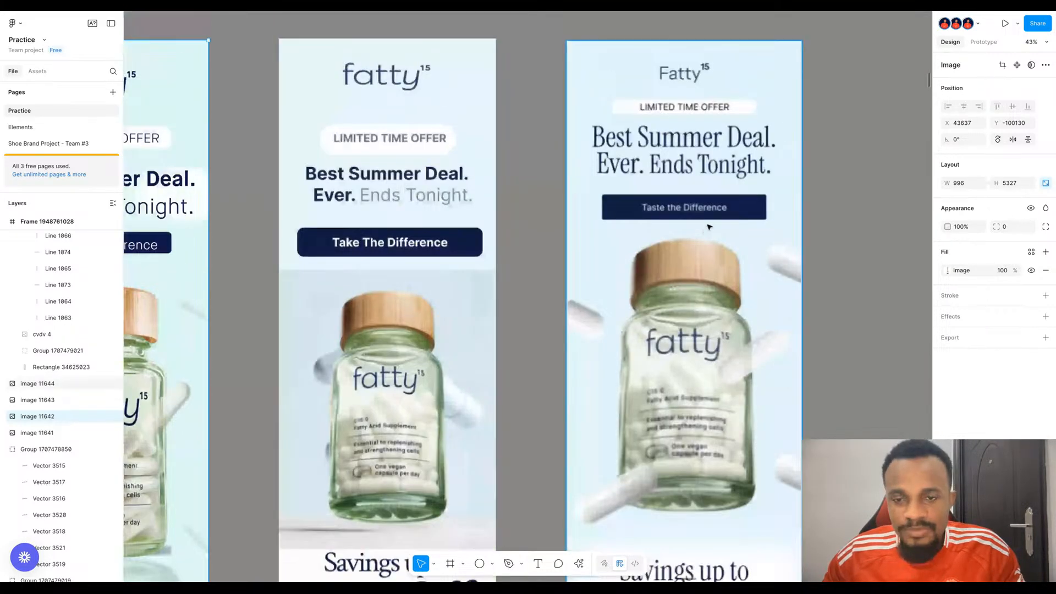
scroll(693, 122, up, 5)
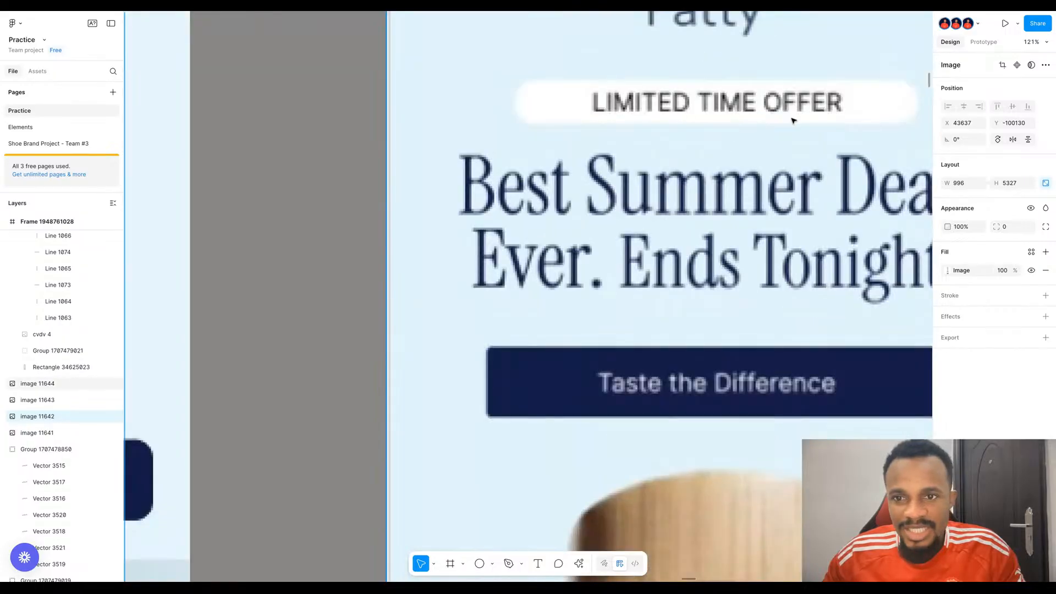
scroll(691, 162, down, 4)
scroll(828, 194, down, 1)
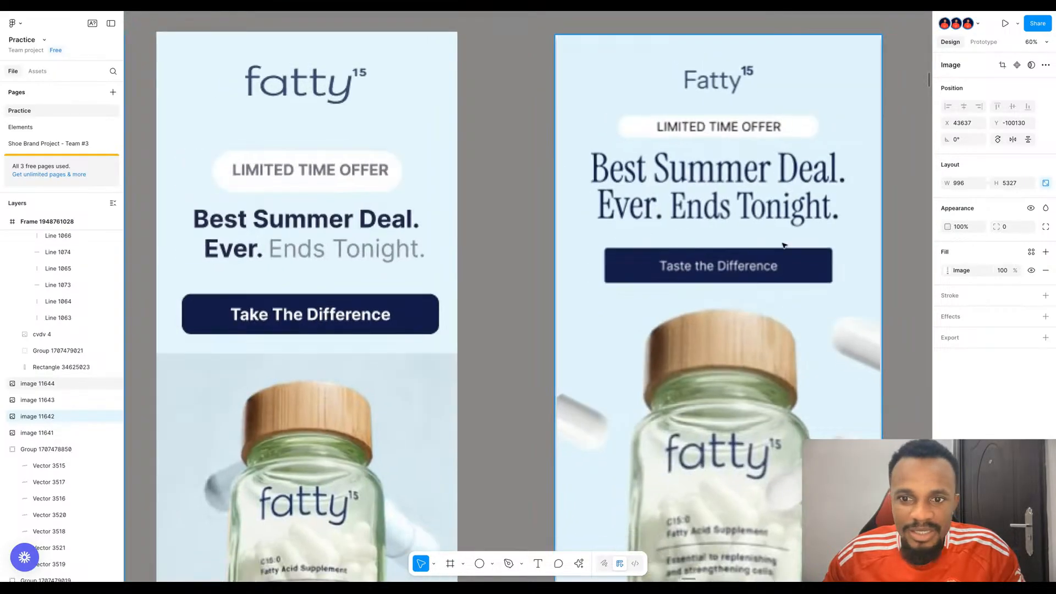
scroll(805, 196, down, 4)
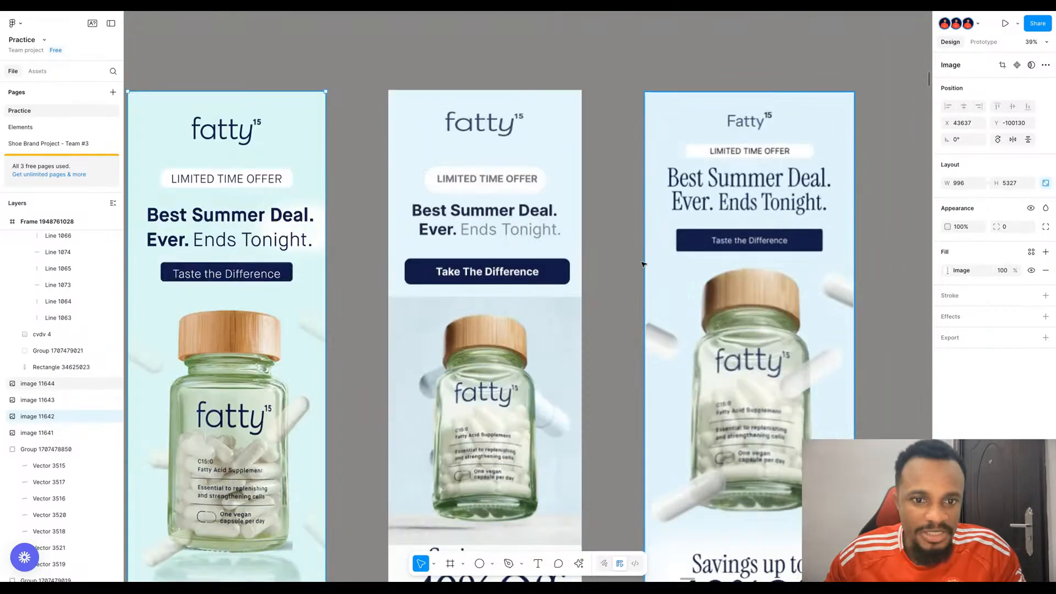
scroll(428, 250, up, 3)
scroll(552, 235, down, 2)
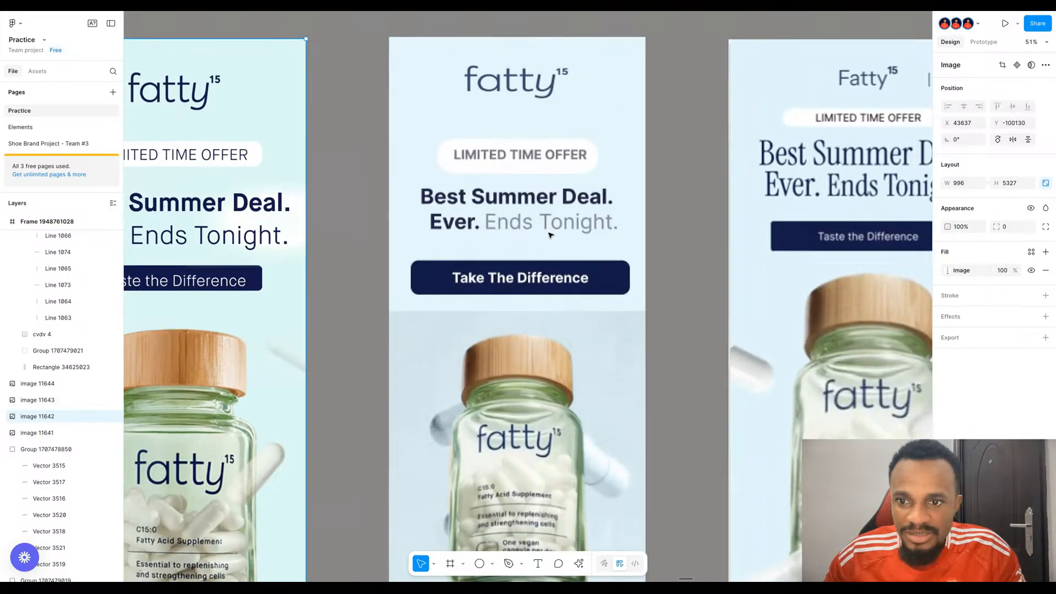
scroll(498, 230, up, 1)
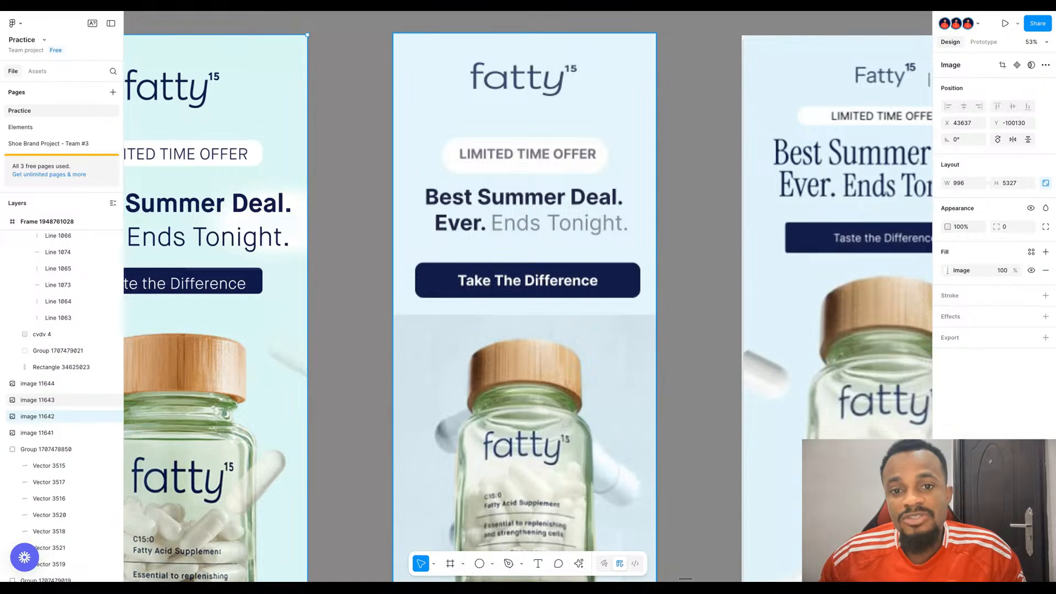
- Examine the "LIMITED TIME OFFER" badge, heading and "Taste the Difference" button of the mint-background version against its neighbours
scroll(662, 221, down, 5)
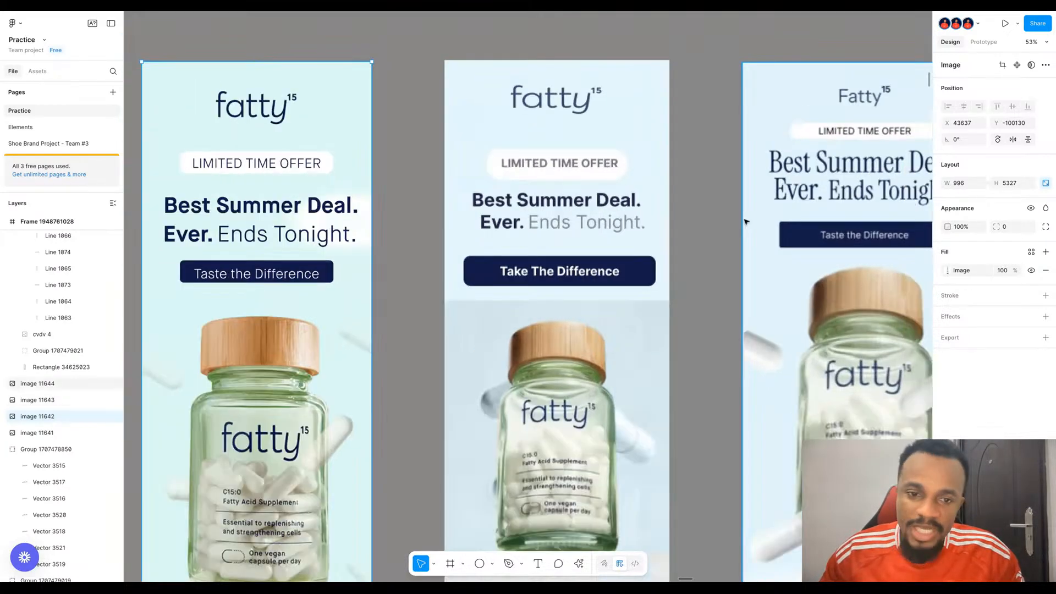
scroll(633, 248, left, 5)
scroll(620, 261, up, 5)
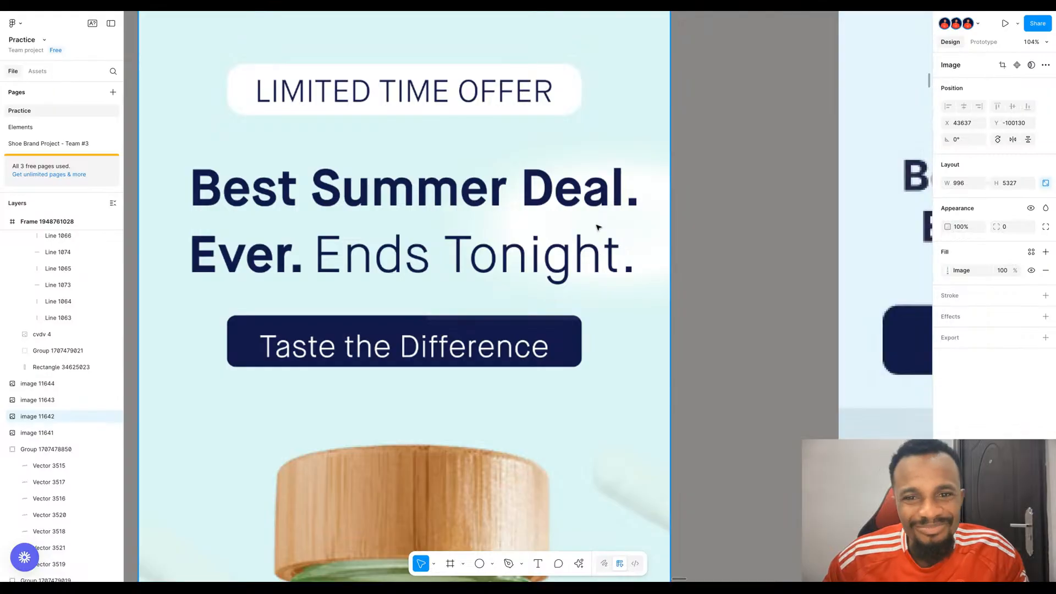
scroll(614, 229, down, 5)
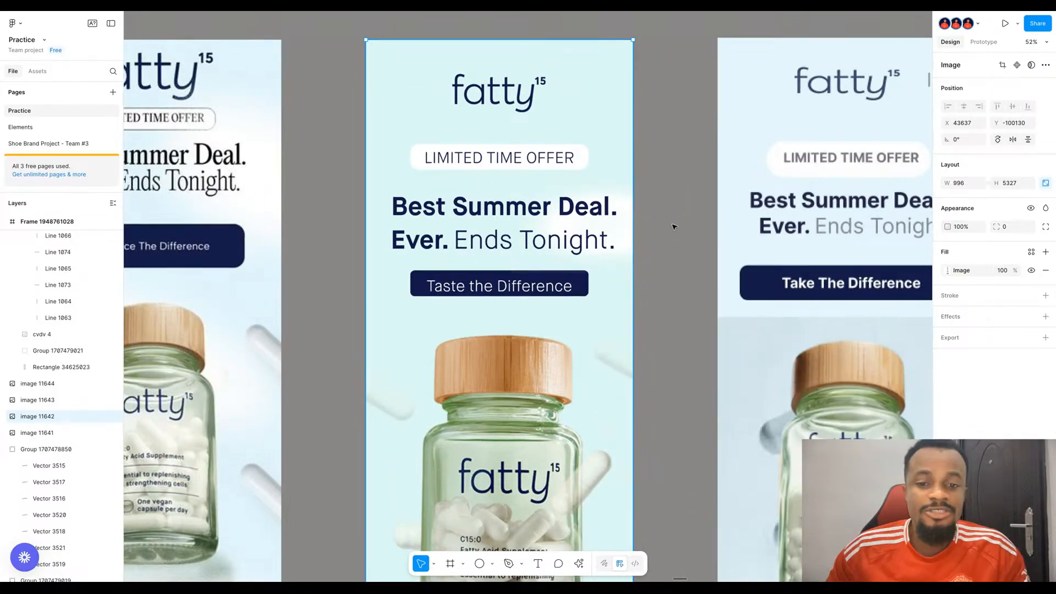
scroll(674, 226, down, 2)
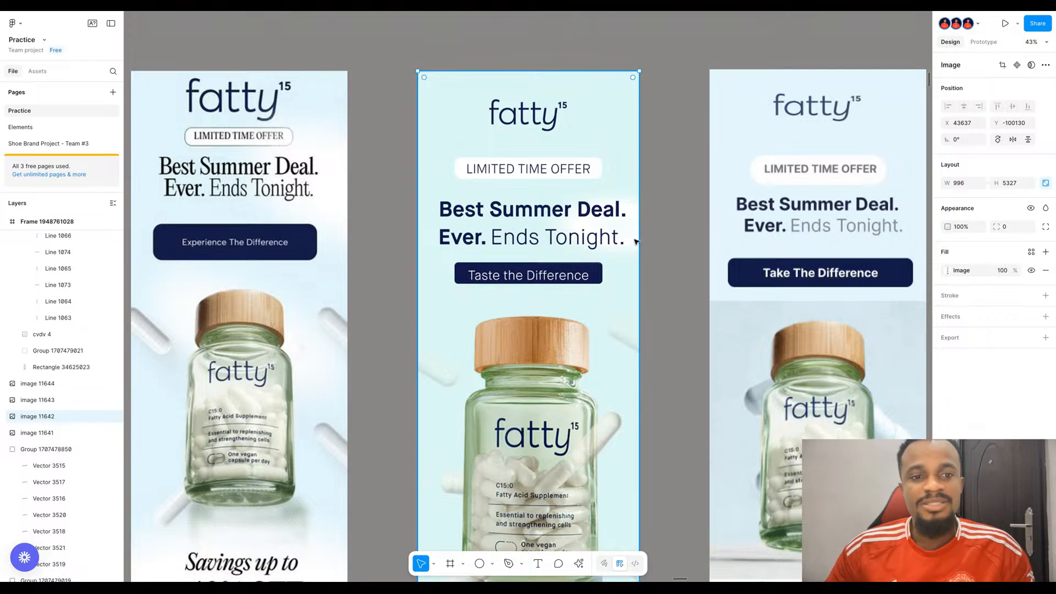
scroll(635, 241, down, 3)
- Examine the header, bottle image and "Savings up to 40% Off" section of the serif-heading version beside the colour swatches
scroll(341, 103, up, 5)
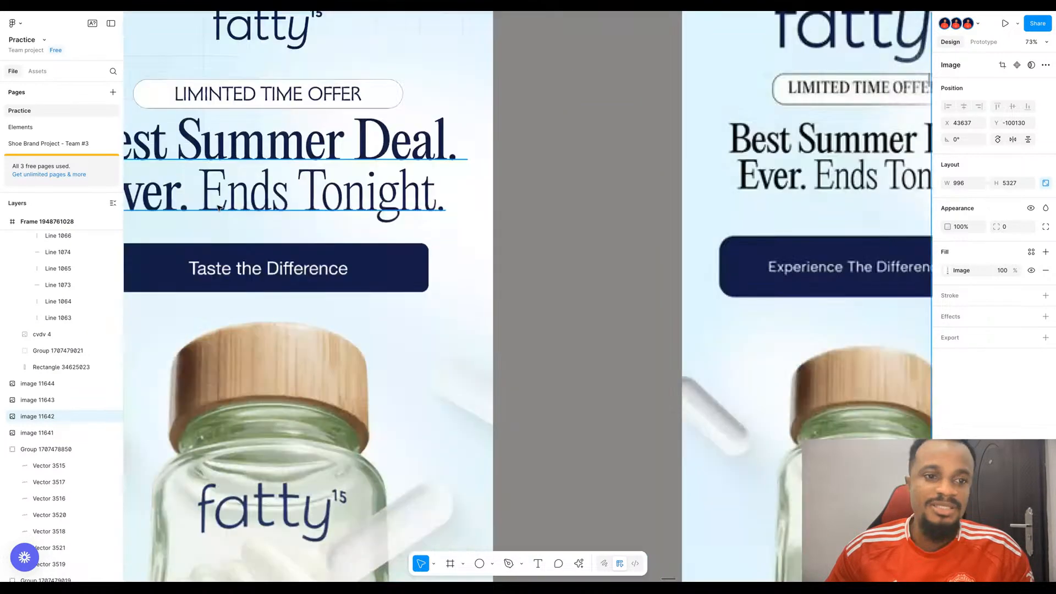
scroll(292, 151, left, 5)
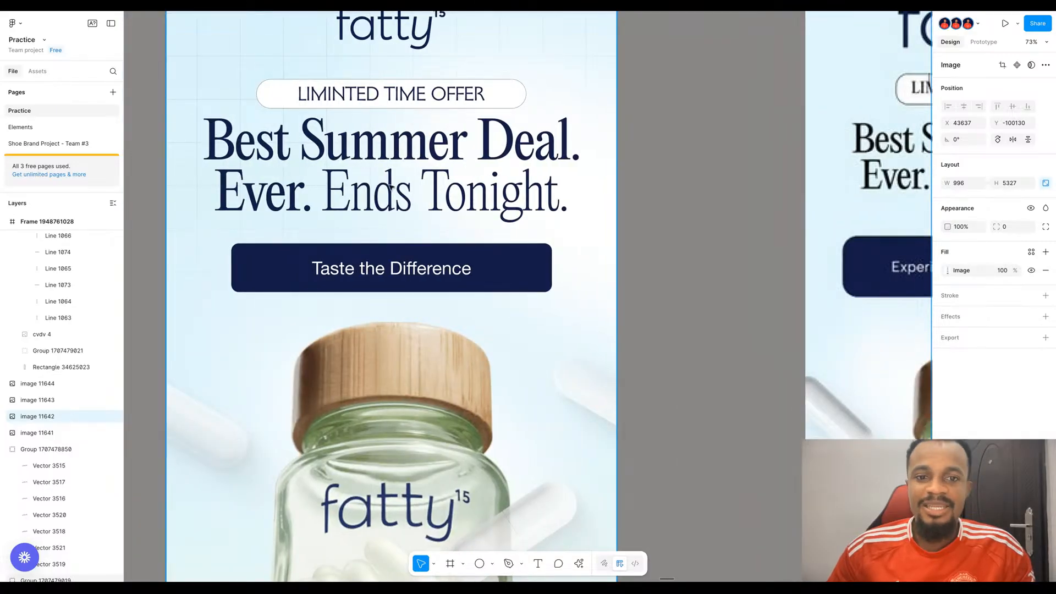
scroll(466, 147, up, 1)
scroll(484, 335, down, 2)
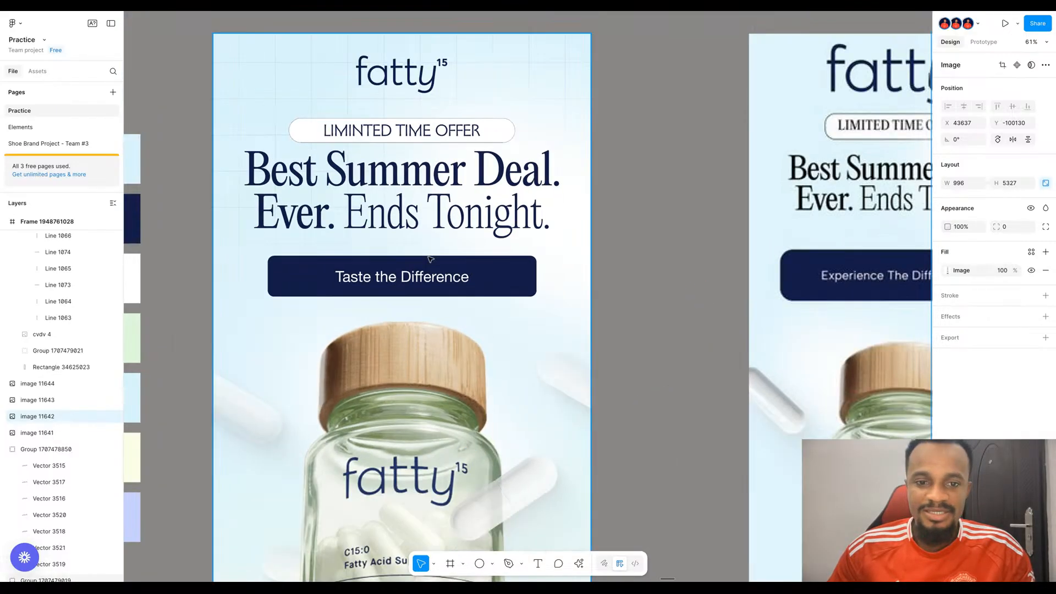
scroll(440, 347, down, 10)
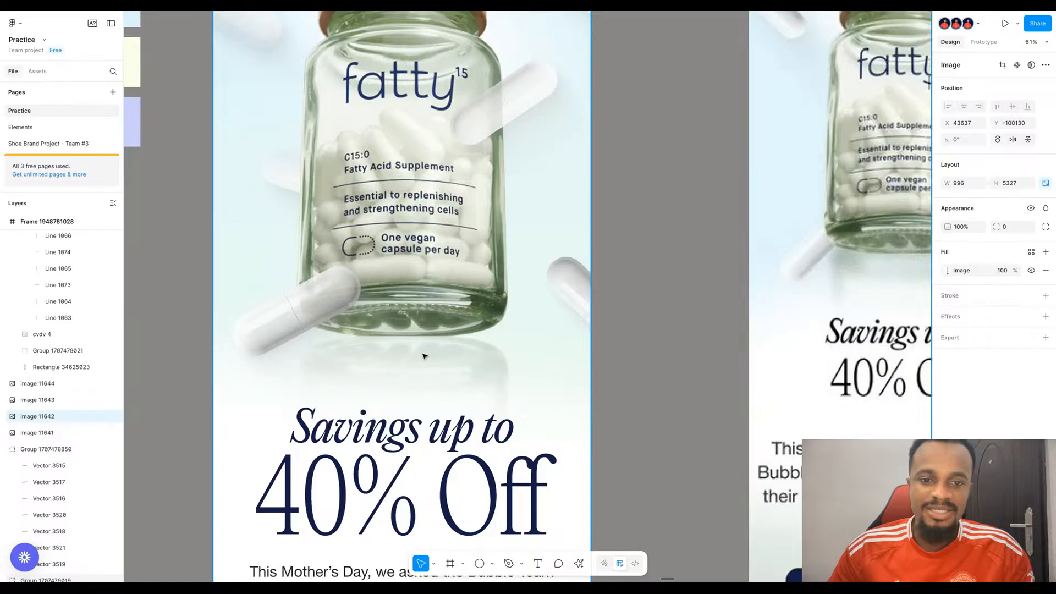
scroll(424, 356, down, 5)
scroll(446, 221, down, 5)
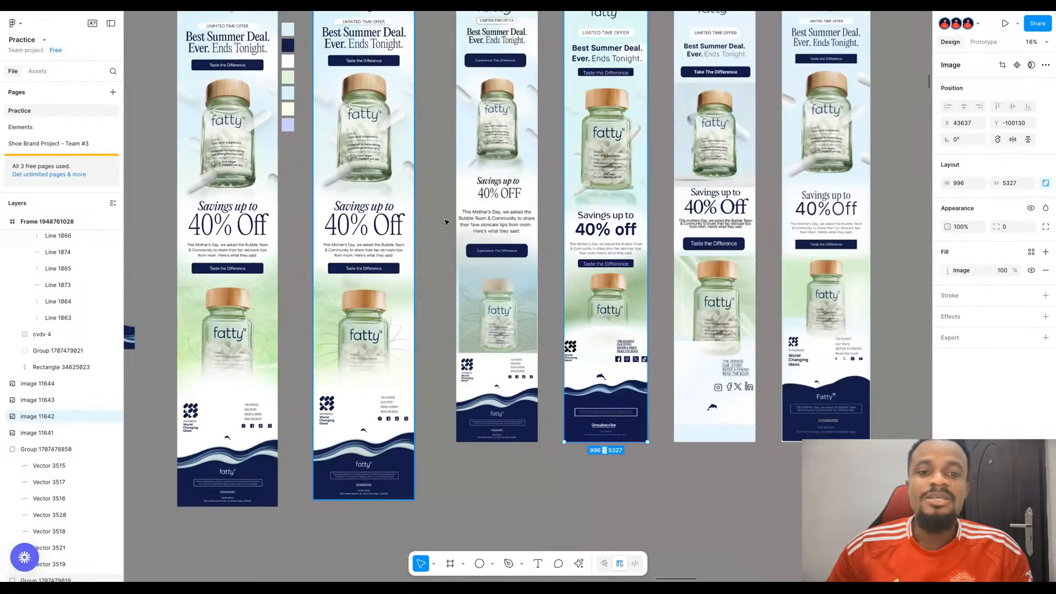
- Compare the header buttons of the "Experience The Difference" and mint-background versions, including how the text sits inside each button
scroll(700, 99, up, 2)
scroll(700, 100, up, 5)
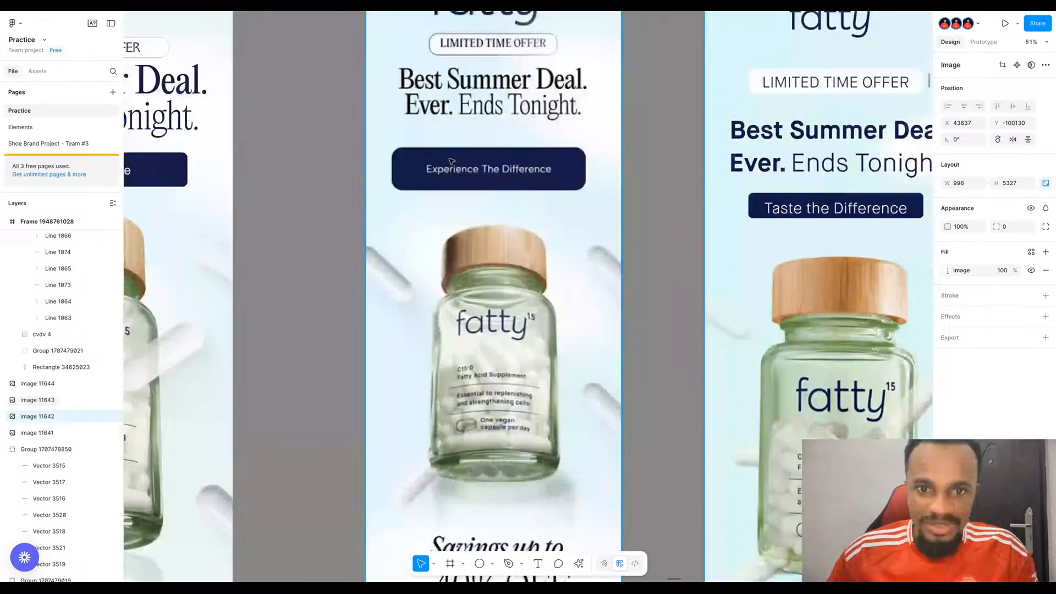
scroll(594, 227, up, 1)
scroll(593, 226, right, 5)
scroll(594, 227, up, 6)
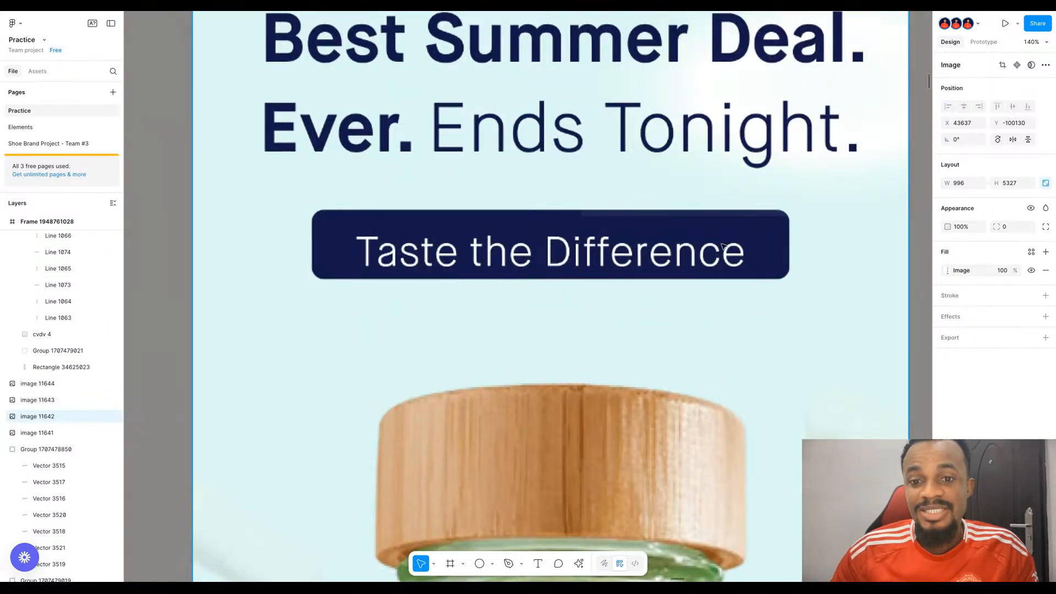
scroll(608, 213, down, 5)
scroll(609, 208, down, 2)
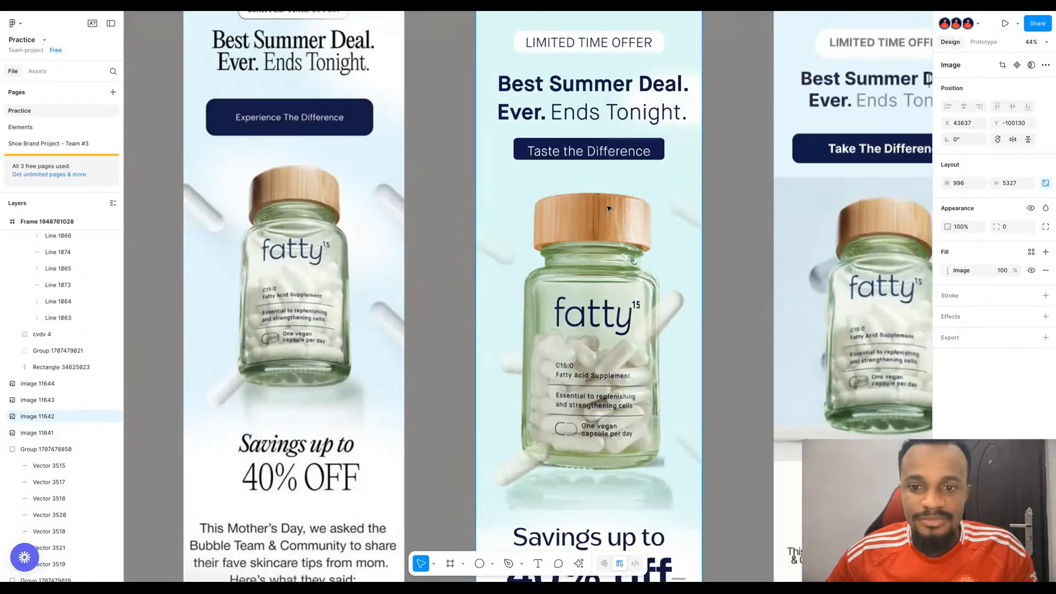
- Compare the bottle images, savings text, lower bottle backgrounds and footers of the mint-background version and its neighbours
scroll(646, 225, down, 2)
scroll(647, 226, down, 1)
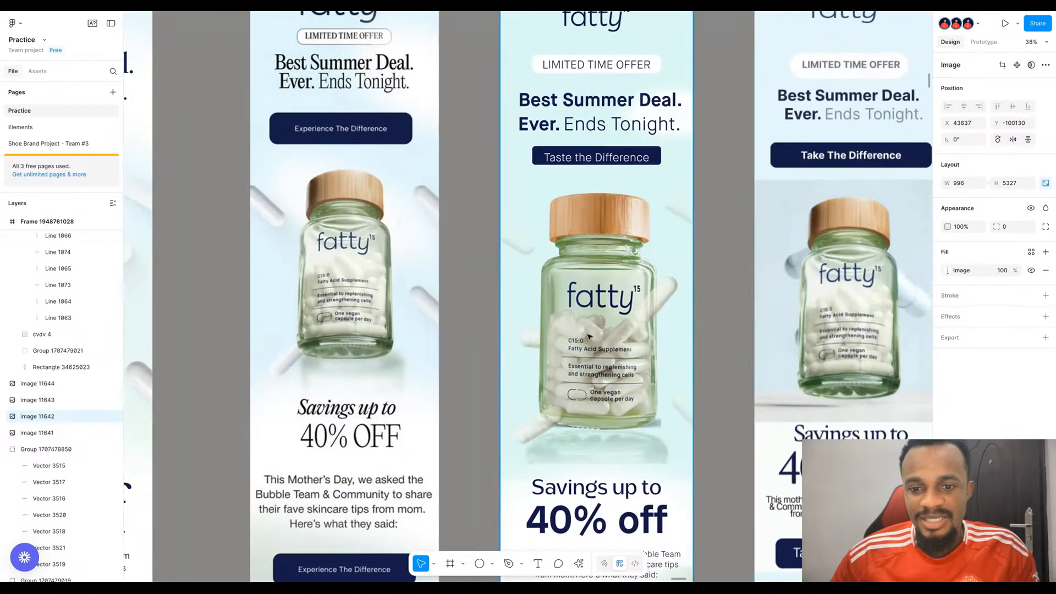
scroll(482, 215, down, 1)
scroll(482, 215, down, 5)
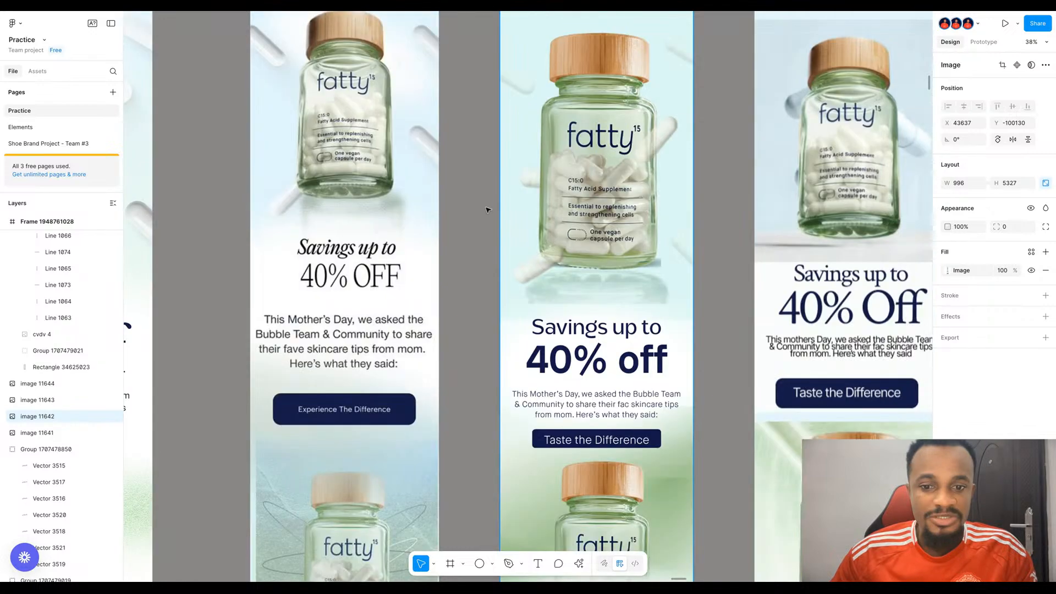
scroll(494, 200, down, 4)
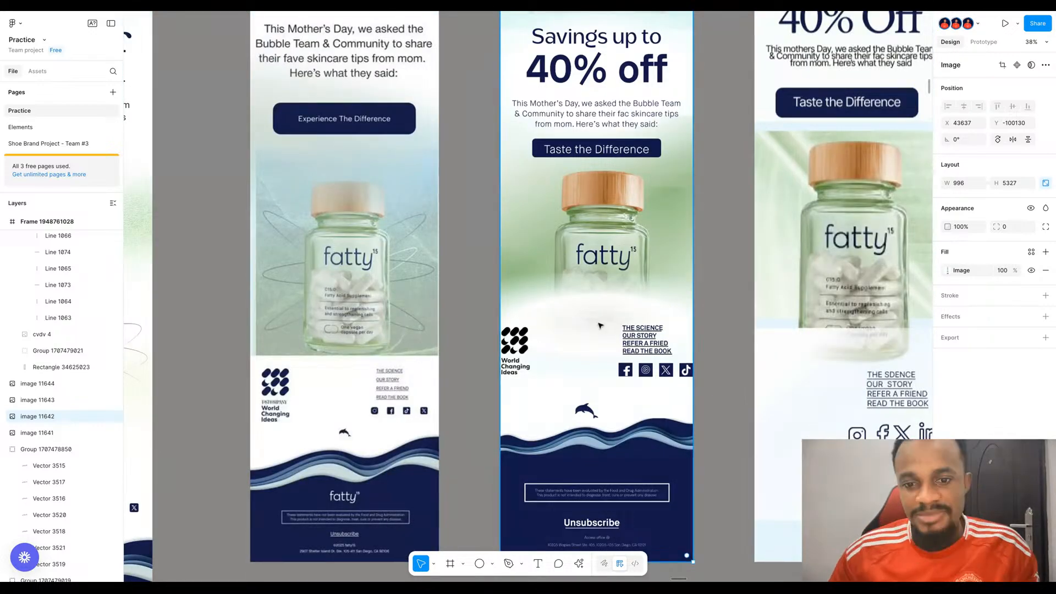
- Examine the logo size, badge, heading and button at the top of the "Experience The Difference" version against its neighbours
scroll(623, 327, left, 3)
scroll(417, 277, up, 4)
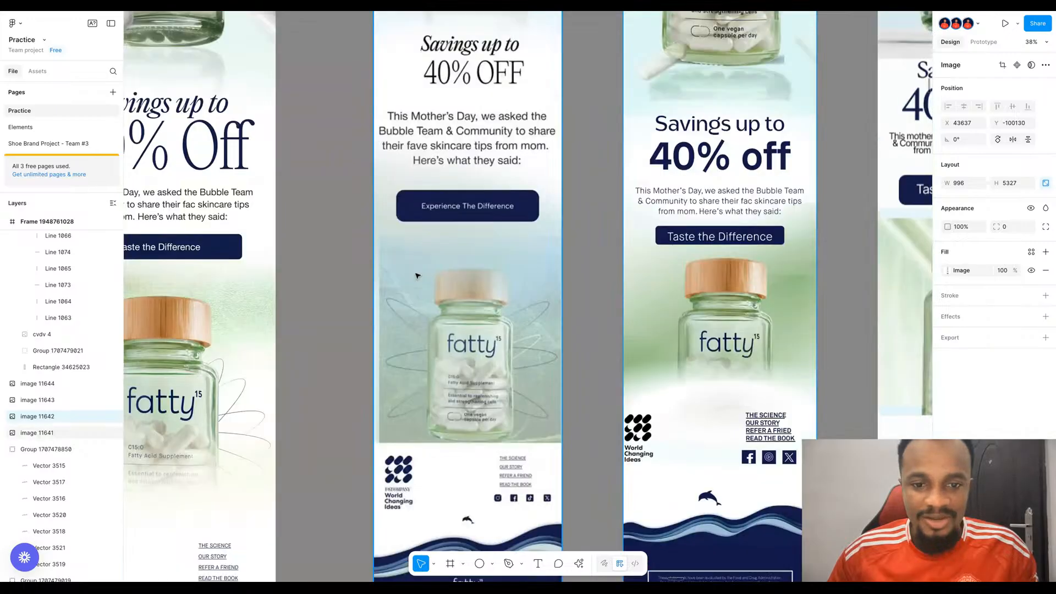
scroll(417, 277, up, 6)
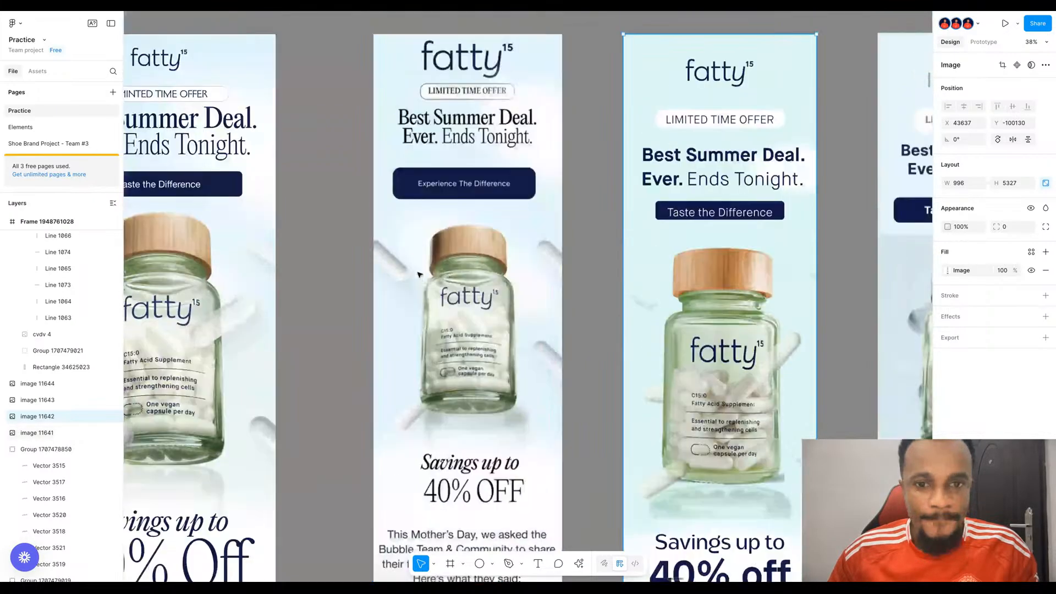
scroll(484, 248, up, 1)
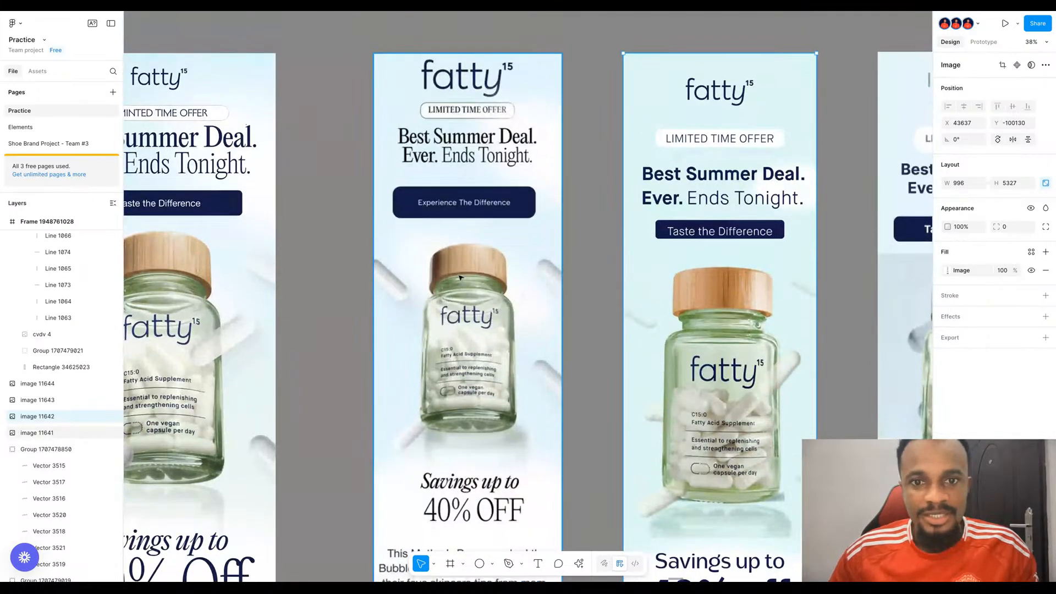
scroll(494, 120, up, 5)
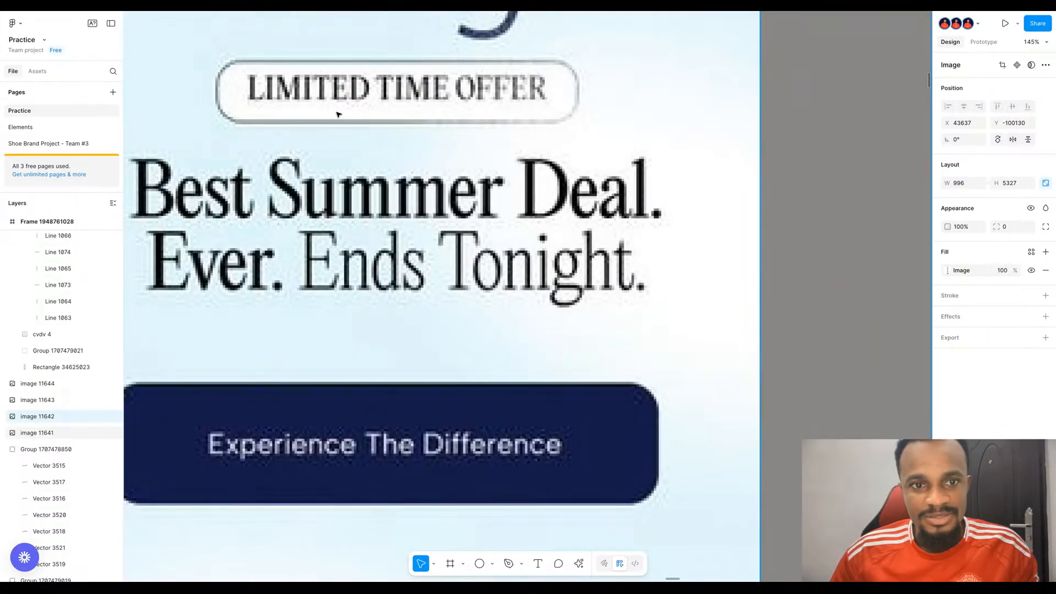
key(minus)
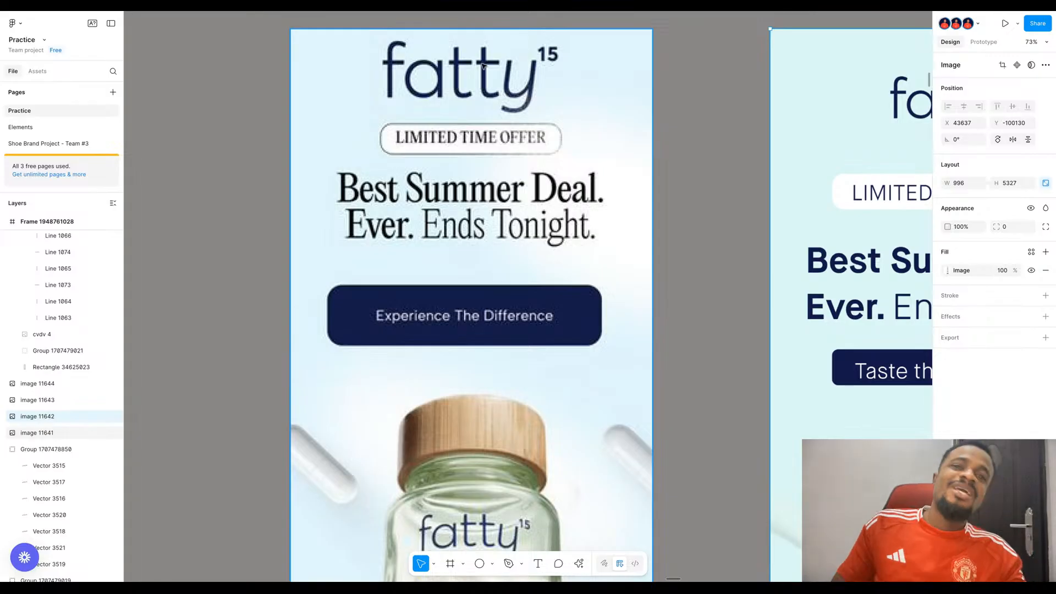
scroll(482, 66, down, 5)
scroll(482, 68, up, 5)
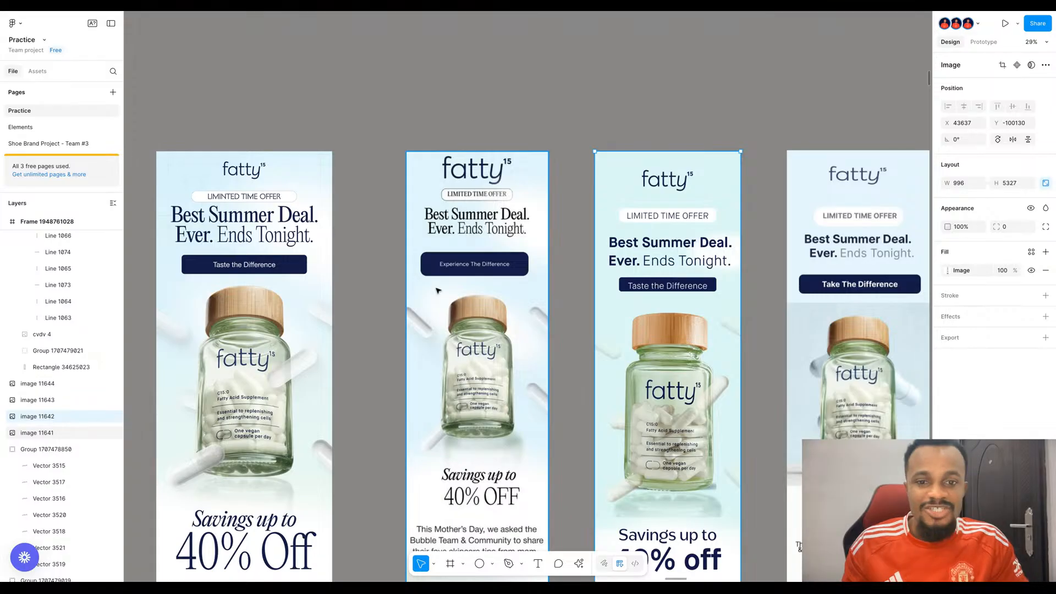
- Compare the two serif-heading designs on either side of the colour swatches from header to footer, including alongside the other versions
scroll(418, 302, left, 5)
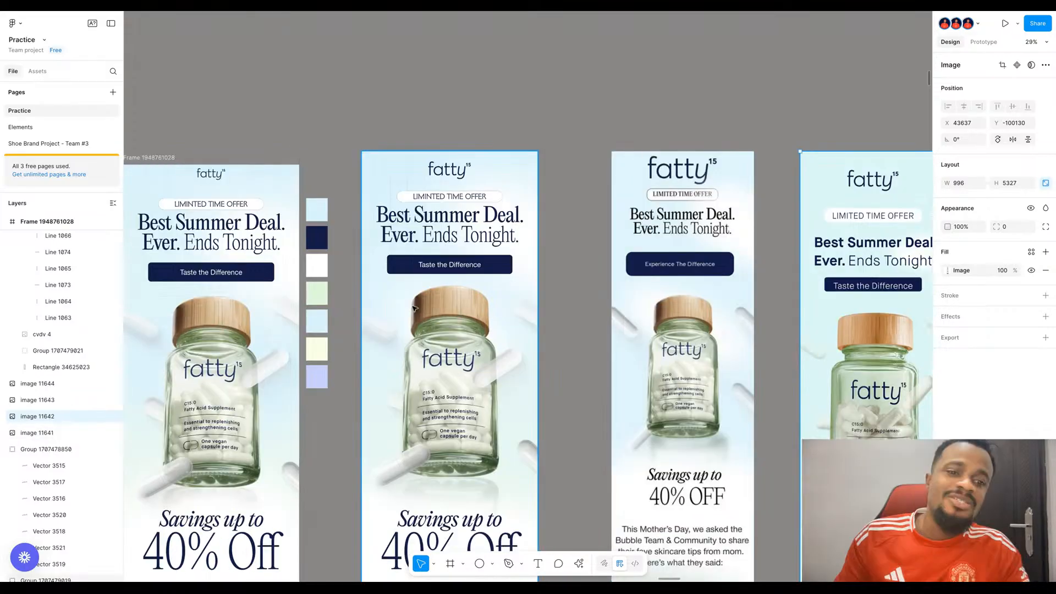
scroll(415, 308, down, 6)
scroll(565, 279, left, 3)
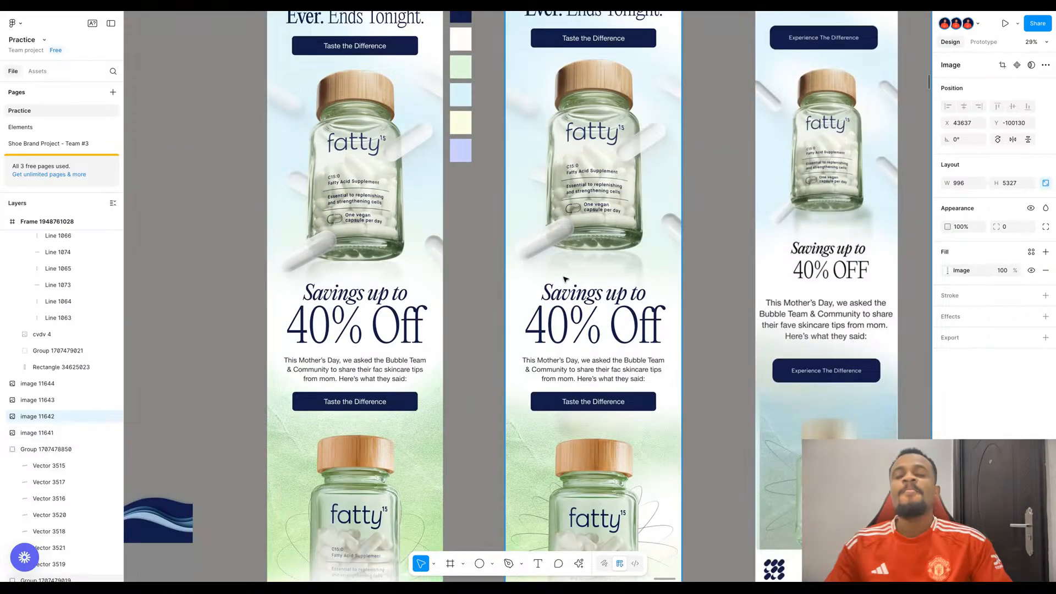
scroll(566, 279, up, 4)
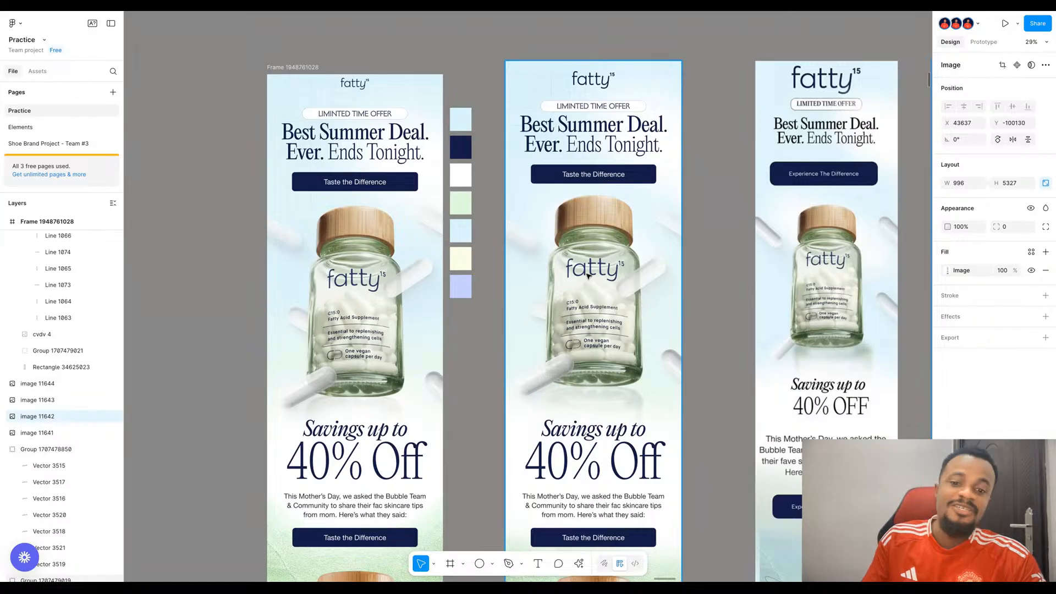
scroll(608, 286, down, 1)
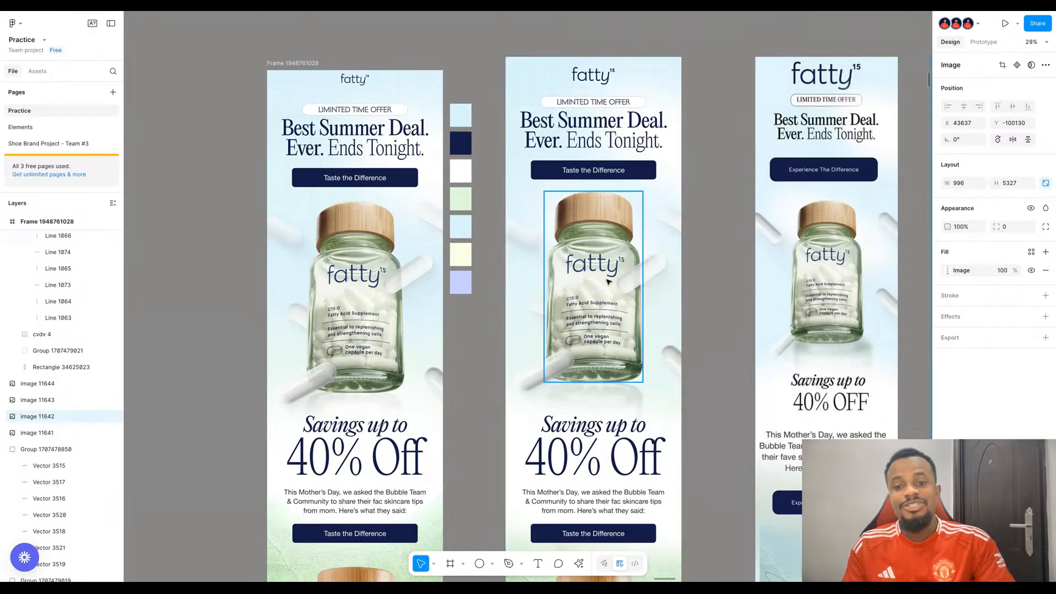
scroll(605, 283, down, 1)
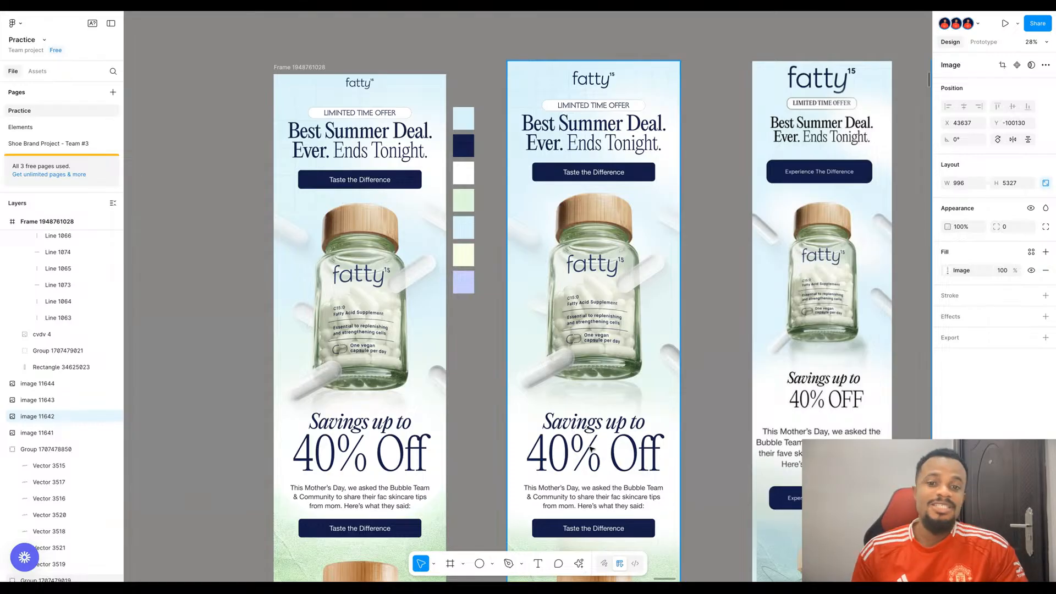
scroll(582, 286, down, 5)
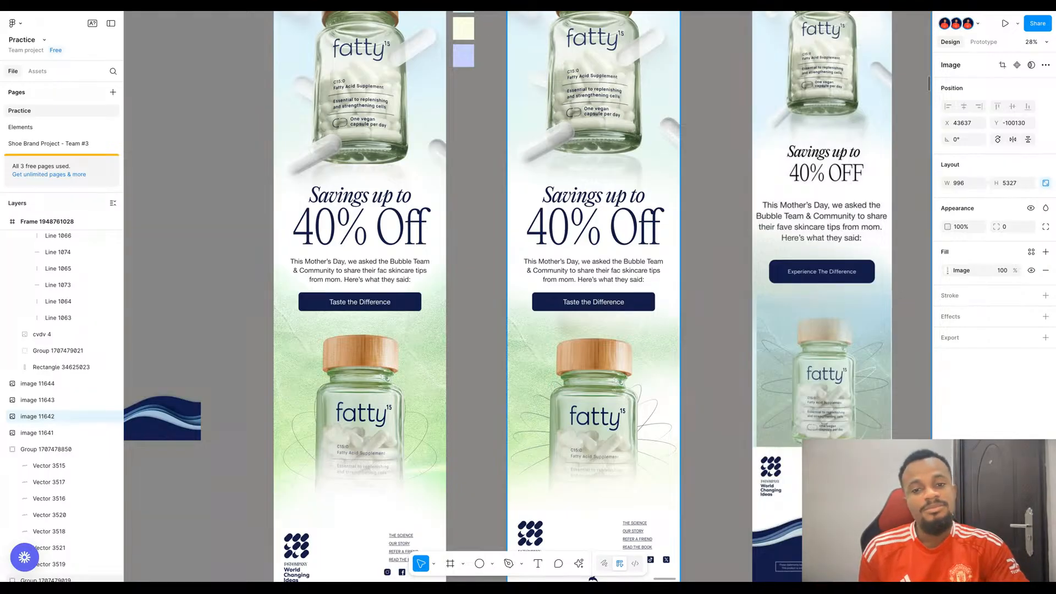
scroll(583, 270, down, 5)
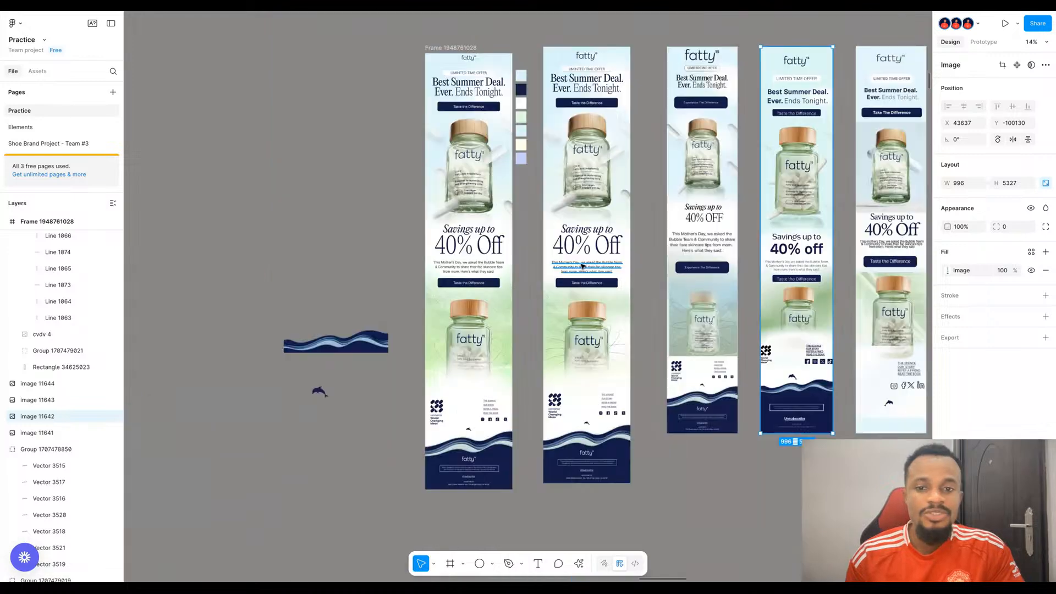